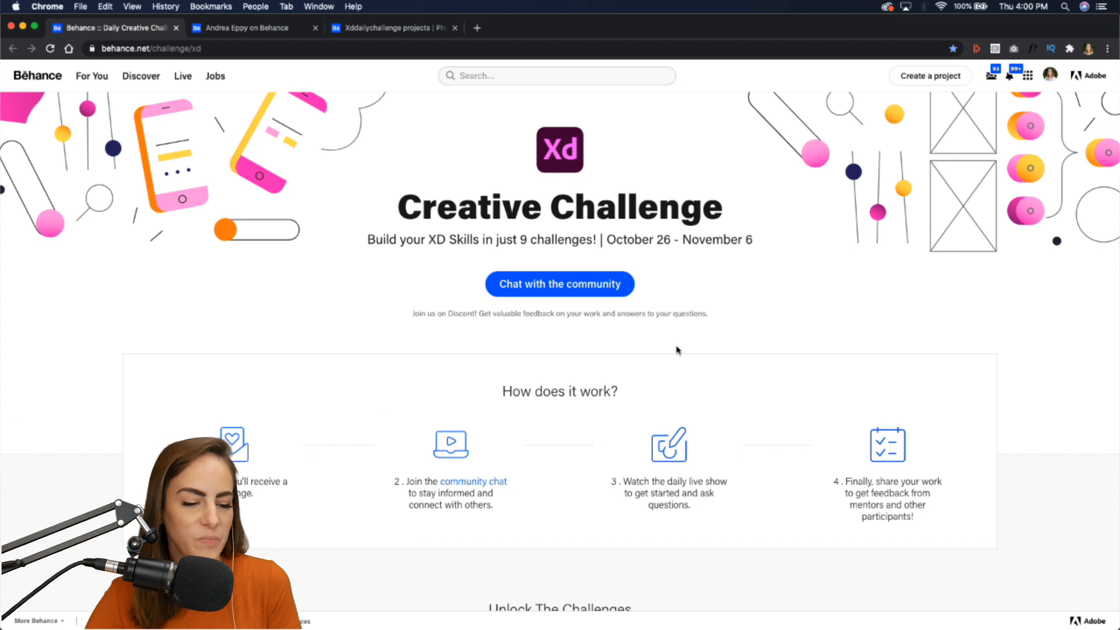
View the starter files for the October 29 E-Commerce Webpage challenge and return to the challenge page.
{"action": "scroll", "coordinate": [677, 349], "scroll_direction": "down", "scroll_amount": 1}
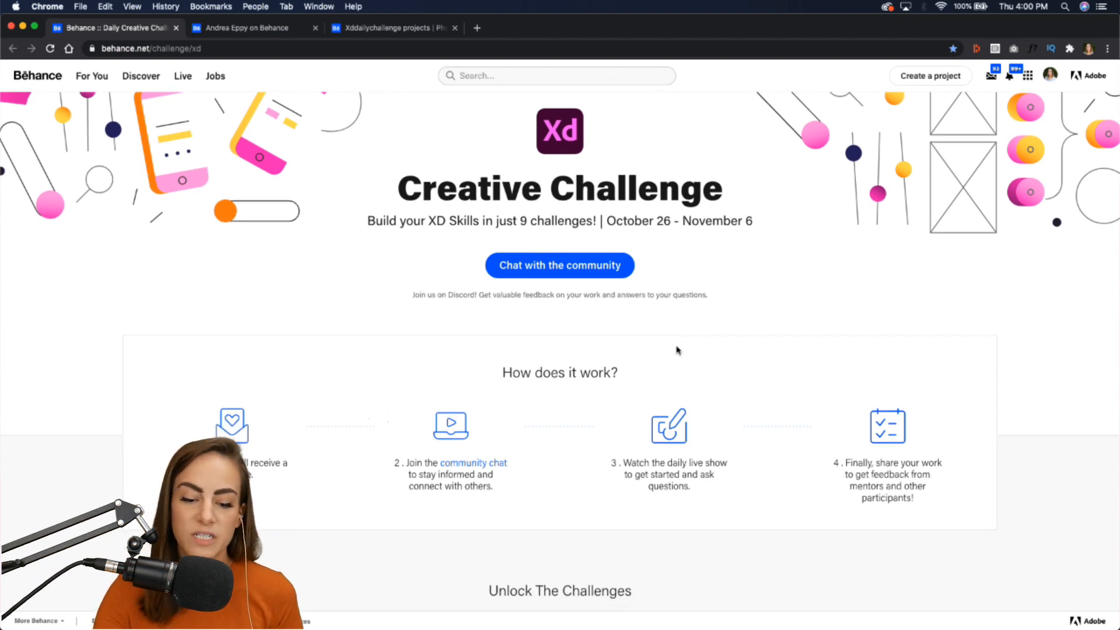
{"action": "scroll", "coordinate": [677, 350], "scroll_direction": "down", "scroll_amount": 10}
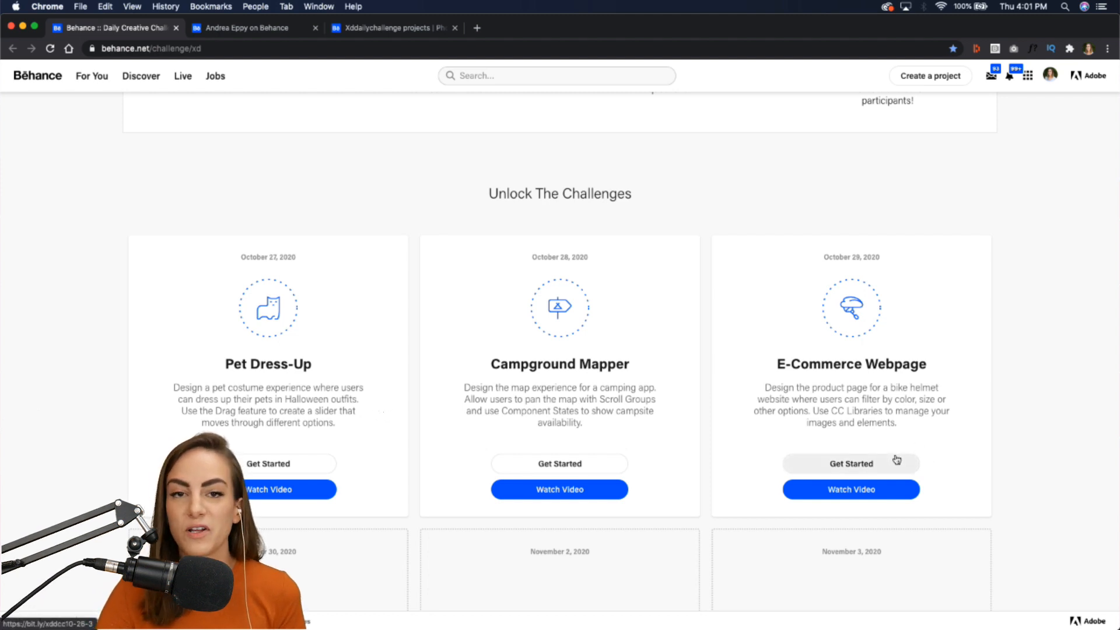
{"action": "left_click", "coordinate": [864, 464]}
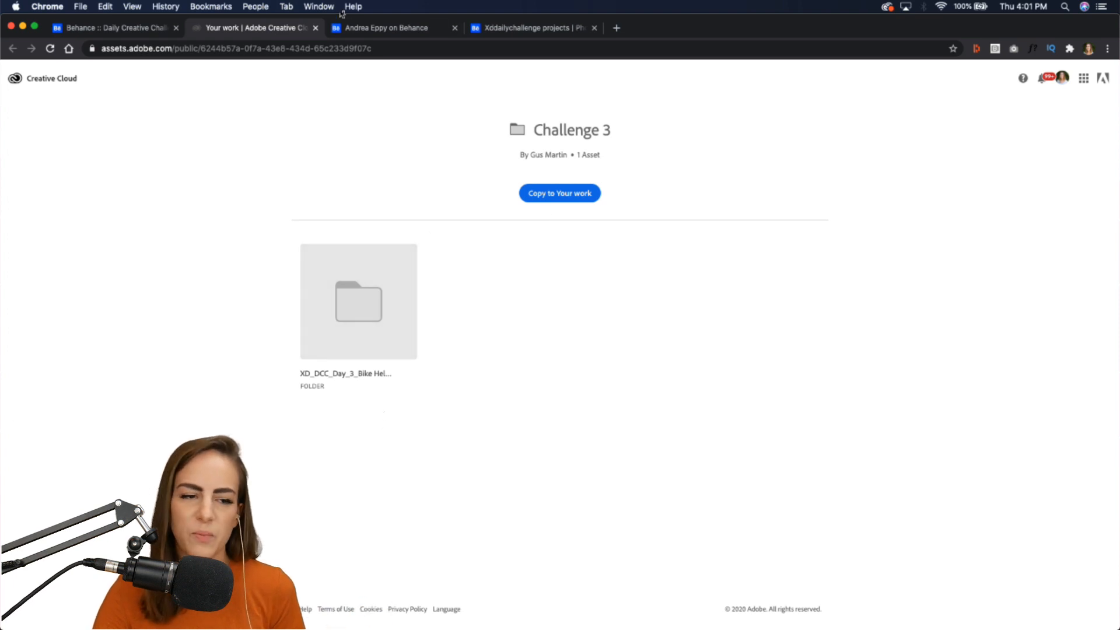
{"action": "left_click", "coordinate": [315, 28]}
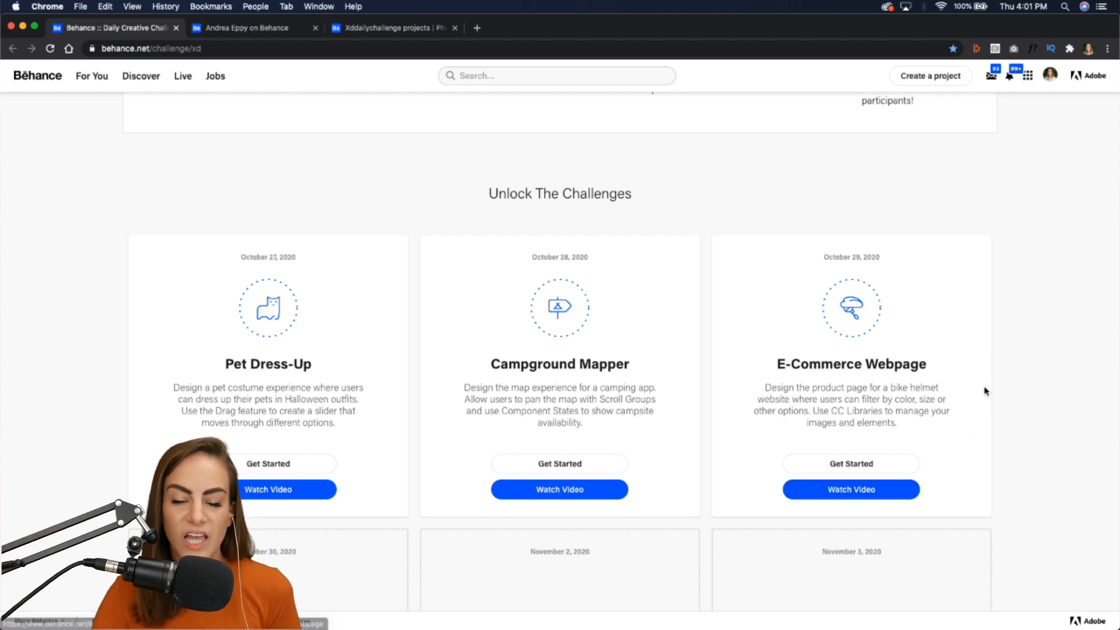
Review the "How does it work?" instructions above the challenge cards.
{"action": "scroll", "coordinate": [986, 391], "scroll_direction": "up", "scroll_amount": 2}
{"action": "scroll", "coordinate": [986, 391], "scroll_direction": "up", "scroll_amount": 3}
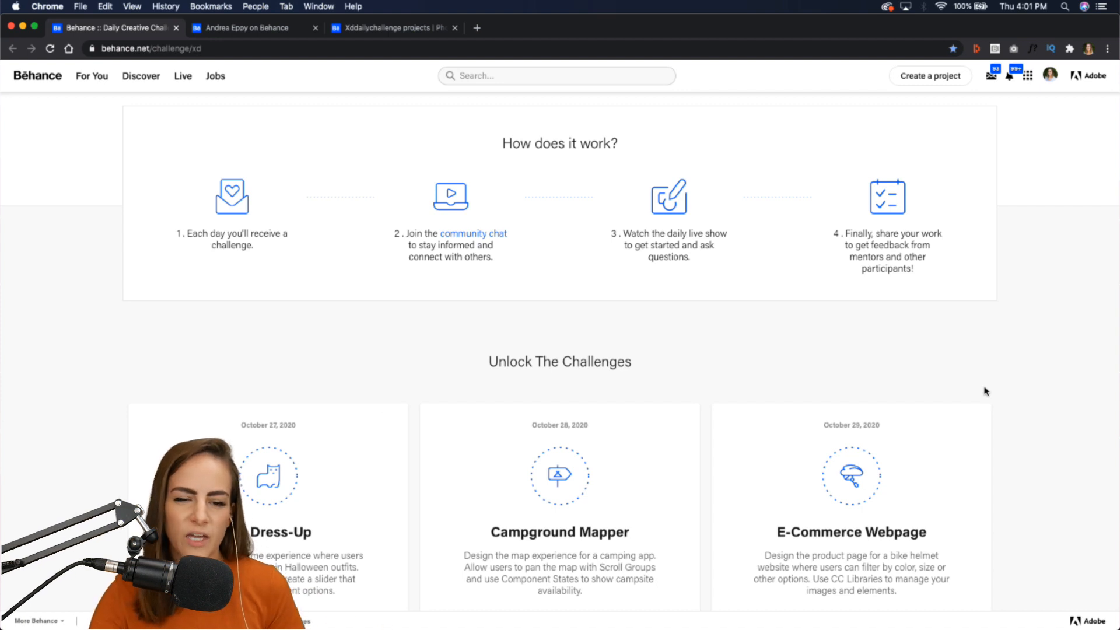
{"action": "scroll", "coordinate": [986, 391], "scroll_direction": "up", "scroll_amount": 1}
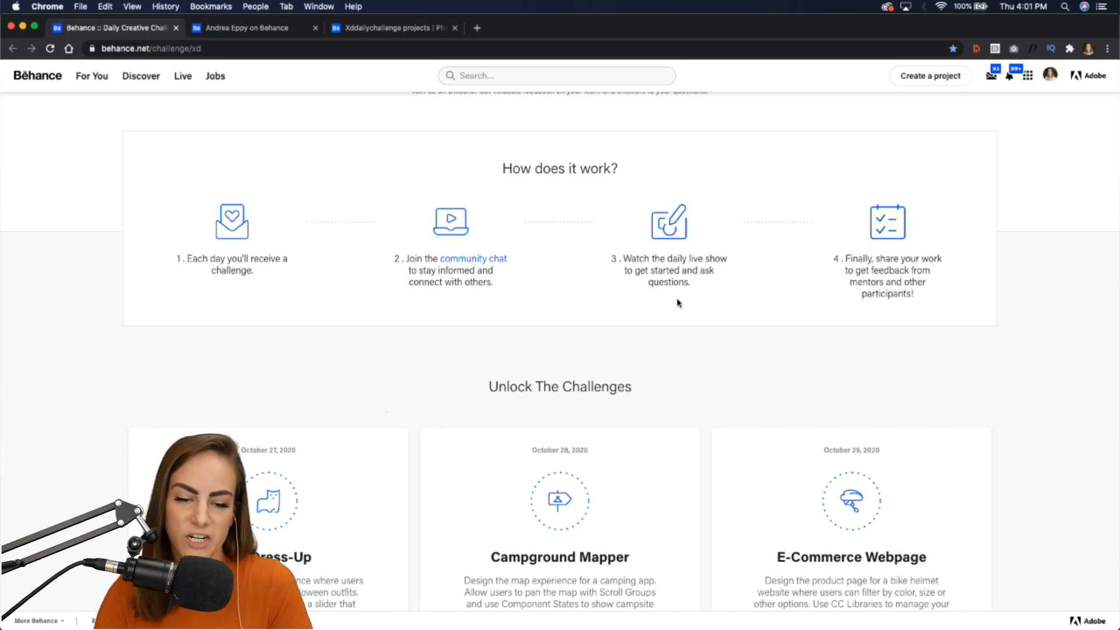
{"action": "scroll", "coordinate": [916, 356], "scroll_direction": "down", "scroll_amount": 3}
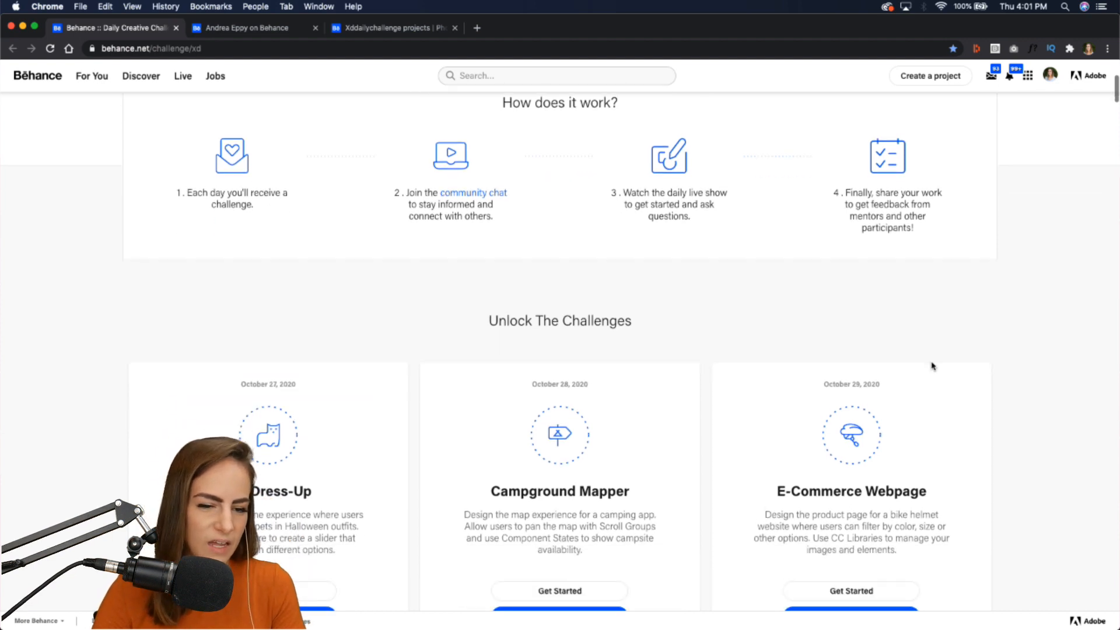
{"action": "scroll", "coordinate": [933, 365], "scroll_direction": "down", "scroll_amount": 1}
{"action": "scroll", "coordinate": [932, 366], "scroll_direction": "up", "scroll_amount": 2}
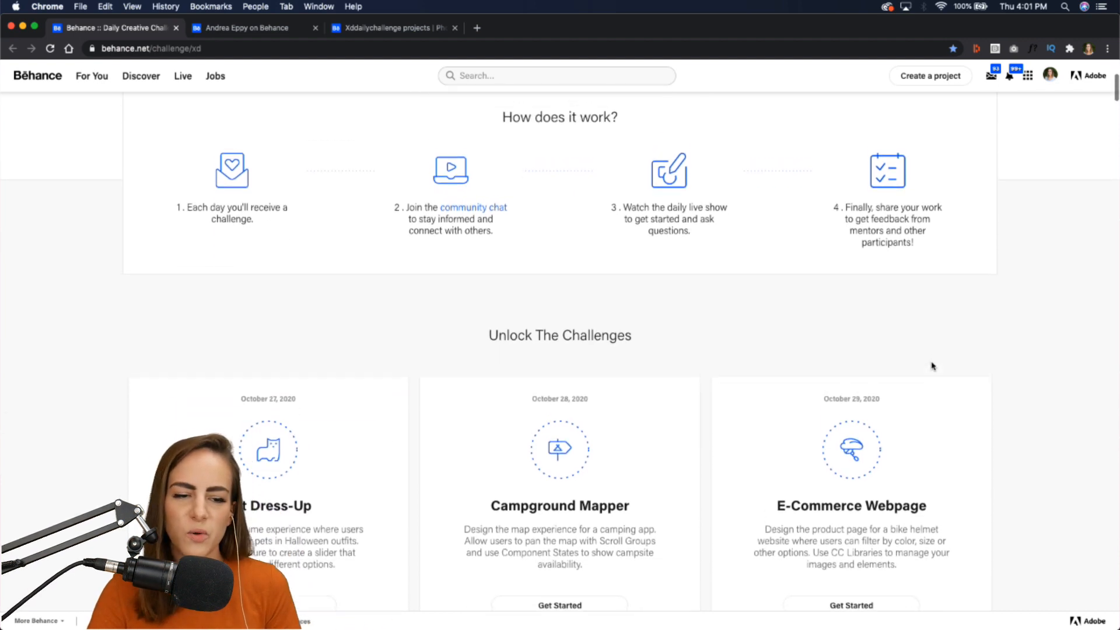
{"action": "scroll", "coordinate": [933, 366], "scroll_direction": "up", "scroll_amount": 2}
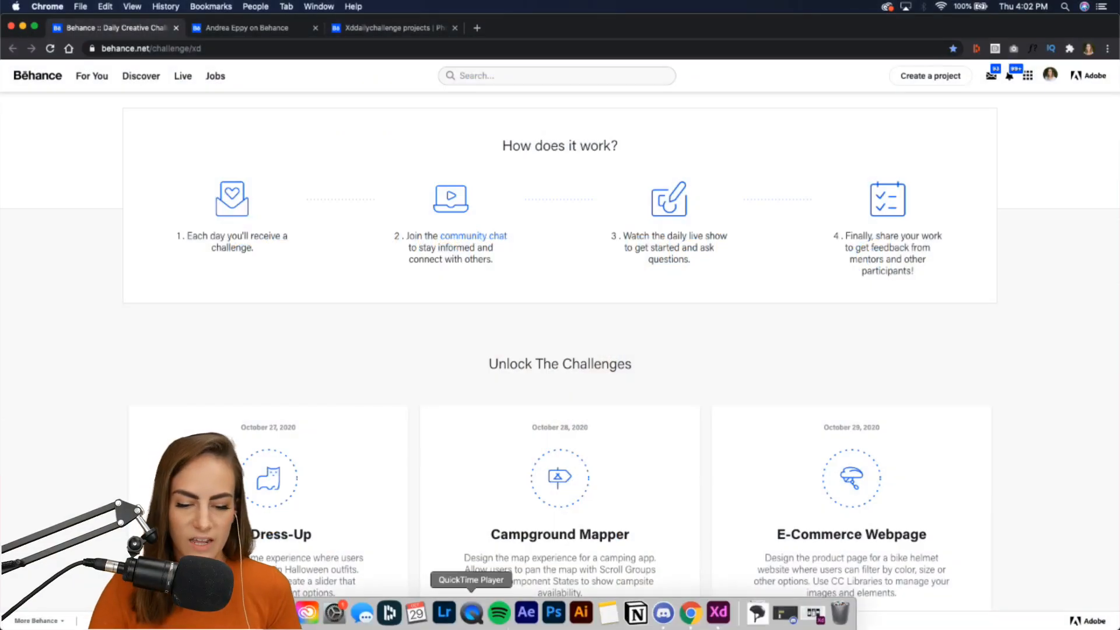
Switch to Discord and play the pumpkin patch video XD_DCC_Day_2_Campsite.mp4 from the current-challenge channel in full screen.
{"action": "left_click", "coordinate": [672, 612]}
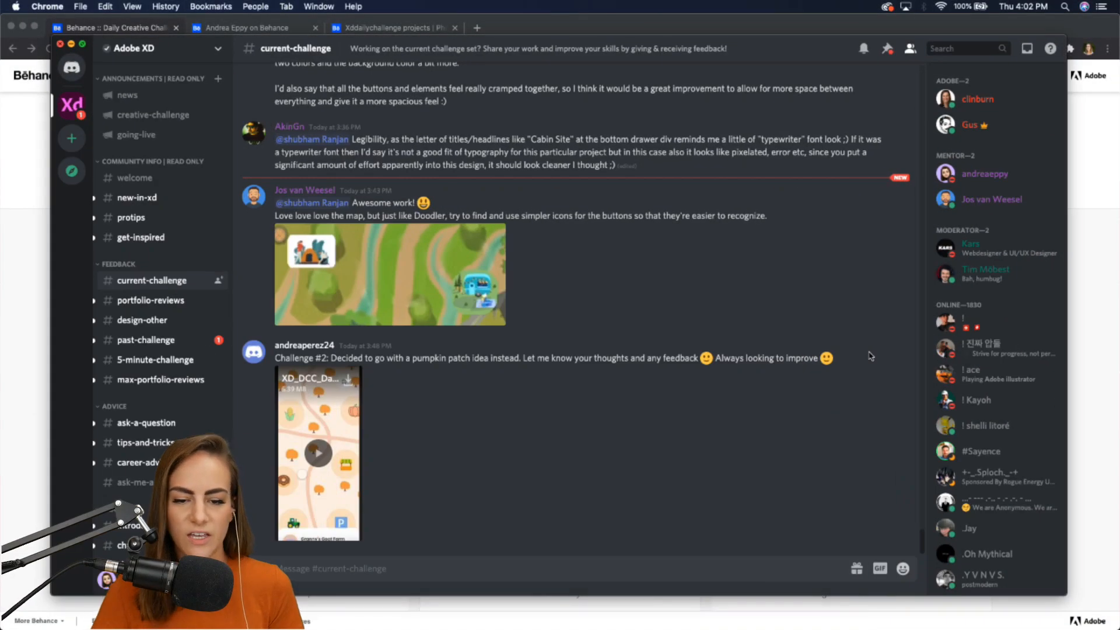
{"action": "scroll", "coordinate": [869, 355], "scroll_direction": "down", "scroll_amount": 5}
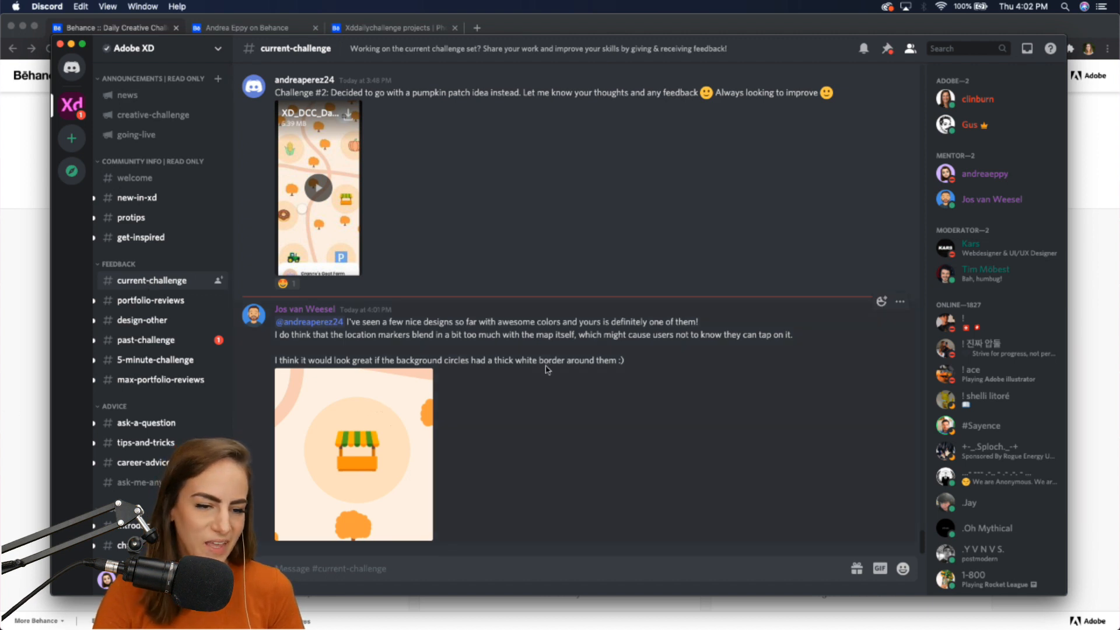
{"action": "scroll", "coordinate": [547, 370], "scroll_direction": "up", "scroll_amount": 5}
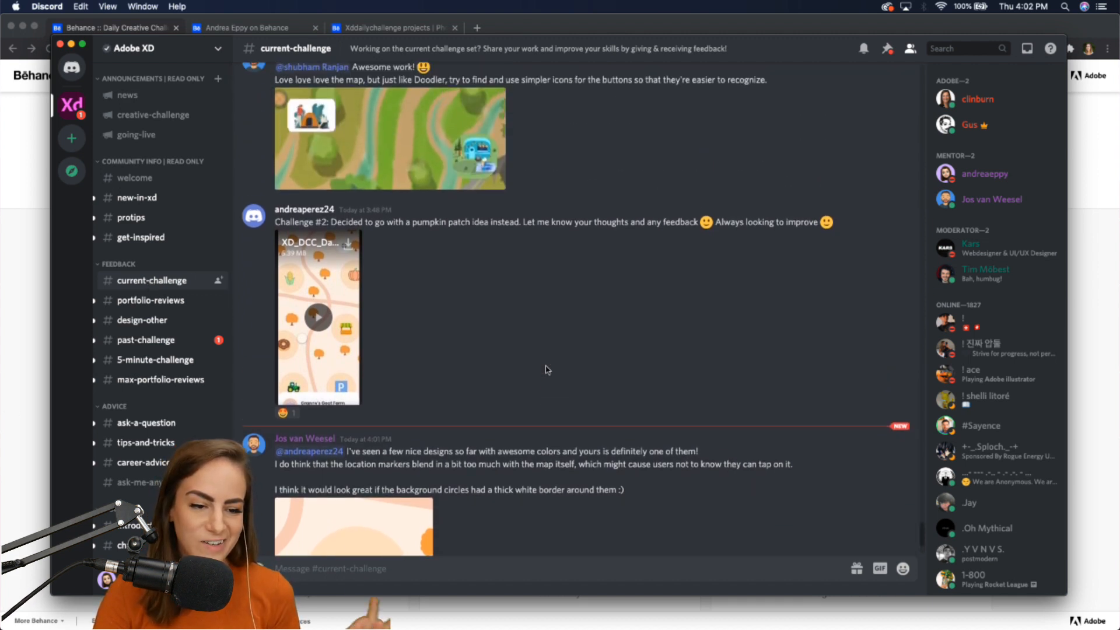
{"action": "left_click", "coordinate": [318, 385]}
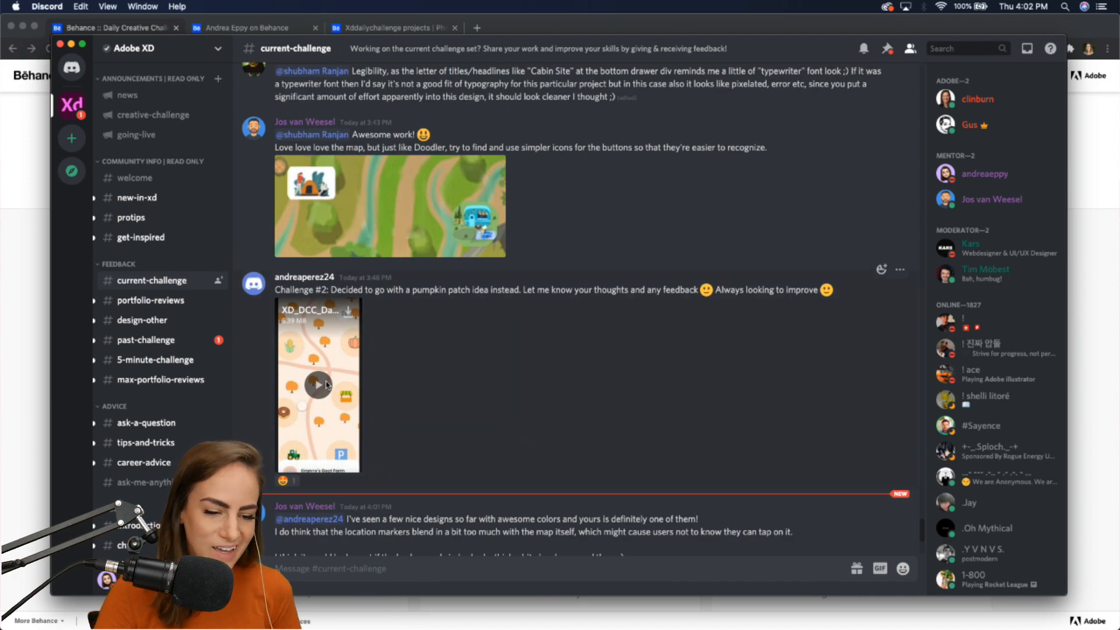
{"action": "left_click", "coordinate": [353, 463]}
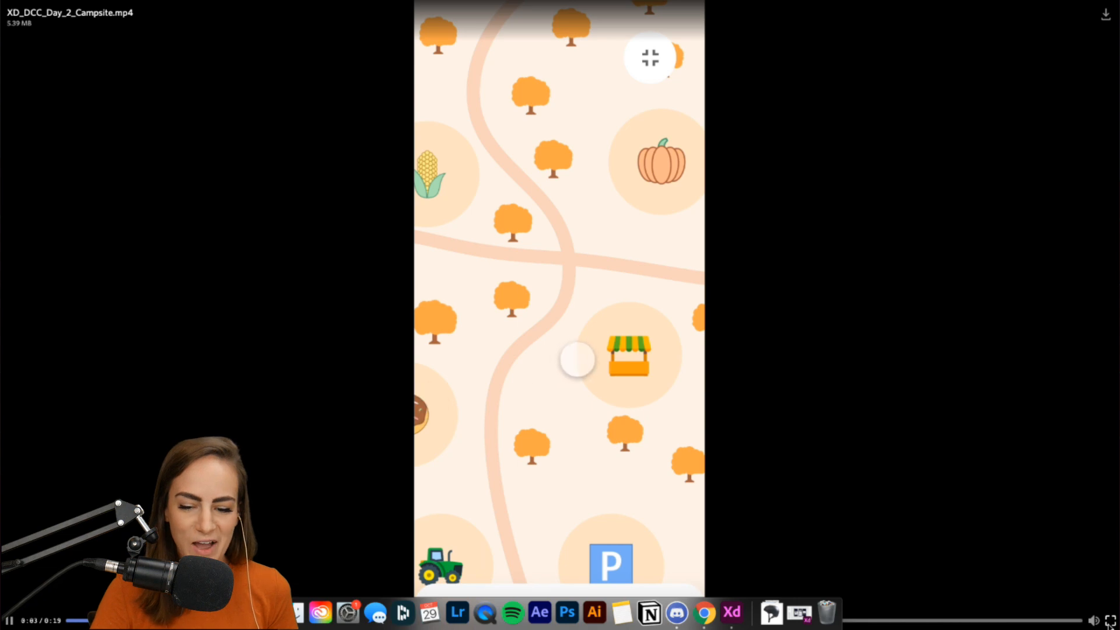
{"action": "left_click", "coordinate": [1110, 622]}
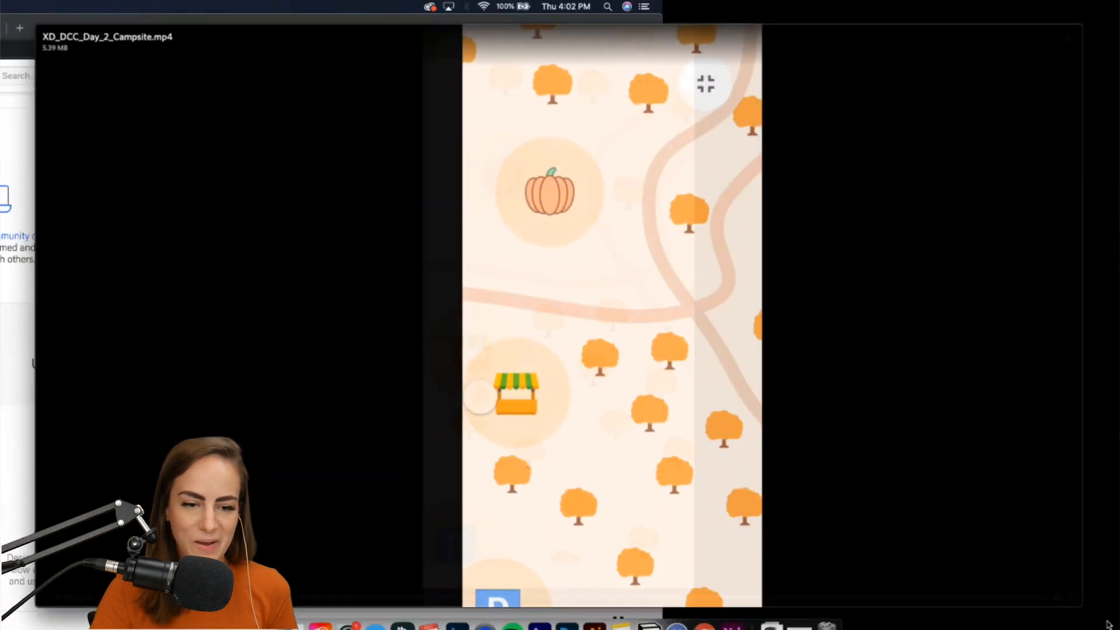
Find the linked "Adobe XD Creative Challenge Day 1 - Pet Dress-Up" project in the chat and view it on Behance.
{"action": "scroll", "coordinate": [573, 374], "scroll_direction": "up", "scroll_amount": 15}
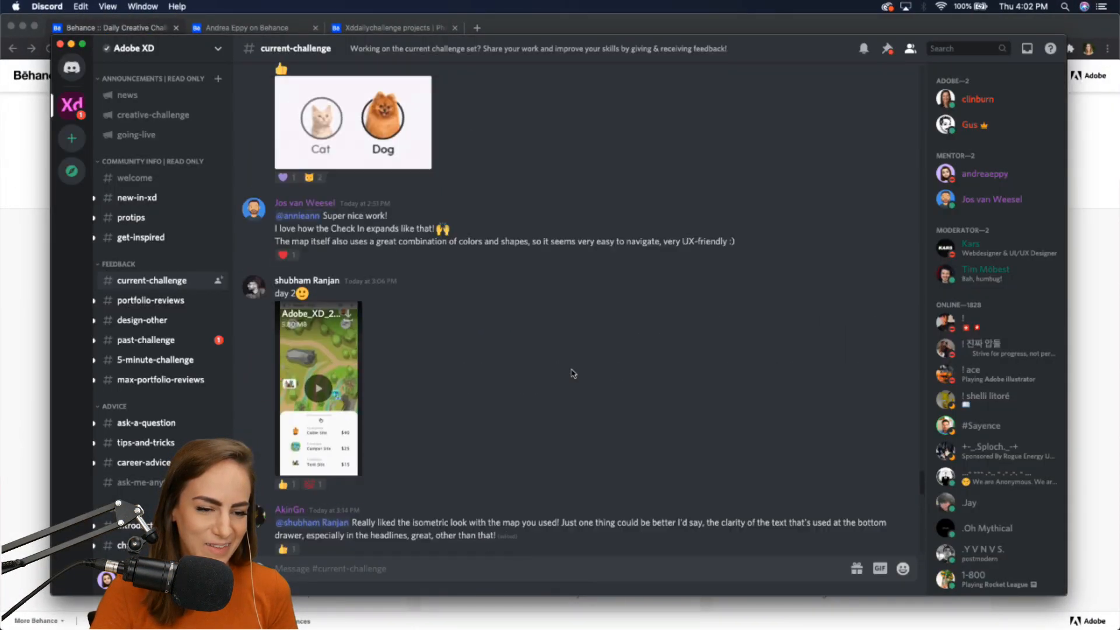
{"action": "scroll", "coordinate": [573, 373], "scroll_direction": "up", "scroll_amount": 10}
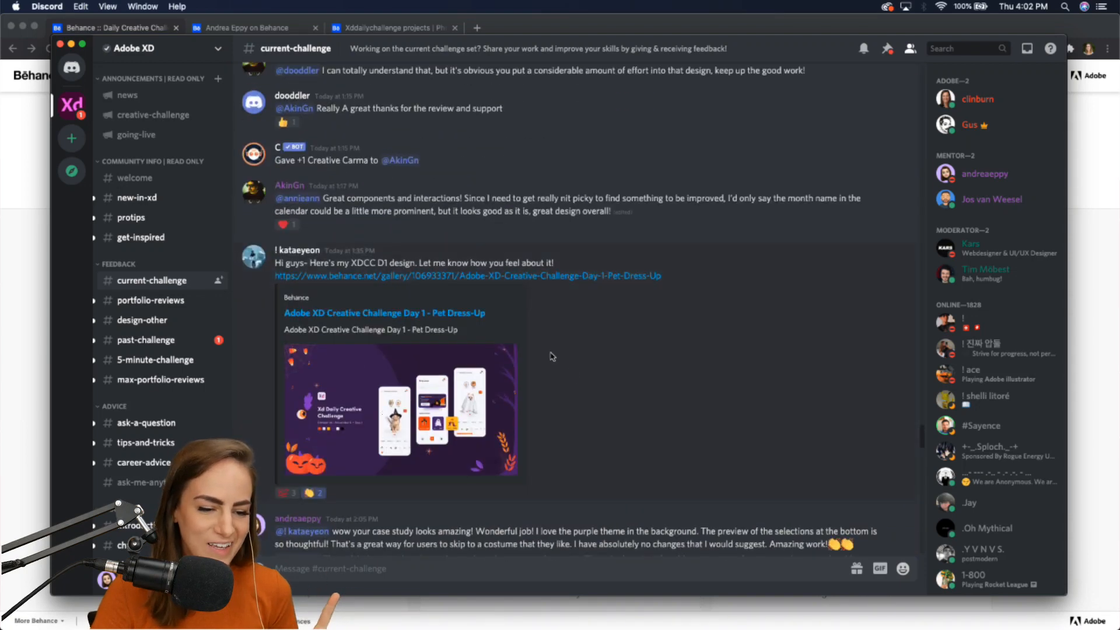
{"action": "left_click", "coordinate": [467, 278]}
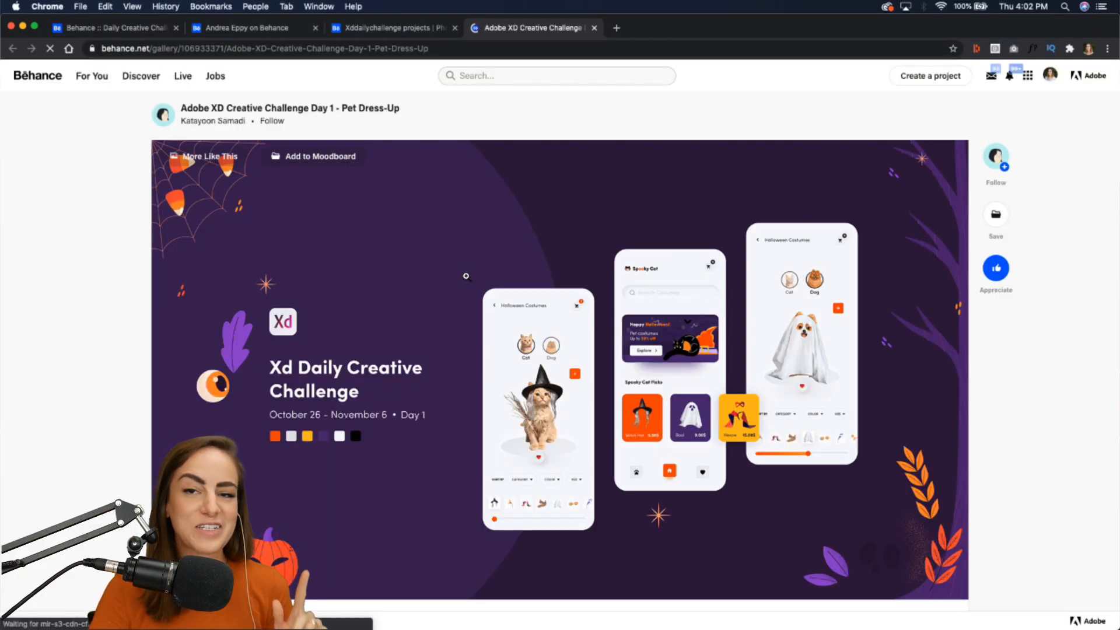
{"action": "scroll", "coordinate": [491, 352], "scroll_direction": "down", "scroll_amount": 8}
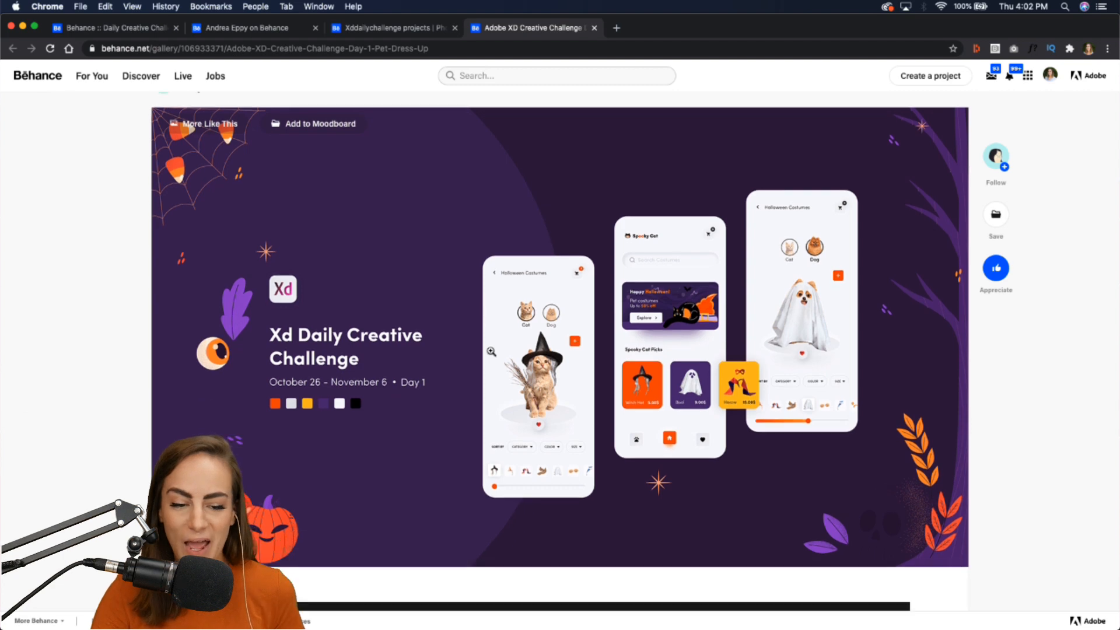
{"action": "scroll", "coordinate": [491, 352], "scroll_direction": "down", "scroll_amount": 2}
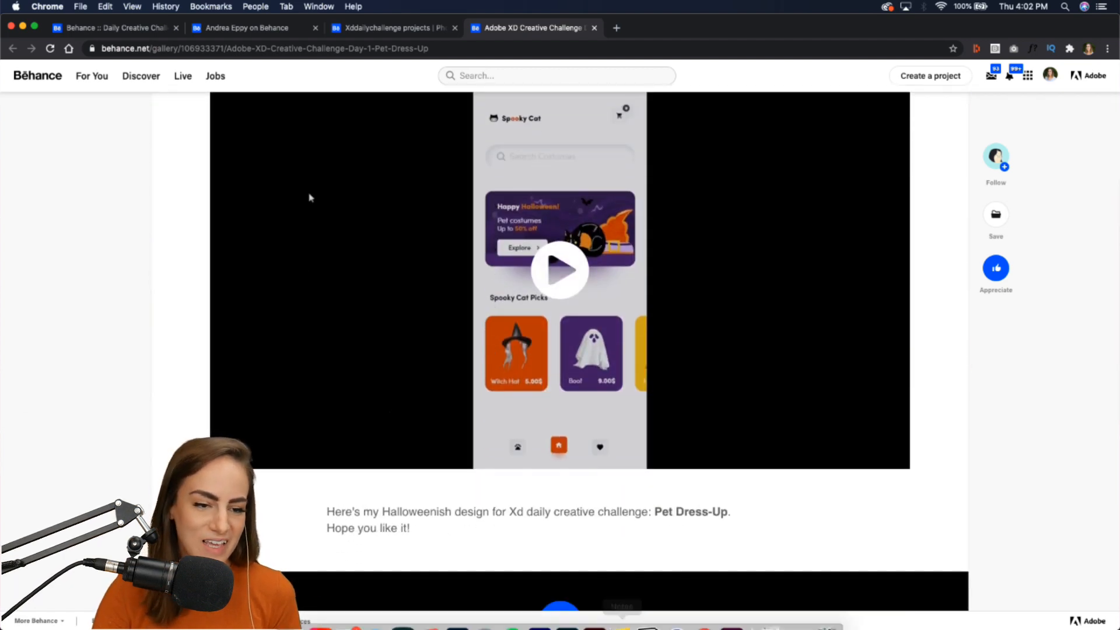
Switch to Adobe XD and preview the bike helmet prototype from the Helmets – 2 artboard, with the preview window over empty canvas.
{"action": "left_click", "coordinate": [746, 624]}
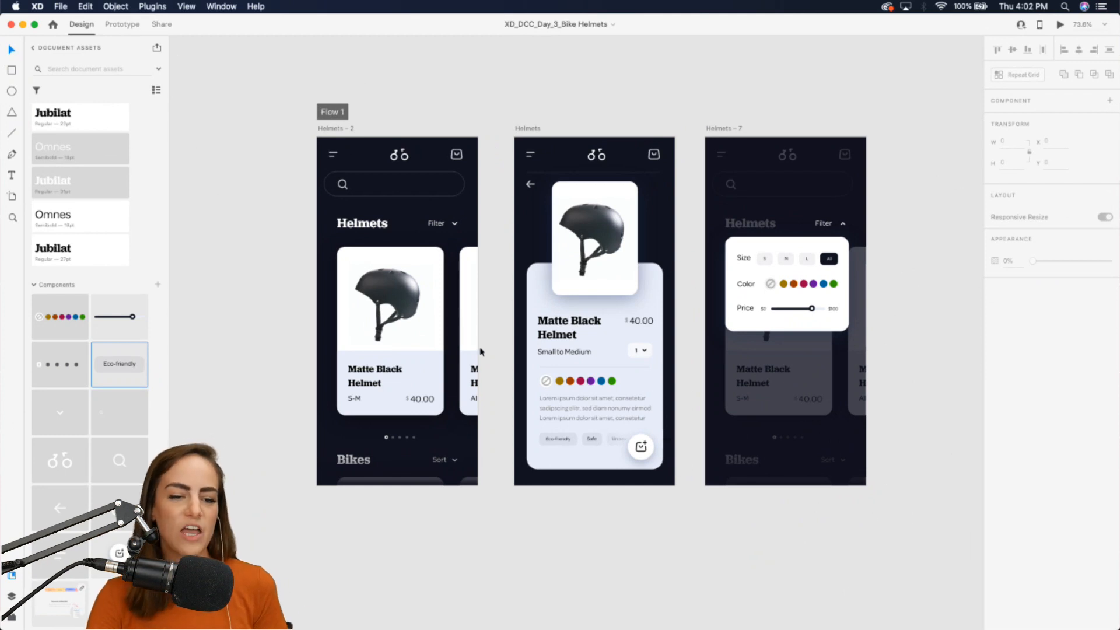
{"action": "scroll", "coordinate": [481, 352], "scroll_direction": "up", "scroll_amount": 3}
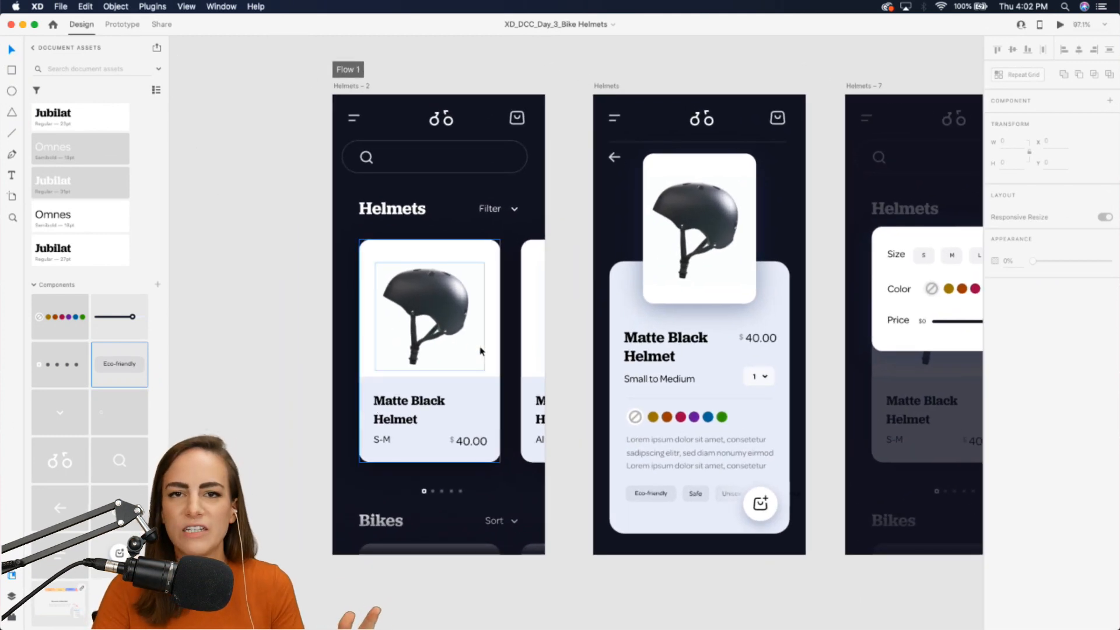
{"action": "left_click", "coordinate": [481, 352]}
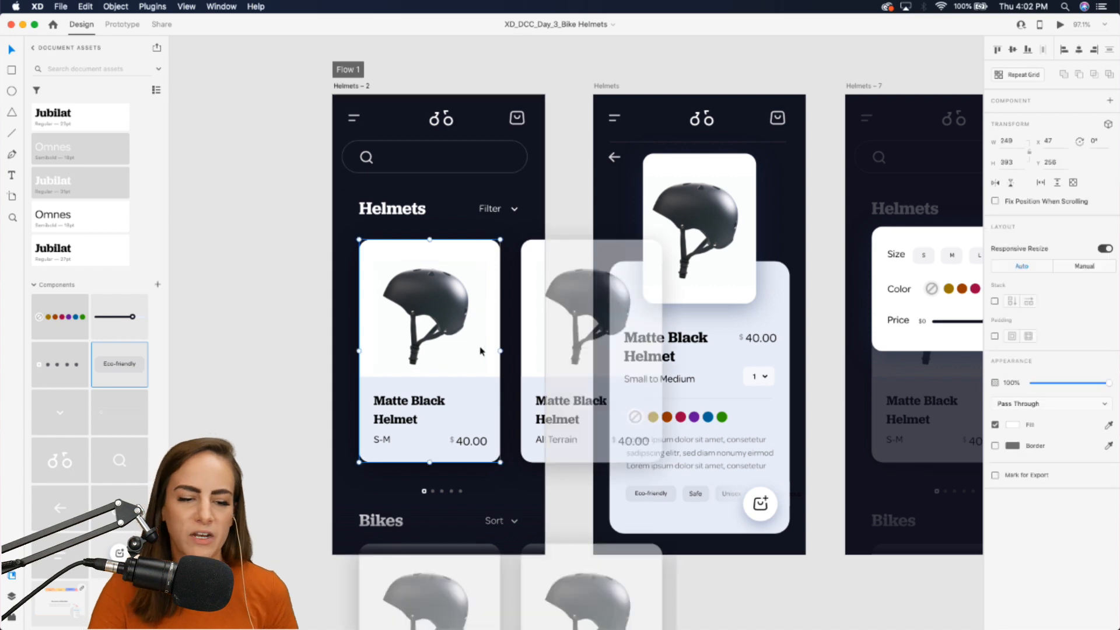
{"action": "left_click", "coordinate": [1060, 26]}
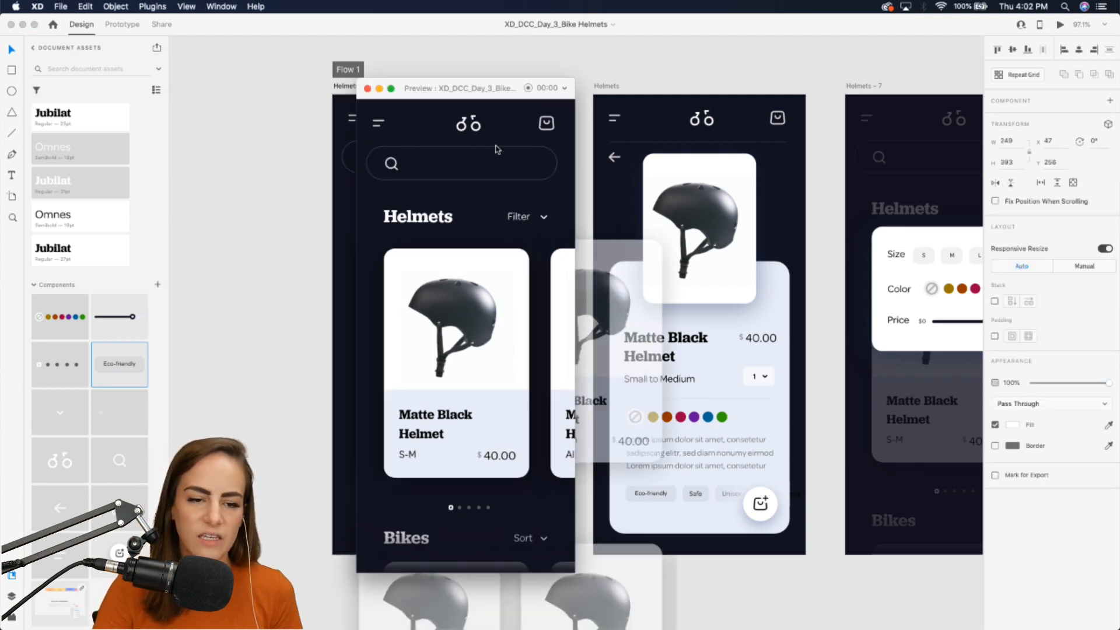
{"action": "scroll", "coordinate": [681, 223], "scroll_direction": "down", "scroll_amount": 8}
{"action": "scroll", "coordinate": [680, 224], "scroll_direction": "down", "scroll_amount": 3}
{"action": "scroll", "coordinate": [681, 224], "scroll_direction": "right", "scroll_amount": 3}
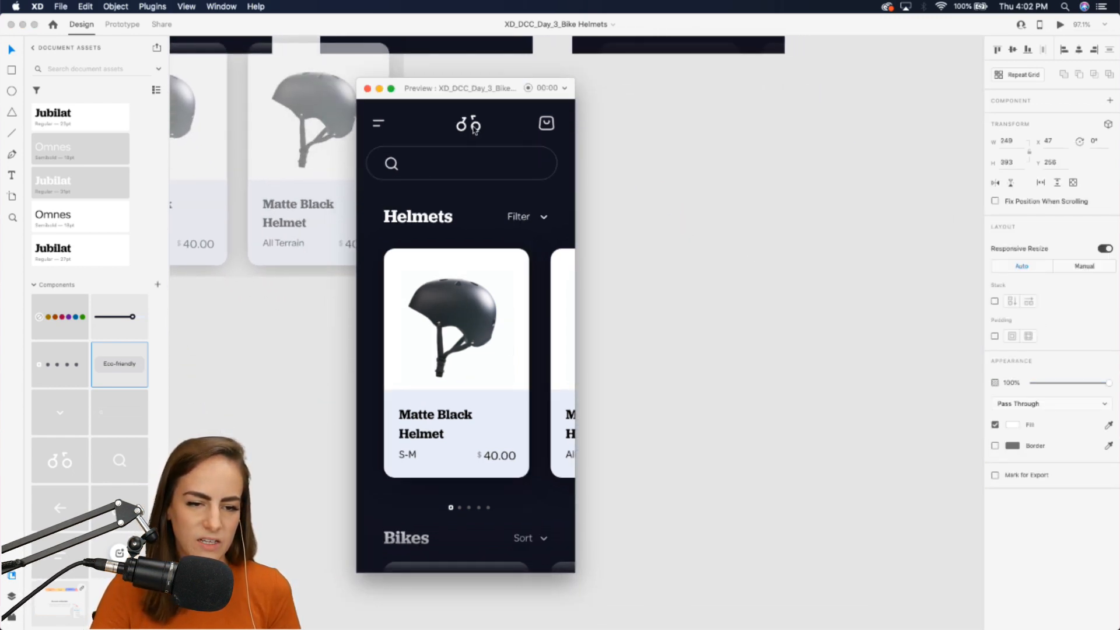
{"action": "left_click_drag", "start_coordinate": [425, 90], "coordinate": [565, 94]}
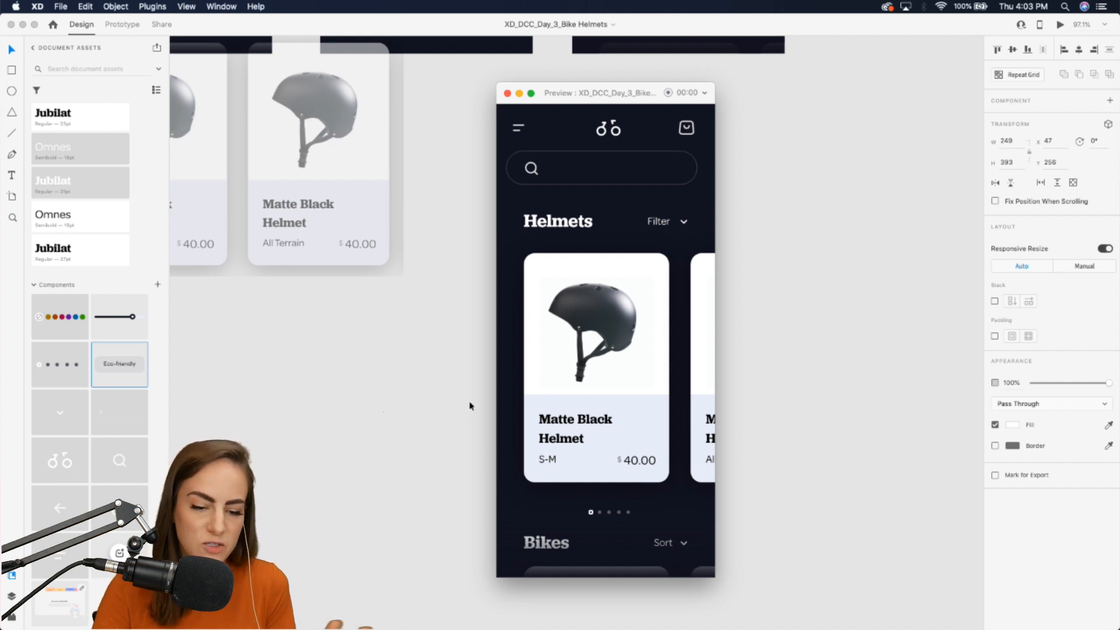
Test the prototype's Filter overlay and the Matte Black Helmet detail page, return to the helmet list, and close the preview.
{"action": "left_click", "coordinate": [684, 223]}
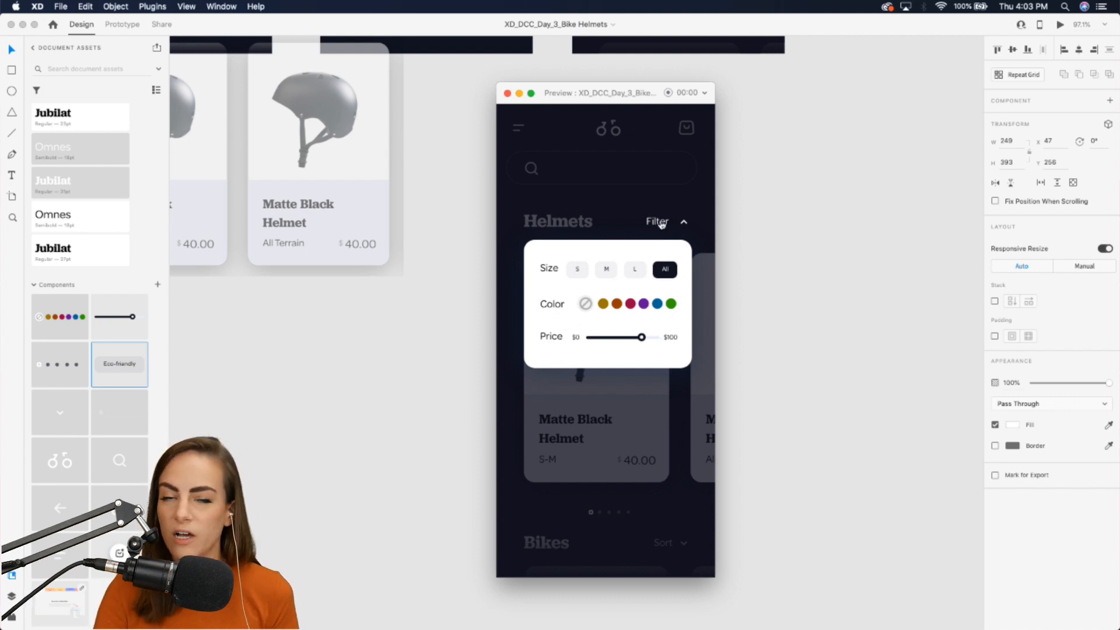
{"action": "left_click", "coordinate": [661, 223]}
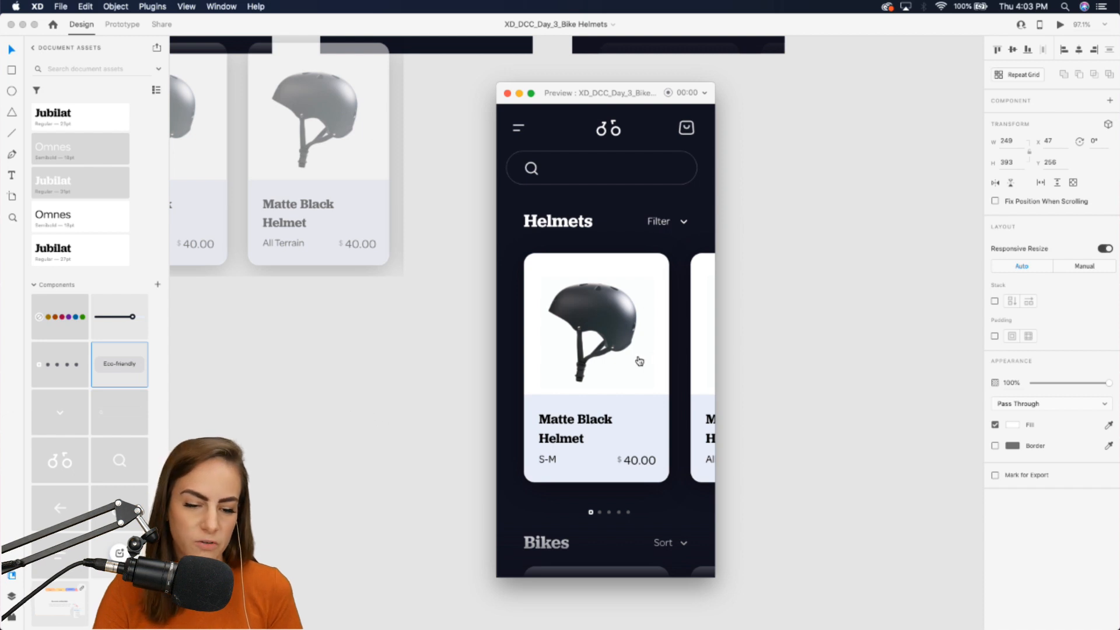
{"action": "left_click", "coordinate": [586, 325]}
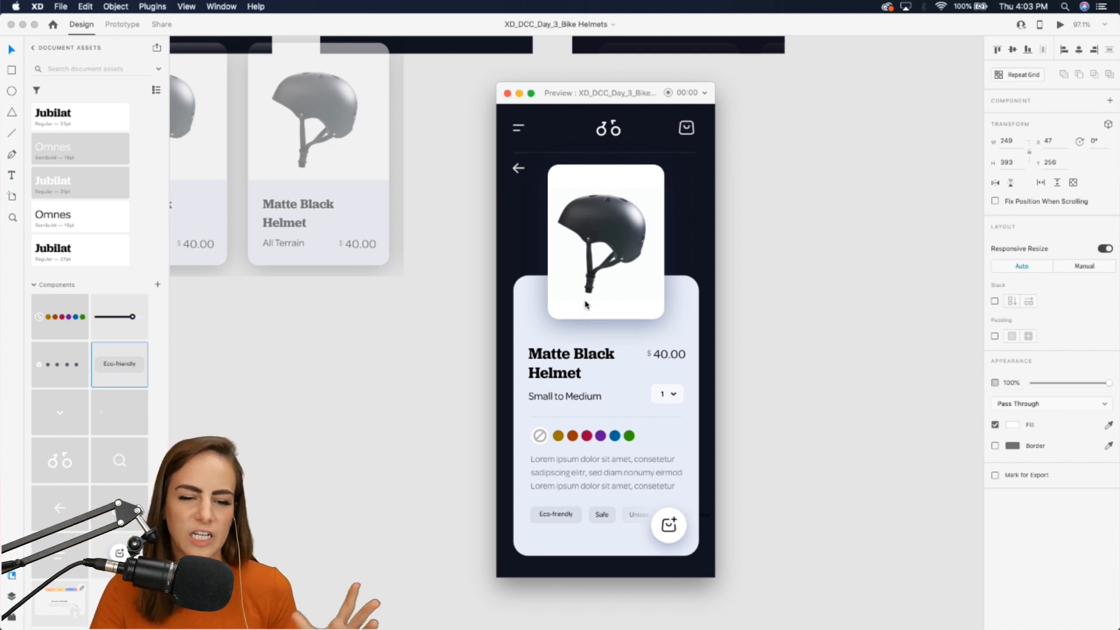
{"action": "left_click", "coordinate": [518, 169]}
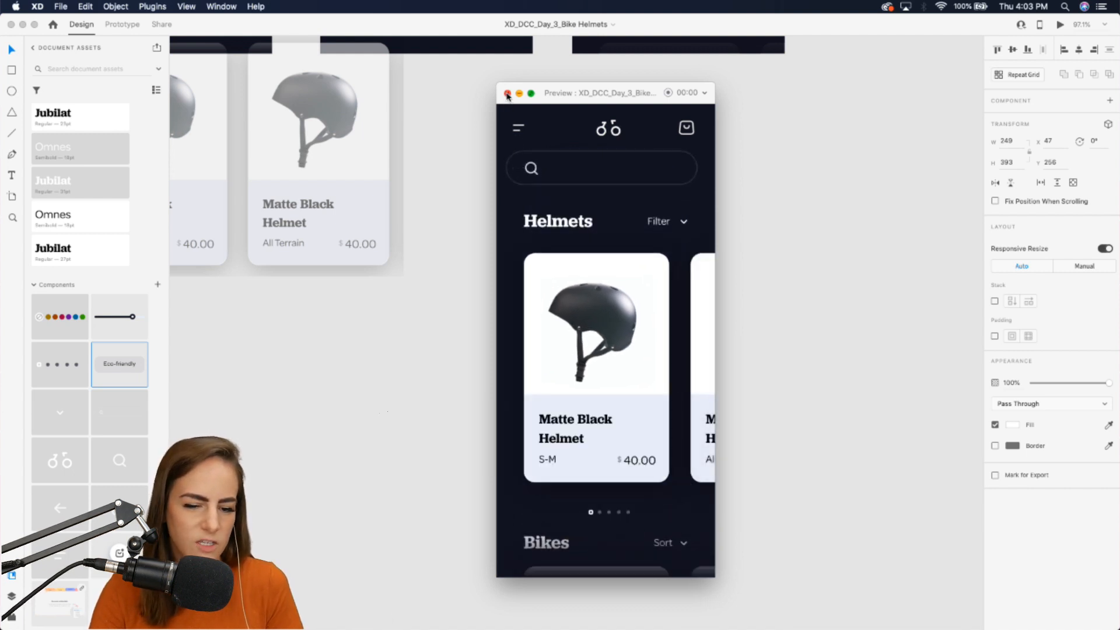
{"action": "left_click", "coordinate": [507, 94]}
Examine the day 3 challenge brief beside the blank starter artboards, focusing on its Challenge Prompt and Inspiration sections.
{"action": "scroll", "coordinate": [515, 306], "scroll_direction": "down", "scroll_amount": 3}
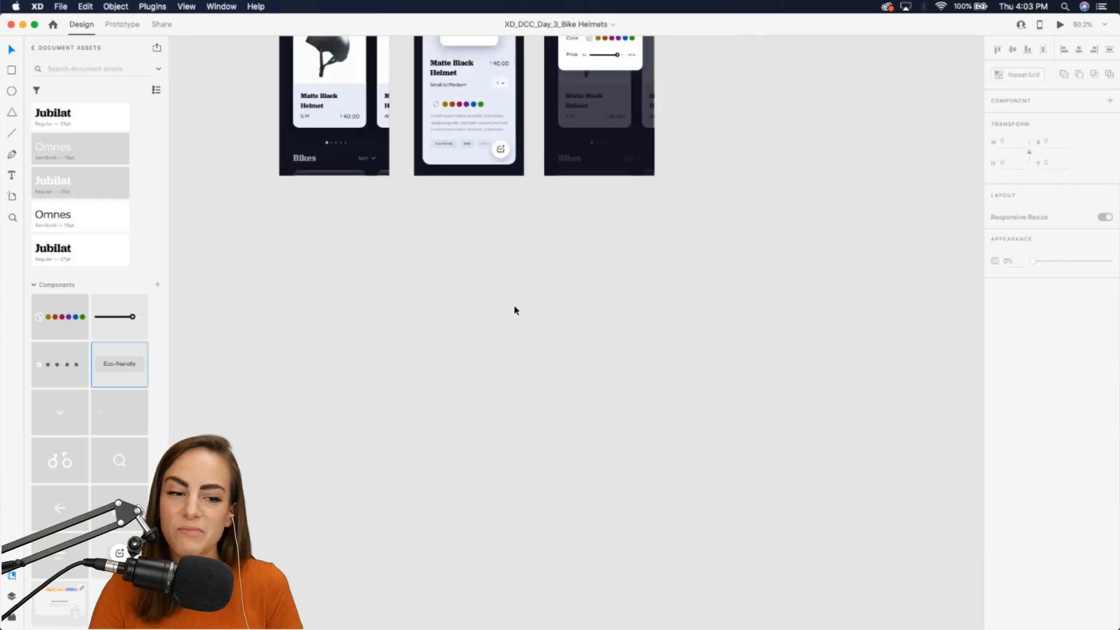
{"action": "scroll", "coordinate": [514, 307], "scroll_direction": "left", "scroll_amount": 15}
{"action": "scroll", "coordinate": [515, 306], "scroll_direction": "up", "scroll_amount": 5}
{"action": "scroll", "coordinate": [516, 310], "scroll_direction": "left", "scroll_amount": 10}
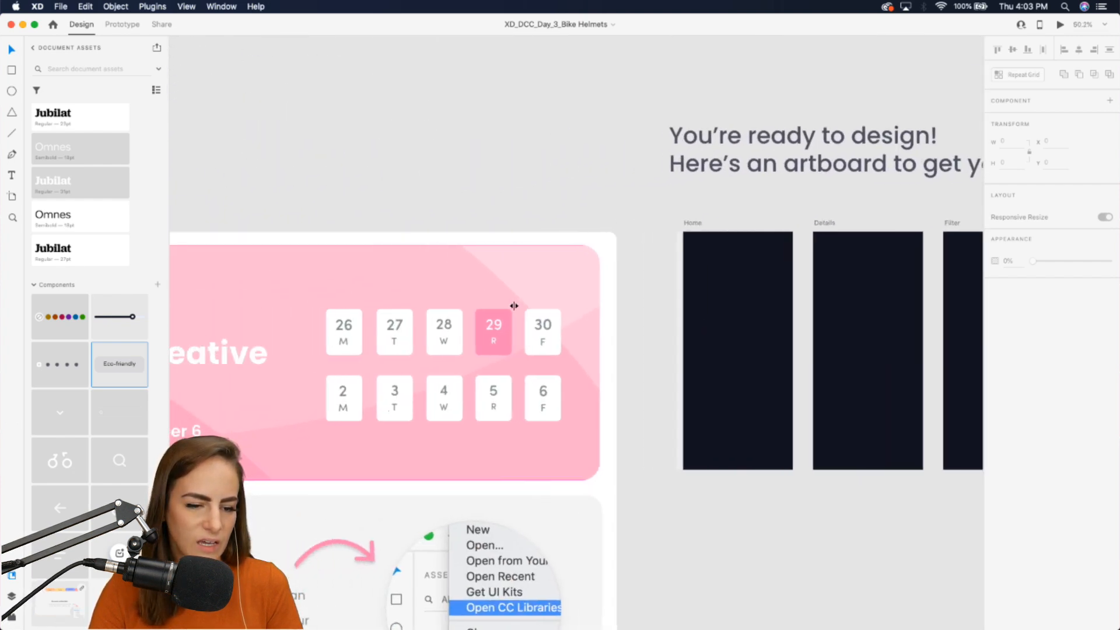
{"action": "scroll", "coordinate": [516, 310], "scroll_direction": "down", "scroll_amount": 5}
{"action": "scroll", "coordinate": [513, 306], "scroll_direction": "down", "scroll_amount": 5}
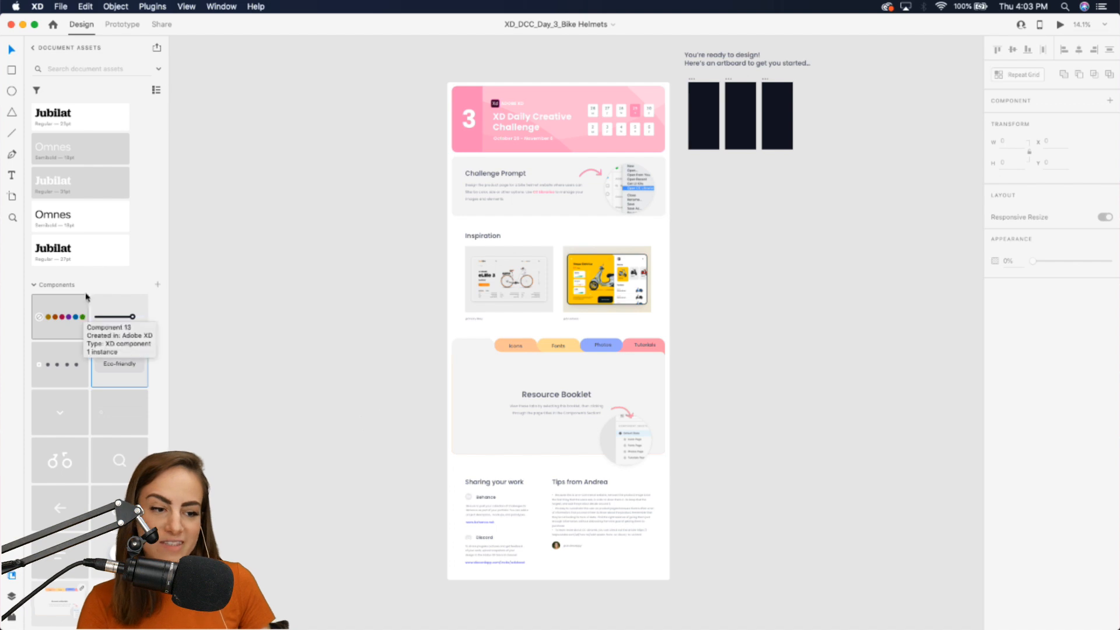
{"action": "scroll", "coordinate": [449, 287], "scroll_direction": "up", "scroll_amount": 3}
{"action": "scroll", "coordinate": [449, 286], "scroll_direction": "up", "scroll_amount": 4}
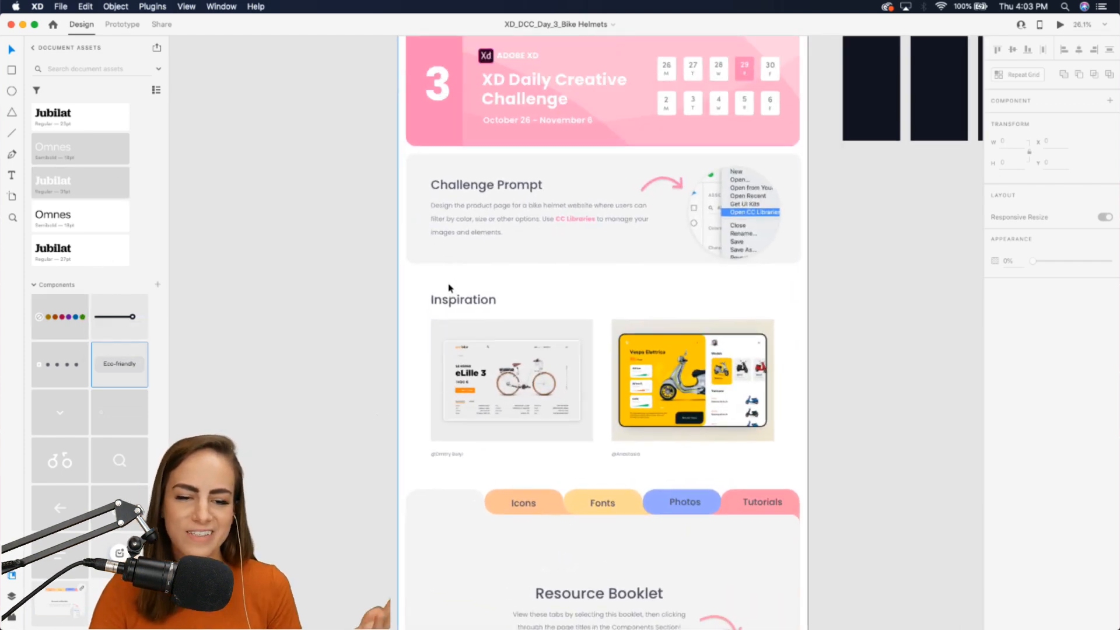
{"action": "scroll", "coordinate": [640, 400], "scroll_direction": "up", "scroll_amount": 3}
{"action": "scroll", "coordinate": [640, 400], "scroll_direction": "left", "scroll_amount": 2}
{"action": "scroll", "coordinate": [640, 401], "scroll_direction": "down", "scroll_amount": 1}
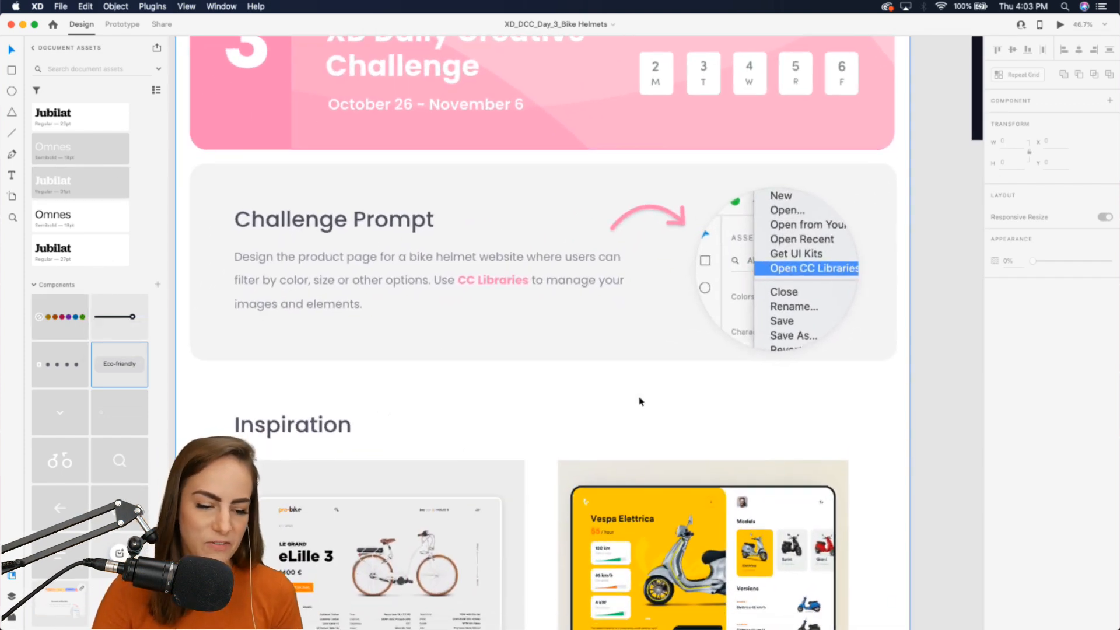
Switch the Resource Booklet component through its Icons, Fonts and Photos pages, and return it to the Default State.
{"action": "scroll", "coordinate": [640, 445], "scroll_direction": "down", "scroll_amount": 10}
{"action": "left_click", "coordinate": [643, 246]}
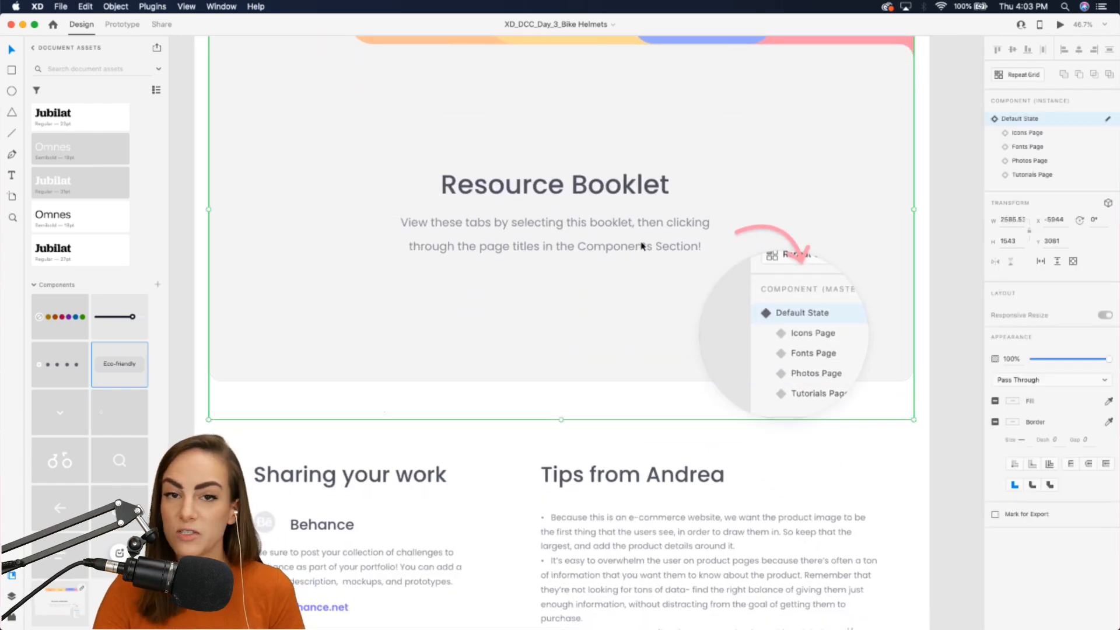
{"action": "key", "text": "super+3"}
{"action": "left_click", "coordinate": [1043, 135]}
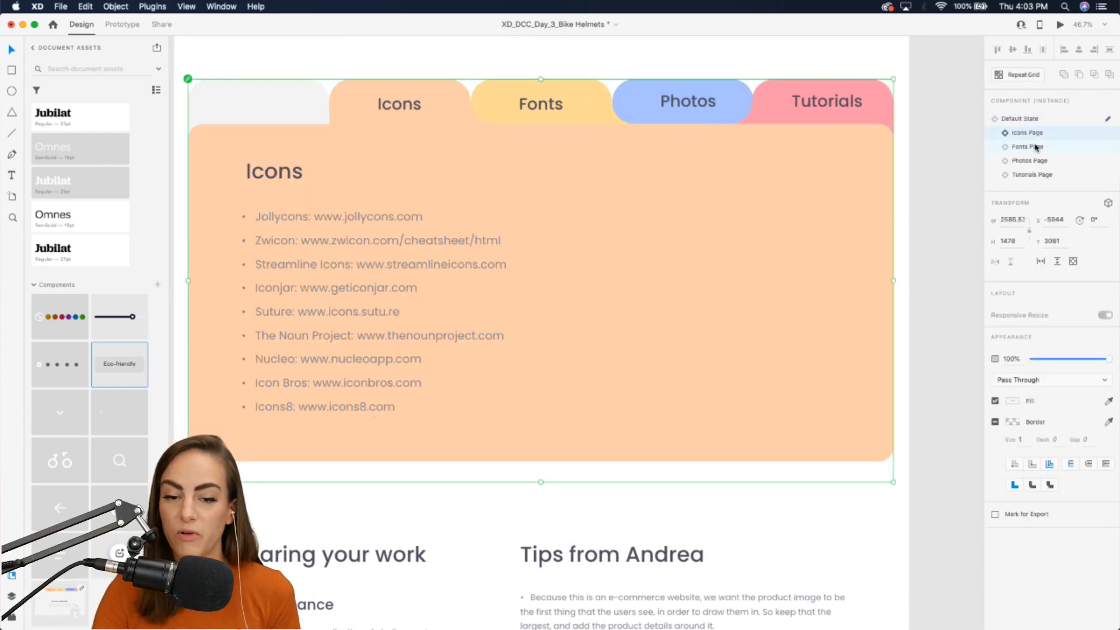
{"action": "left_click", "coordinate": [1034, 149]}
{"action": "left_click", "coordinate": [1029, 162]}
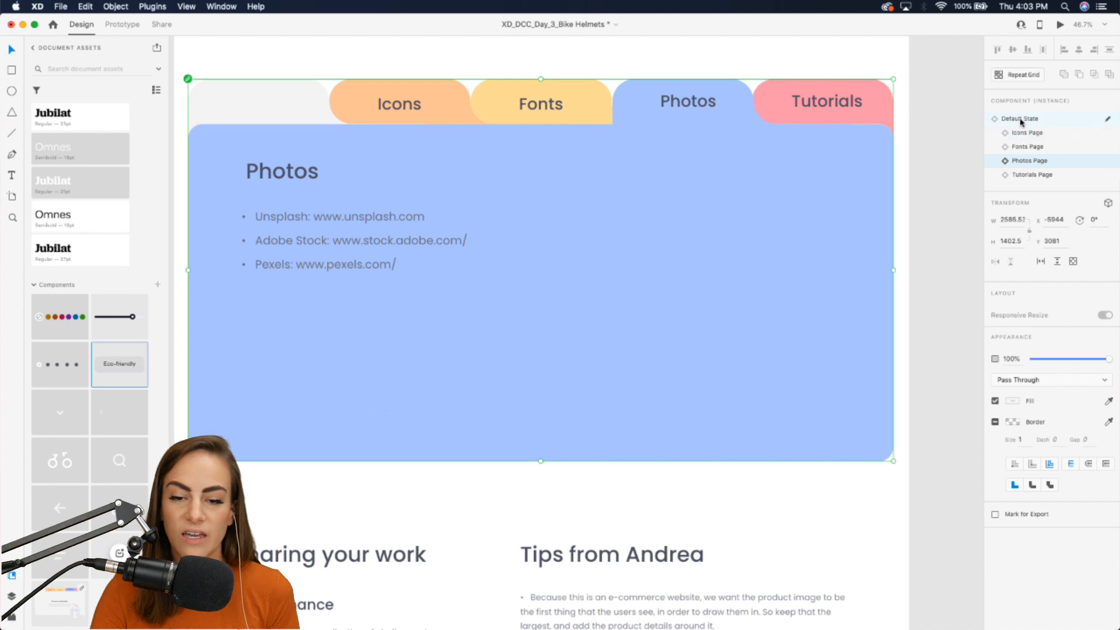
{"action": "left_click", "coordinate": [1021, 120]}
{"action": "left_click", "coordinate": [982, 142]}
Examine the pro-bike and Vespa Elettrica product page designs in the brief's Inspiration section.
{"action": "scroll", "coordinate": [982, 143], "scroll_direction": "up", "scroll_amount": 5}
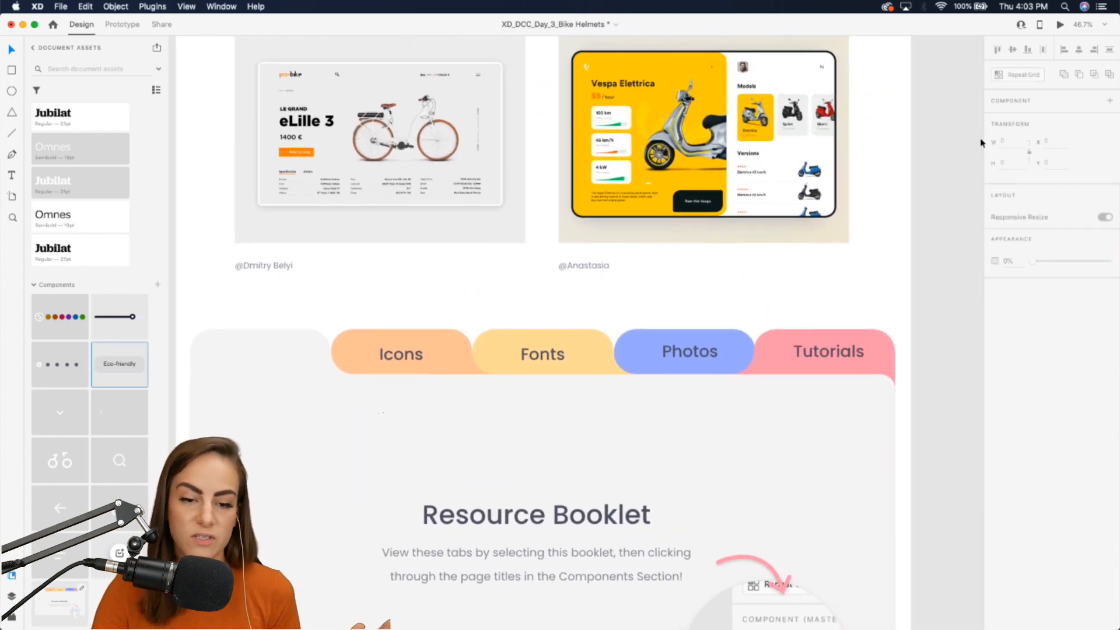
{"action": "scroll", "coordinate": [982, 142], "scroll_direction": "up", "scroll_amount": 3}
{"action": "scroll", "coordinate": [982, 142], "scroll_direction": "up", "scroll_amount": 2}
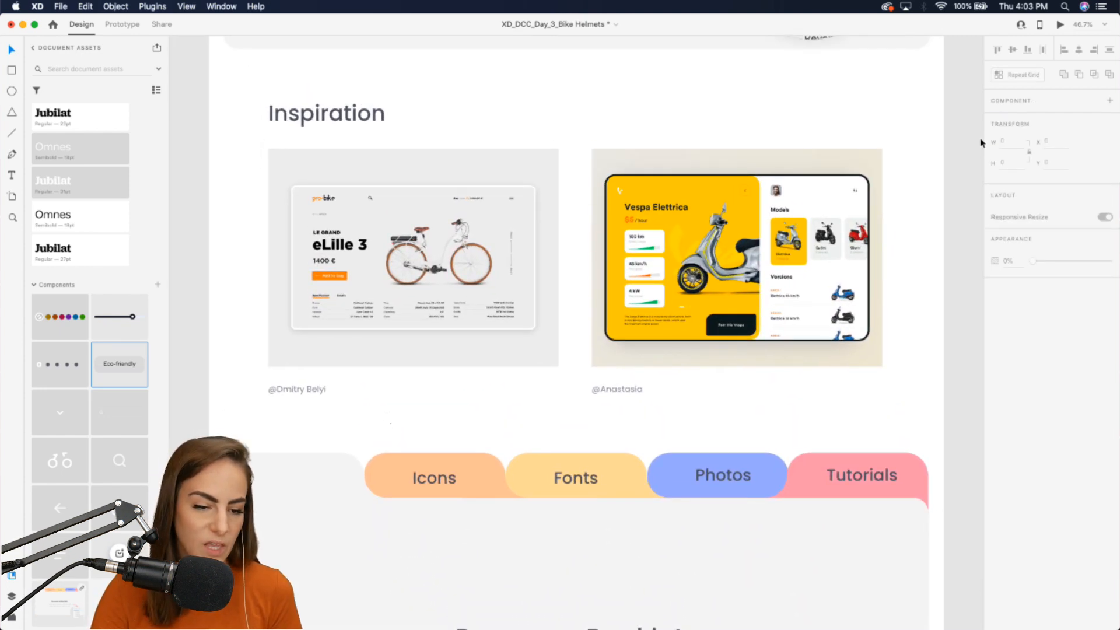
{"action": "scroll", "coordinate": [407, 209], "scroll_direction": "up", "scroll_amount": 5}
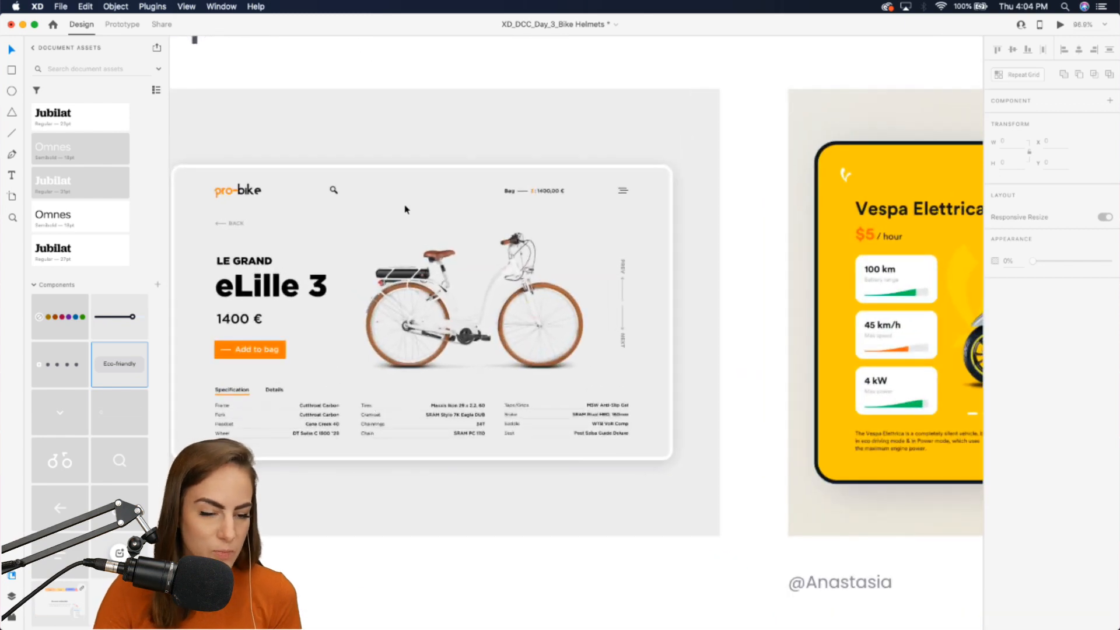
{"action": "scroll", "coordinate": [407, 209], "scroll_direction": "left", "scroll_amount": 3}
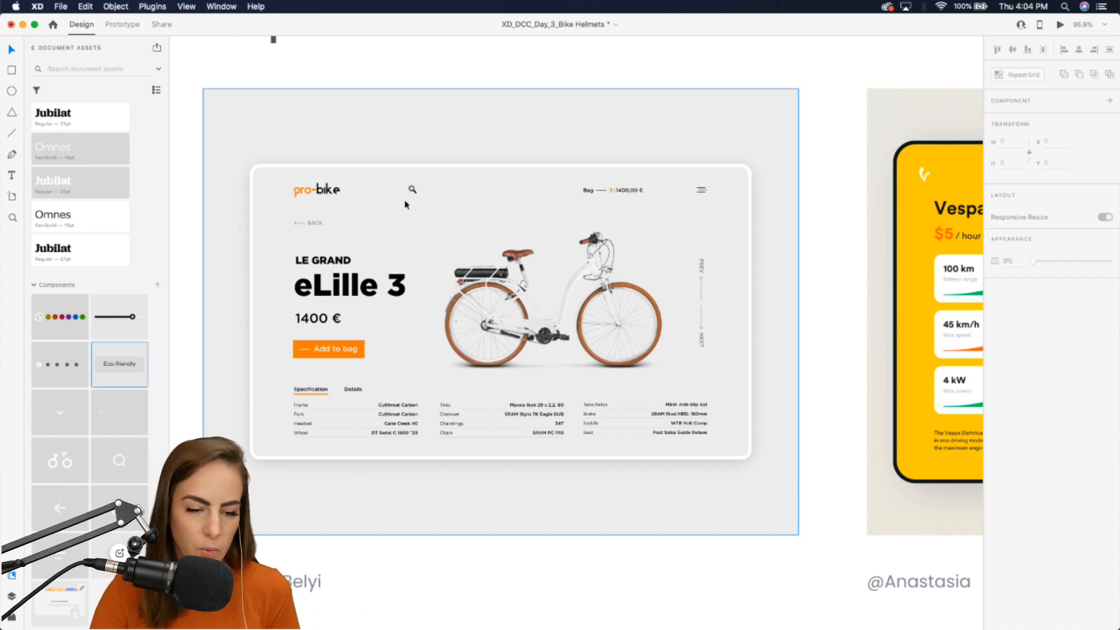
{"action": "scroll", "coordinate": [406, 204], "scroll_direction": "up", "scroll_amount": 2}
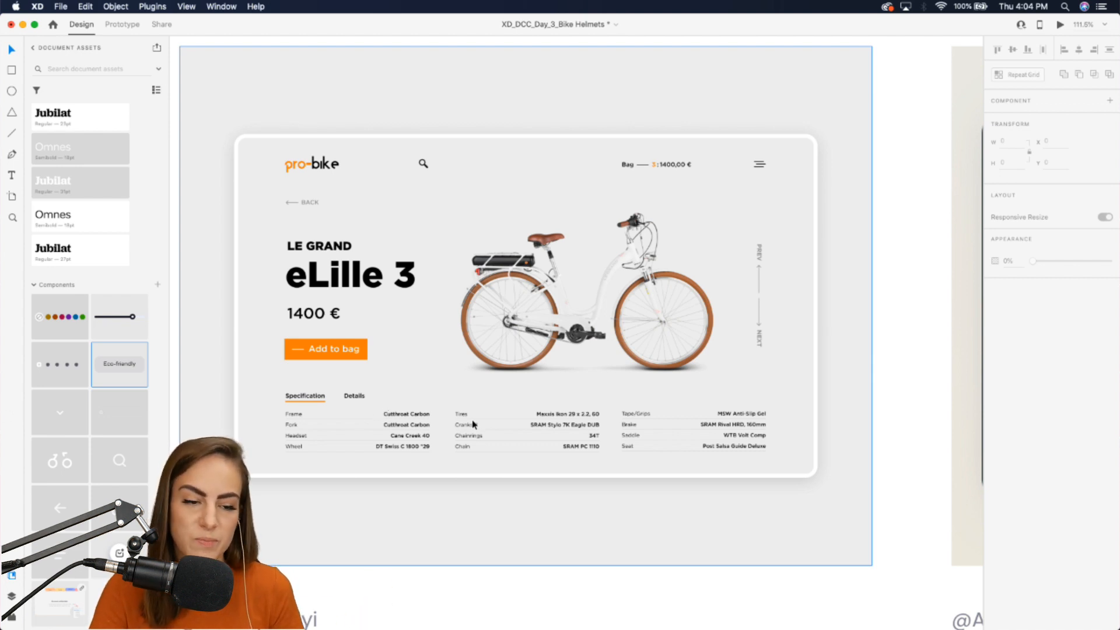
{"action": "scroll", "coordinate": [472, 424], "scroll_direction": "right", "scroll_amount": 10}
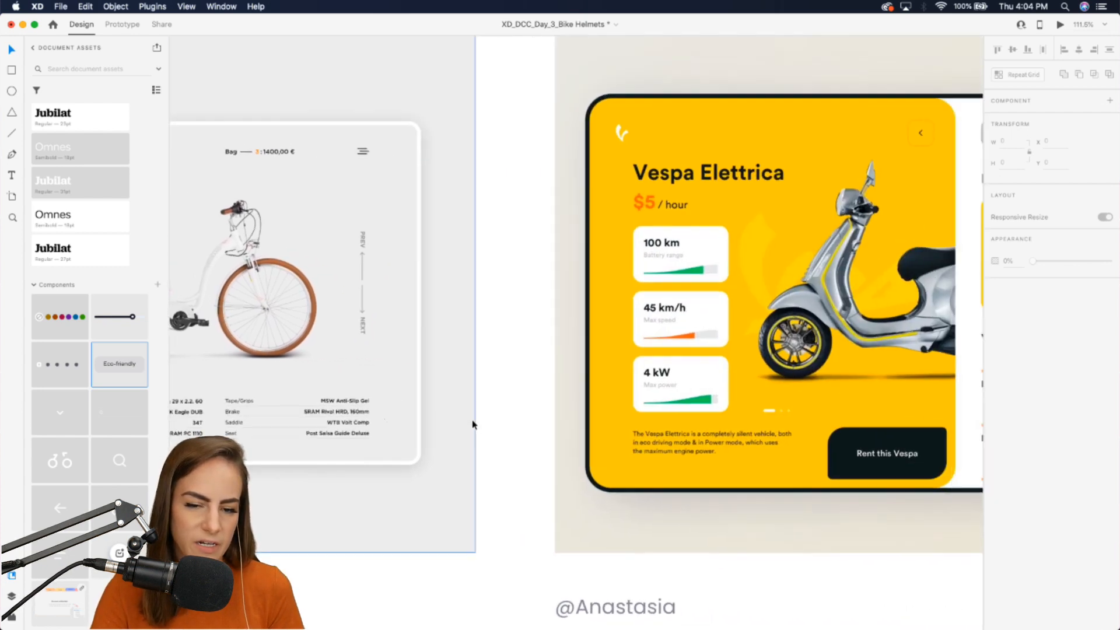
{"action": "scroll", "coordinate": [472, 424], "scroll_direction": "right", "scroll_amount": 10}
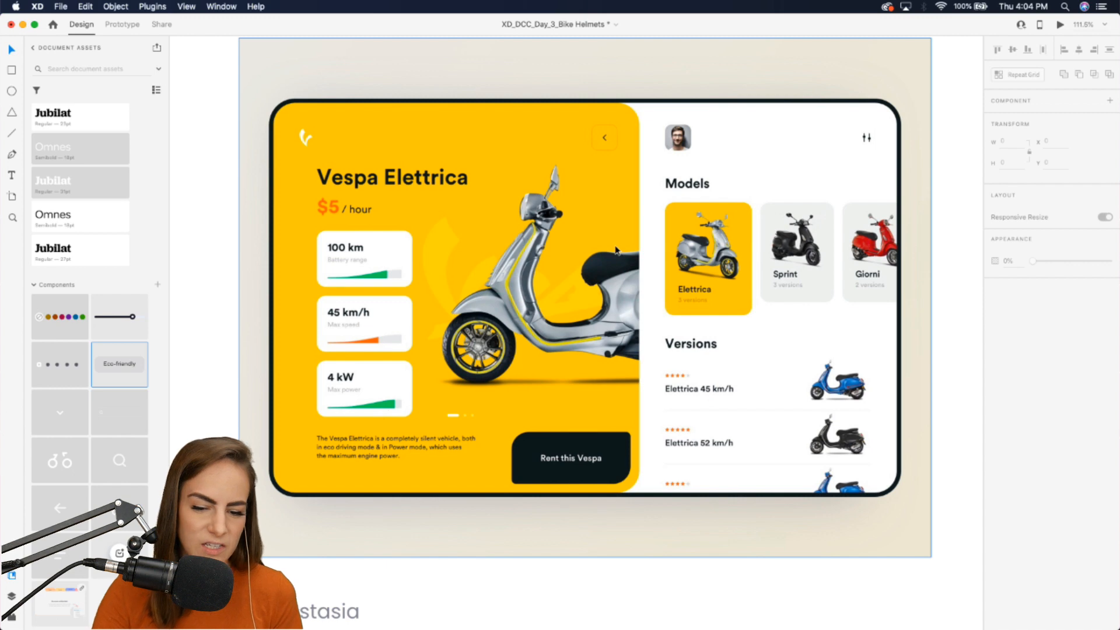
Read the Tips from Andrea section of the brief, comparing its advice with the inspiration designs.
{"action": "scroll", "coordinate": [615, 250], "scroll_direction": "down", "scroll_amount": 8}
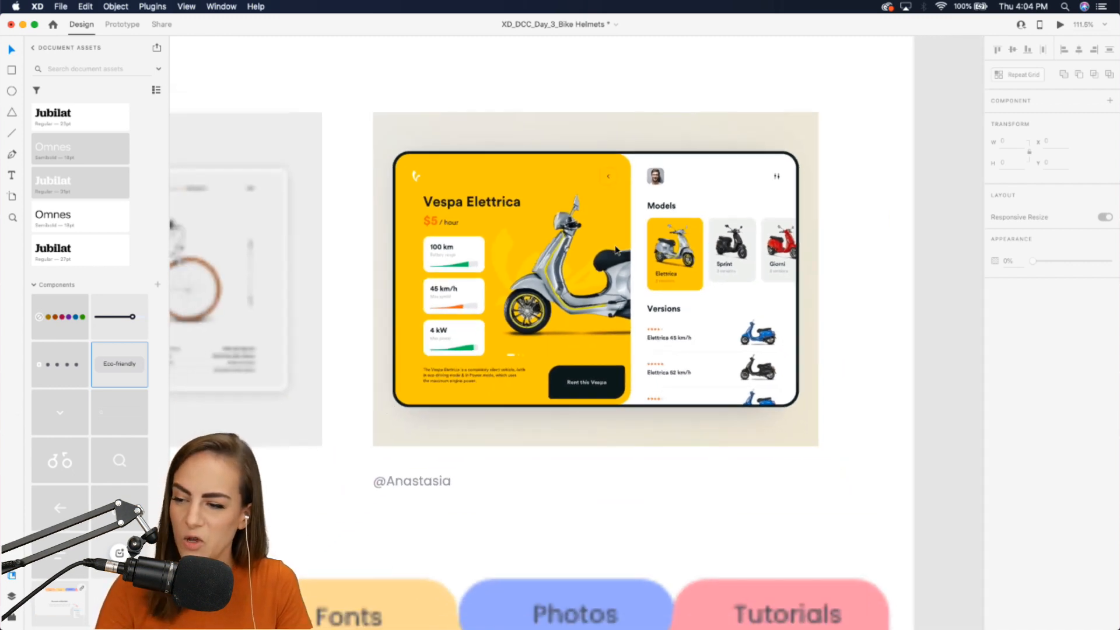
{"action": "scroll", "coordinate": [616, 250], "scroll_direction": "down", "scroll_amount": 15}
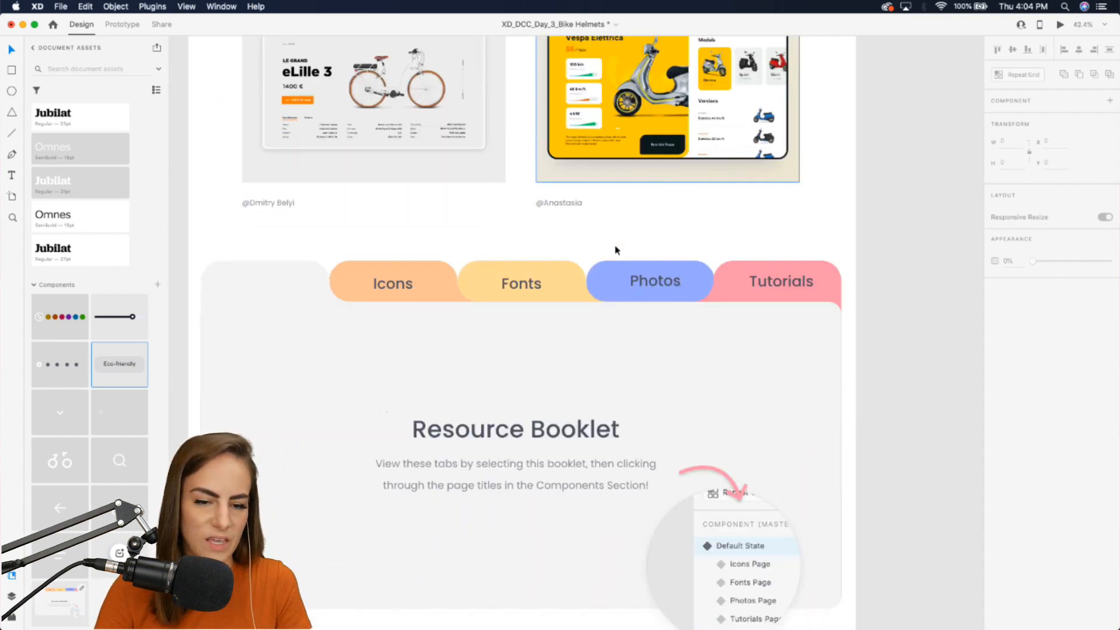
{"action": "scroll", "coordinate": [616, 248], "scroll_direction": "up", "scroll_amount": 5}
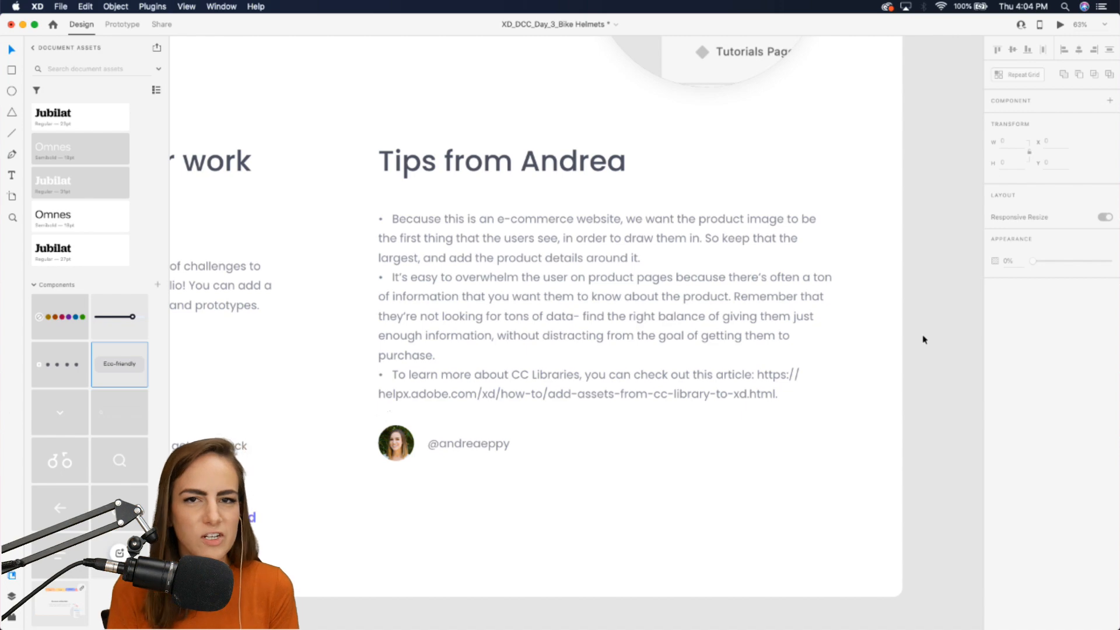
{"action": "scroll", "coordinate": [922, 338], "scroll_direction": "up", "scroll_amount": 10}
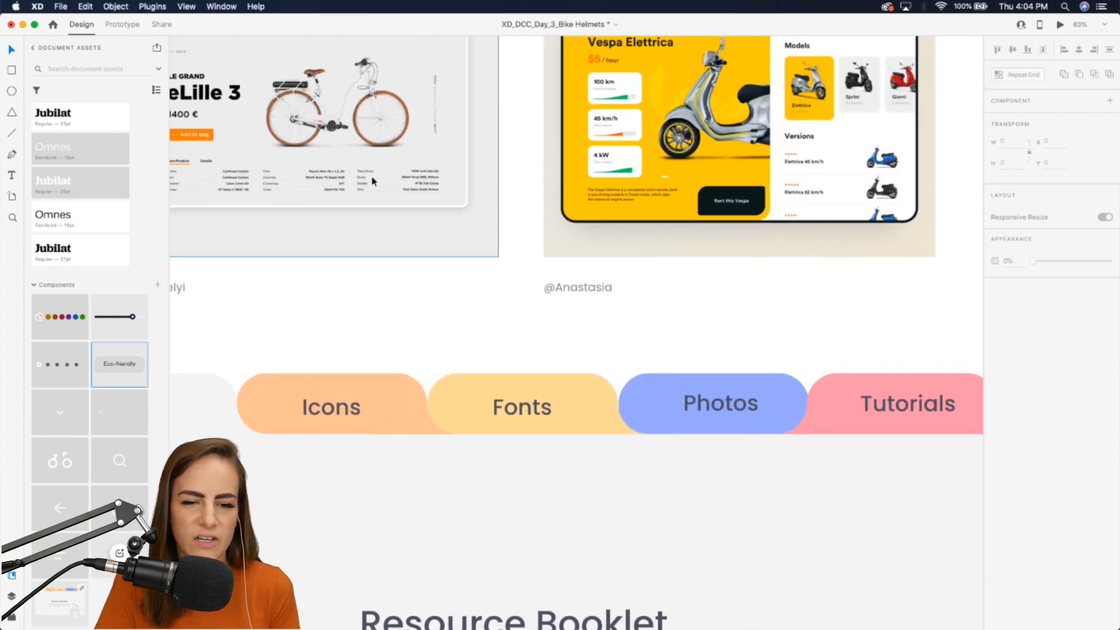
{"action": "scroll", "coordinate": [608, 226], "scroll_direction": "down", "scroll_amount": 10}
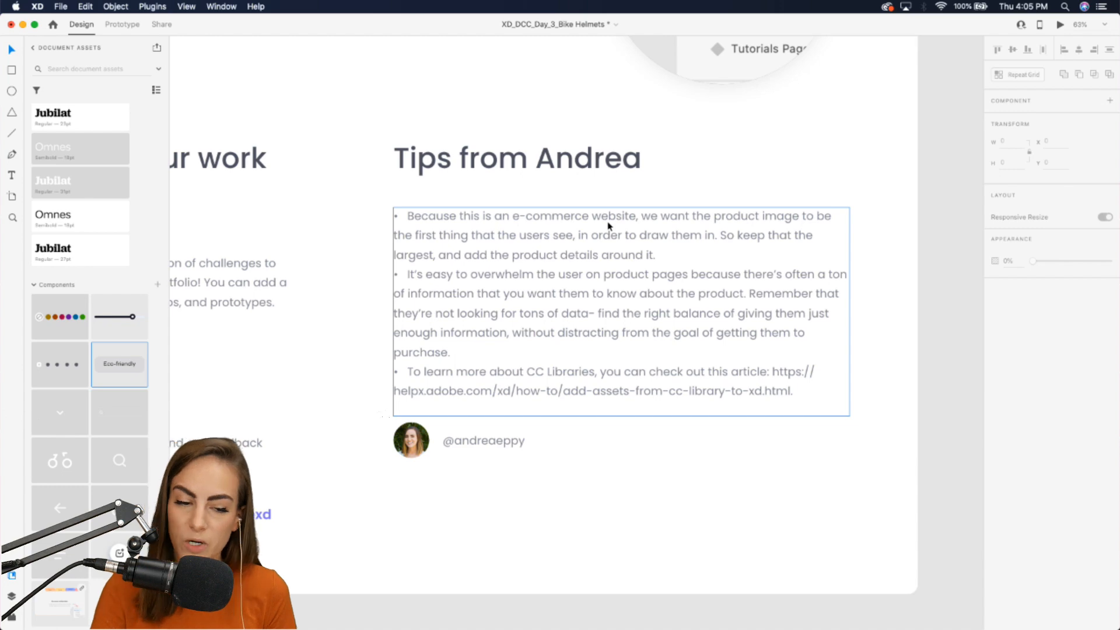
{"action": "scroll", "coordinate": [609, 227], "scroll_direction": "down", "scroll_amount": 5}
{"action": "scroll", "coordinate": [609, 226], "scroll_direction": "up", "scroll_amount": 5}
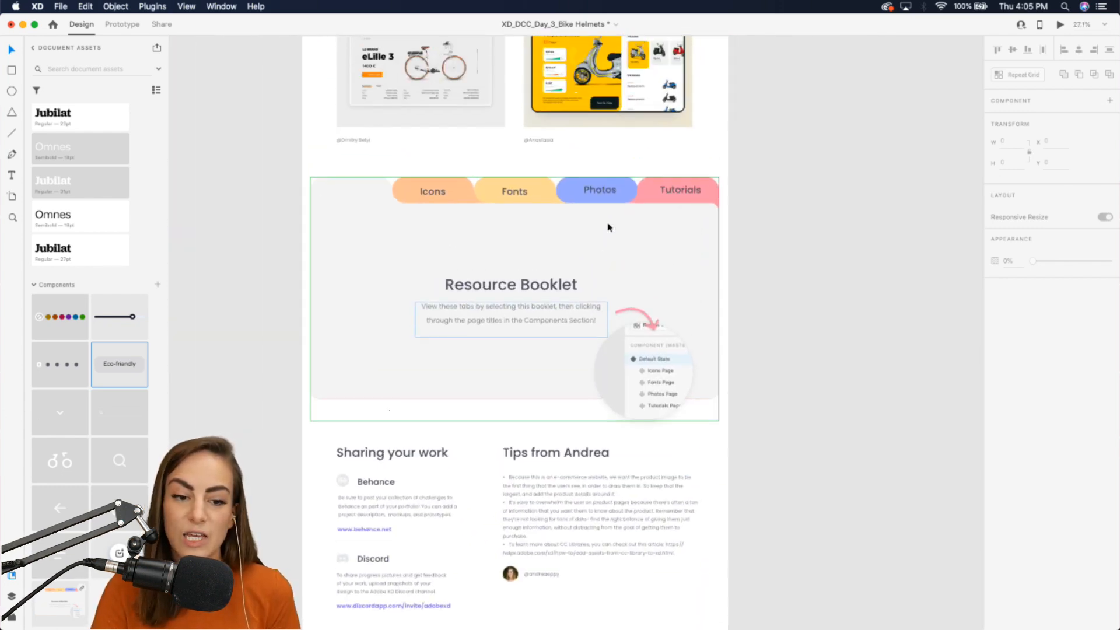
Place the two-line menu icon component in the upper-left corner of the blank Home artboard, at about X 25, Y 33.
{"action": "scroll", "coordinate": [608, 227], "scroll_direction": "up", "scroll_amount": 5}
{"action": "scroll", "coordinate": [609, 227], "scroll_direction": "right", "scroll_amount": 5}
{"action": "scroll", "coordinate": [609, 227], "scroll_direction": "up", "scroll_amount": 5}
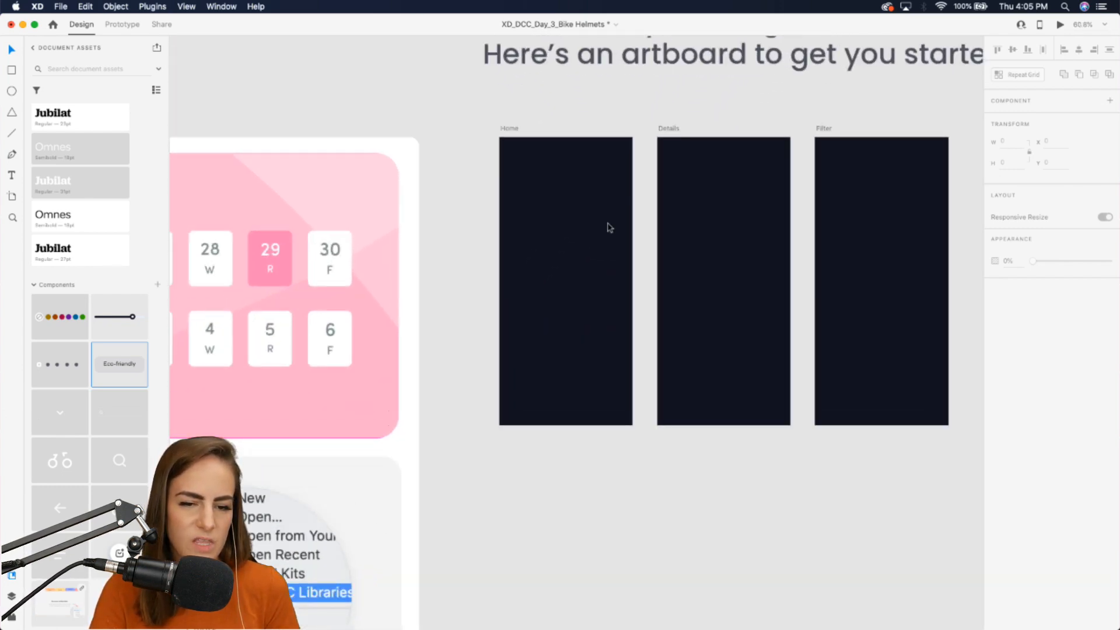
{"action": "scroll", "coordinate": [609, 227], "scroll_direction": "up", "scroll_amount": 2}
{"action": "scroll", "coordinate": [609, 227], "scroll_direction": "right", "scroll_amount": 4}
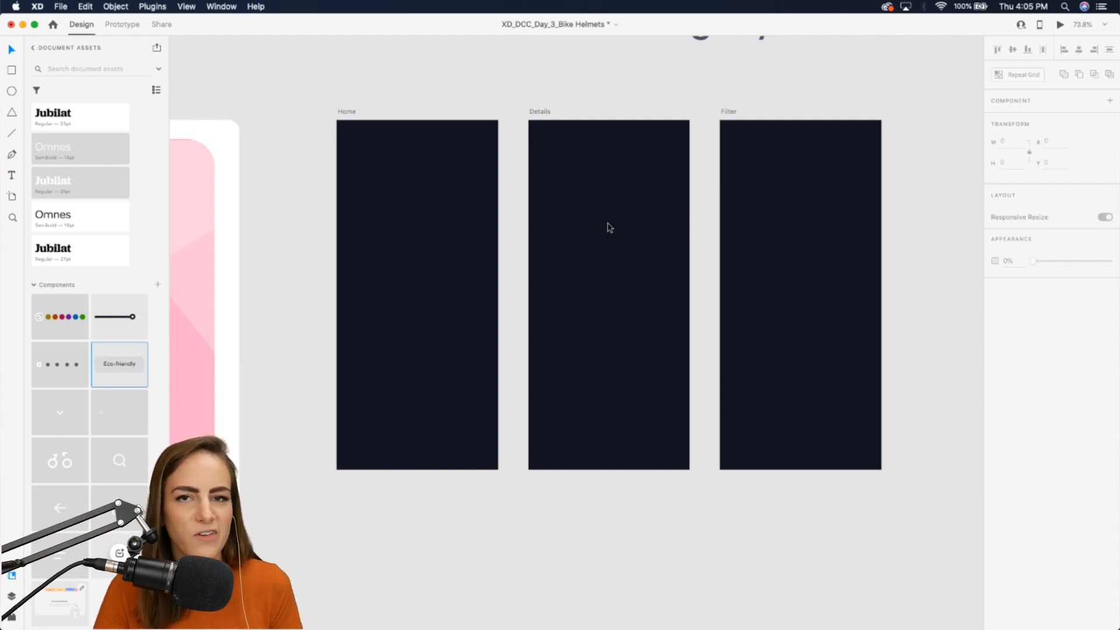
{"action": "scroll", "coordinate": [610, 228], "scroll_direction": "up", "scroll_amount": 5}
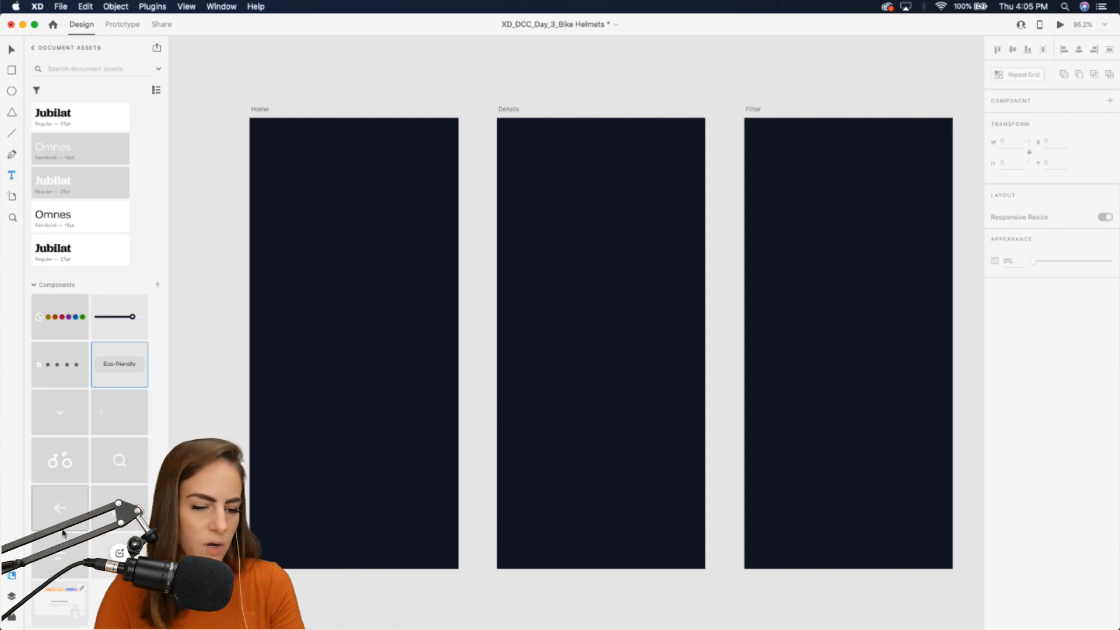
{"action": "left_click_drag", "start_coordinate": [64, 533], "coordinate": [280, 144]}
{"action": "scroll", "coordinate": [280, 142], "scroll_direction": "up", "scroll_amount": 5}
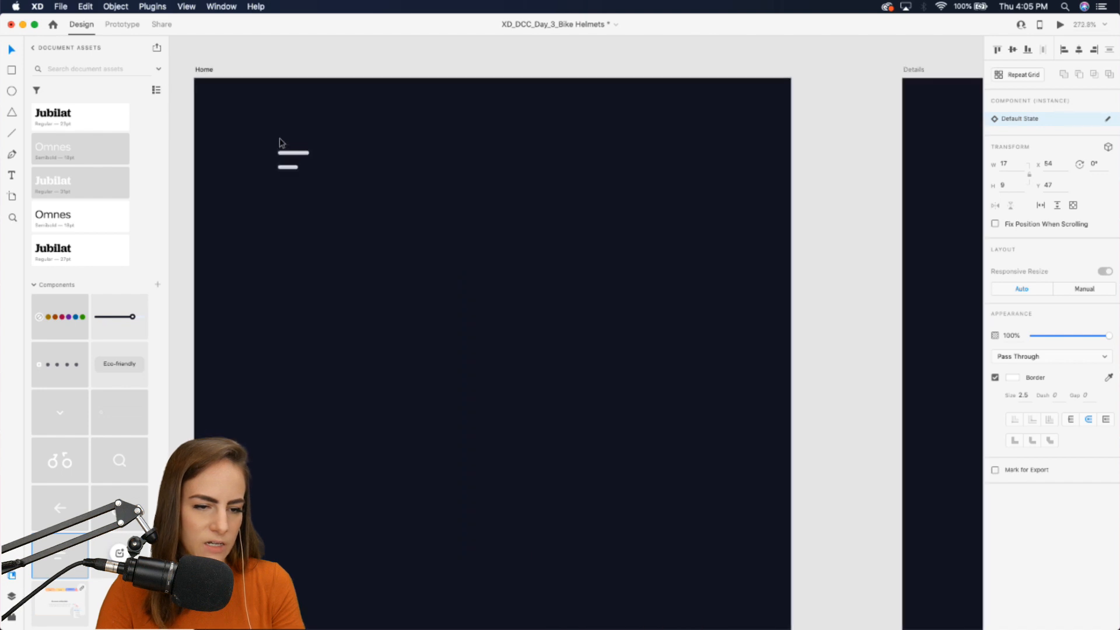
{"action": "scroll", "coordinate": [282, 143], "scroll_direction": "left", "scroll_amount": 3}
{"action": "scroll", "coordinate": [281, 142], "scroll_direction": "up", "scroll_amount": 2}
{"action": "left_click_drag", "start_coordinate": [387, 214], "coordinate": [343, 192]}
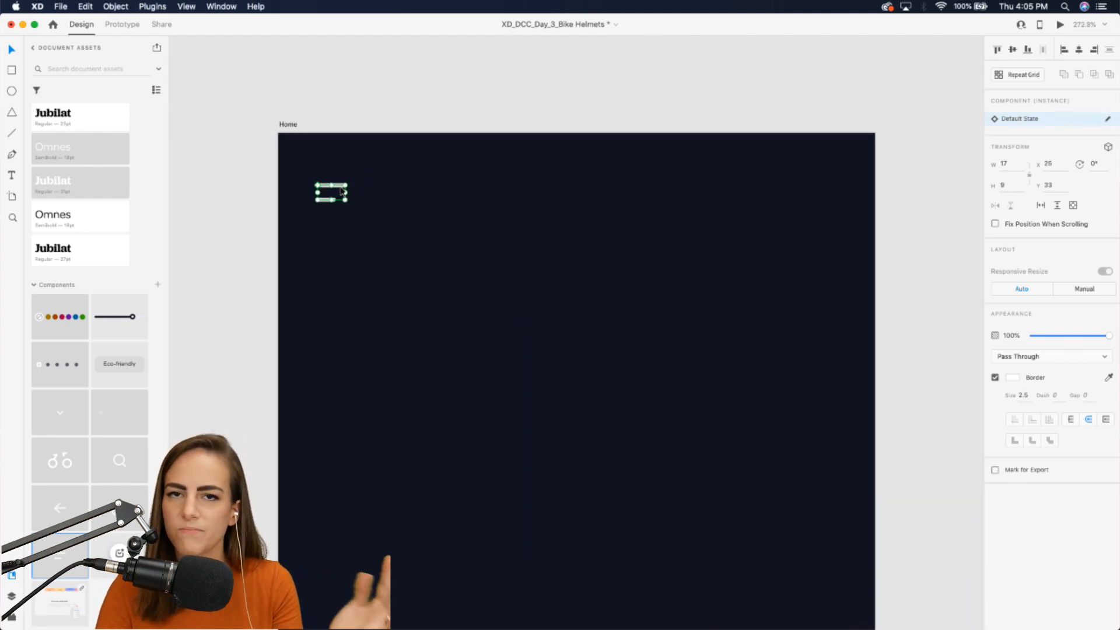
Place the shopping bag icon component in the Home artboard's upper-right corner and line it up vertically with the menu icon.
{"action": "scroll", "coordinate": [343, 192], "scroll_direction": "down", "scroll_amount": 3}
{"action": "left_click_drag", "start_coordinate": [119, 507], "coordinate": [614, 190]}
{"action": "left_click", "coordinate": [515, 289]}
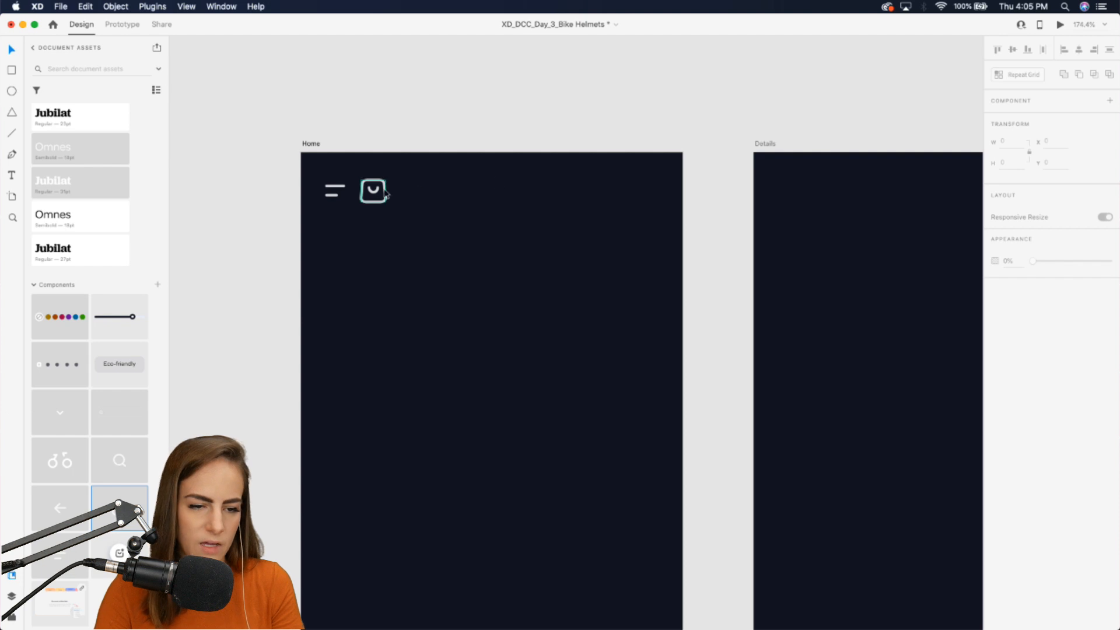
{"action": "left_click_drag", "start_coordinate": [385, 194], "coordinate": [643, 192]}
{"action": "left_click_drag", "start_coordinate": [669, 260], "coordinate": [342, 197]}
{"action": "left_click", "coordinate": [367, 275]}
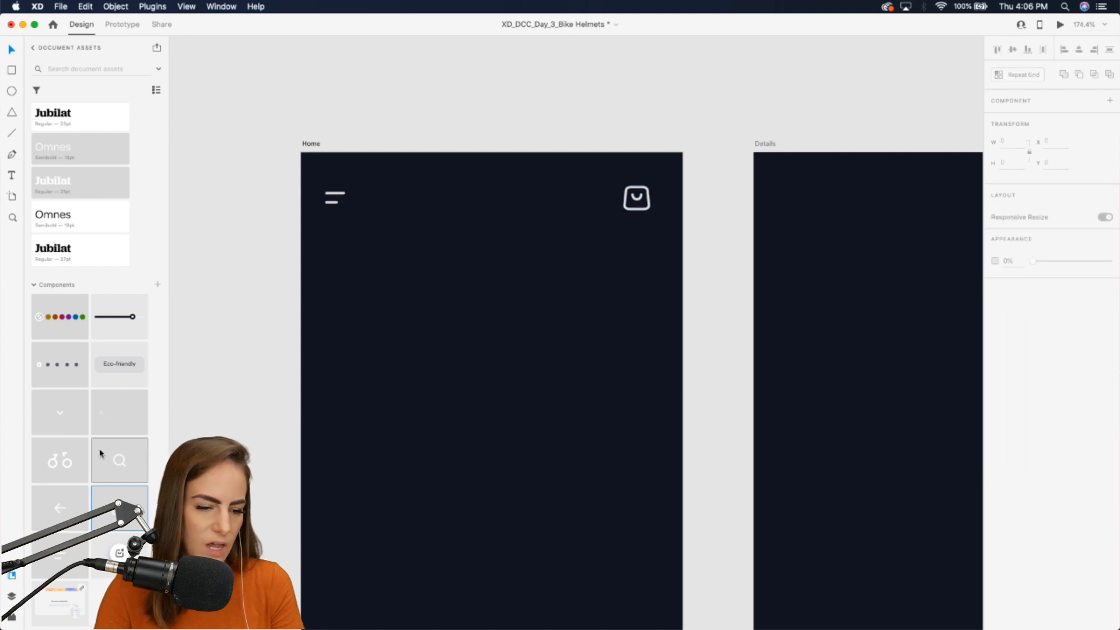
Place the bike logo component centred between the menu and bag icons on the Home artboard, at X 168, Y 34.
{"action": "left_click_drag", "start_coordinate": [61, 460], "coordinate": [505, 203]}
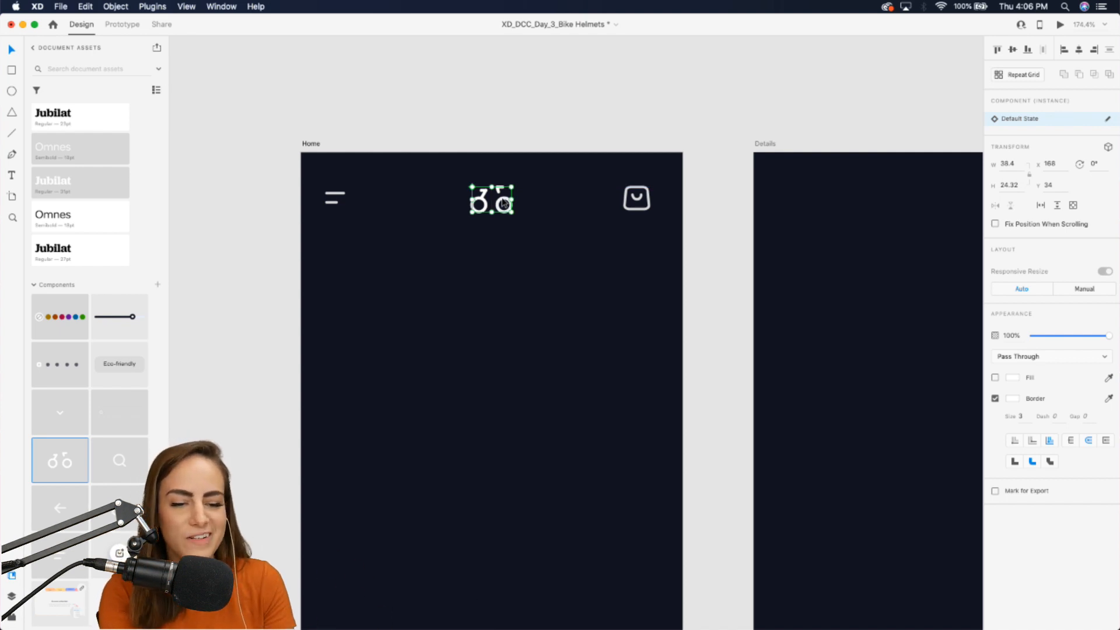
{"action": "left_click", "coordinate": [537, 305]}
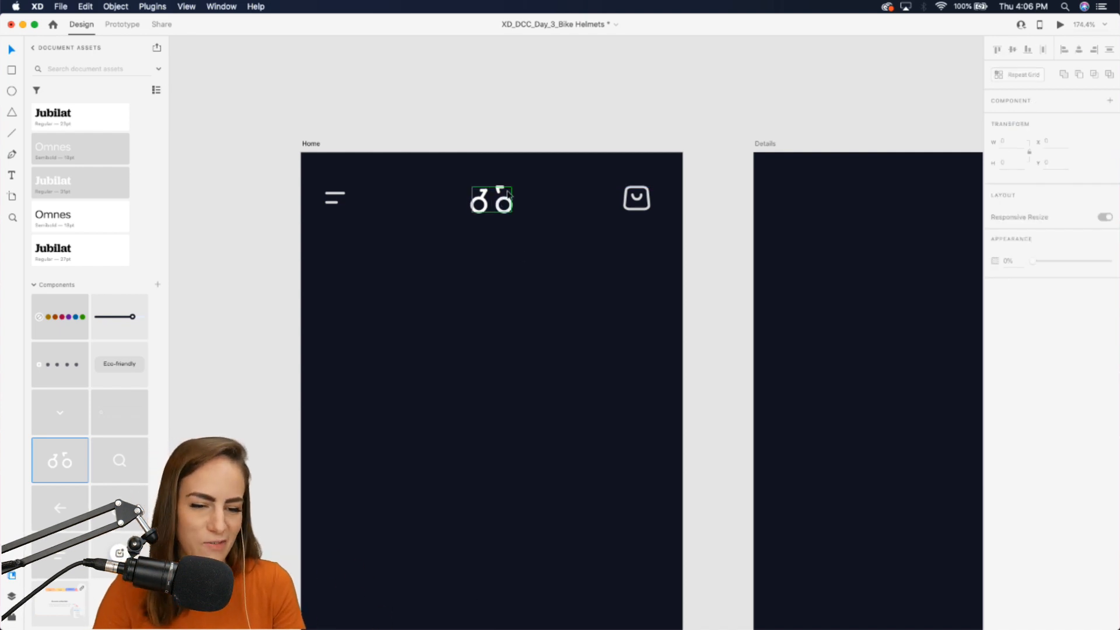
{"action": "left_click", "coordinate": [505, 203]}
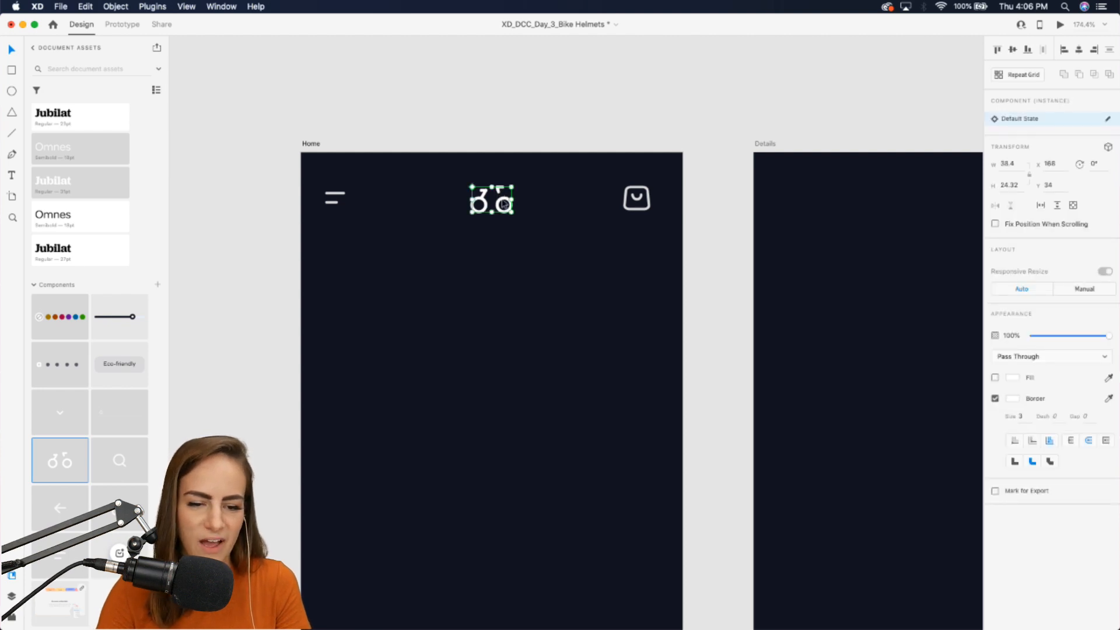
{"action": "left_click", "coordinate": [557, 278]}
{"action": "scroll", "coordinate": [557, 277], "scroll_direction": "down", "scroll_amount": 3}
{"action": "scroll", "coordinate": [557, 277], "scroll_direction": "down", "scroll_amount": 1}
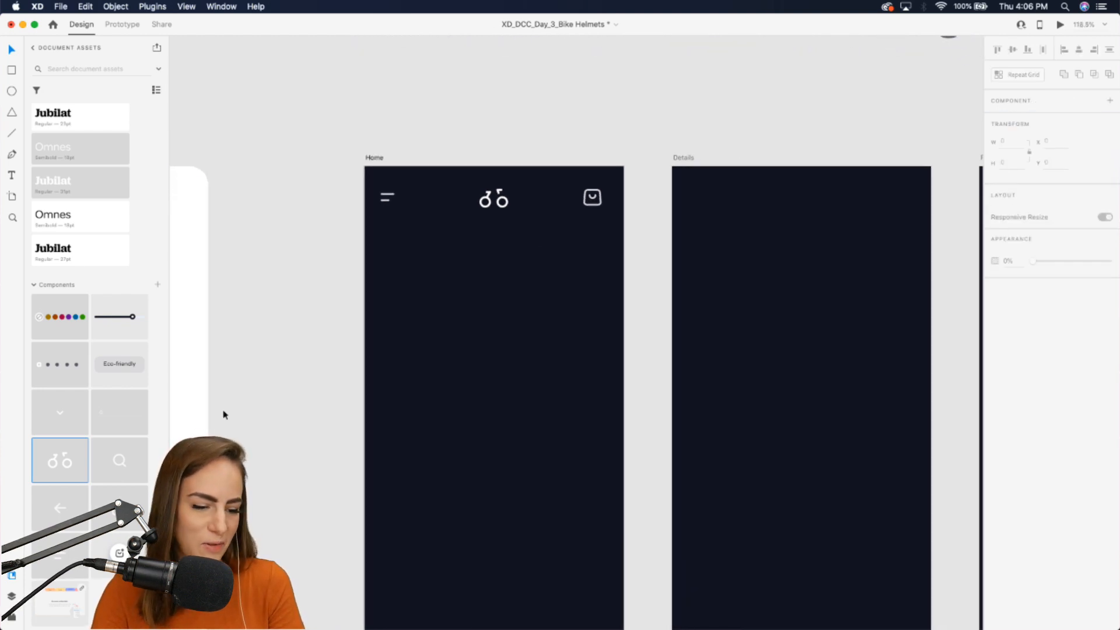
Place the search icon component below the menu icon on the Home artboard, at X 25, Y 94.
{"action": "left_click_drag", "start_coordinate": [120, 461], "coordinate": [319, 243]}
{"action": "scroll", "coordinate": [496, 250], "scroll_direction": "up", "scroll_amount": 5}
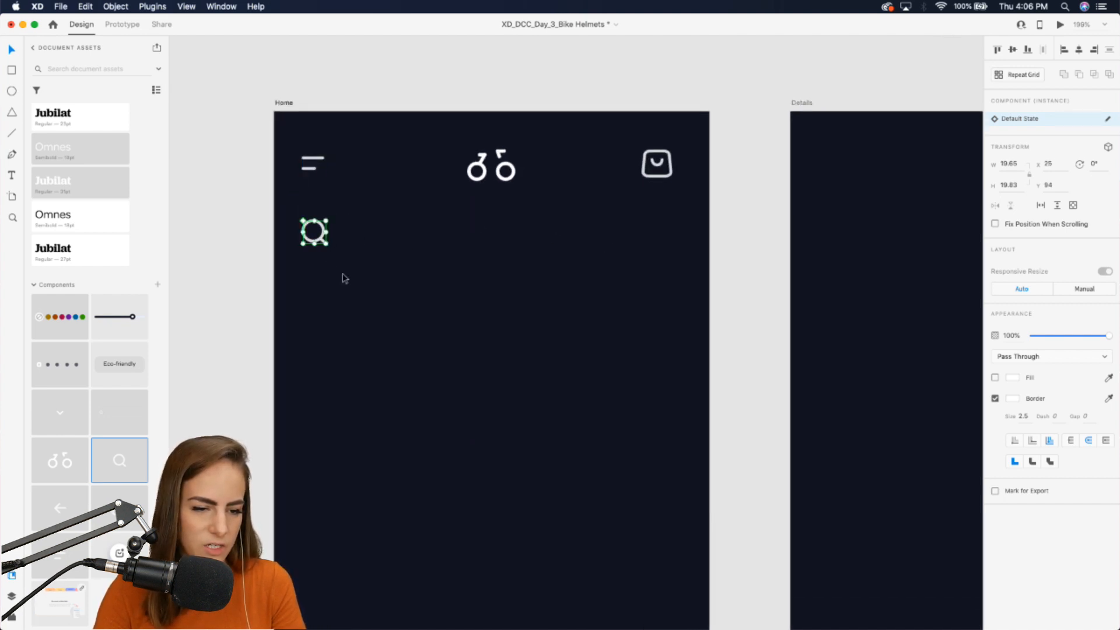
{"action": "left_click", "coordinate": [345, 278]}
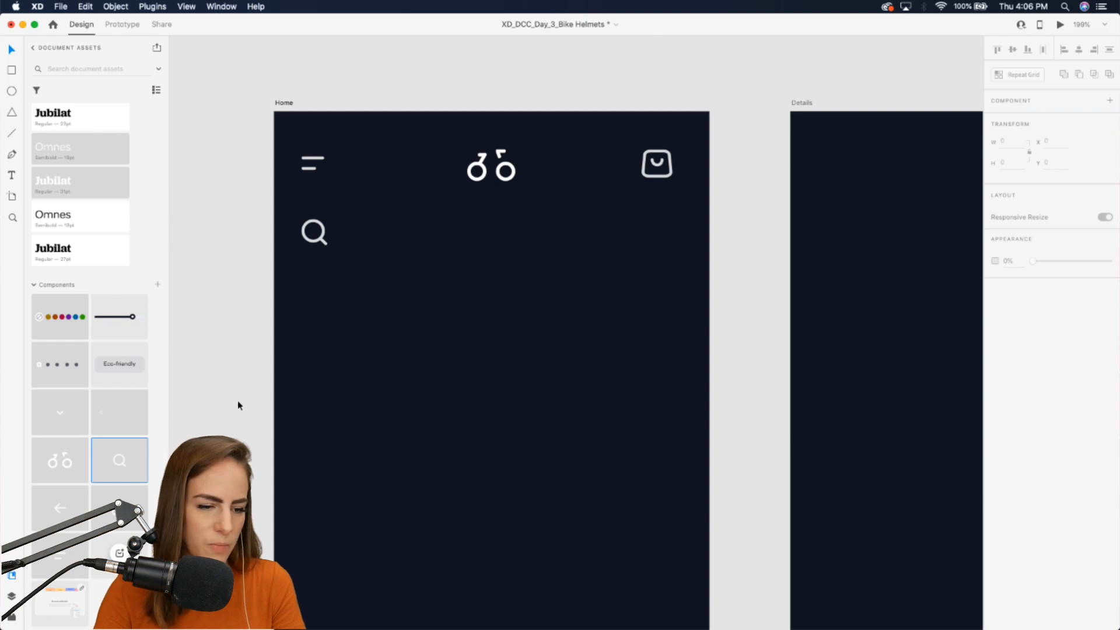
Draw a pill-shaped search field over the search icon, about 324 wide and 53 high, with a corner radius of 30.
{"action": "left_click", "coordinate": [11, 70]}
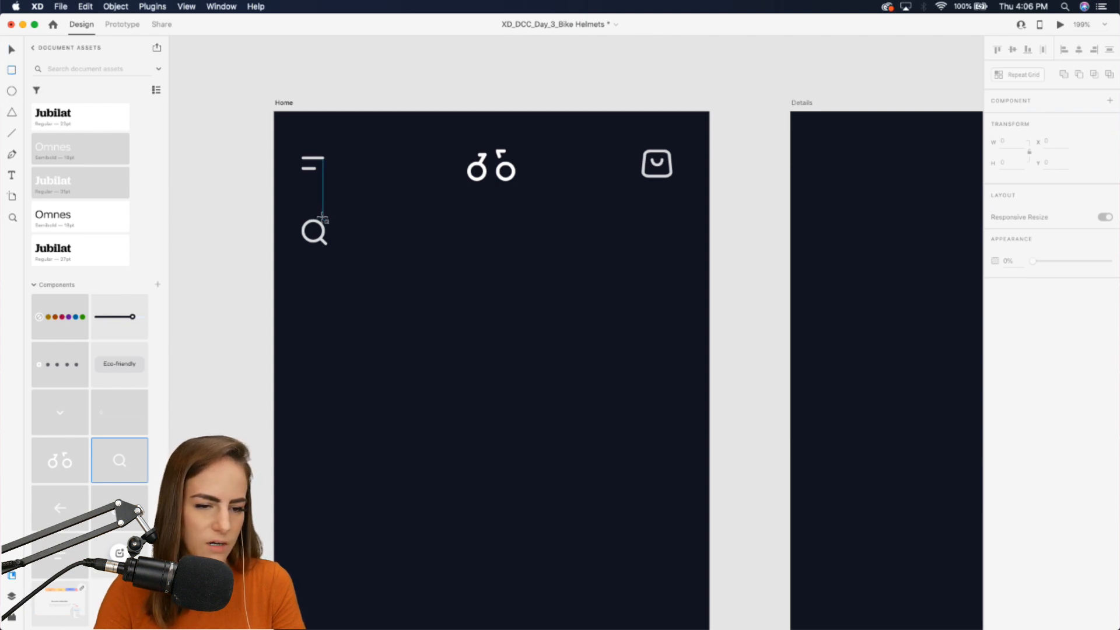
{"action": "mouse_move", "coordinate": [301, 206]}
{"action": "left_mouse_down"}
{"action": "mouse_move", "coordinate": [688, 275]}
{"action": "mouse_move", "coordinate": [607, 222]}
{"action": "left_mouse_up"}
{"action": "key", "text": "v"}
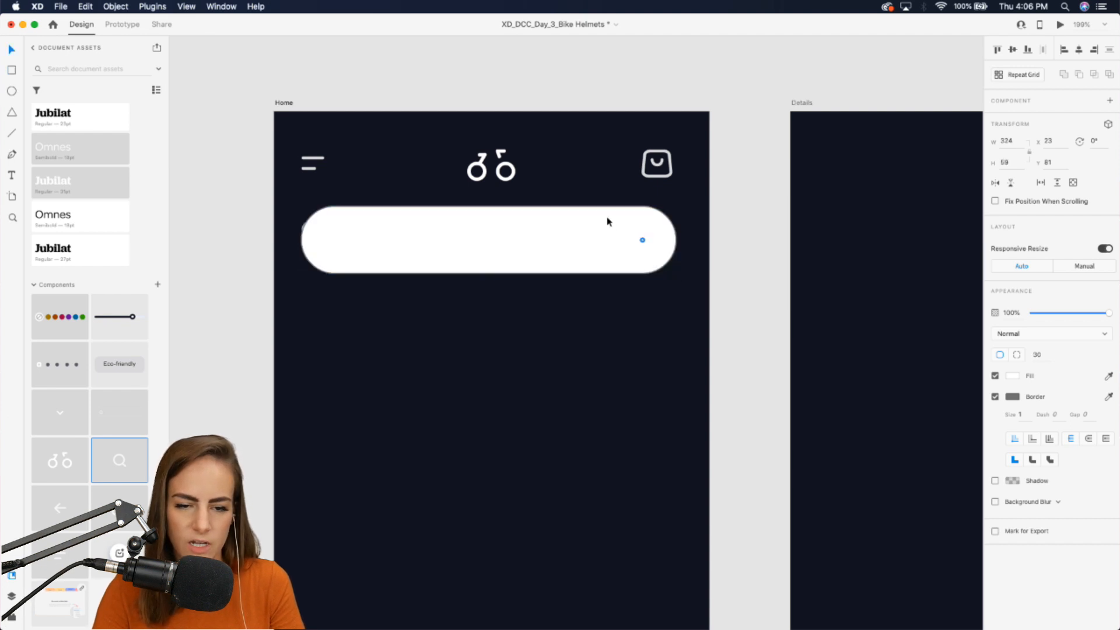
{"action": "left_click_drag", "start_coordinate": [489, 273], "coordinate": [506, 267]}
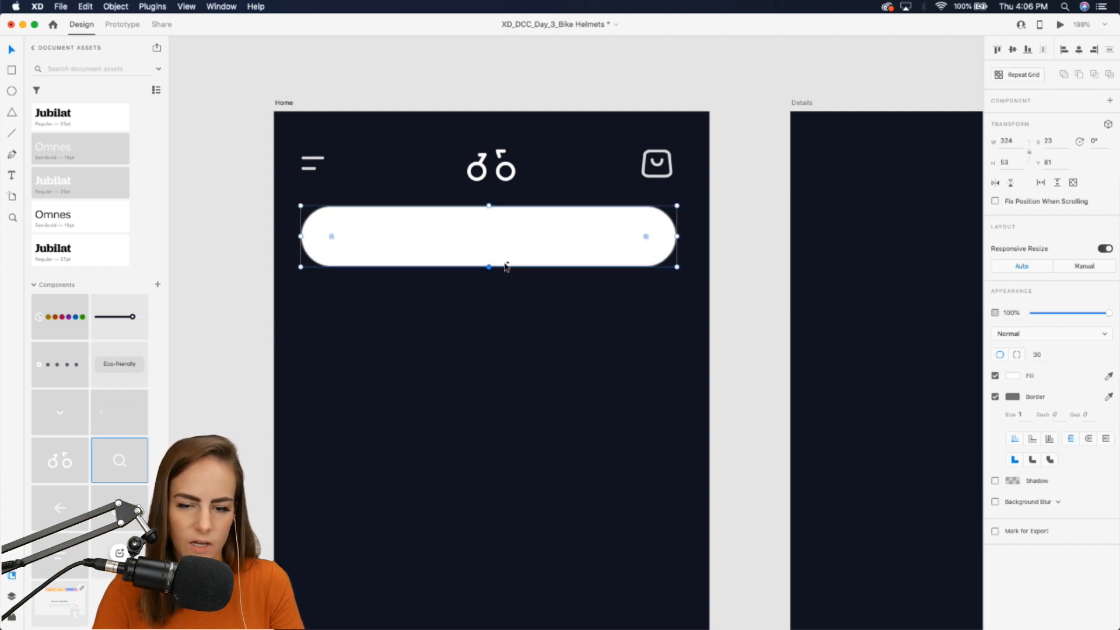
Style the search field with no fill, a #FFFFFF border and 25% opacity, and move the search icon inside its left end.
{"action": "left_click", "coordinate": [996, 376]}
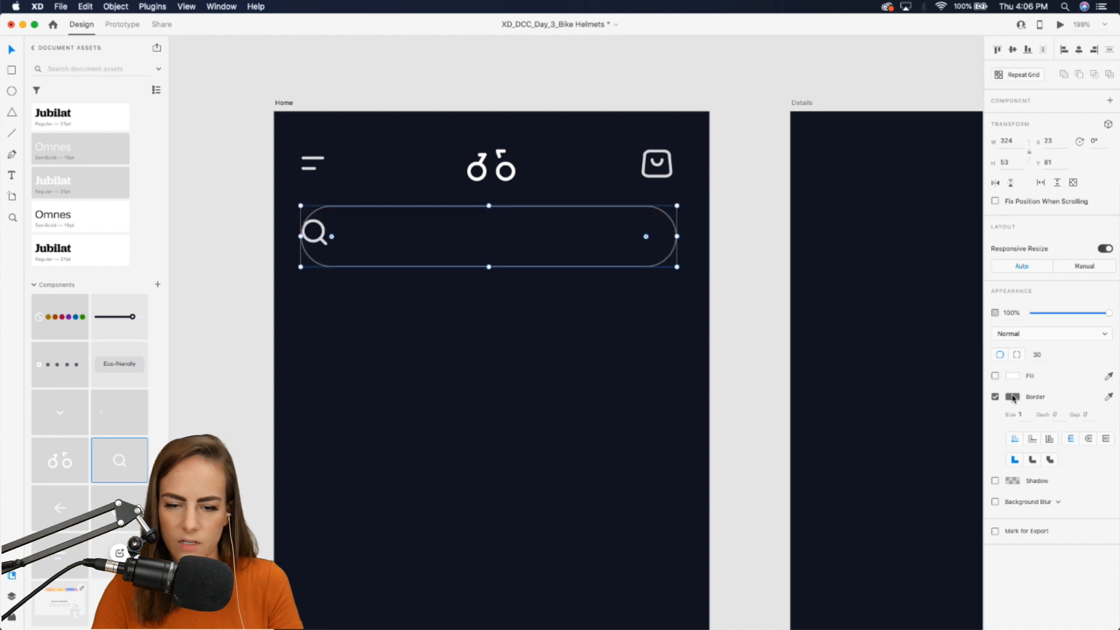
{"action": "left_click", "coordinate": [1015, 396]}
{"action": "left_click_drag", "start_coordinate": [910, 356], "coordinate": [835, 310]}
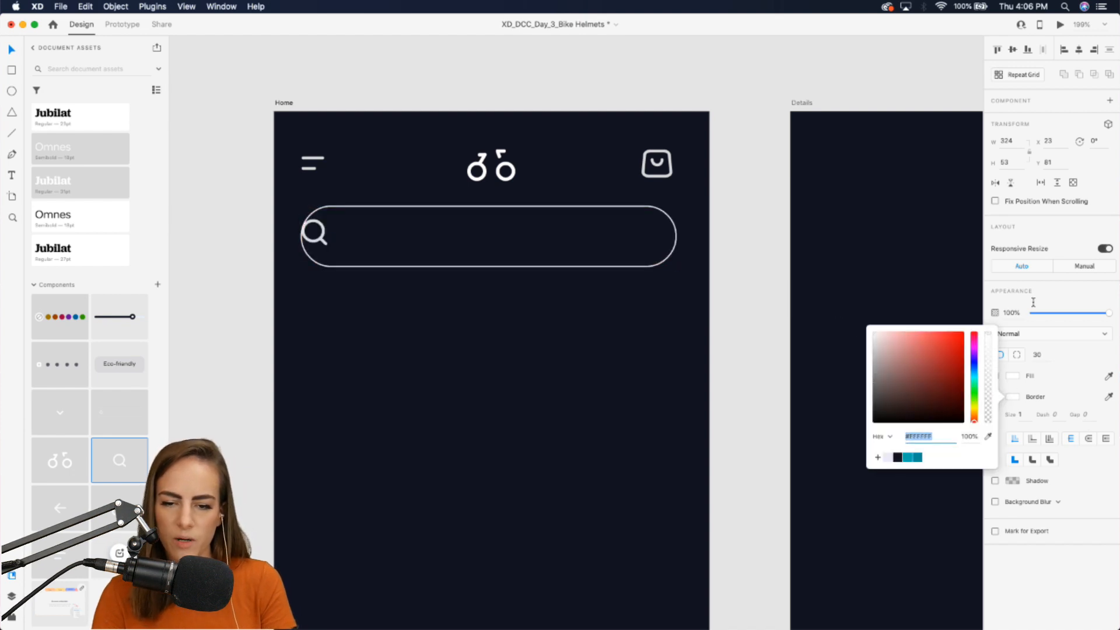
{"action": "left_click", "coordinate": [1051, 316]}
{"action": "left_click_drag", "start_coordinate": [1053, 316], "coordinate": [1051, 315]}
{"action": "left_click_drag", "start_coordinate": [320, 240], "coordinate": [348, 249]}
{"action": "left_click", "coordinate": [510, 268]}
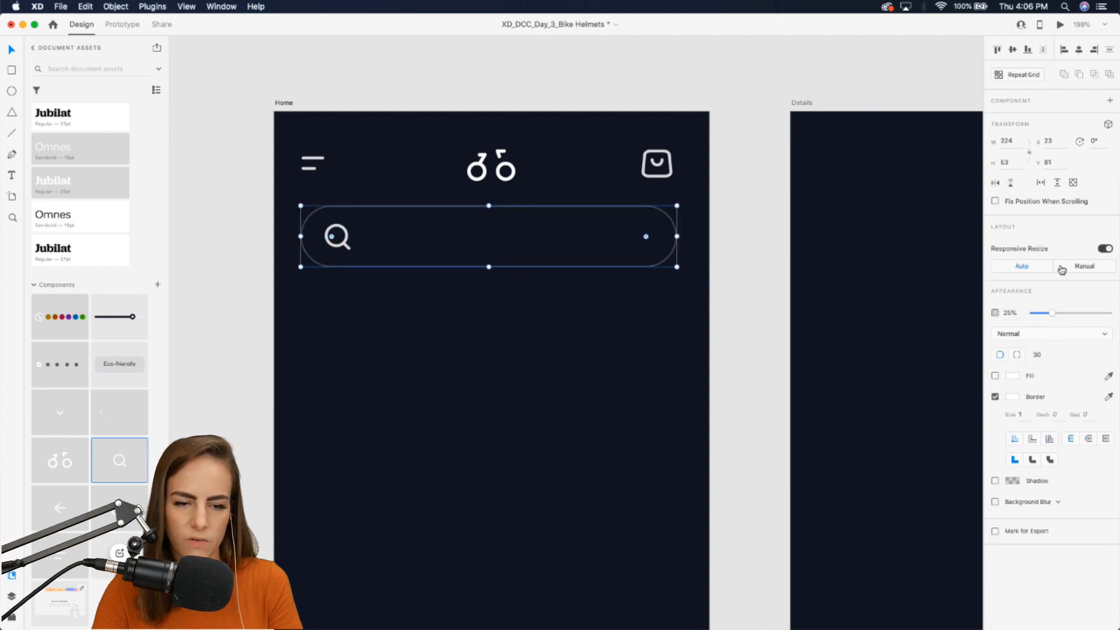
Slightly lower the opacity of the pill-shaped search field on the Home artboard.
{"action": "left_click_drag", "start_coordinate": [1050, 313], "coordinate": [1046, 313]}
{"action": "left_click", "coordinate": [388, 319]}
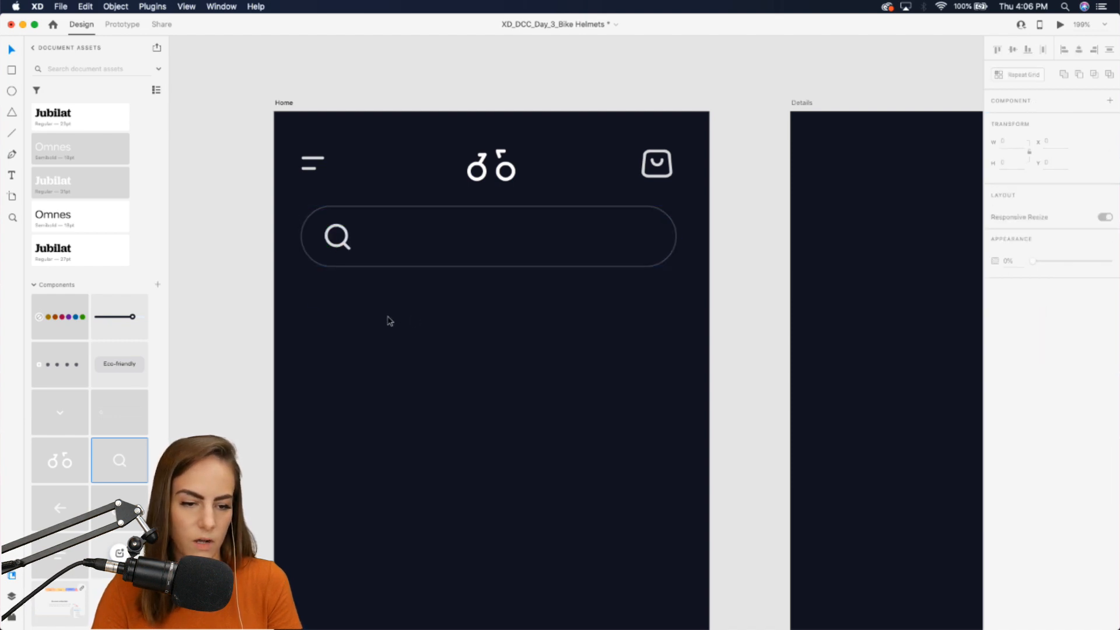
{"action": "left_click_drag", "start_coordinate": [291, 286], "coordinate": [384, 224]}
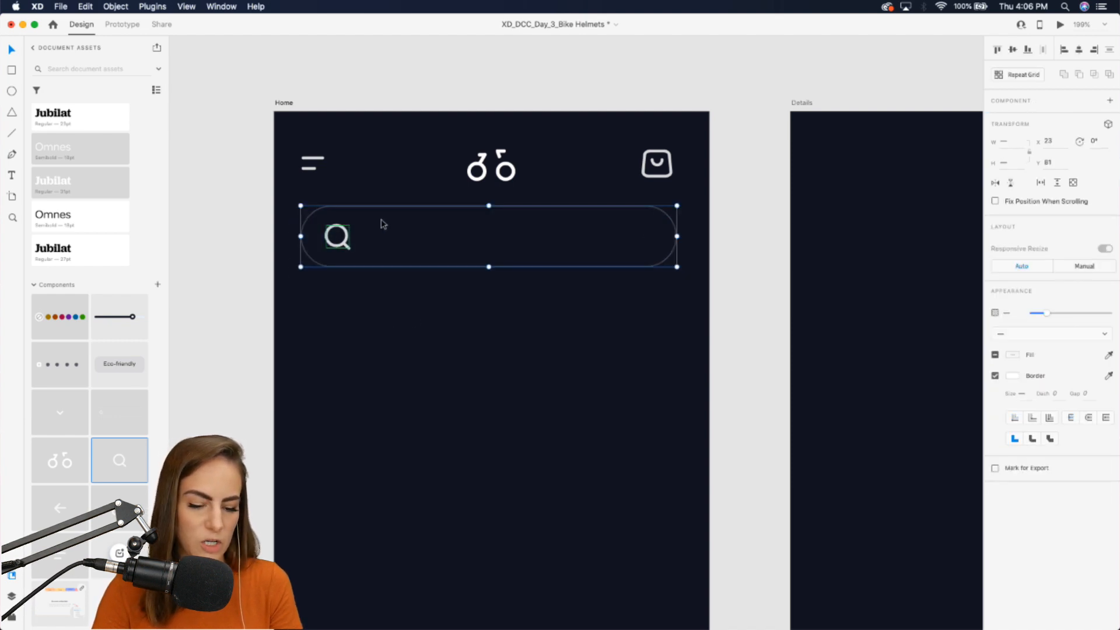
{"action": "left_click", "coordinate": [396, 337]}
Draw a white rounded rectangle below the search field, about 185 wide and 261 high, with a corner radius of 26.
{"action": "scroll", "coordinate": [397, 337], "scroll_direction": "down", "scroll_amount": 3}
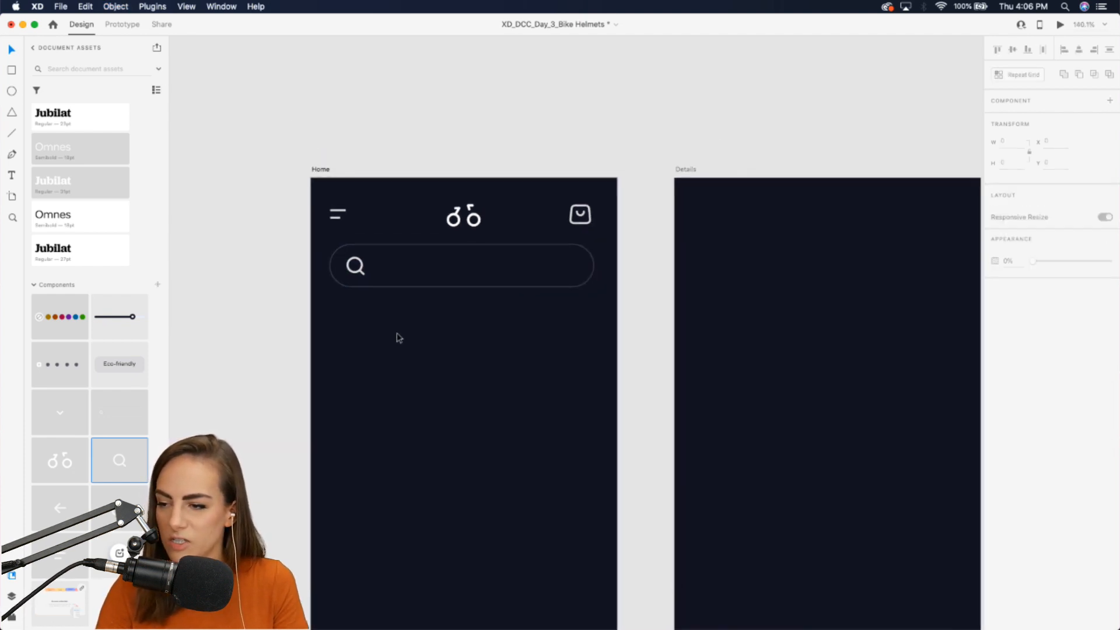
{"action": "scroll", "coordinate": [398, 338], "scroll_direction": "down", "scroll_amount": 3}
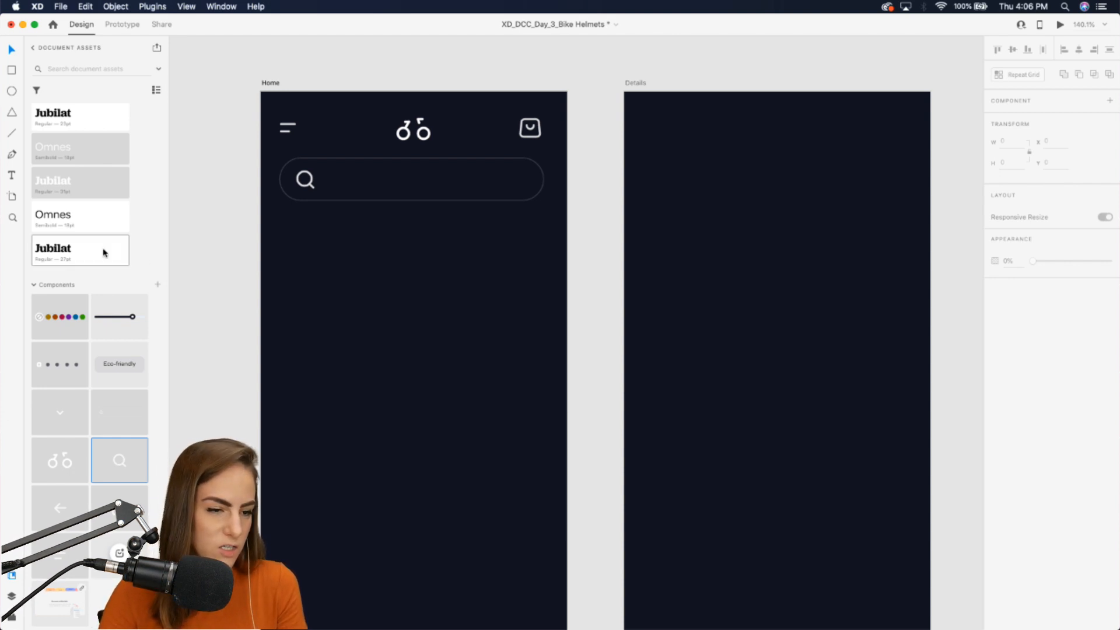
{"action": "scroll", "coordinate": [509, 398], "scroll_direction": "down", "scroll_amount": 3}
{"action": "scroll", "coordinate": [509, 397], "scroll_direction": "left", "scroll_amount": 2}
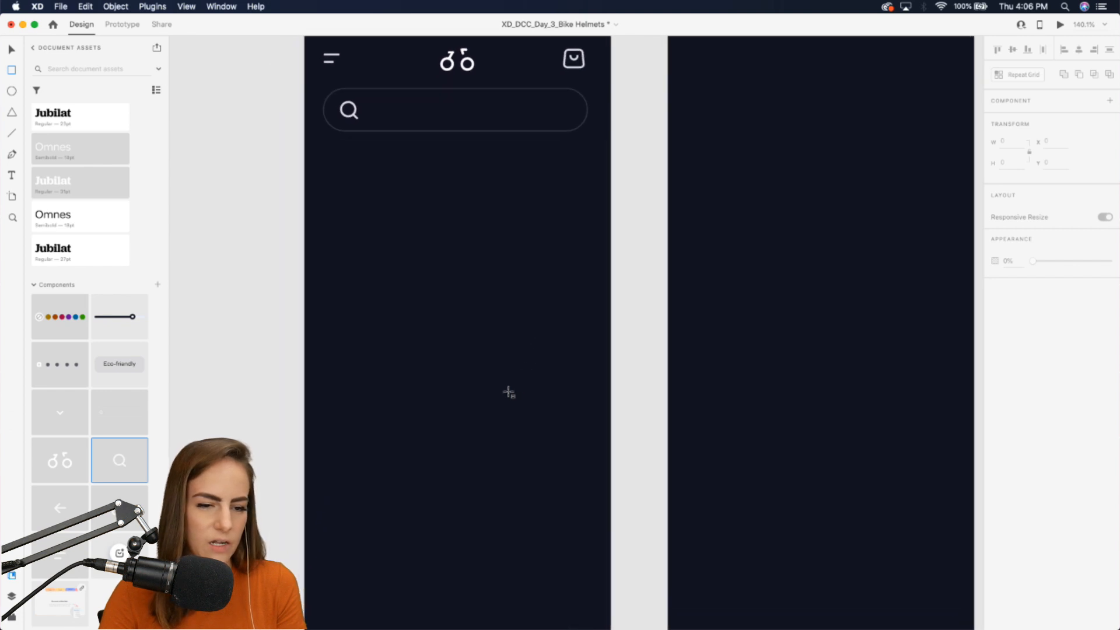
{"action": "mouse_move", "coordinate": [395, 202]}
{"action": "left_mouse_down"}
{"action": "mouse_move", "coordinate": [546, 415]}
{"action": "mouse_move", "coordinate": [492, 367]}
{"action": "left_mouse_up"}
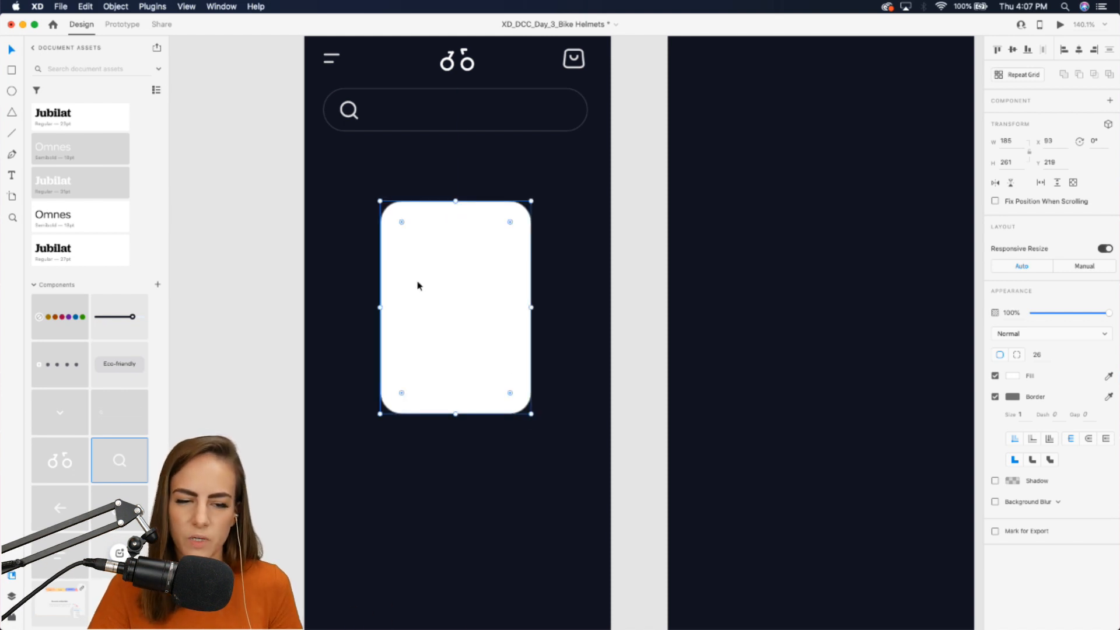
Remove the rectangle's border, align it with the search field's left edge at X 25 and enlarge it to about 227 by 342.
{"action": "scroll", "coordinate": [417, 286], "scroll_direction": "down", "scroll_amount": 3}
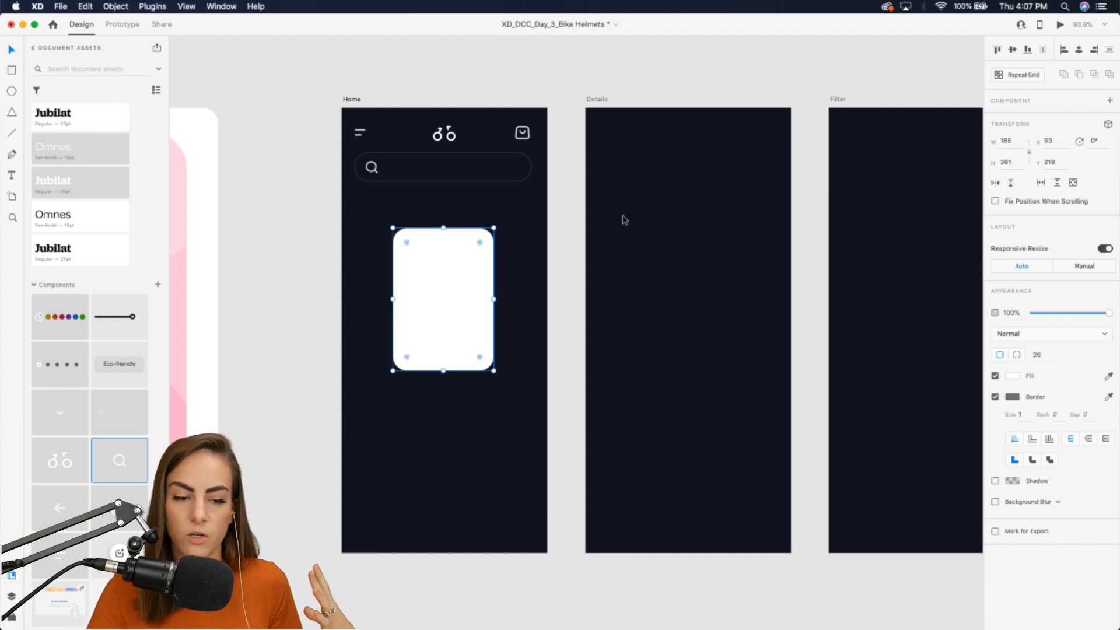
{"action": "left_click", "coordinate": [995, 397]}
{"action": "left_click", "coordinate": [334, 359]}
{"action": "left_click_drag", "start_coordinate": [473, 337], "coordinate": [410, 320]}
{"action": "left_click_drag", "start_coordinate": [458, 370], "coordinate": [479, 413]}
{"action": "scroll", "coordinate": [384, 383], "scroll_direction": "up", "scroll_amount": 3}
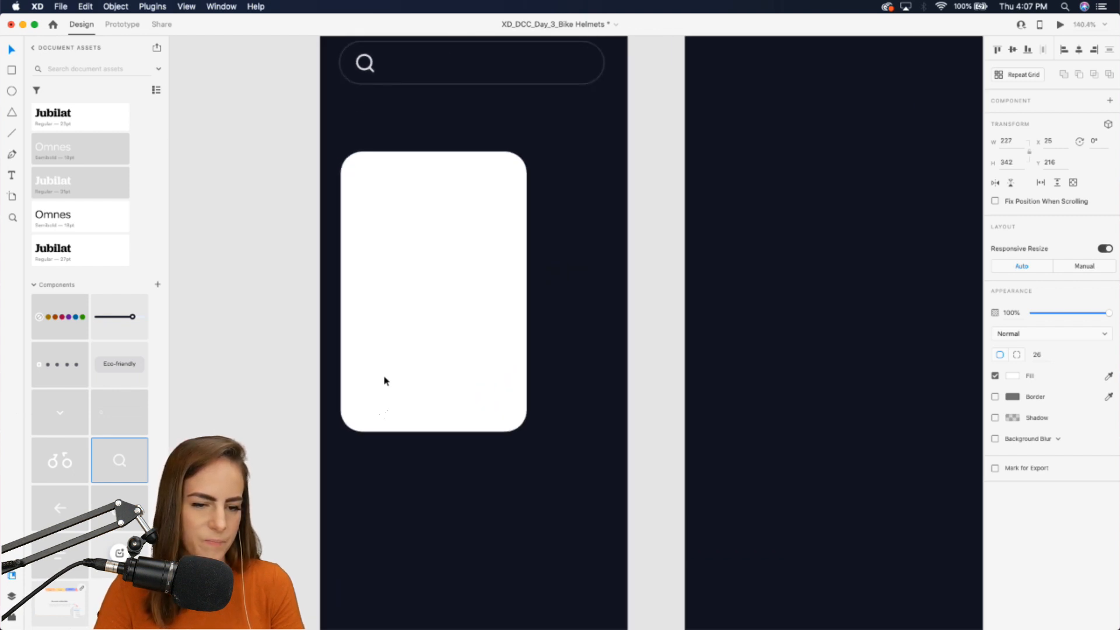
Leave the document assets and open the Adobe Live Freelance library.
{"action": "scroll", "coordinate": [99, 472], "scroll_direction": "up", "scroll_amount": 3}
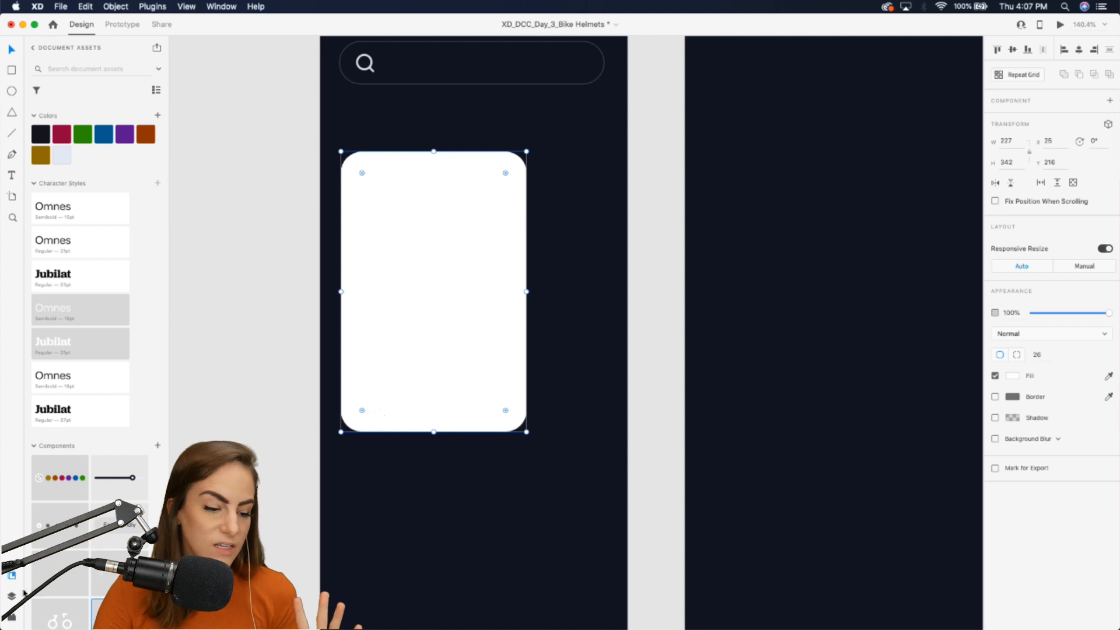
{"action": "left_click", "coordinate": [12, 577]}
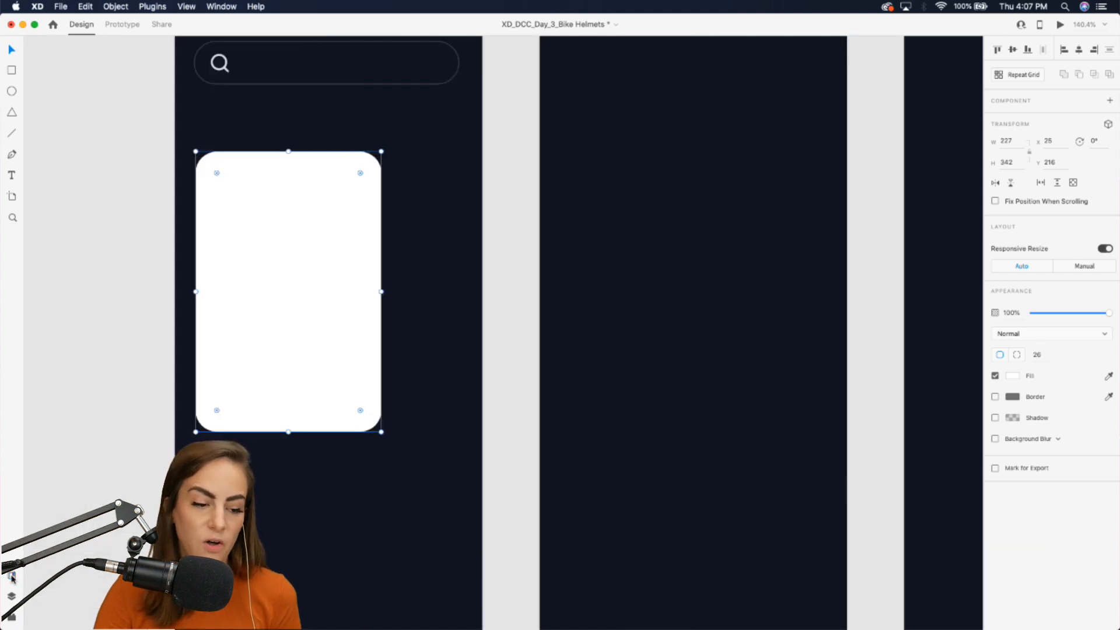
{"action": "left_click", "coordinate": [12, 576]}
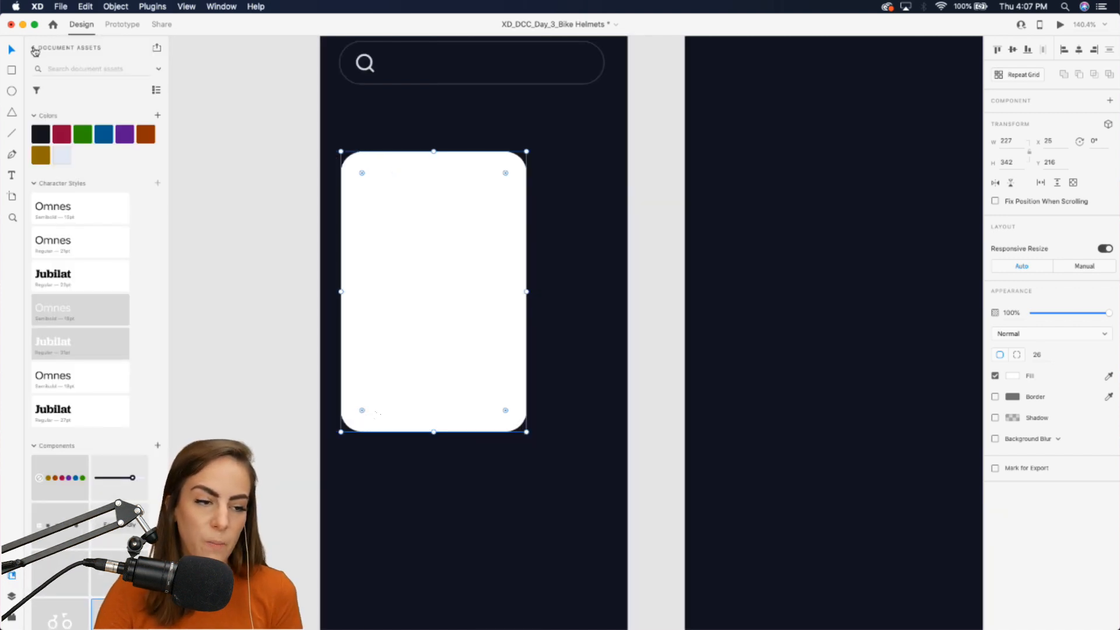
{"action": "left_click", "coordinate": [33, 48]}
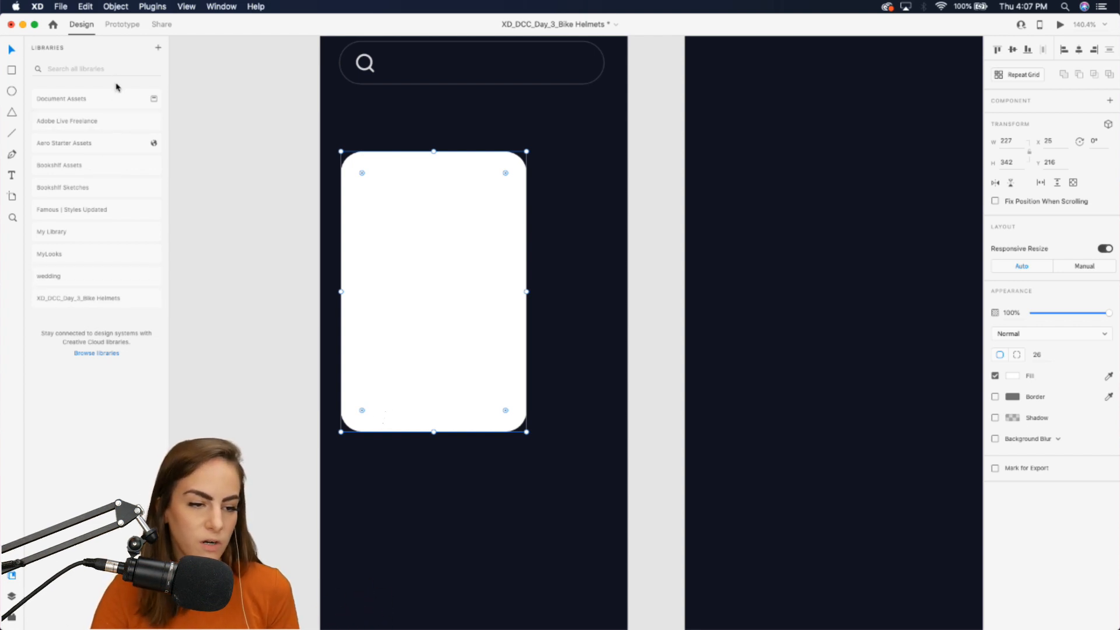
{"action": "left_click", "coordinate": [86, 123]}
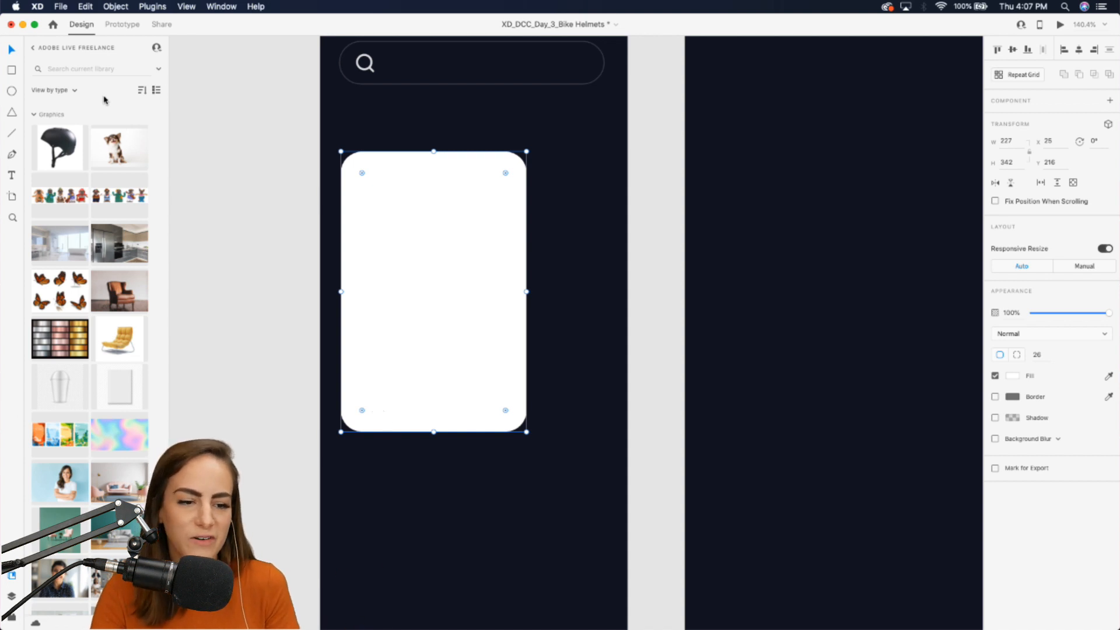
Place the black bike helmet graphic from the library on the empty canvas below the Home artboard.
{"action": "left_click", "coordinate": [301, 220]}
{"action": "scroll", "coordinate": [301, 220], "scroll_direction": "down", "scroll_amount": 3}
{"action": "scroll", "coordinate": [113, 422], "scroll_direction": "down", "scroll_amount": 2}
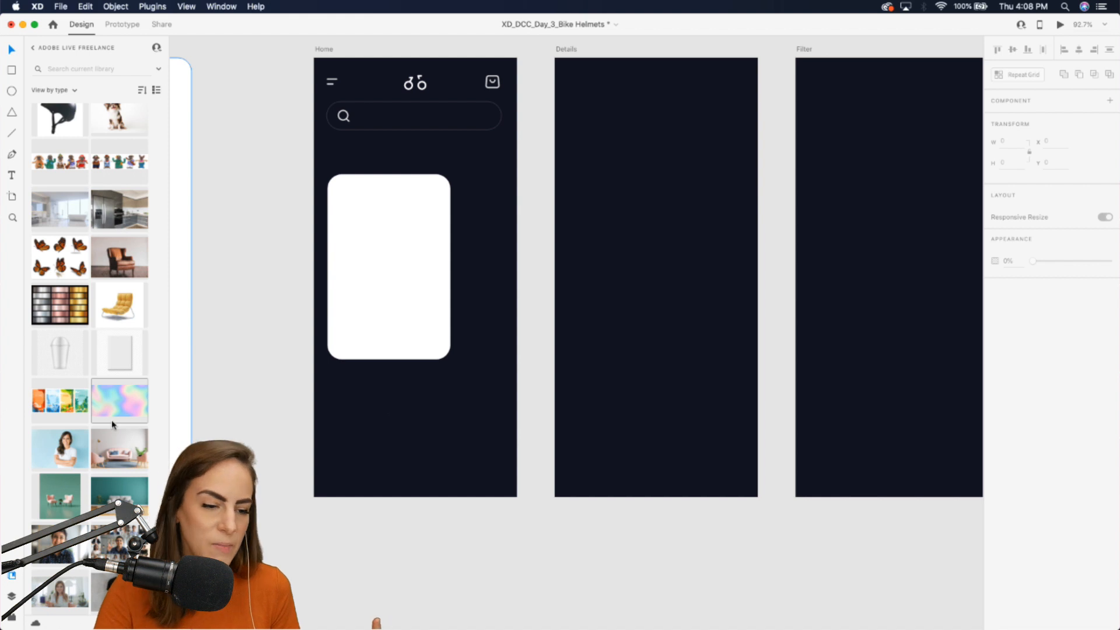
{"action": "scroll", "coordinate": [113, 420], "scroll_direction": "up", "scroll_amount": 2}
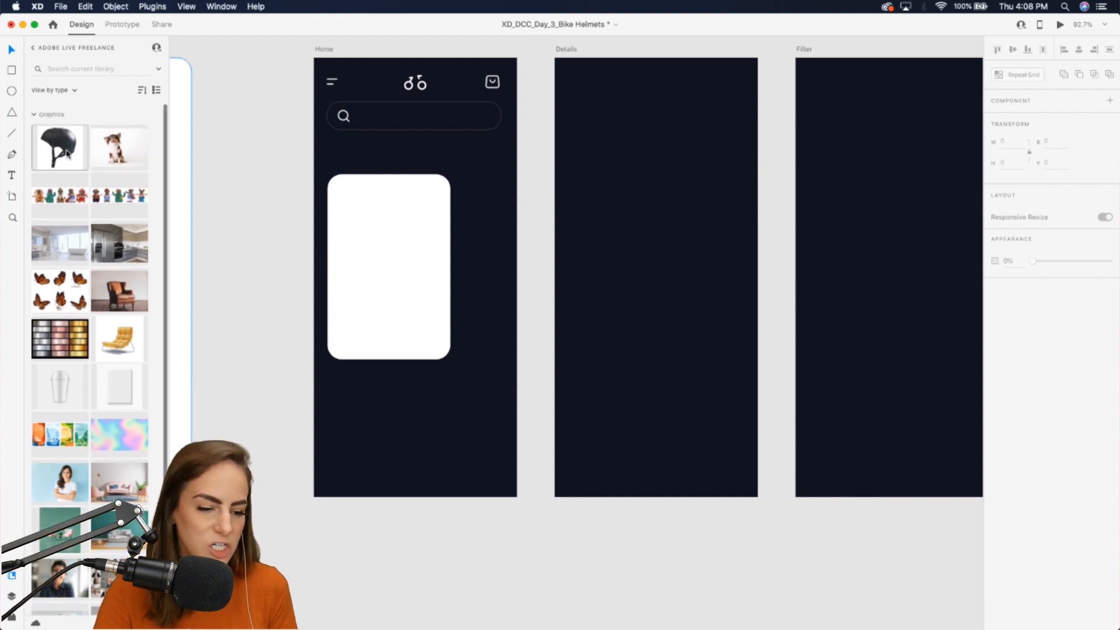
{"action": "left_click_drag", "start_coordinate": [67, 154], "coordinate": [481, 529]}
Scale the oversized helmet image down proportionally to about 463 by 460.
{"action": "scroll", "coordinate": [481, 528], "scroll_direction": "down", "scroll_amount": 6}
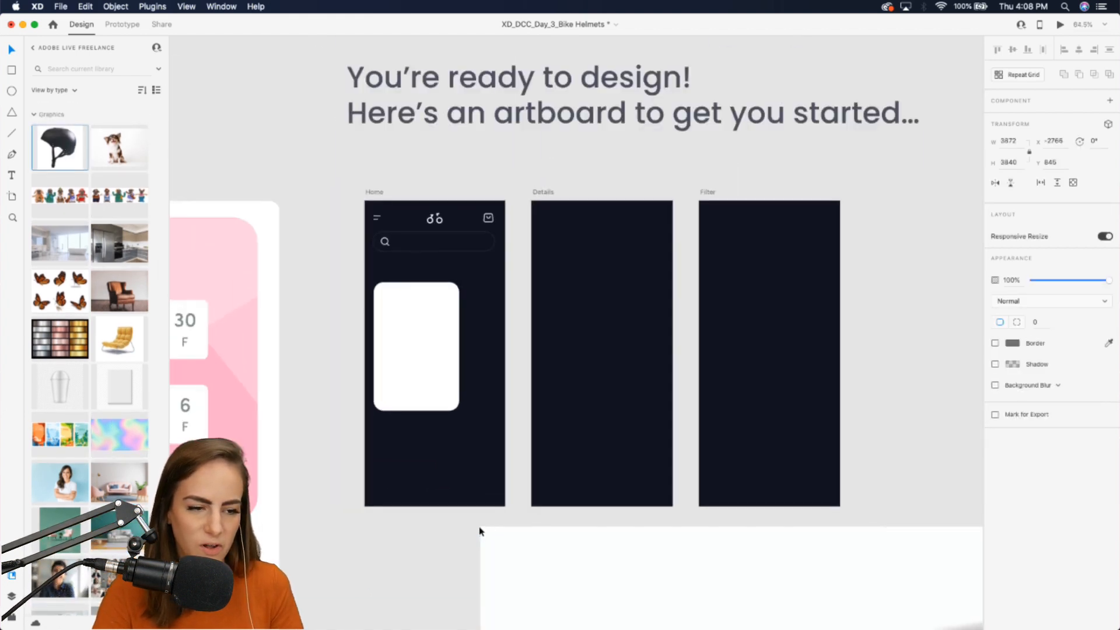
{"action": "scroll", "coordinate": [480, 530], "scroll_direction": "down", "scroll_amount": 5}
{"action": "scroll", "coordinate": [480, 532], "scroll_direction": "down", "scroll_amount": 3}
{"action": "scroll", "coordinate": [480, 531], "scroll_direction": "down", "scroll_amount": 4}
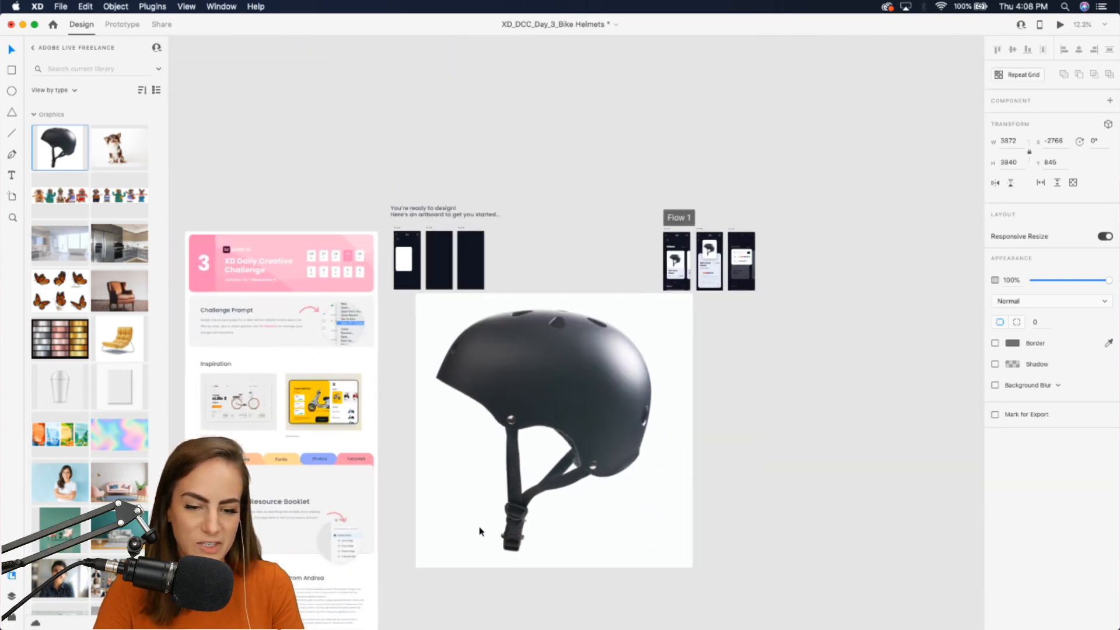
{"action": "left_click_drag", "start_coordinate": [694, 361], "coordinate": [451, 118]}
{"action": "scroll", "coordinate": [384, 47], "scroll_direction": "up", "scroll_amount": 3}
{"action": "scroll", "coordinate": [384, 51], "scroll_direction": "up", "scroll_amount": 3}
{"action": "scroll", "coordinate": [528, 263], "scroll_direction": "up", "scroll_amount": 3}
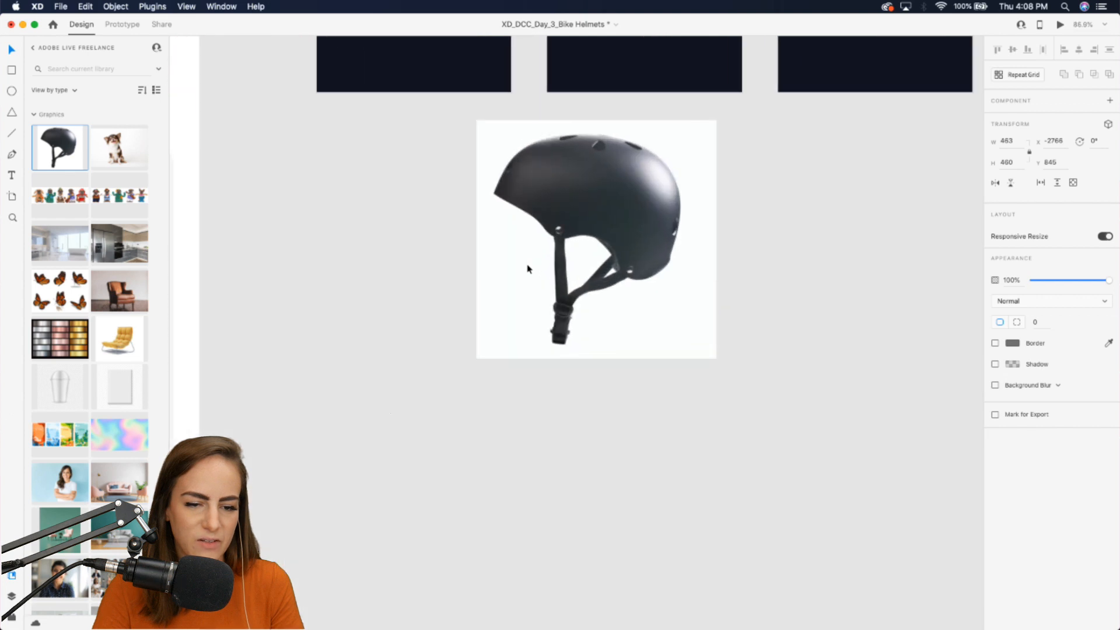
Move the helmet image onto the white card of the Home artboard and shrink it to about 189 by 187.
{"action": "scroll", "coordinate": [528, 264], "scroll_direction": "up", "scroll_amount": 4}
{"action": "left_click_drag", "start_coordinate": [560, 352], "coordinate": [438, 99]}
{"action": "scroll", "coordinate": [569, 285], "scroll_direction": "up", "scroll_amount": 3}
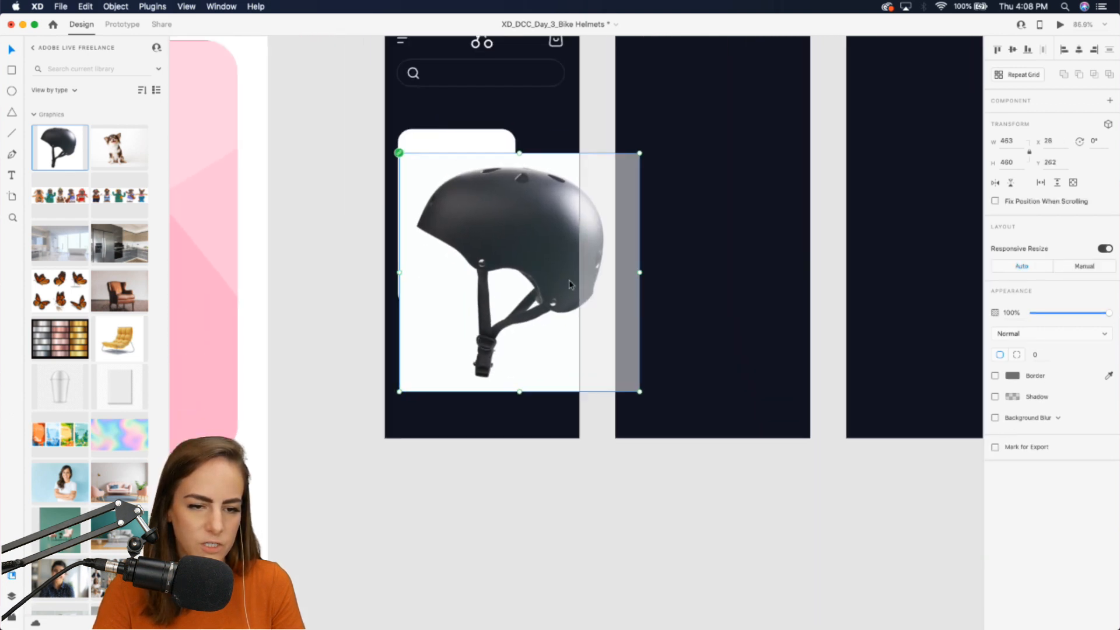
{"action": "left_click_drag", "start_coordinate": [644, 394], "coordinate": [495, 247]}
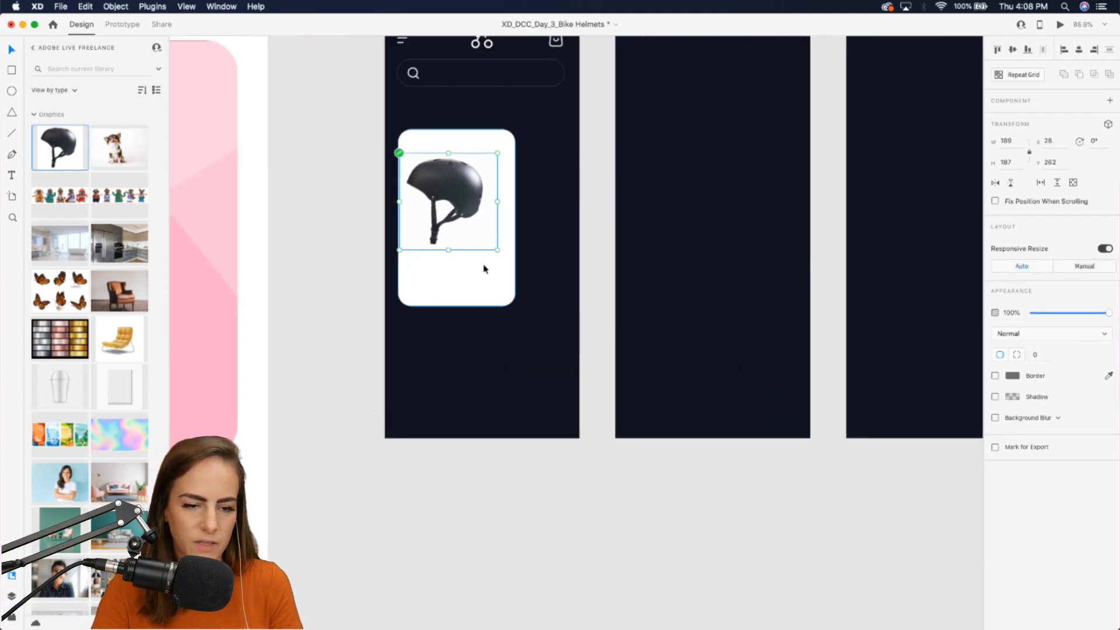
{"action": "left_click_drag", "start_coordinate": [461, 193], "coordinate": [462, 220]}
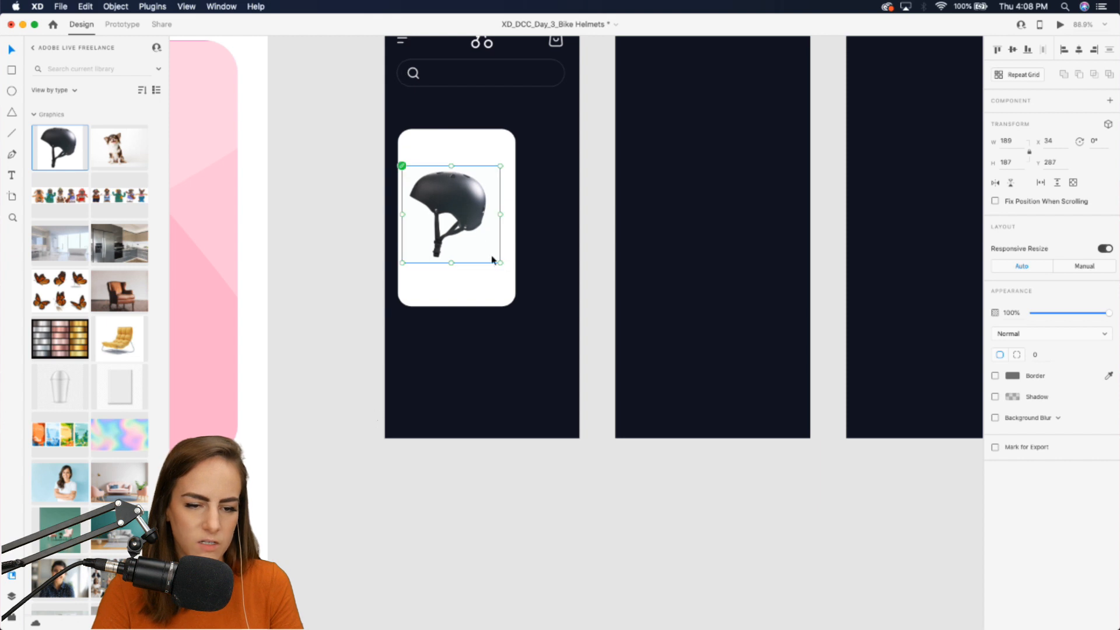
Fine-tune the helmet image to about 187 by 185 and centre it horizontally in the upper part of the white card.
{"action": "left_click_drag", "start_coordinate": [501, 263], "coordinate": [508, 273]}
{"action": "left_click_drag", "start_coordinate": [465, 208], "coordinate": [466, 184]}
{"action": "left_click_drag", "start_coordinate": [404, 247], "coordinate": [413, 239]}
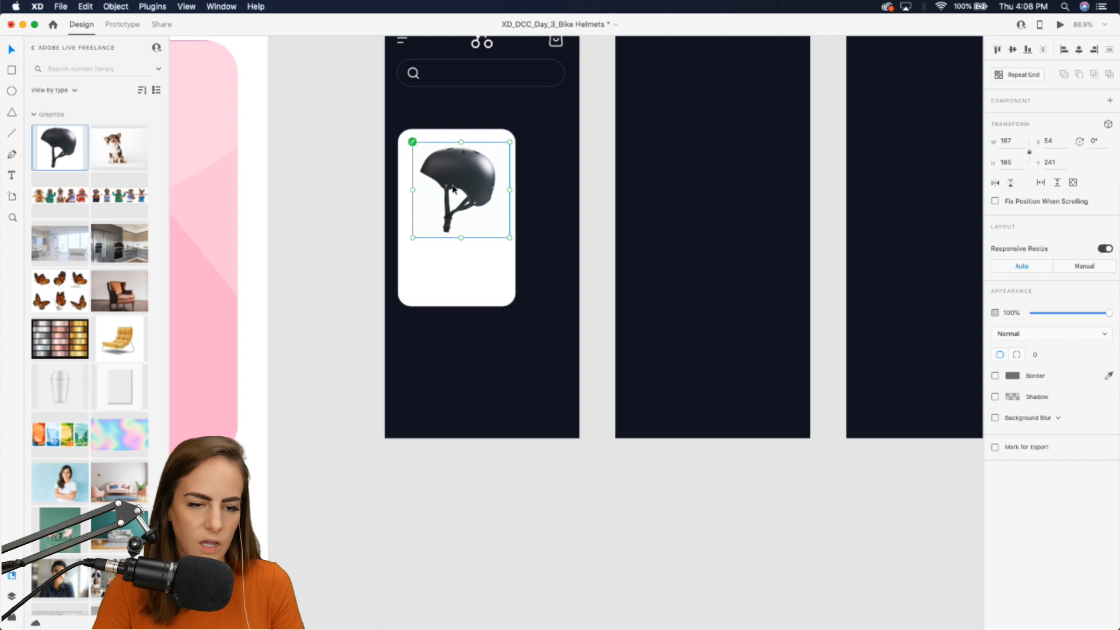
{"action": "left_click_drag", "start_coordinate": [453, 189], "coordinate": [448, 192]}
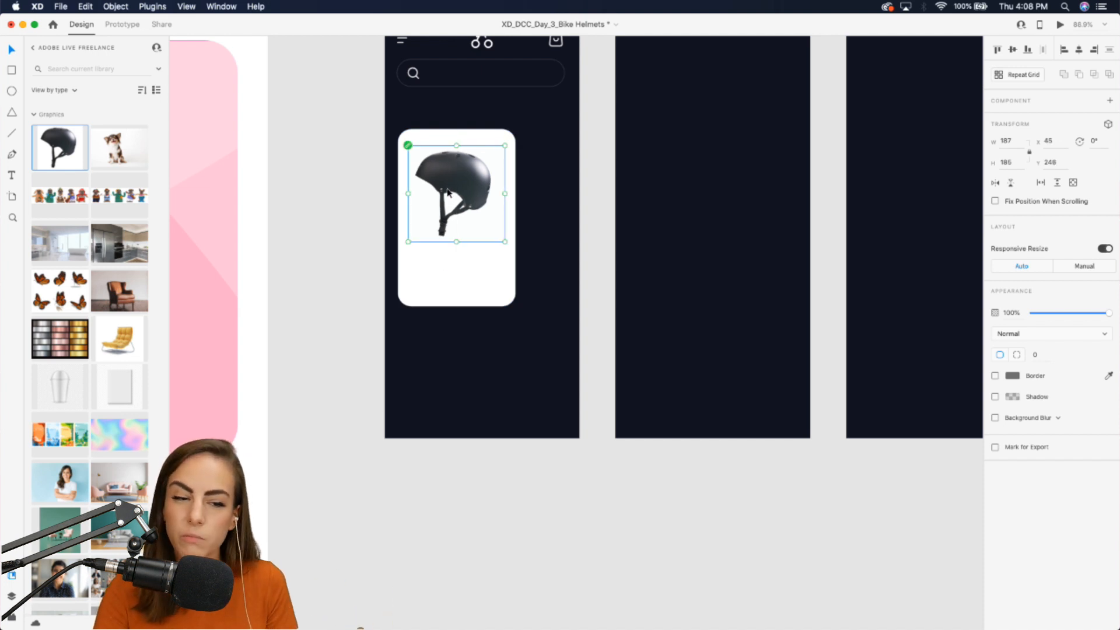
Duplicate the white card and shorten the copy from above to 100 high, keeping it along the card's lower edge.
{"action": "left_click", "coordinate": [453, 265]}
{"action": "key", "text": "super+d"}
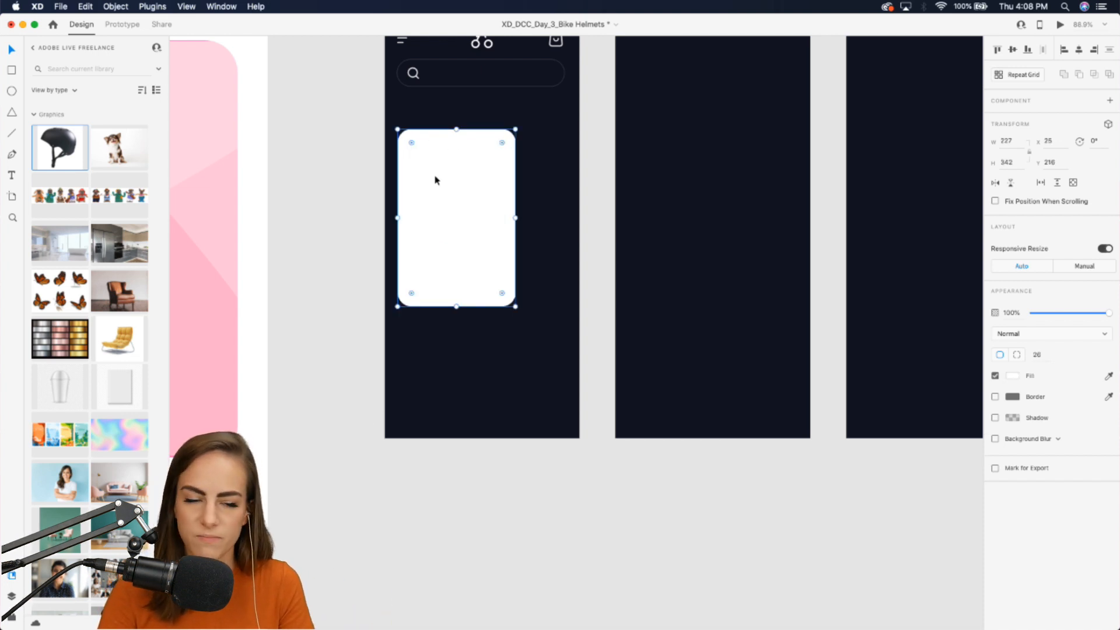
{"action": "left_click_drag", "start_coordinate": [457, 128], "coordinate": [457, 254]}
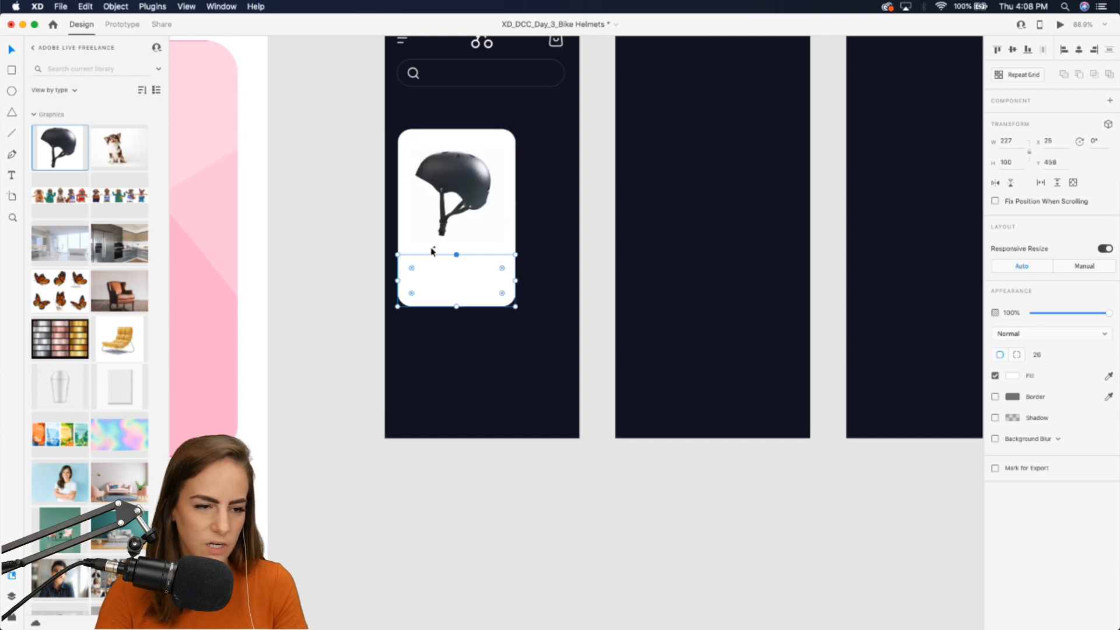
Return from the Adobe Live Freelance library to the Document Assets and look through their colours and character styles.
{"action": "left_click", "coordinate": [33, 50]}
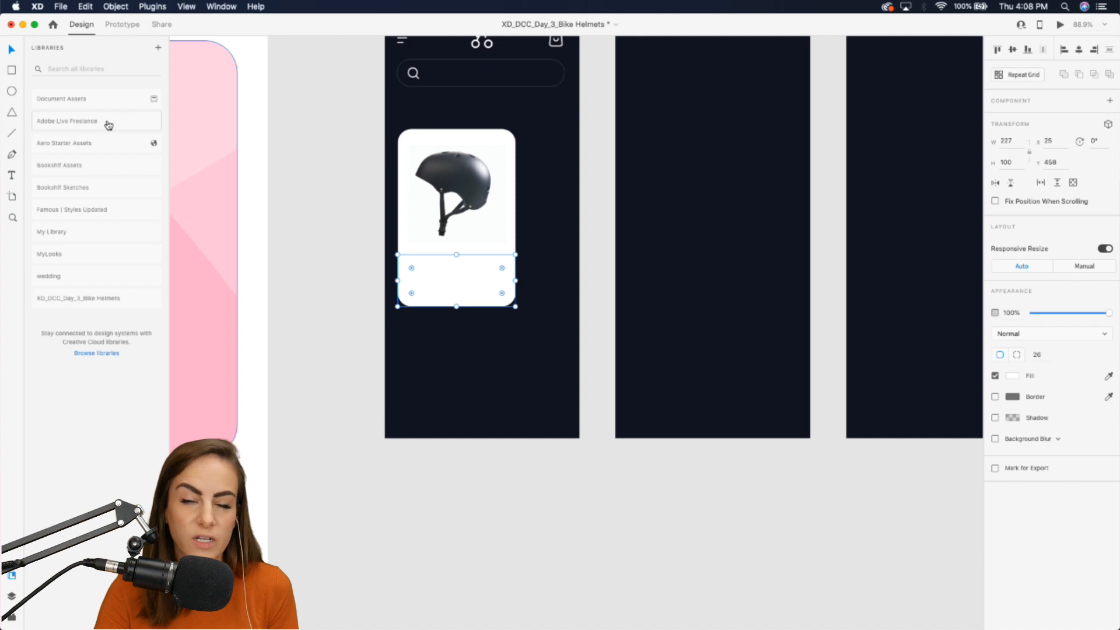
{"action": "left_click", "coordinate": [83, 106]}
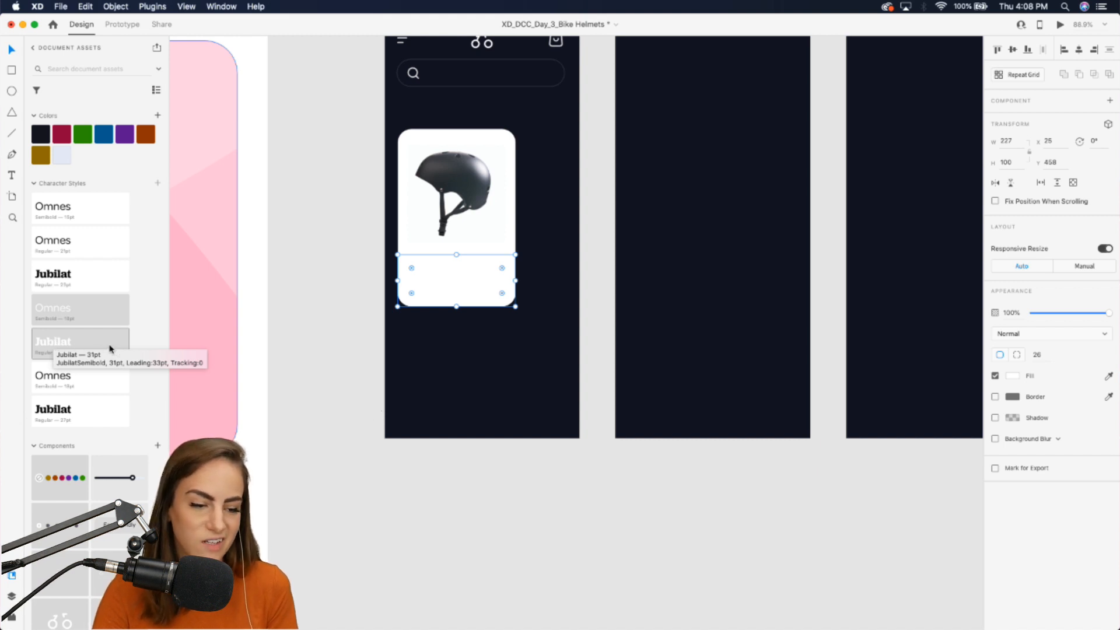
{"action": "scroll", "coordinate": [110, 349], "scroll_direction": "down", "scroll_amount": 5}
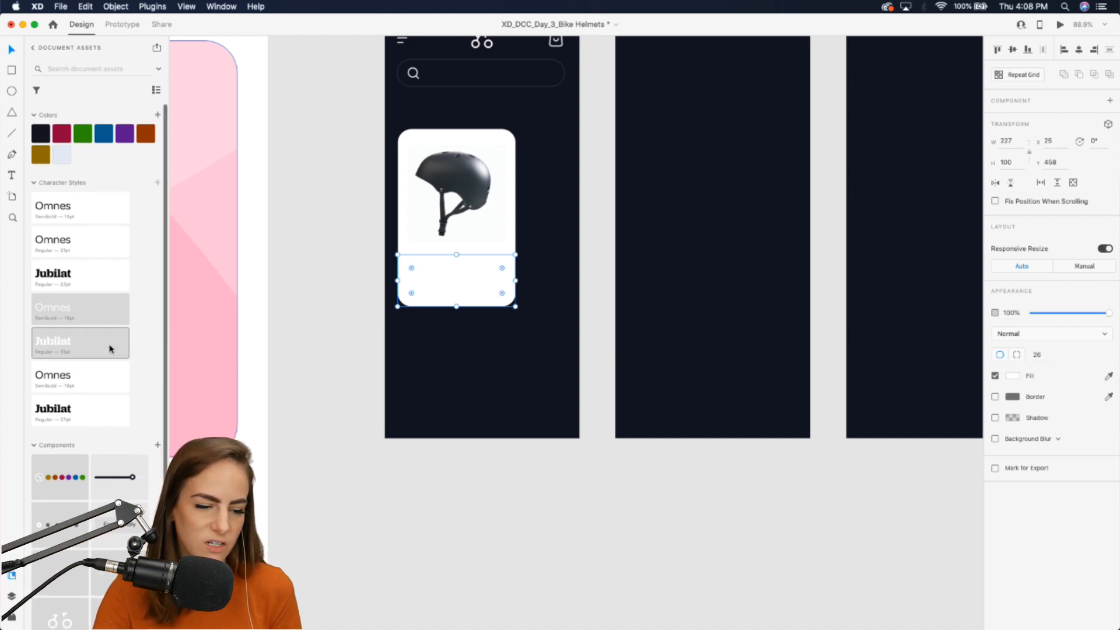
{"action": "scroll", "coordinate": [110, 348], "scroll_direction": "up", "scroll_amount": 5}
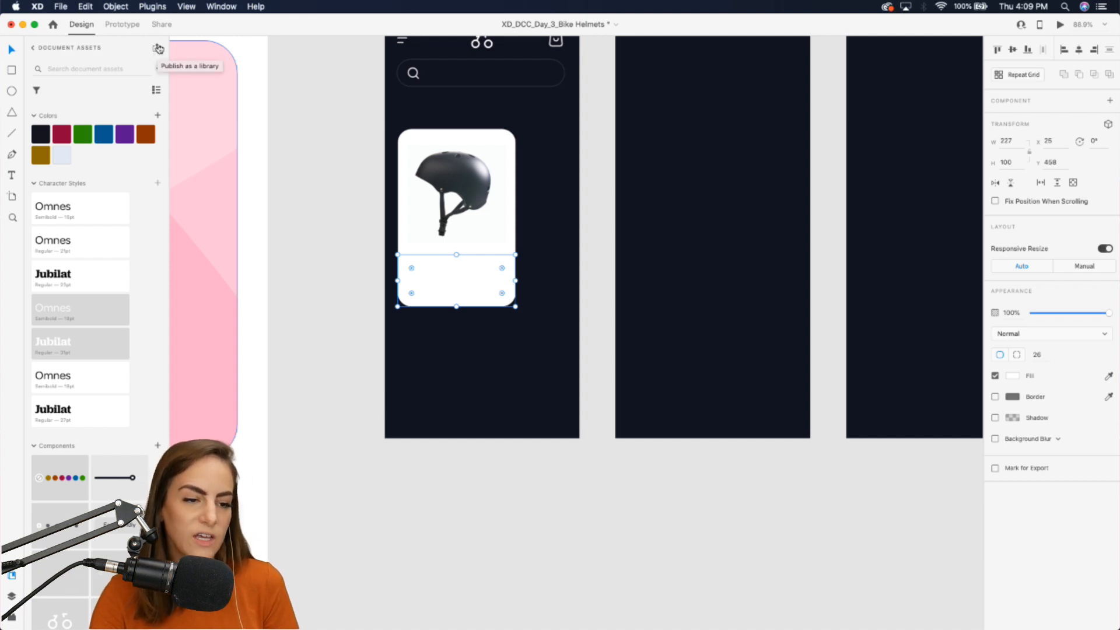
Try to publish the XD_DCC_Day_3_Bike Helmets file as a library.
{"action": "left_click", "coordinate": [158, 49]}
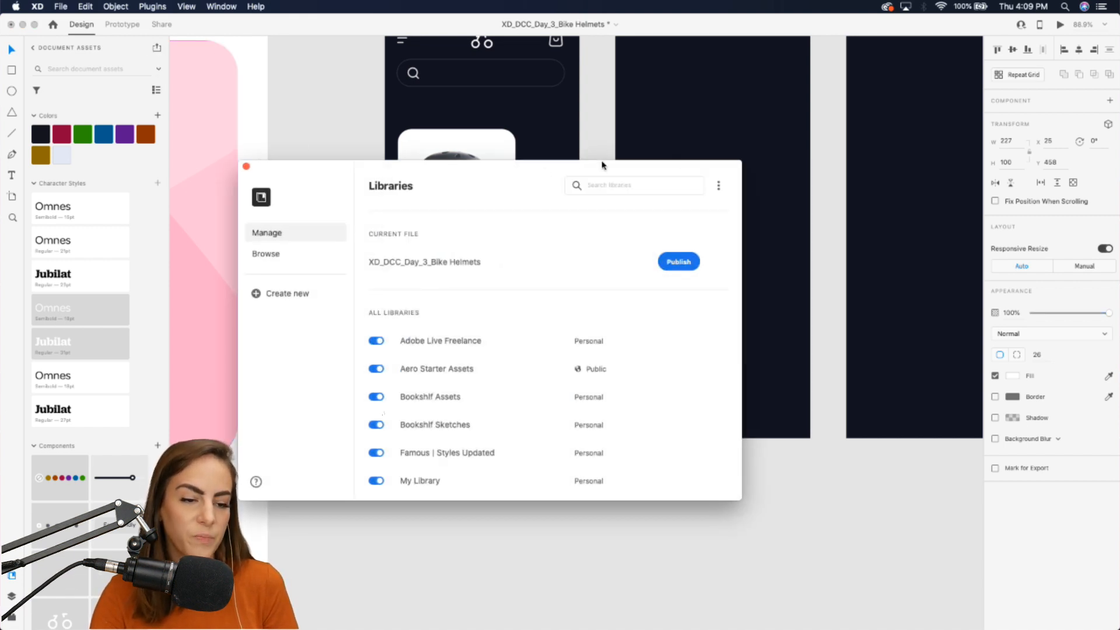
{"action": "left_click_drag", "start_coordinate": [488, 165], "coordinate": [520, 135]}
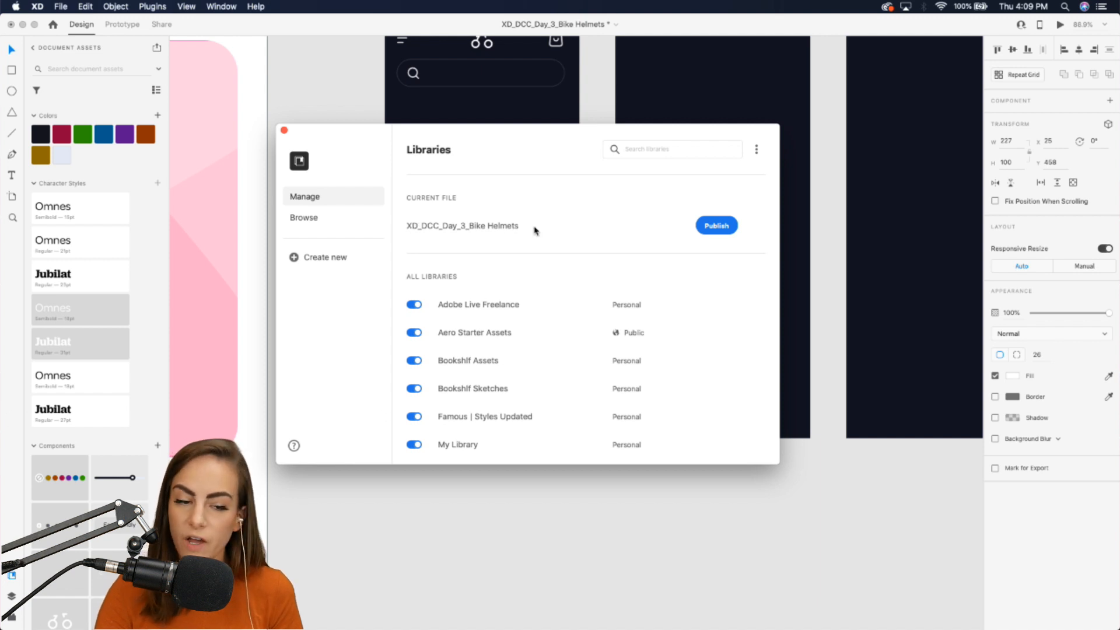
{"action": "left_click", "coordinate": [715, 226]}
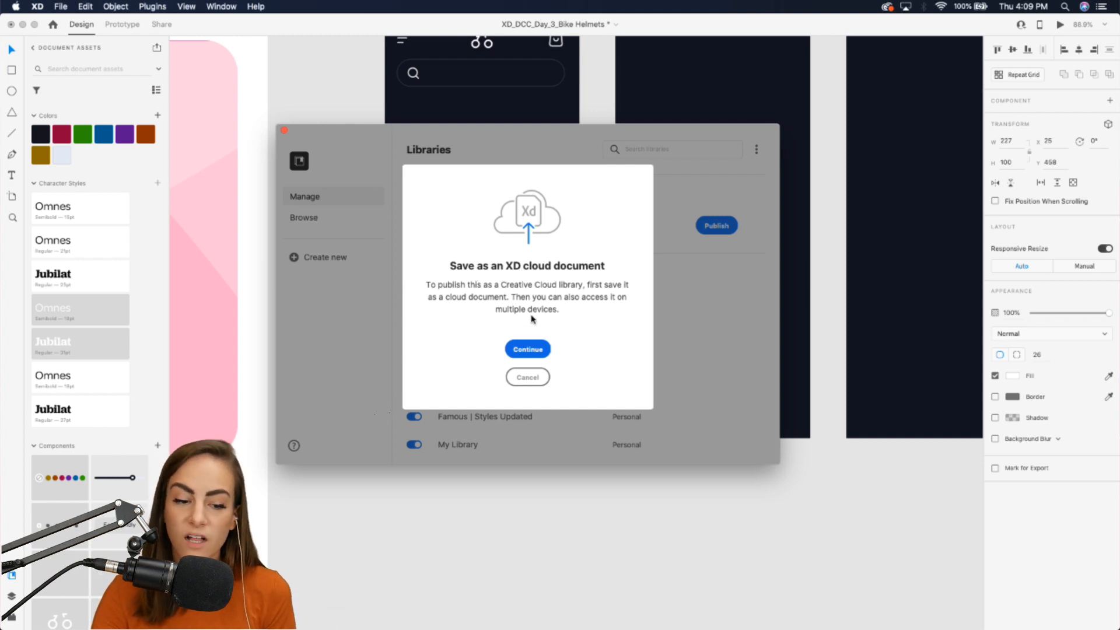
{"action": "left_click", "coordinate": [535, 377]}
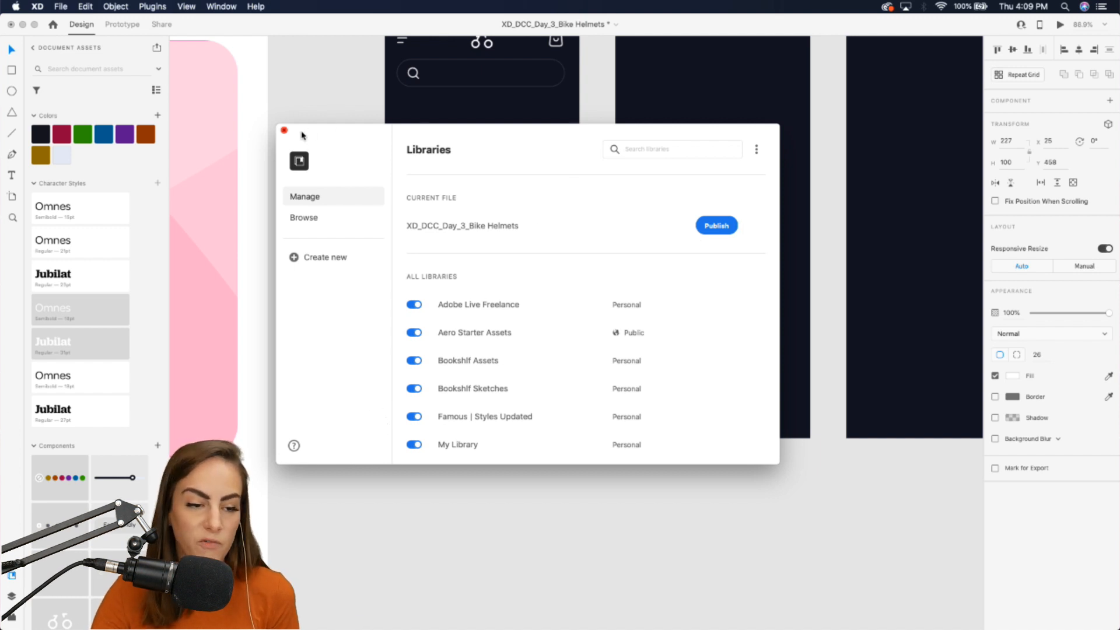
{"action": "left_click", "coordinate": [284, 131]}
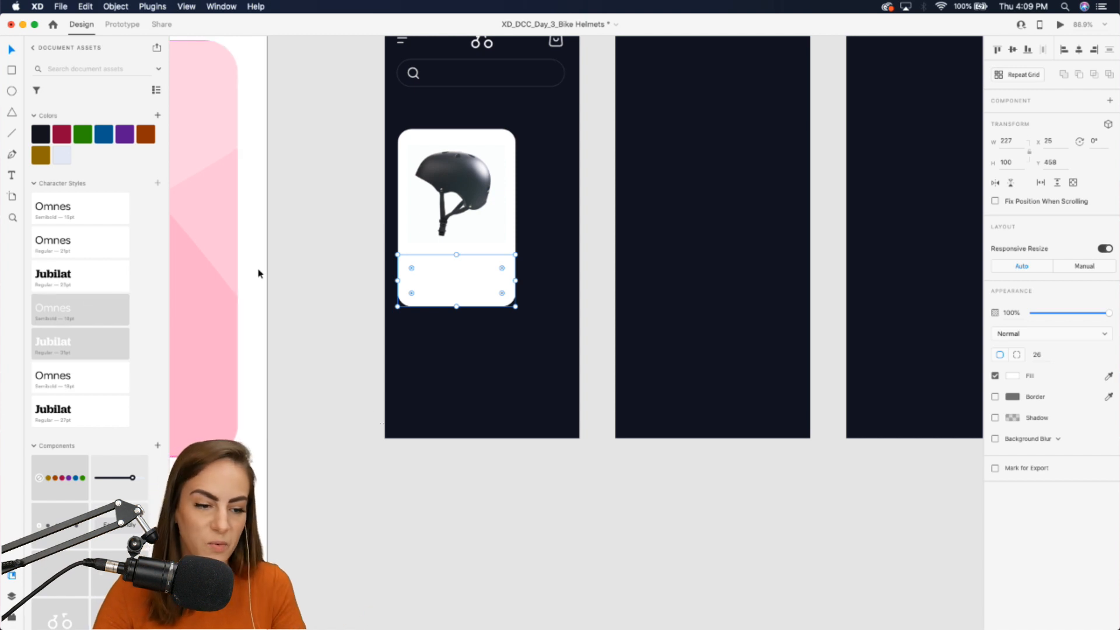
Fill the 100-high lower section of the helmet card with the light blue-grey document colour.
{"action": "left_click", "coordinate": [62, 155]}
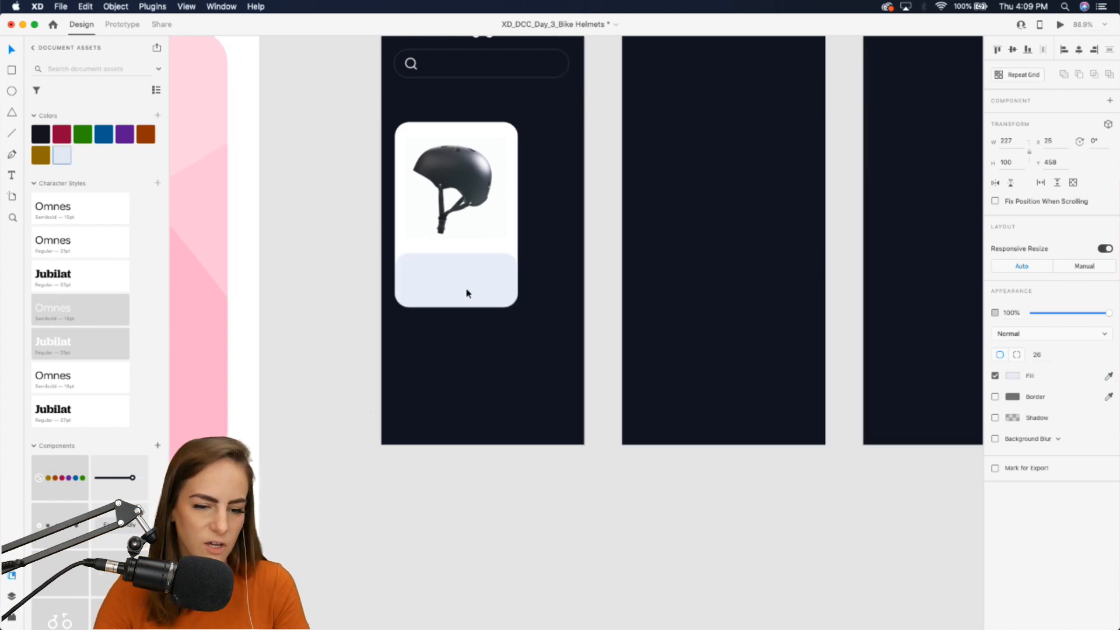
Square off the two upper corners of the blue-grey card section by setting their radii to 0.
{"action": "scroll", "coordinate": [465, 292], "scroll_direction": "up", "scroll_amount": 5}
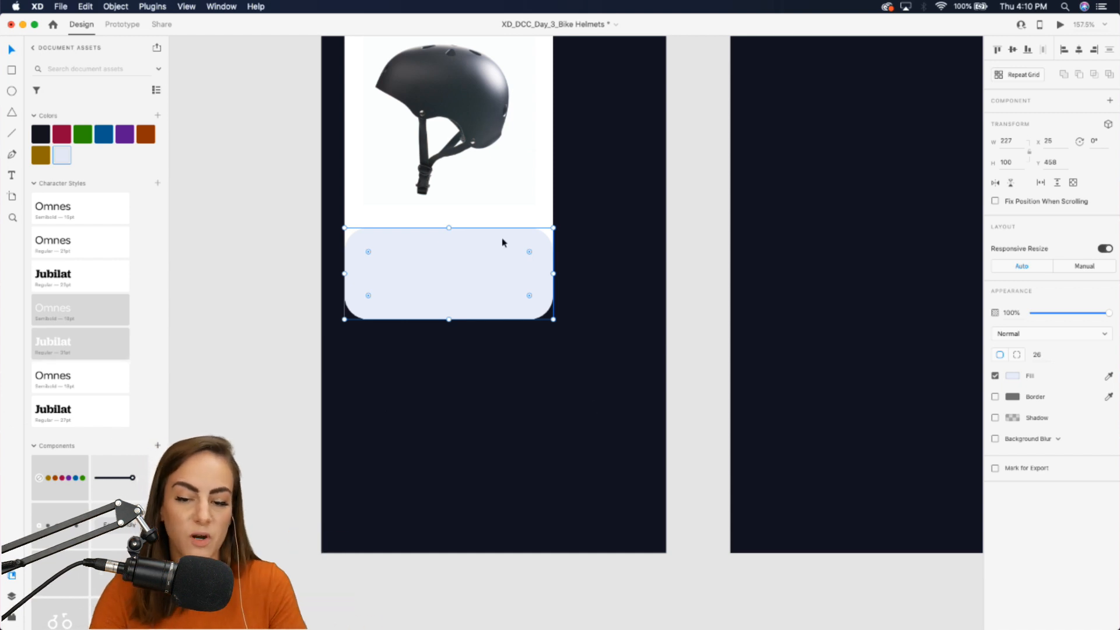
{"action": "left_click", "coordinate": [1017, 355]}
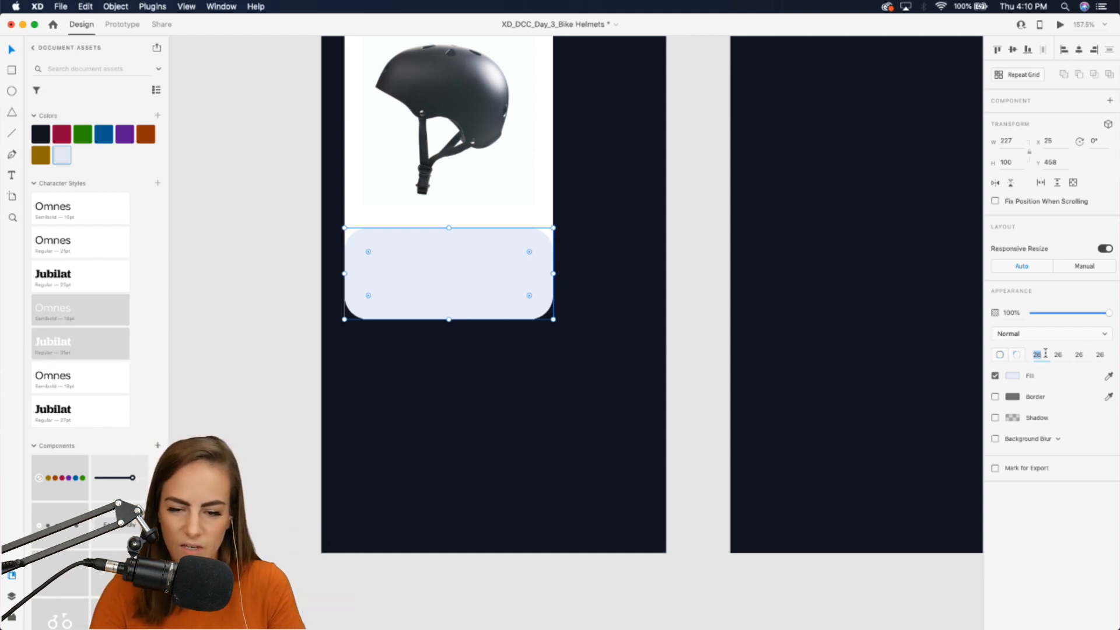
{"action": "type", "text": "0"}
{"action": "key", "text": "Return"}
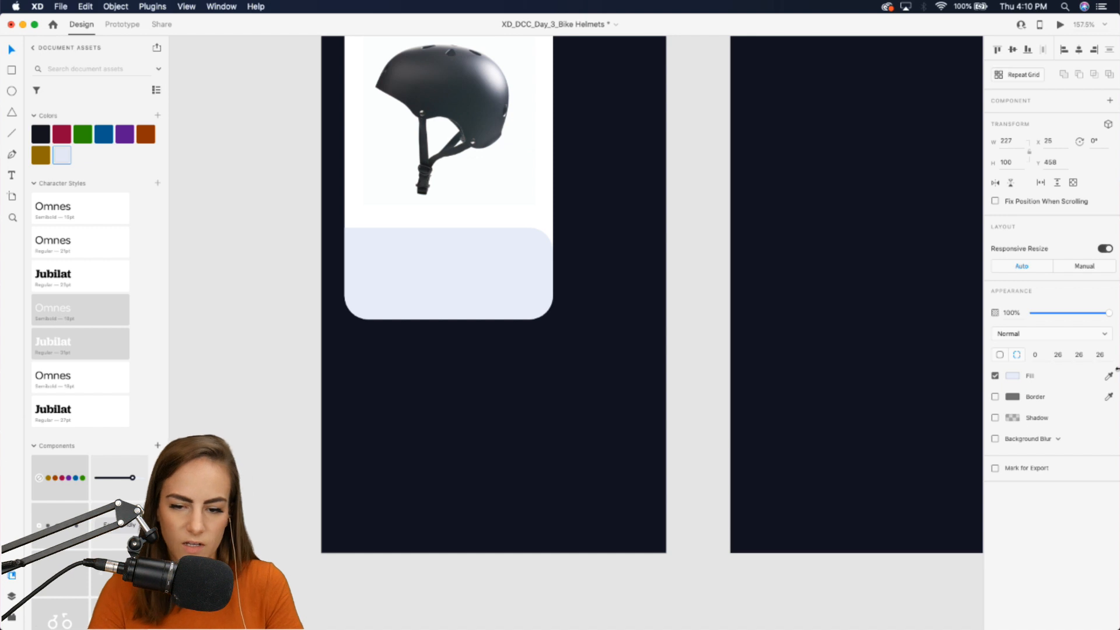
{"action": "key", "text": "Return"}
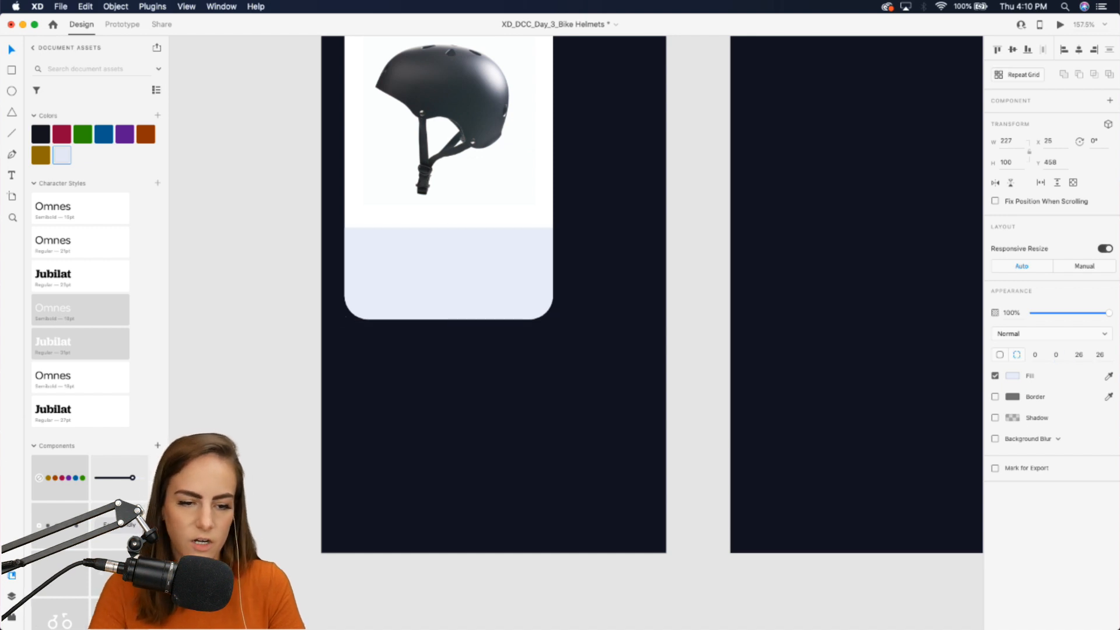
Add the title "Matte Black Helmet" in the 27 pt black Jubilat style and place it inside the card's blue-grey section.
{"action": "scroll", "coordinate": [467, 281], "scroll_direction": "down", "scroll_amount": 5}
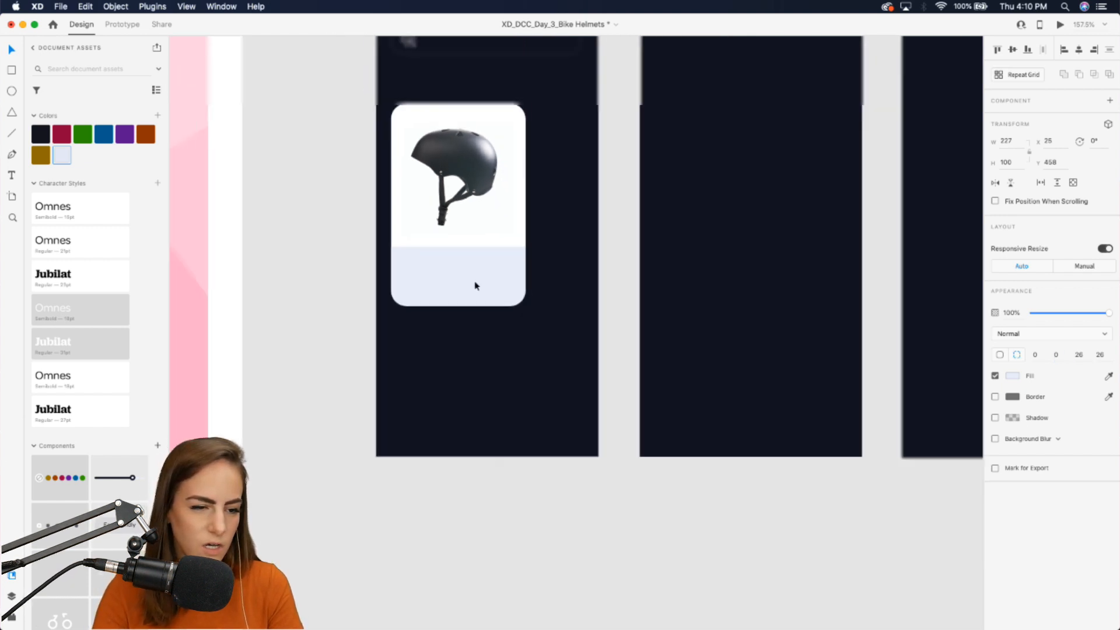
{"action": "left_click", "coordinate": [12, 175]}
{"action": "left_click_drag", "start_coordinate": [453, 273], "coordinate": [554, 349]}
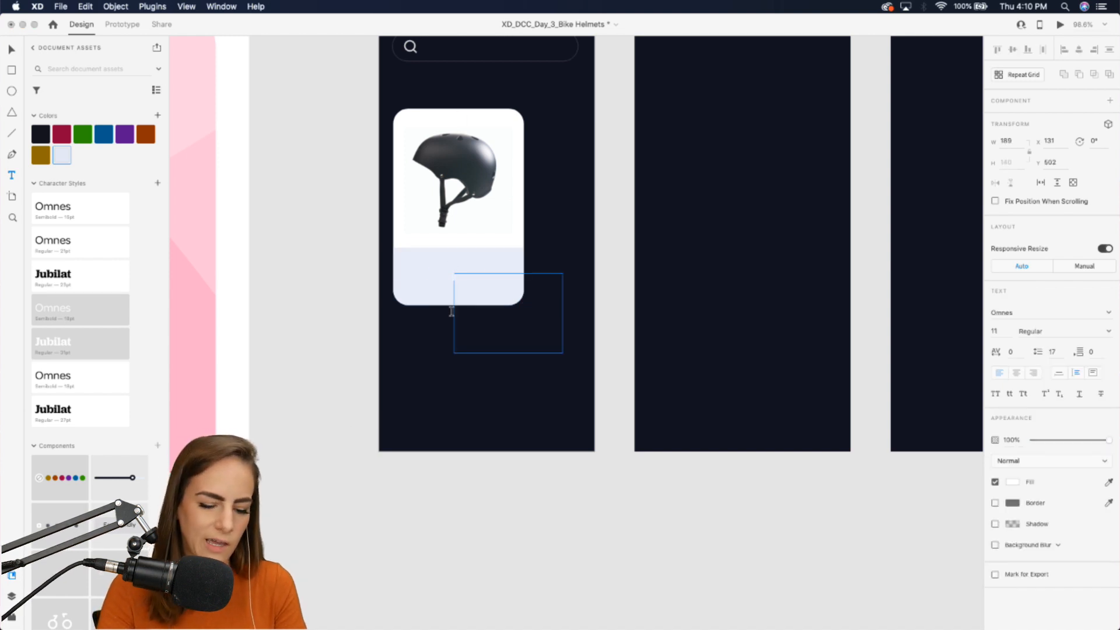
{"action": "type", "text": "B"}
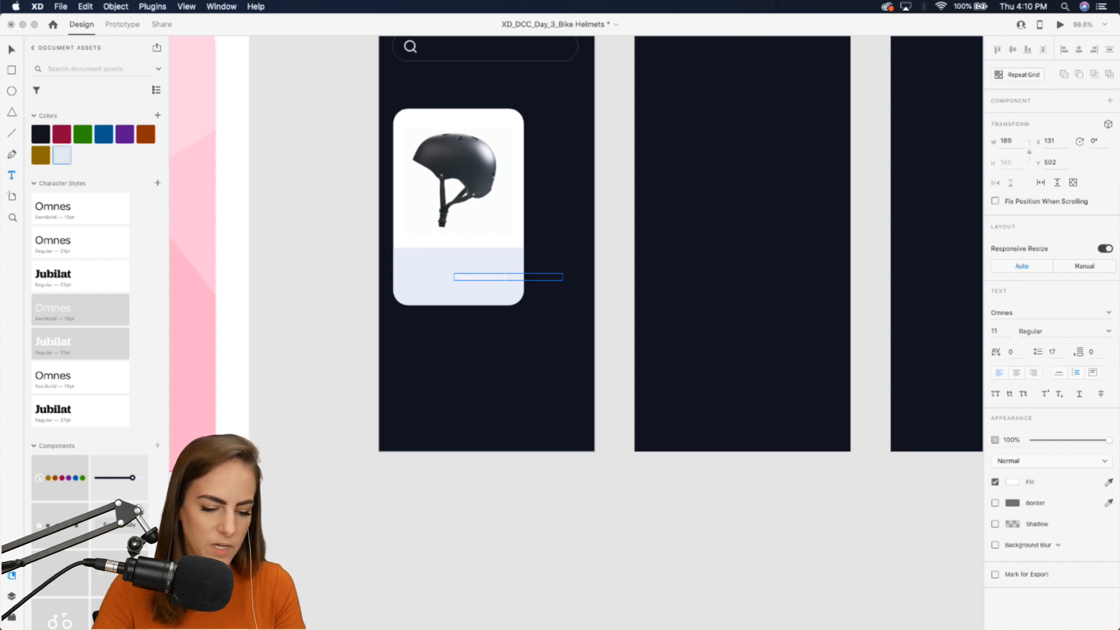
{"action": "left_click", "coordinate": [72, 412]}
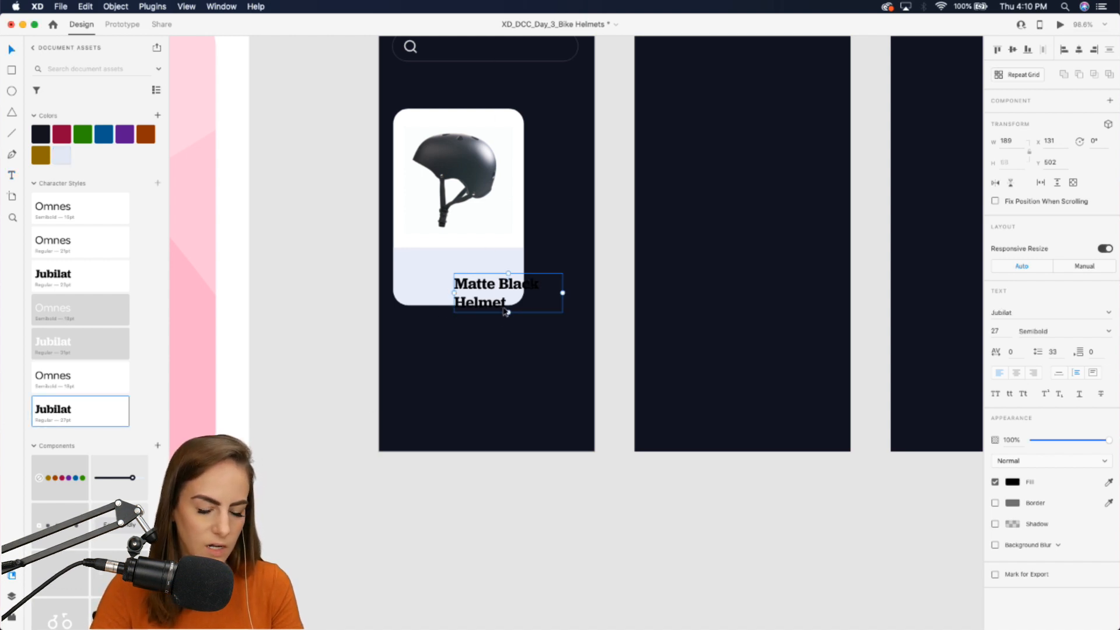
{"action": "left_click_drag", "start_coordinate": [505, 312], "coordinate": [455, 295]}
Extend the blue-grey section downward and restyle the helmet title with the black 23 pt Jubilat character style.
{"action": "scroll", "coordinate": [437, 270], "scroll_direction": "up", "scroll_amount": 5}
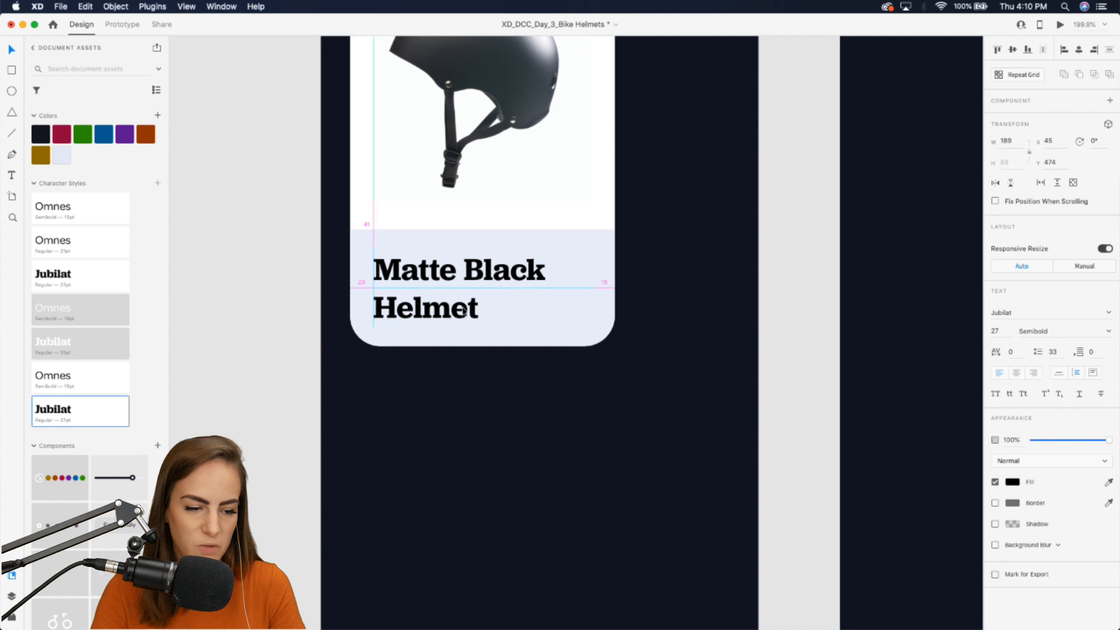
{"action": "left_click", "coordinate": [489, 341]}
{"action": "left_click_drag", "start_coordinate": [482, 346], "coordinate": [482, 413]}
{"action": "left_click", "coordinate": [453, 268]}
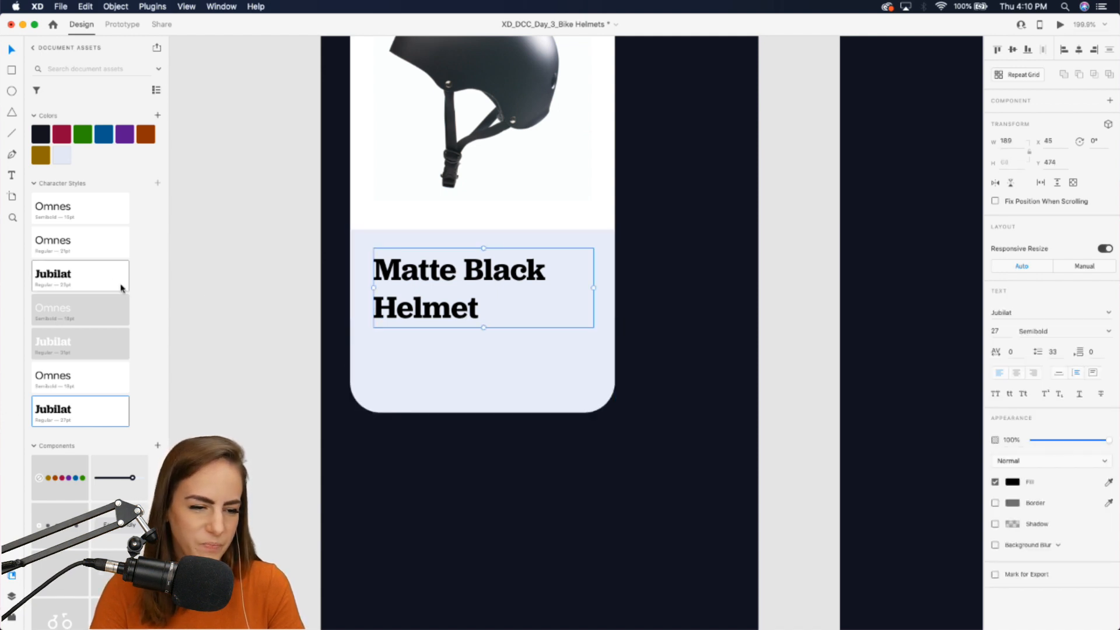
{"action": "left_click", "coordinate": [113, 289]}
{"action": "scroll", "coordinate": [688, 380], "scroll_direction": "down", "scroll_amount": 3}
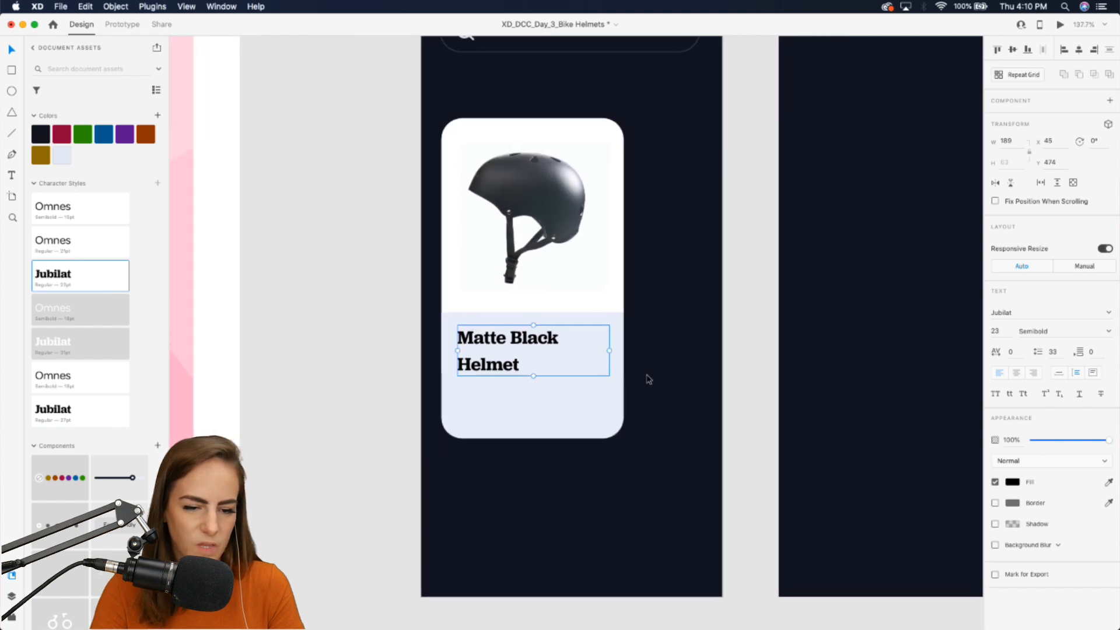
Duplicate the title below itself as the size label "S-M", with auto width and the regular 18 pt Omnes style.
{"action": "key", "text": "super+d"}
{"action": "left_click_drag", "start_coordinate": [528, 345], "coordinate": [525, 400]}
{"action": "double_click", "coordinate": [525, 400]}
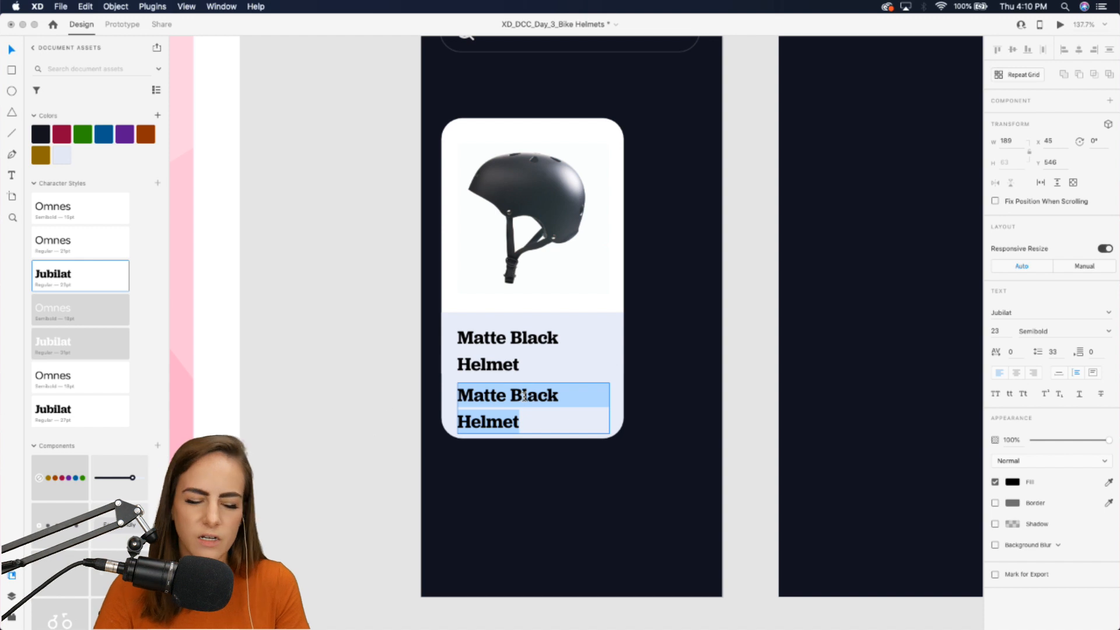
{"action": "type", "text": "S-M"}
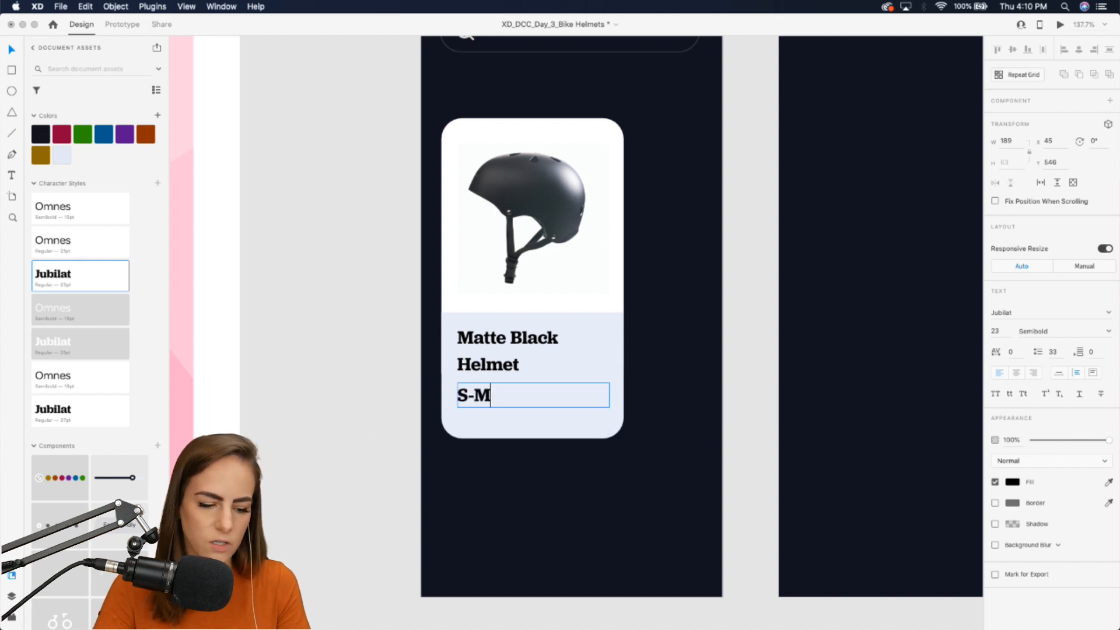
{"action": "key", "text": "Escape"}
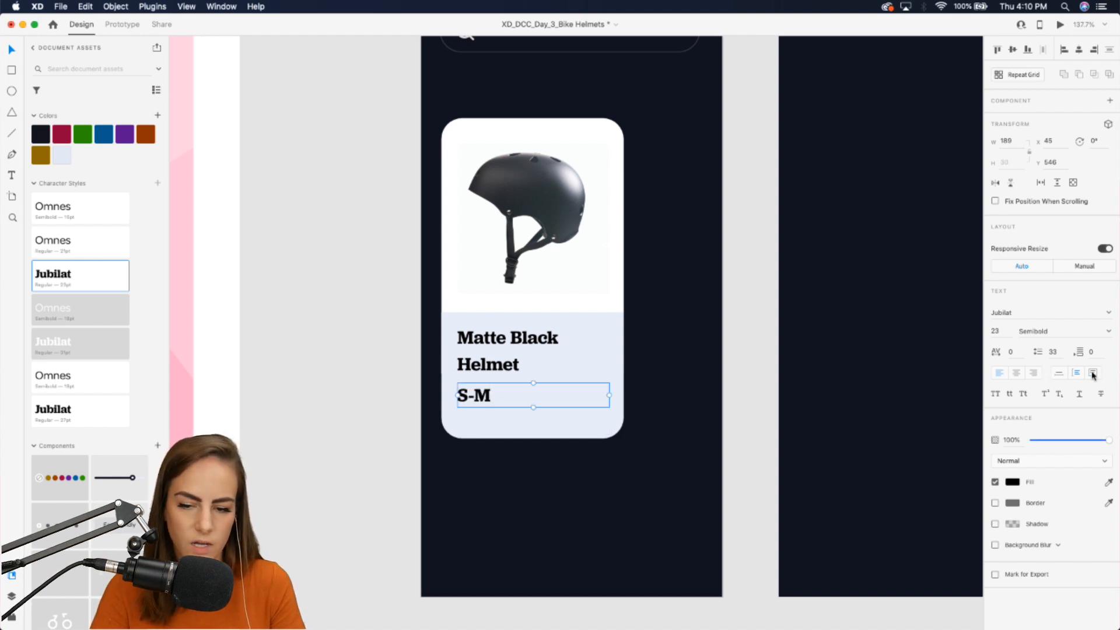
{"action": "left_click", "coordinate": [1059, 374]}
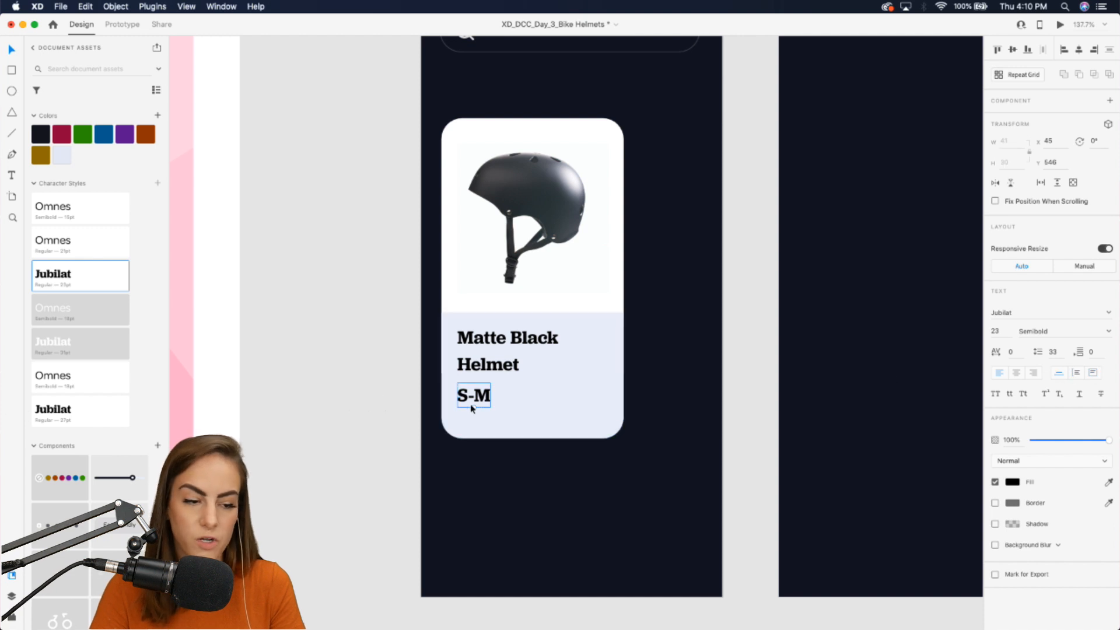
{"action": "left_click", "coordinate": [82, 380]}
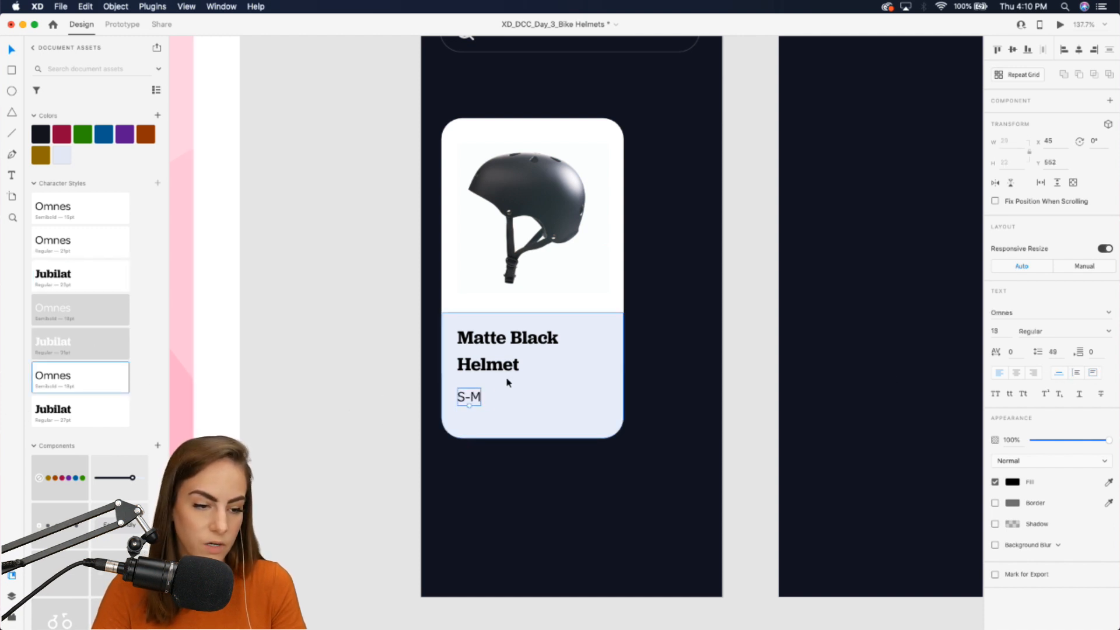
{"action": "left_click", "coordinate": [72, 243]}
Duplicate the size label as the price "$40.00" and align it with the opposite end of the row at X 178.
{"action": "left_click_drag", "start_coordinate": [477, 389], "coordinate": [590, 395]}
{"action": "double_click", "coordinate": [583, 393]}
{"action": "type", "text": "$40.00"}
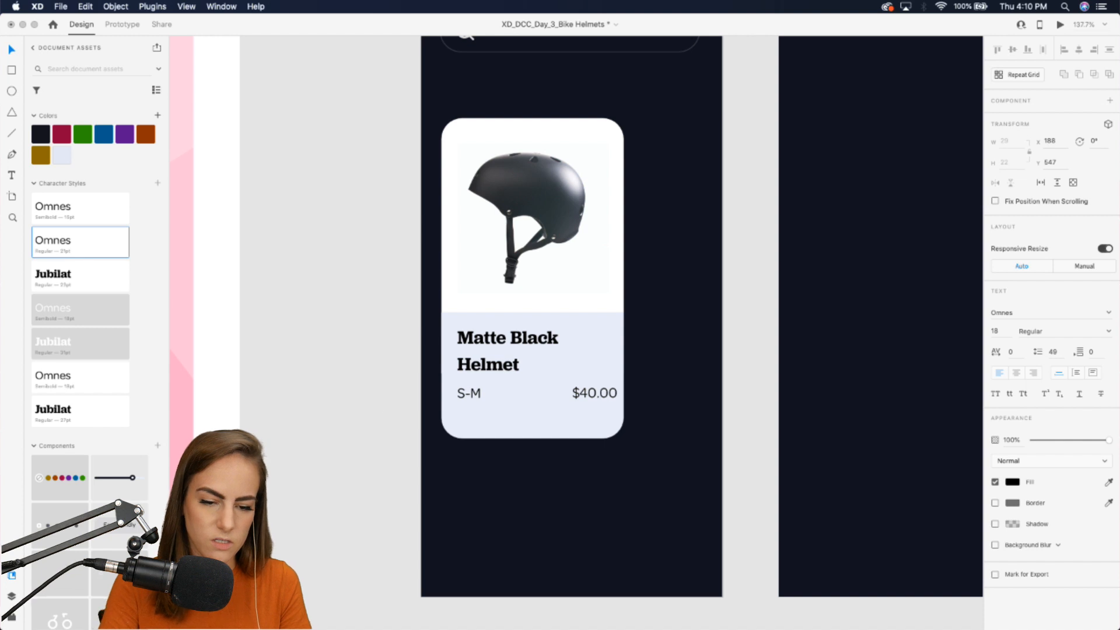
{"action": "key", "text": "Escape"}
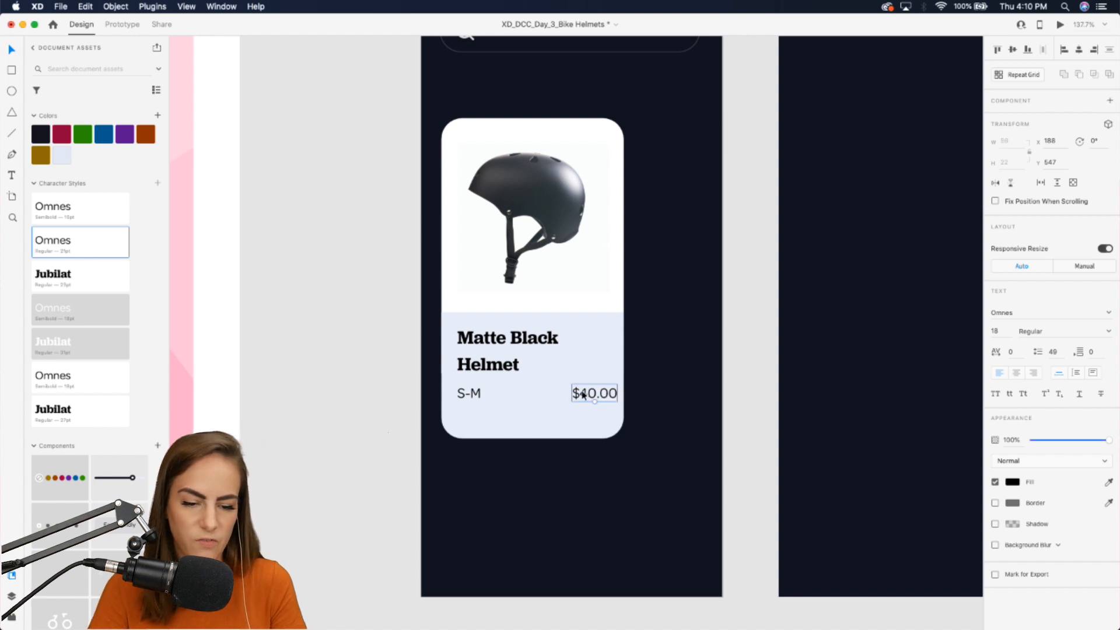
{"action": "left_click_drag", "start_coordinate": [583, 394], "coordinate": [573, 395]}
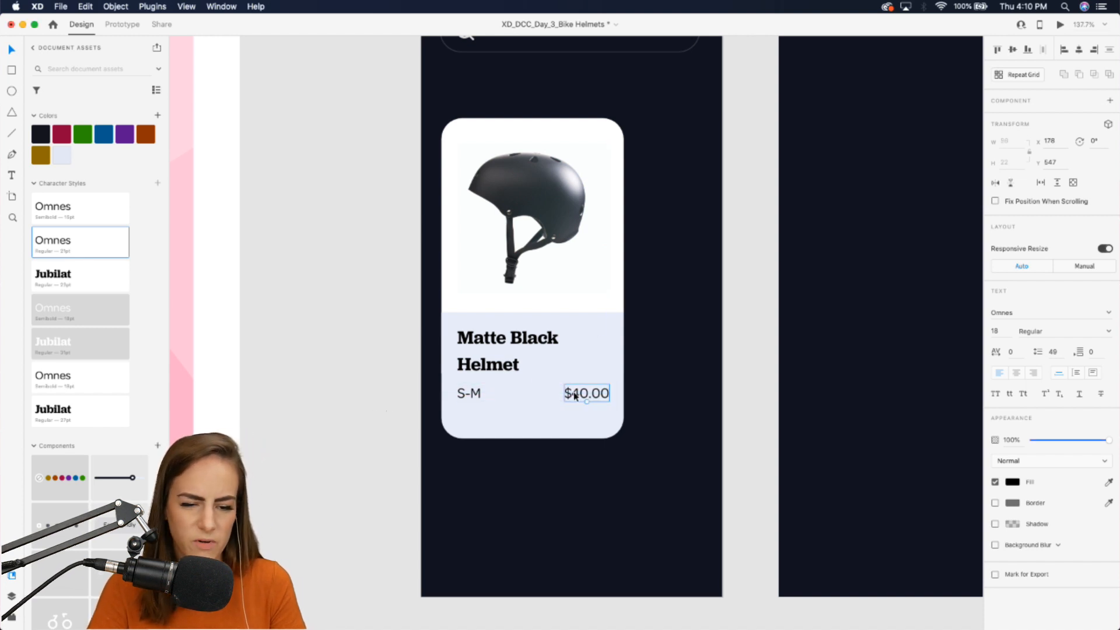
Raise the blue-grey section's lower edge slightly and shorten the white card to 242 high so it ends where that section begins.
{"action": "left_click", "coordinate": [536, 438]}
{"action": "left_click_drag", "start_coordinate": [533, 436], "coordinate": [533, 423]}
{"action": "scroll", "coordinate": [533, 424], "scroll_direction": "up", "scroll_amount": 2}
{"action": "left_click", "coordinate": [563, 318]}
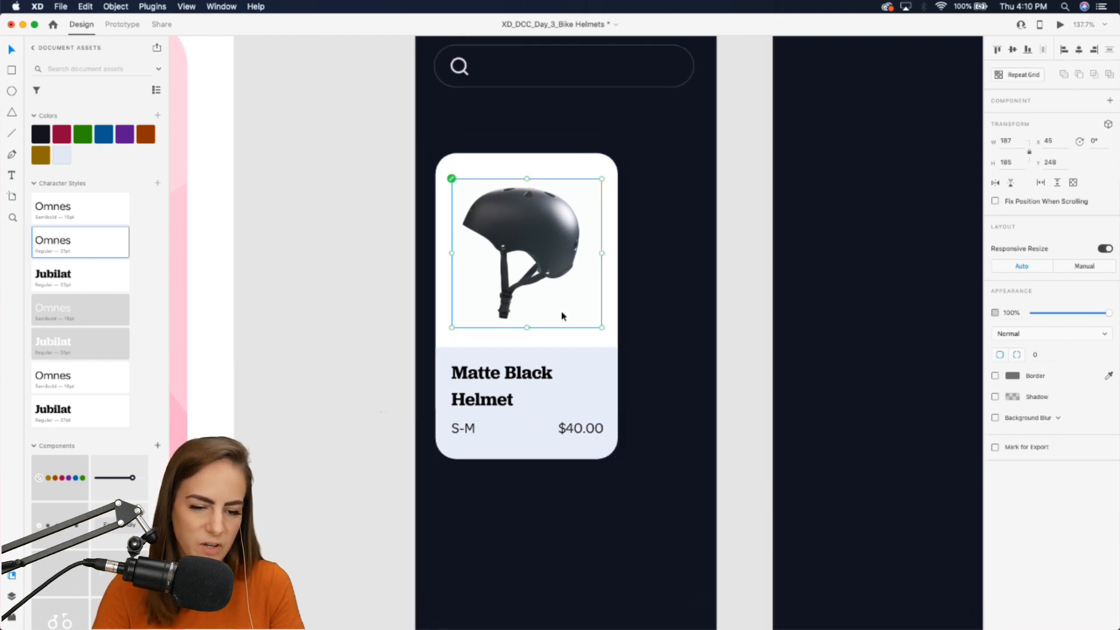
{"action": "left_click", "coordinate": [561, 338]}
{"action": "left_click_drag", "start_coordinate": [527, 426], "coordinate": [530, 347]}
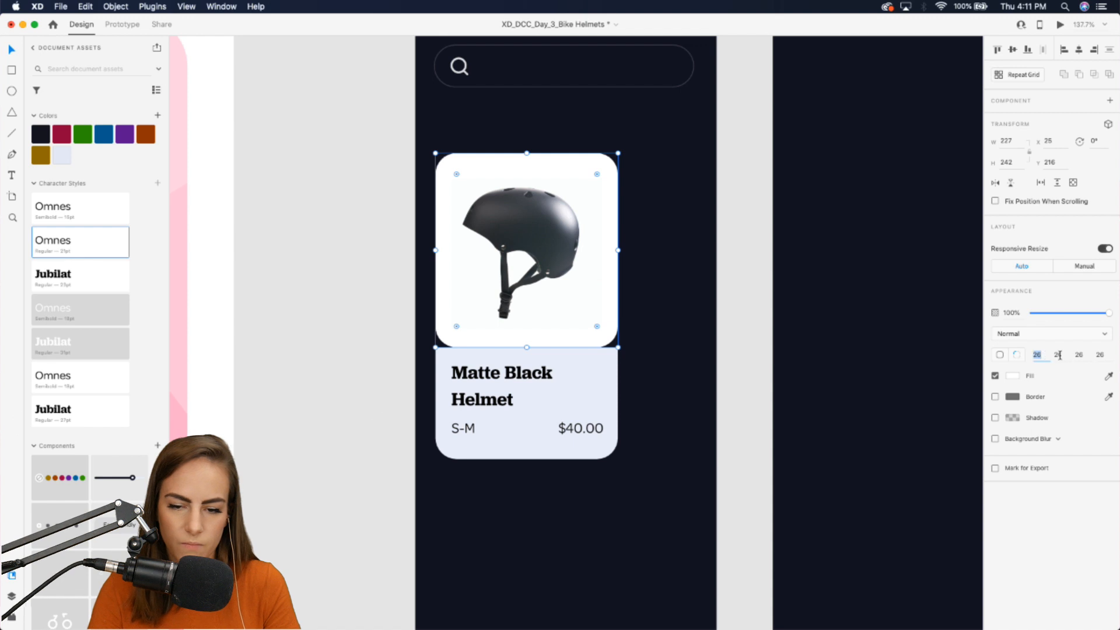
Set the white card's two lower corner radii to 0, keeping the upper ones at 26.
{"action": "left_click", "coordinate": [1059, 355]}
{"action": "key", "text": "Return"}
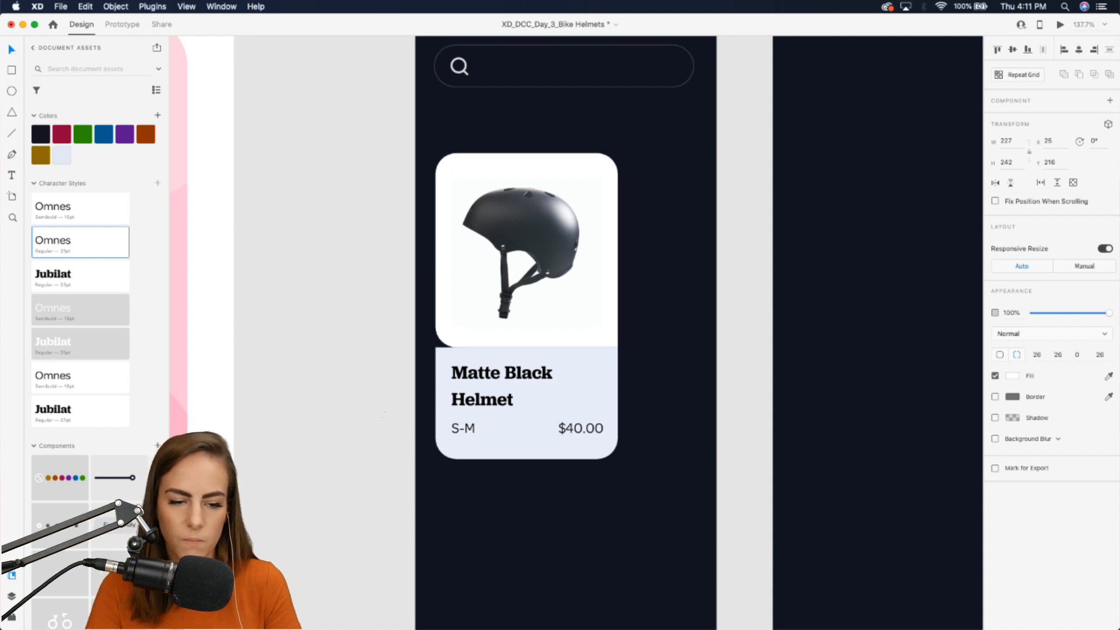
{"action": "type", "text": "0"}
{"action": "key", "text": "Return"}
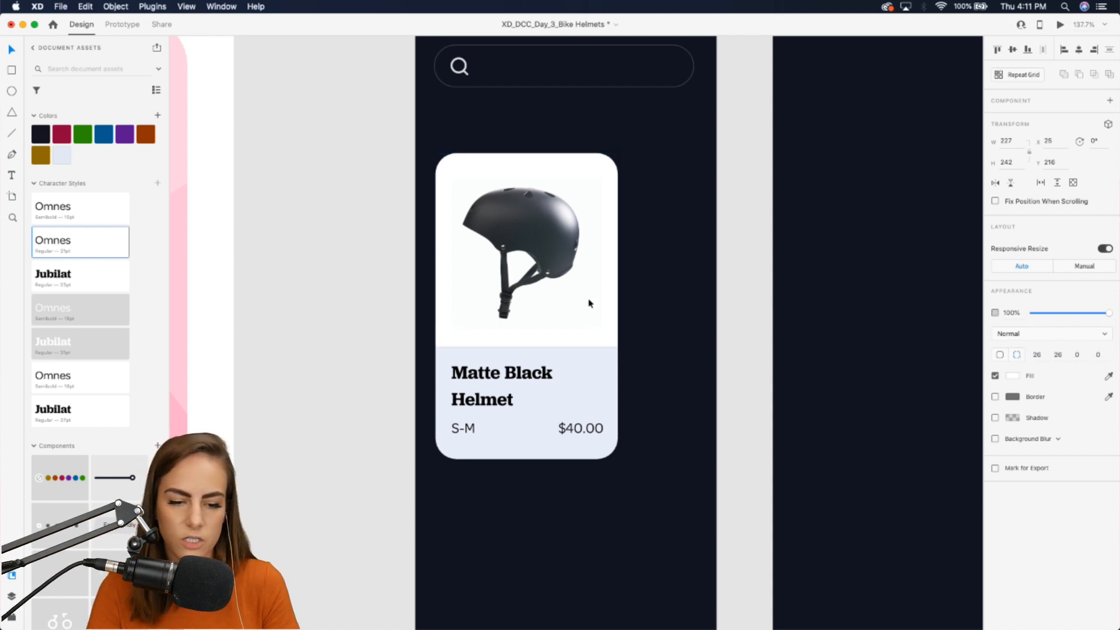
Group the complete helmet card and repeat it horizontally with Repeat Grid into a row of three cards about 729 wide.
{"action": "left_click", "coordinate": [279, 365]}
{"action": "scroll", "coordinate": [279, 365], "scroll_direction": "down", "scroll_amount": 3}
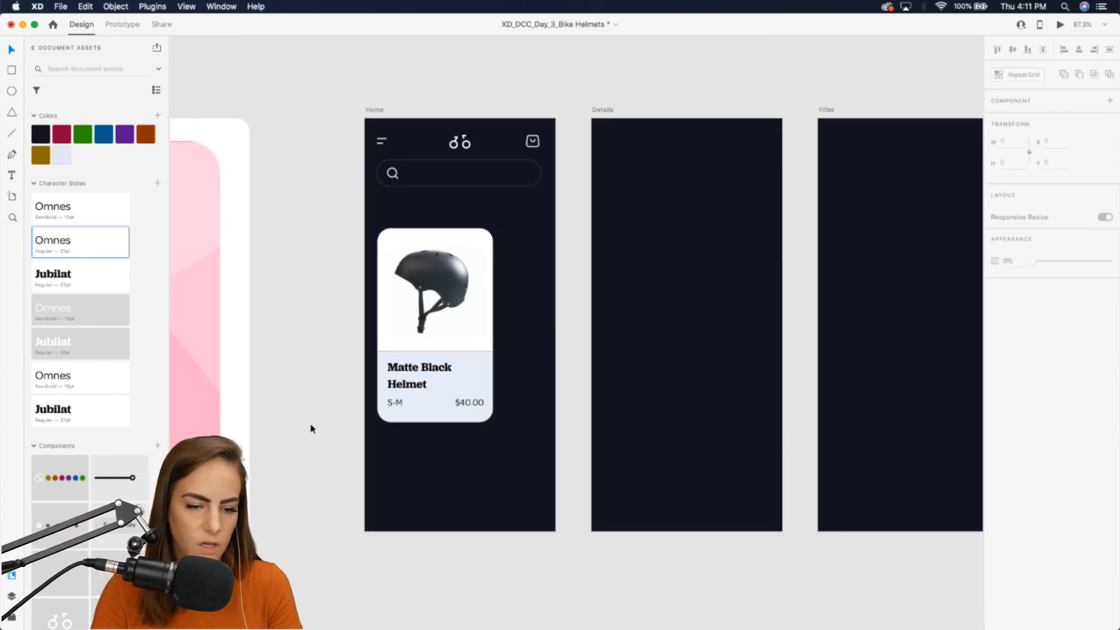
{"action": "left_click_drag", "start_coordinate": [310, 429], "coordinate": [485, 242]}
{"action": "scroll", "coordinate": [408, 265], "scroll_direction": "up", "scroll_amount": 3}
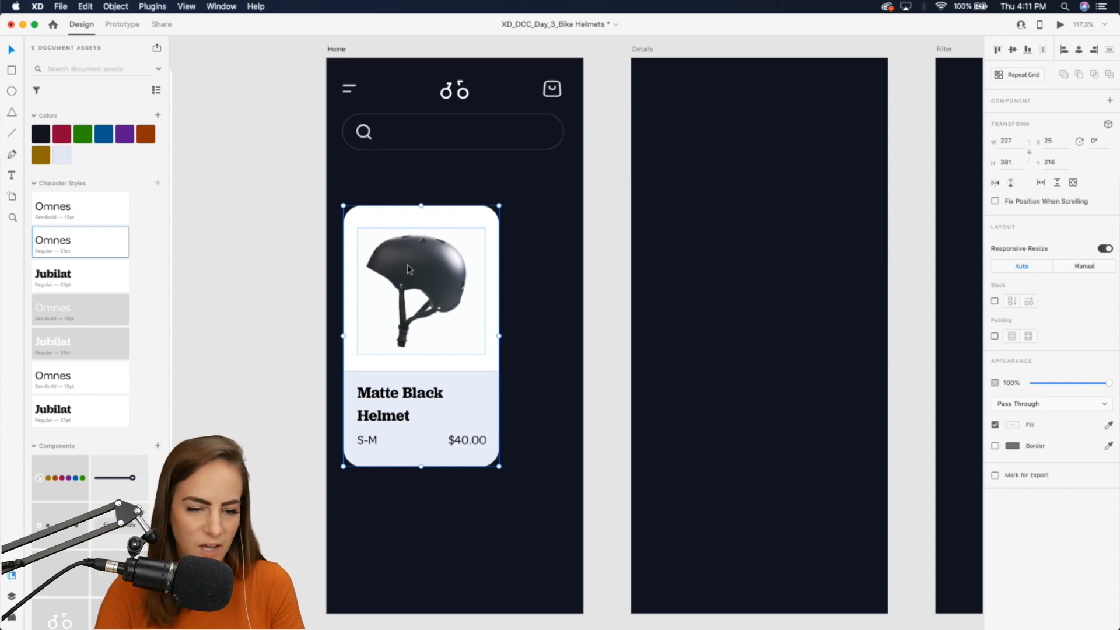
{"action": "left_click", "coordinate": [1023, 75]}
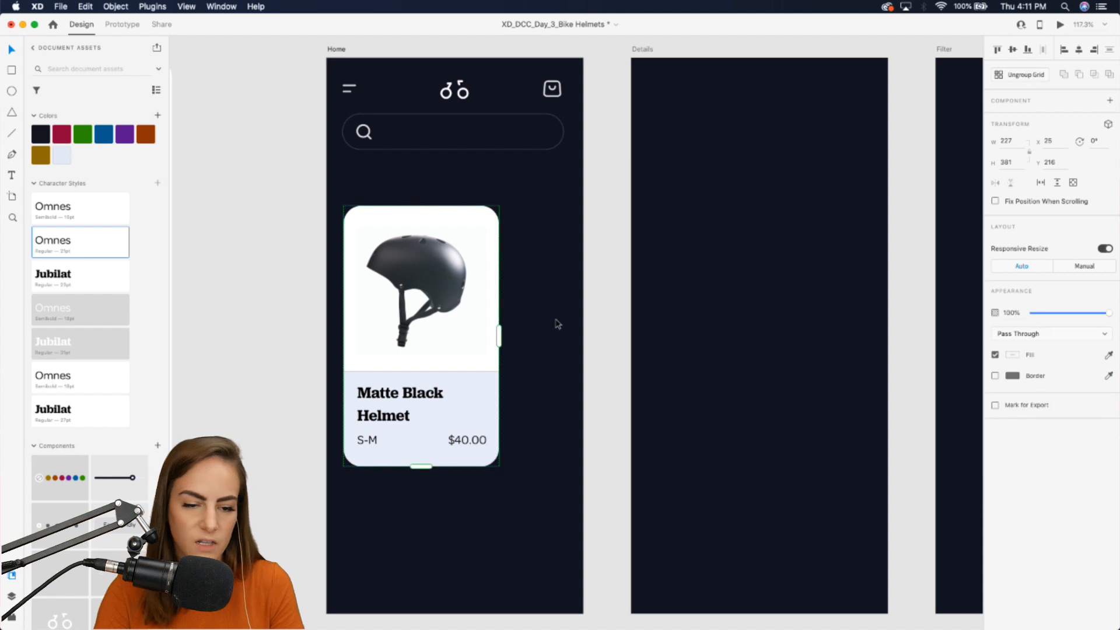
{"action": "left_click_drag", "start_coordinate": [499, 336], "coordinate": [842, 343]}
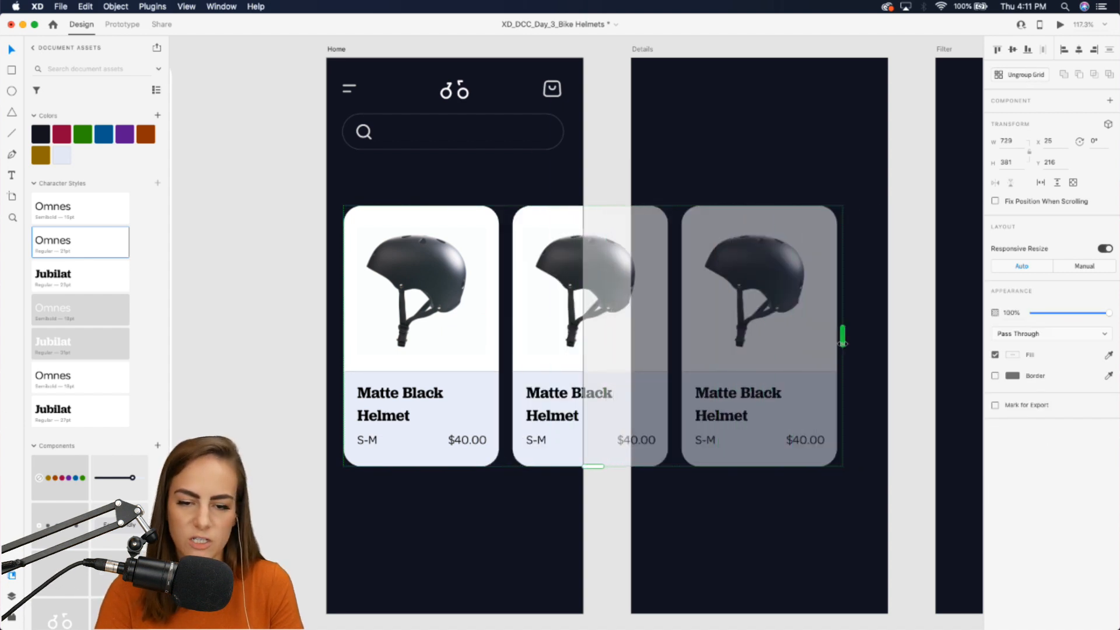
Make the helmet card row scroll horizontally within a viewport 350 wide.
{"action": "left_click", "coordinate": [335, 411]}
{"action": "left_click", "coordinate": [347, 416]}
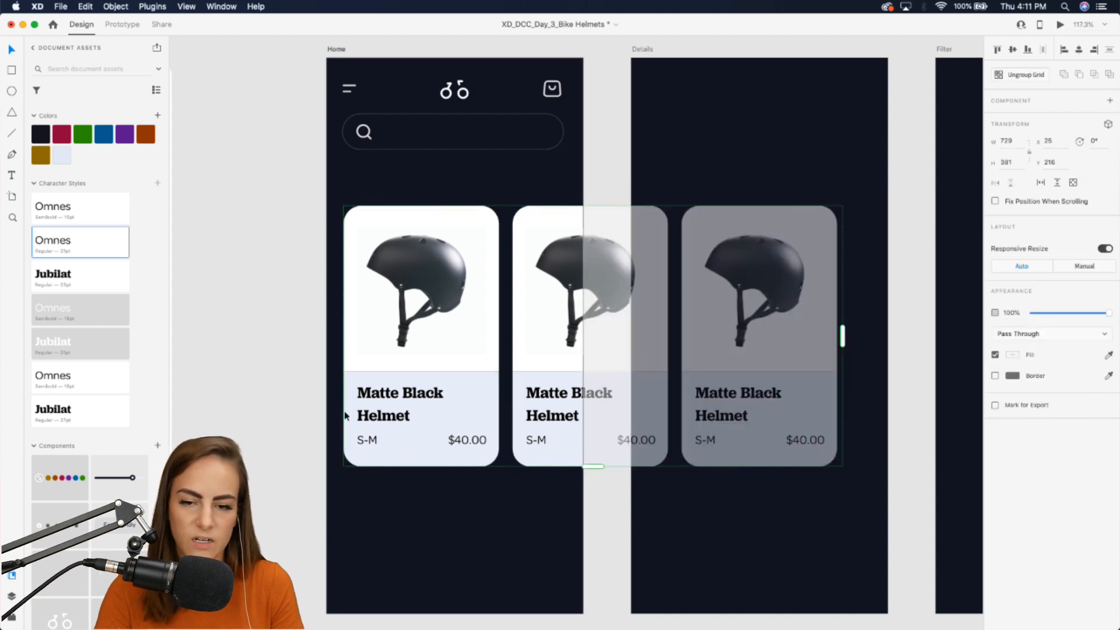
{"action": "left_click", "coordinate": [1041, 183]}
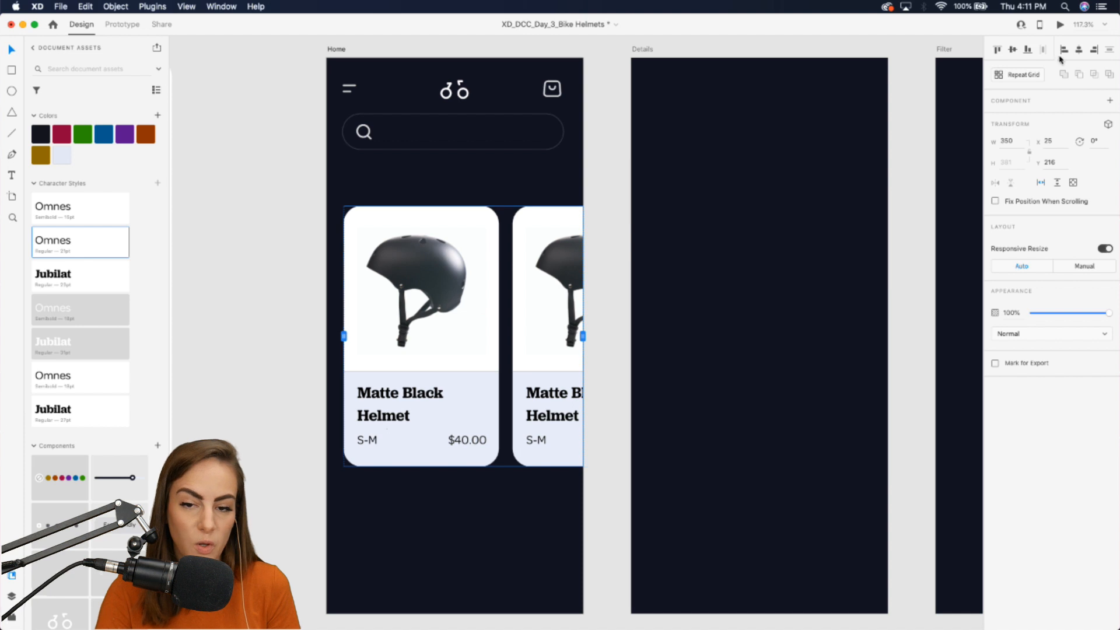
Preview the Home artboard as a prototype and test the card row's horizontal scrolling.
{"action": "left_click", "coordinate": [117, 24]}
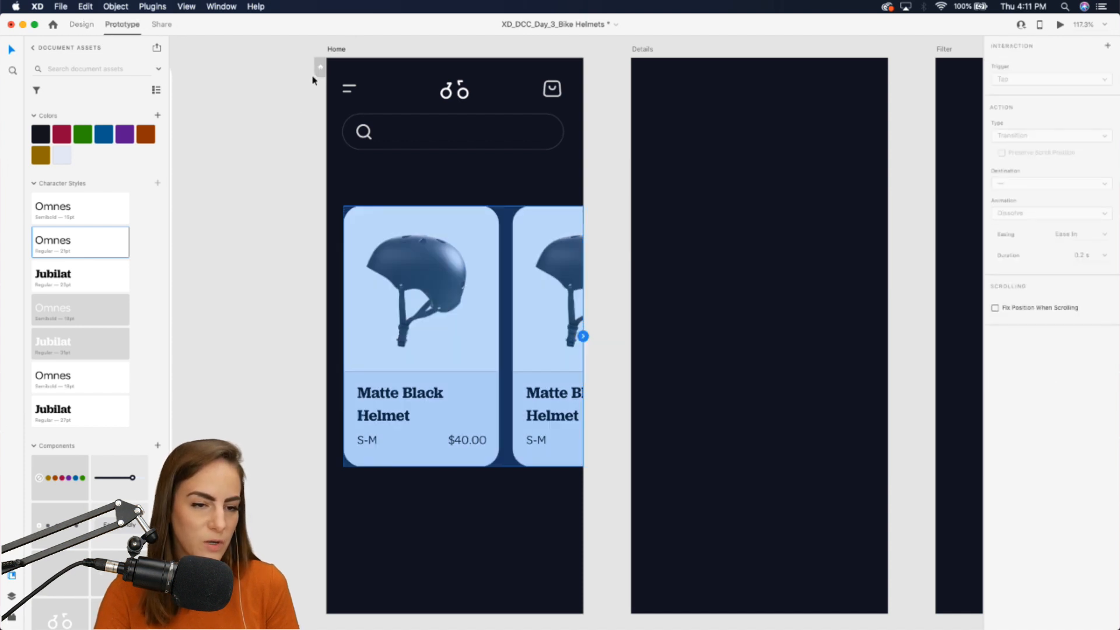
{"action": "left_click", "coordinate": [353, 48]}
{"action": "left_click", "coordinate": [1061, 26]}
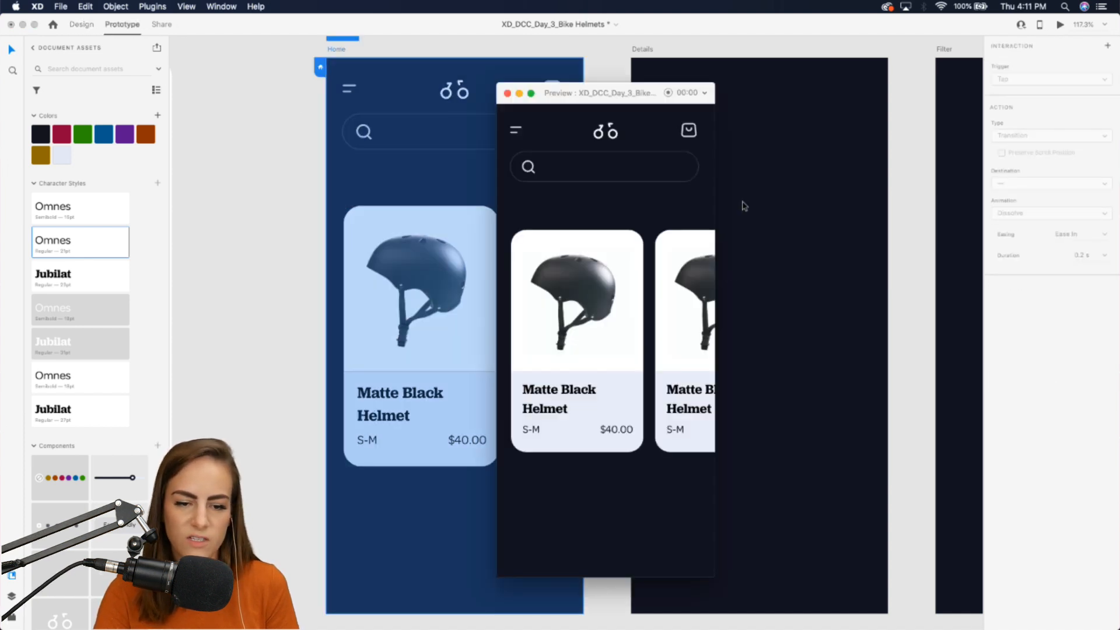
{"action": "scroll", "coordinate": [665, 294], "scroll_direction": "right", "scroll_amount": 3}
{"action": "scroll", "coordinate": [632, 286], "scroll_direction": "left", "scroll_amount": 3}
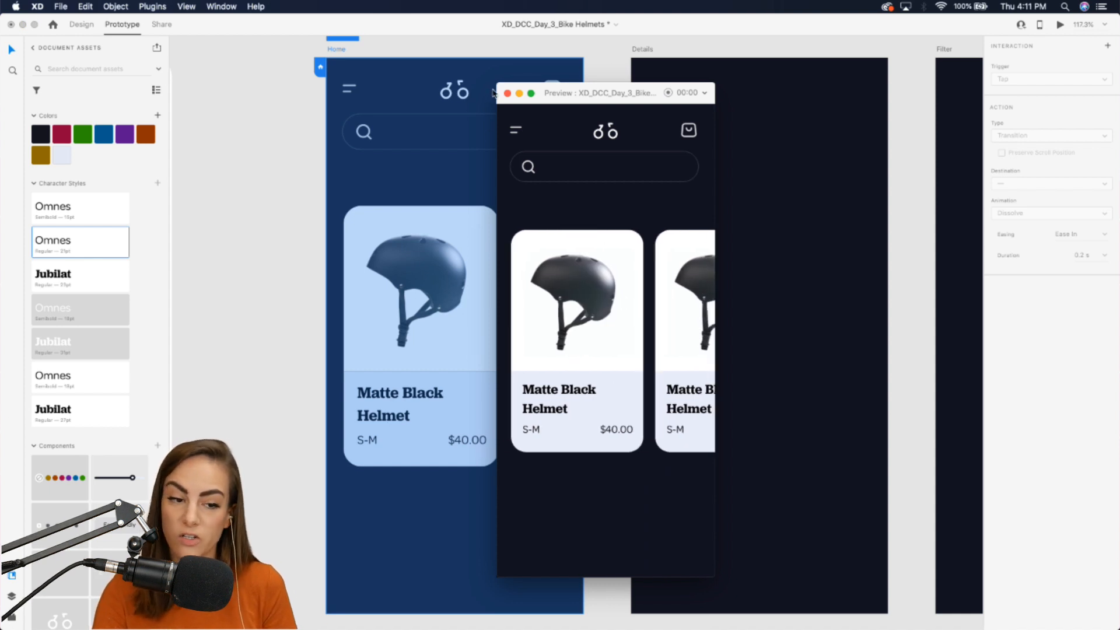
{"action": "left_click", "coordinate": [508, 94]}
Return to design mode and move the row of helmet cards down to about Y 242.
{"action": "left_click", "coordinate": [86, 26]}
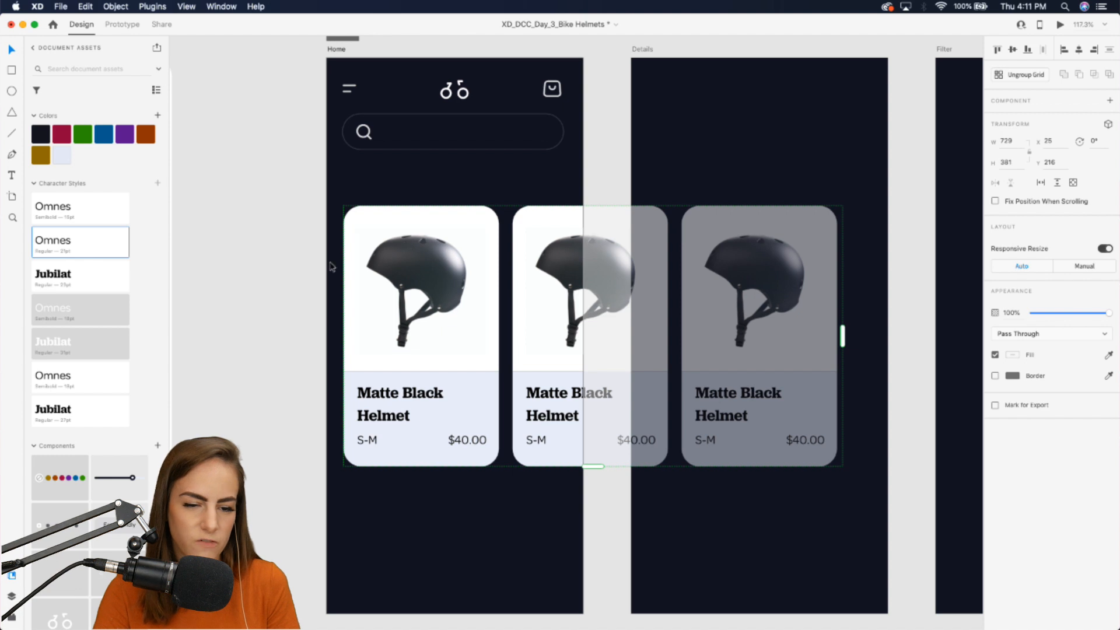
{"action": "left_click", "coordinate": [284, 288]}
{"action": "left_click", "coordinate": [443, 306]}
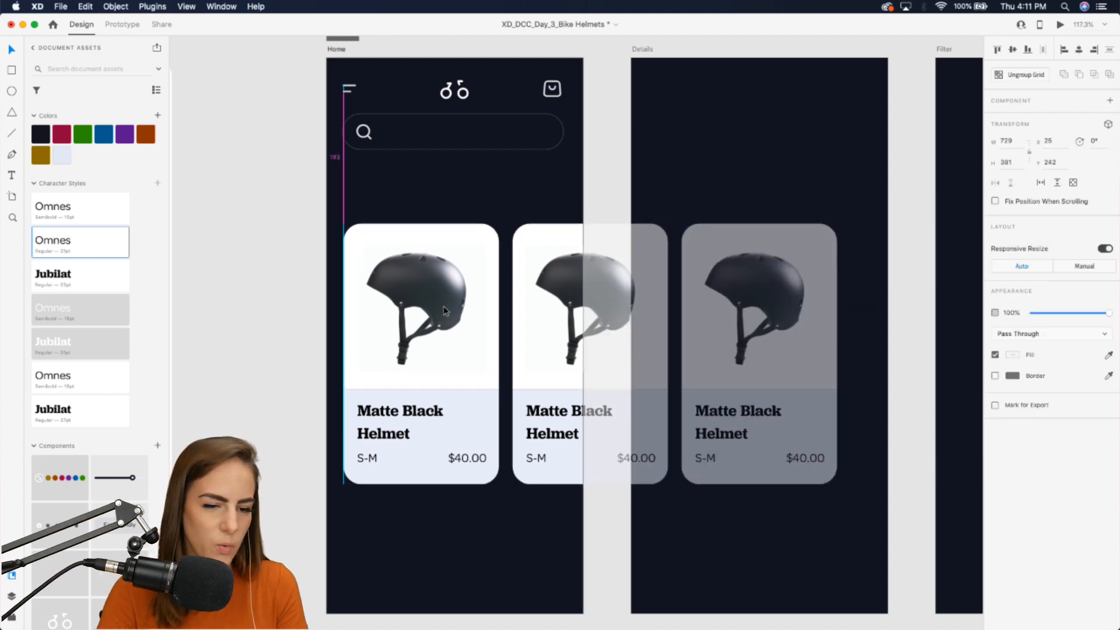
Add a "Helmets" heading above the card row in the white Jubilat character style and position it at about Y 177.
{"action": "left_click", "coordinate": [11, 176]}
{"action": "left_click_drag", "start_coordinate": [355, 169], "coordinate": [489, 212]}
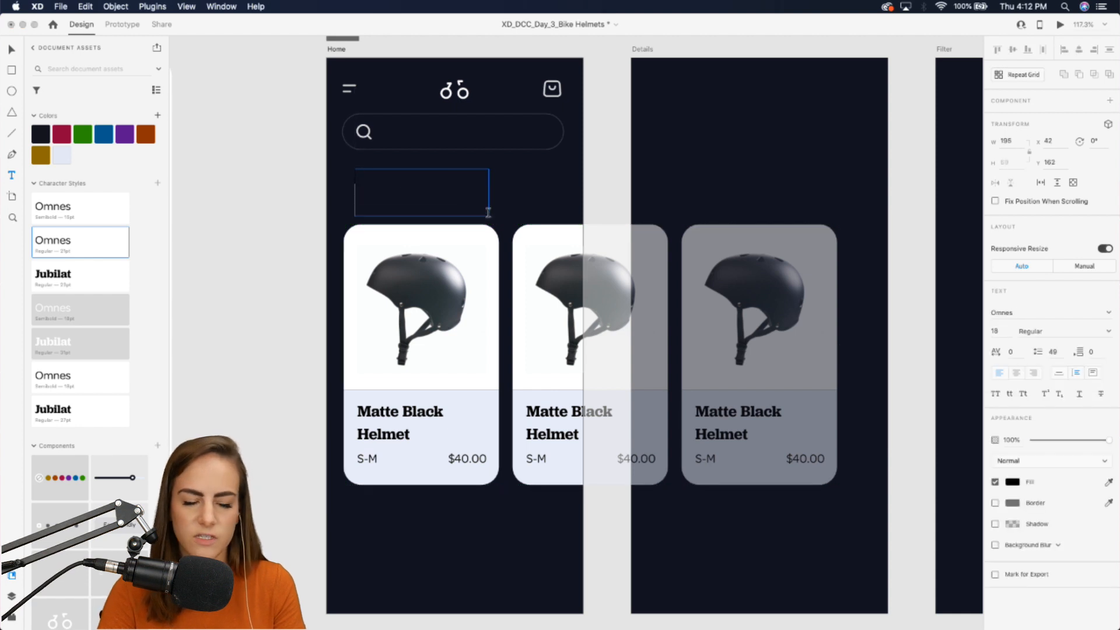
{"action": "type", "text": "Helmets"}
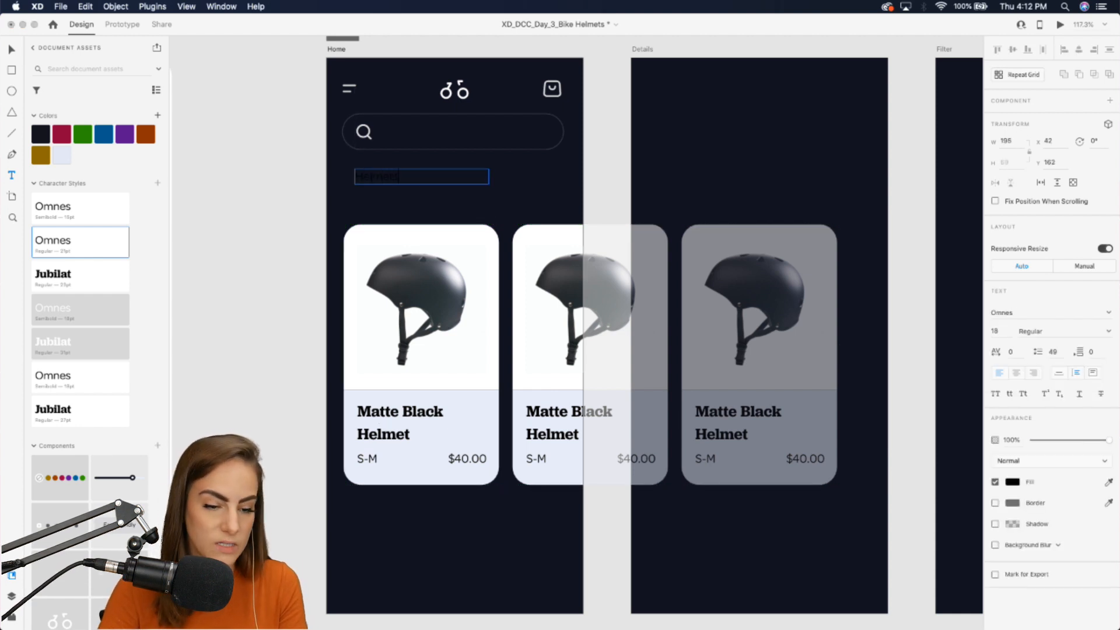
{"action": "key", "text": "Escape"}
{"action": "left_click", "coordinate": [73, 339]}
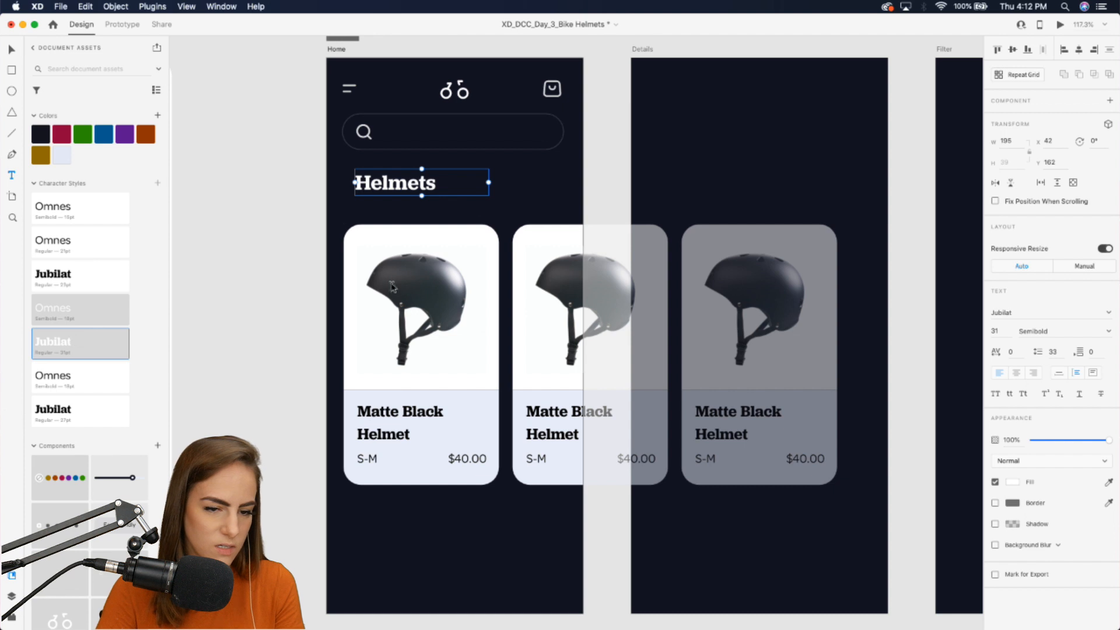
{"action": "left_click_drag", "start_coordinate": [391, 195], "coordinate": [391, 205]}
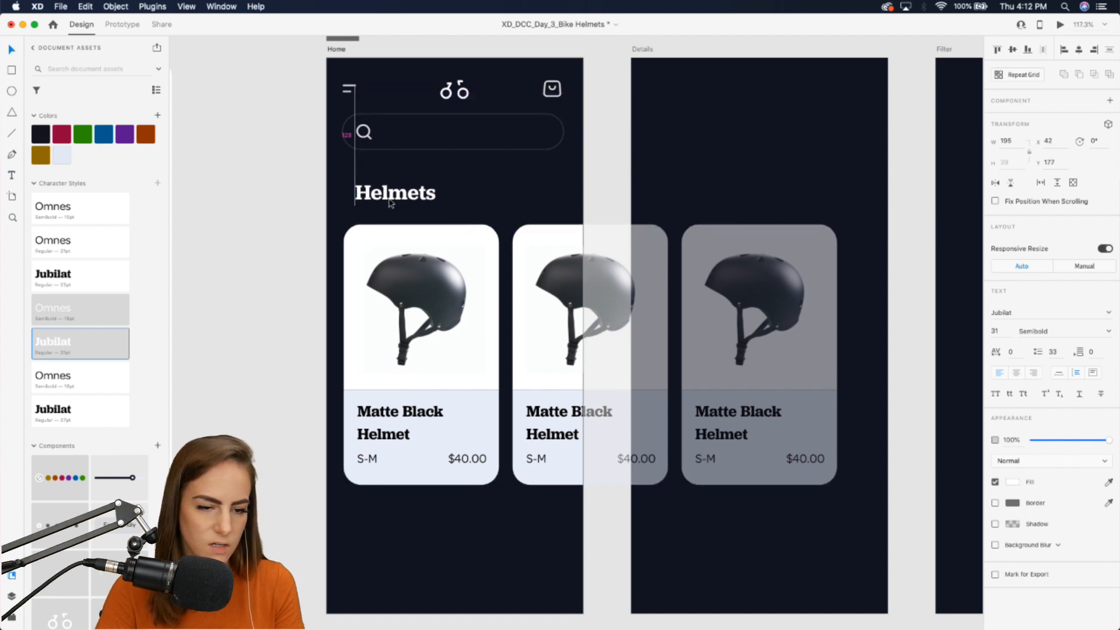
Move the Helmets heading and the card row up together, placing the heading at about Y 170.
{"action": "left_click", "coordinate": [401, 280], "text": "shift"}
{"action": "left_click_drag", "start_coordinate": [401, 280], "coordinate": [401, 275]}
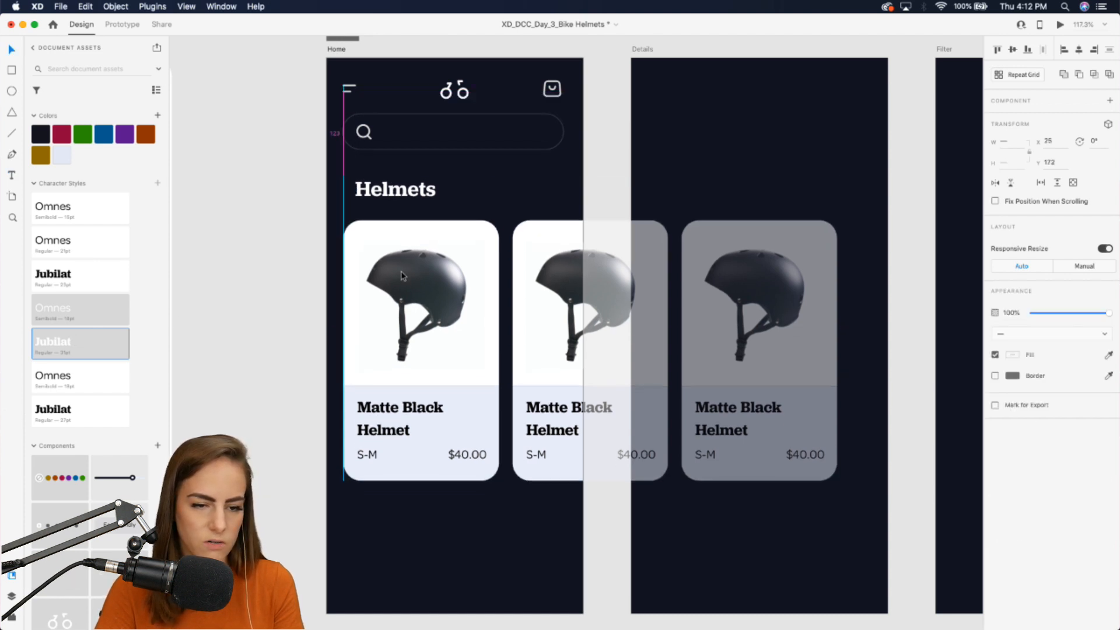
{"action": "left_click", "coordinate": [339, 263]}
Duplicate the Helmets heading to its right at about X 260 and change the copy's text to "Filter".
{"action": "left_click", "coordinate": [437, 190]}
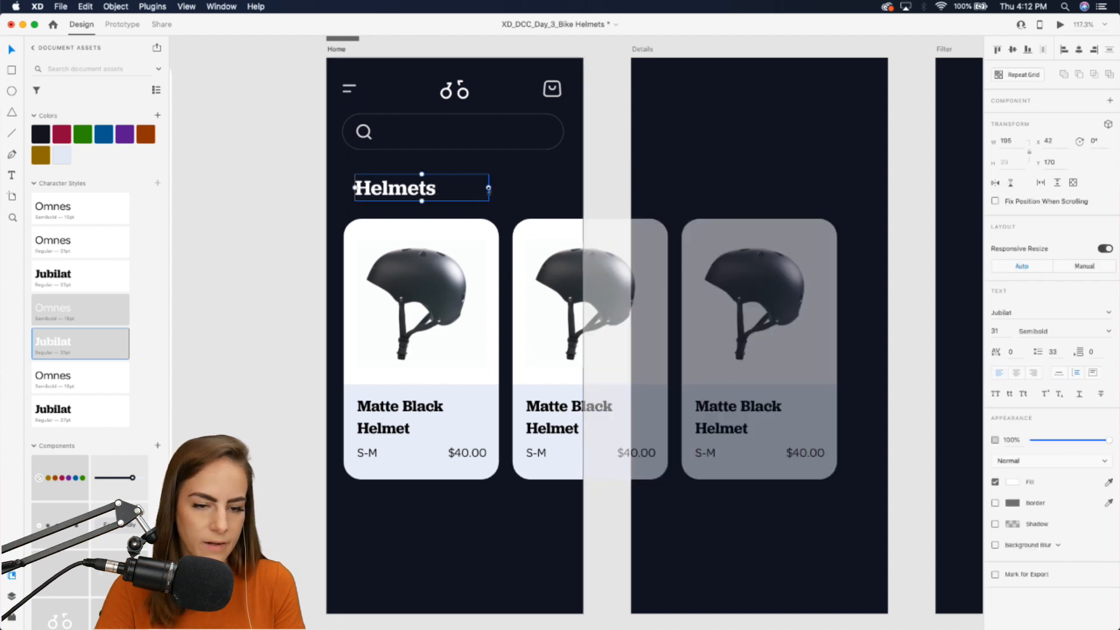
{"action": "key", "text": "super+d"}
{"action": "left_click_drag", "start_coordinate": [388, 193], "coordinate": [537, 194]}
{"action": "double_click", "coordinate": [533, 193]}
{"action": "type", "text": "Filter"}
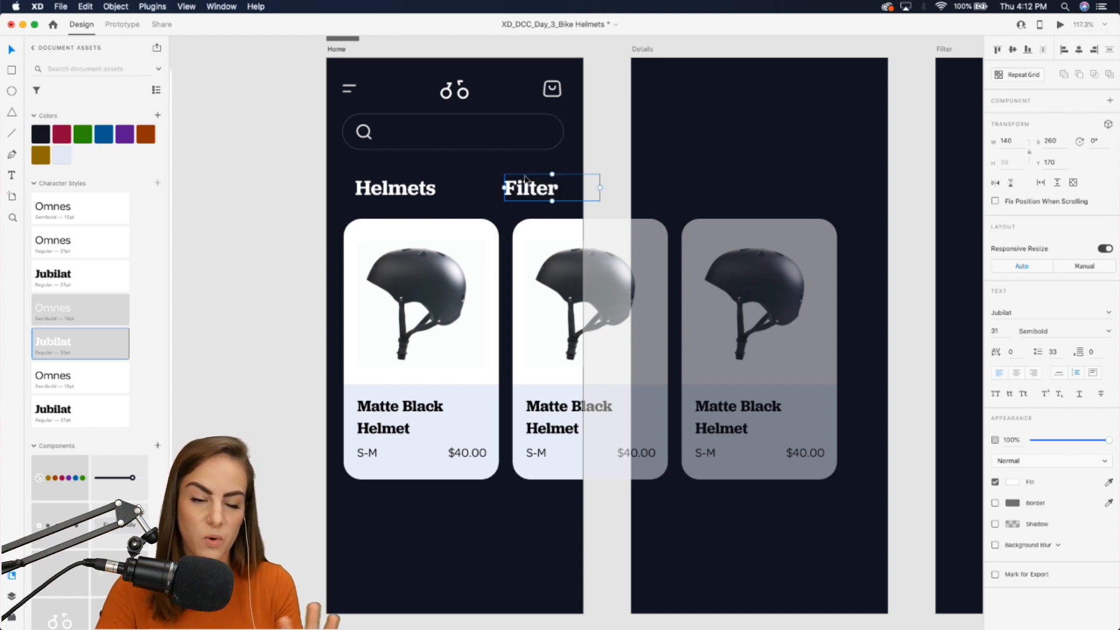
Apply the white Omnes character style to the Filter text, set it to auto width, and place it at about X 279, Y 179.
{"action": "left_click", "coordinate": [92, 315]}
{"action": "left_click", "coordinate": [1059, 372]}
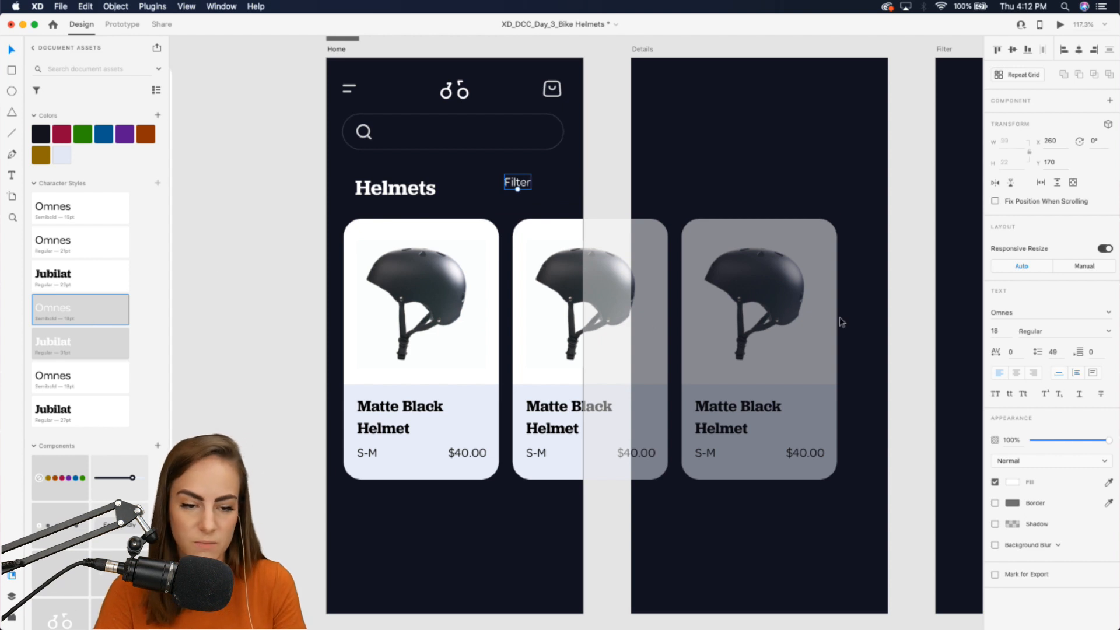
{"action": "left_click_drag", "start_coordinate": [521, 190], "coordinate": [534, 193]}
Place the down-chevron component just right of the Filter text and group the two.
{"action": "scroll", "coordinate": [82, 461], "scroll_direction": "down", "scroll_amount": 5}
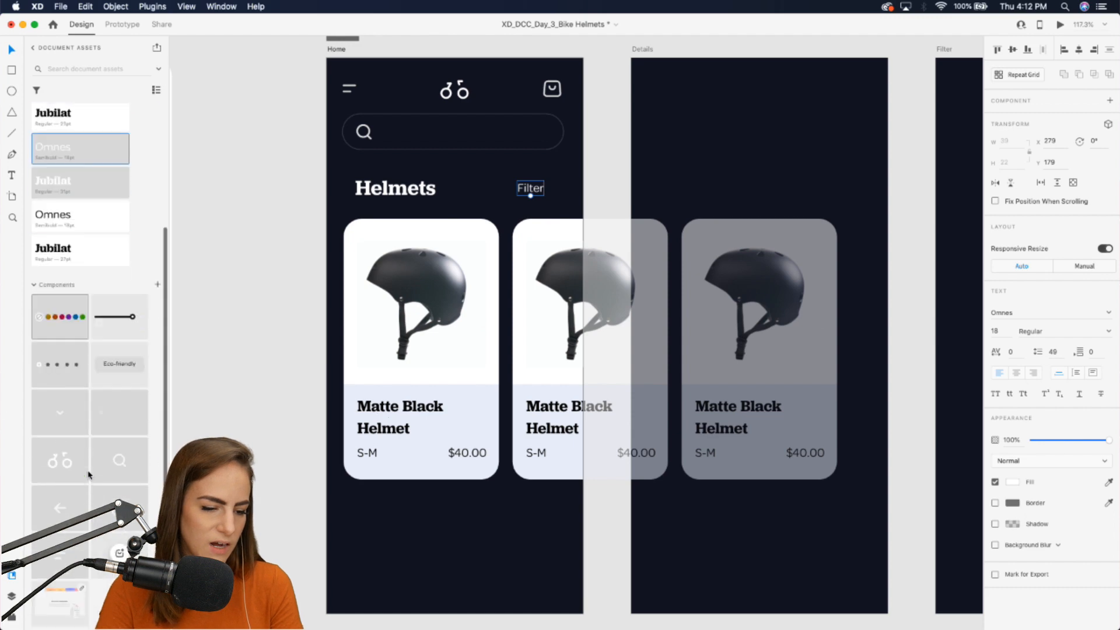
{"action": "left_click_drag", "start_coordinate": [69, 419], "coordinate": [570, 170]}
{"action": "scroll", "coordinate": [570, 170], "scroll_direction": "up", "scroll_amount": 8}
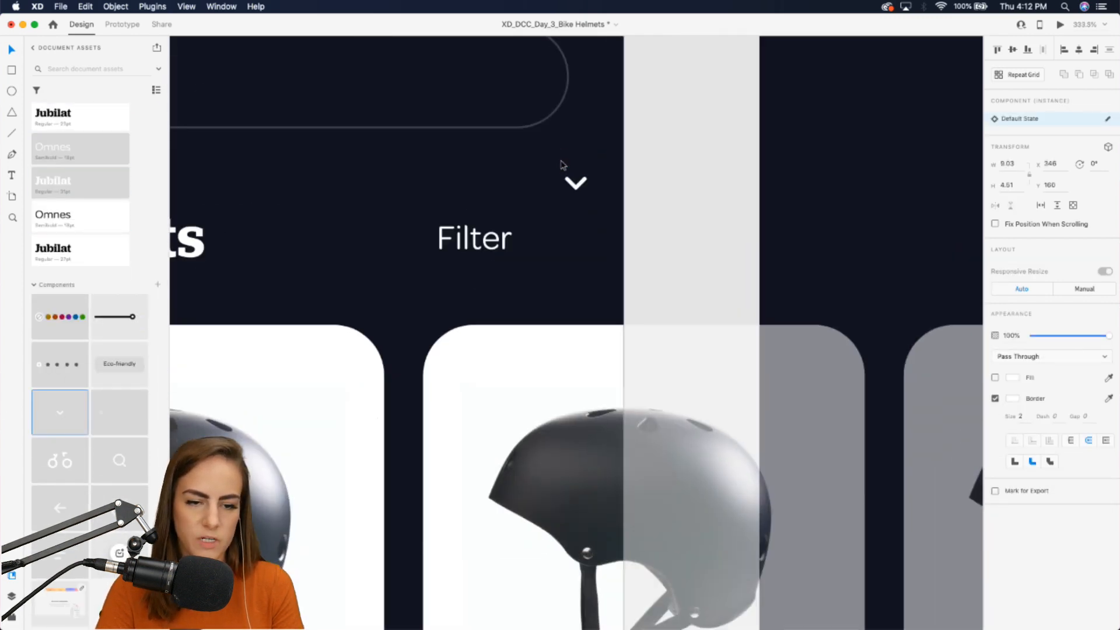
{"action": "scroll", "coordinate": [562, 164], "scroll_direction": "left", "scroll_amount": 2}
{"action": "mouse_move", "coordinate": [669, 149]}
{"action": "left_mouse_down"}
{"action": "mouse_move", "coordinate": [608, 252]}
{"action": "mouse_move", "coordinate": [556, 251]}
{"action": "mouse_move", "coordinate": [535, 238]}
{"action": "mouse_move", "coordinate": [547, 252]}
{"action": "left_mouse_up"}
{"action": "scroll", "coordinate": [609, 252], "scroll_direction": "down", "scroll_amount": 5}
{"action": "key", "text": "super+g"}
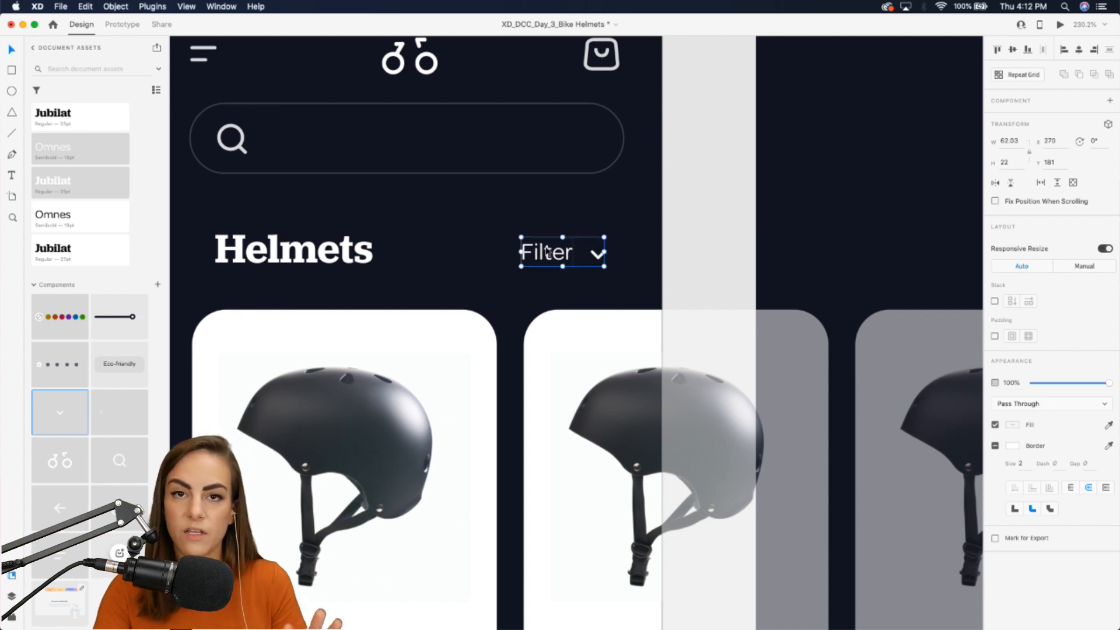
Reposition the Filter and chevron group beside the Helmets heading at about X 268, Y 183.
{"action": "scroll", "coordinate": [547, 252], "scroll_direction": "down", "scroll_amount": 4}
{"action": "scroll", "coordinate": [548, 252], "scroll_direction": "up", "scroll_amount": 5}
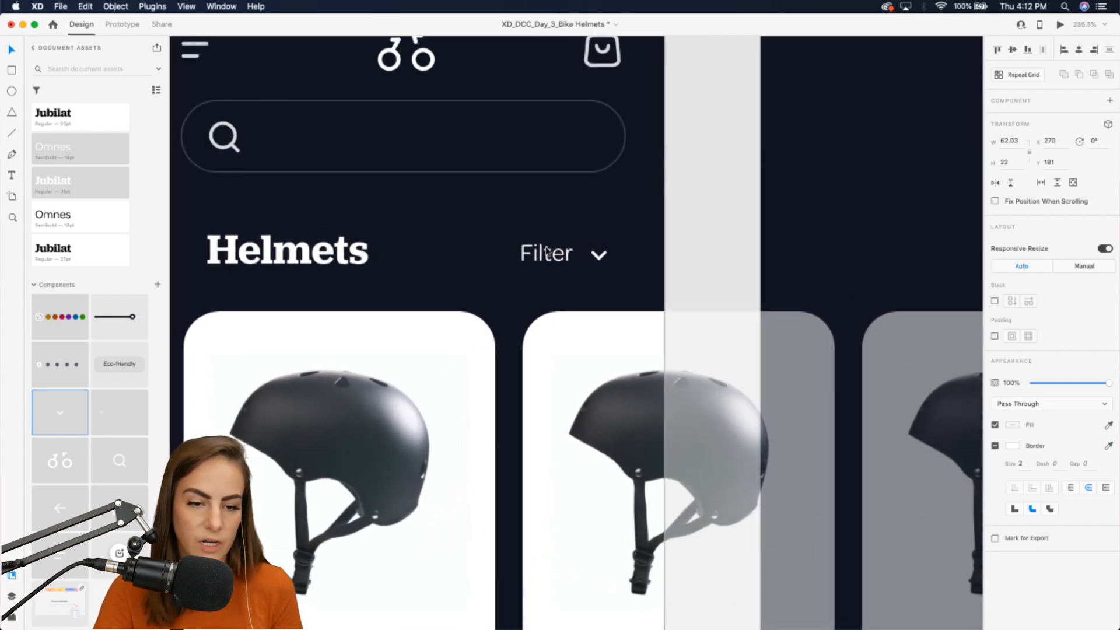
{"action": "scroll", "coordinate": [547, 252], "scroll_direction": "up", "scroll_amount": 2}
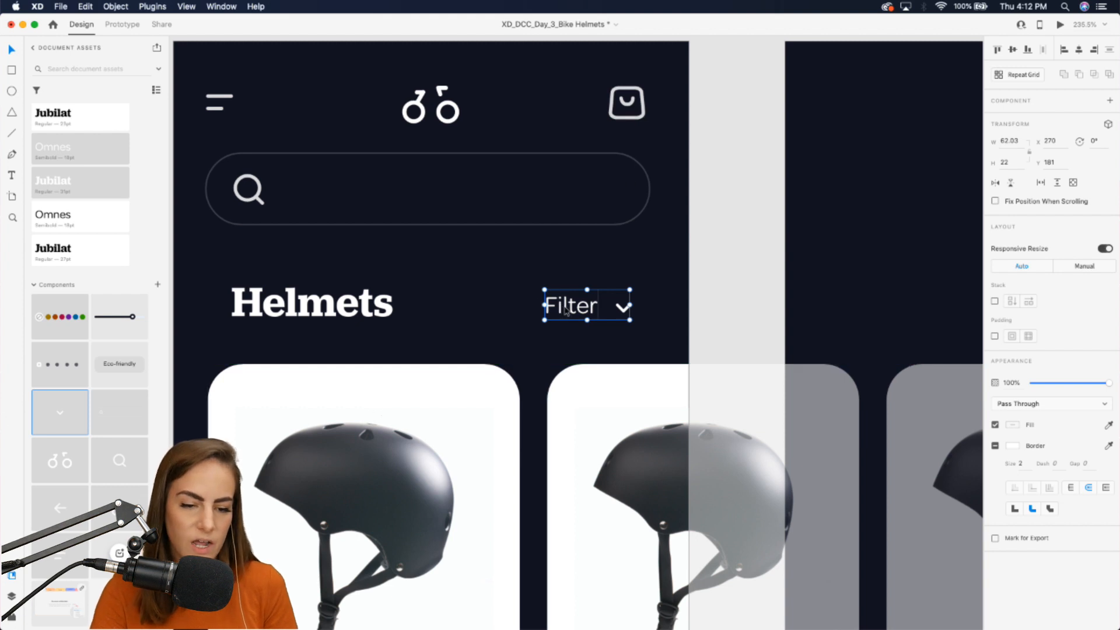
{"action": "mouse_move", "coordinate": [570, 316]}
{"action": "left_mouse_down"}
{"action": "mouse_move", "coordinate": [400, 320]}
{"action": "mouse_move", "coordinate": [571, 321]}
{"action": "left_mouse_up"}
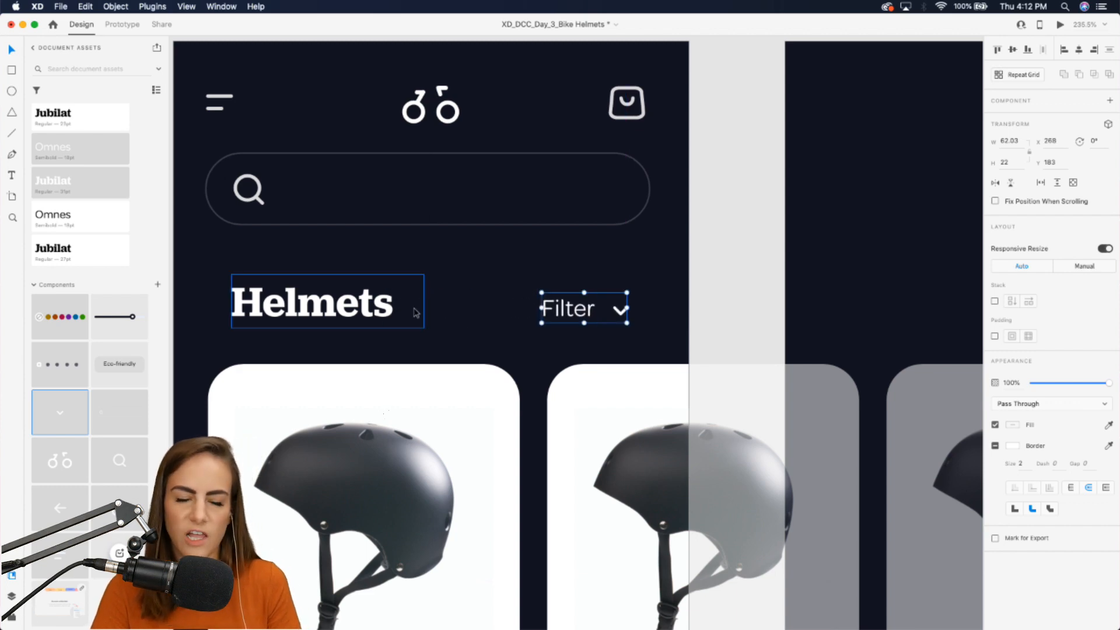
{"action": "scroll", "coordinate": [414, 309], "scroll_direction": "down", "scroll_amount": 5}
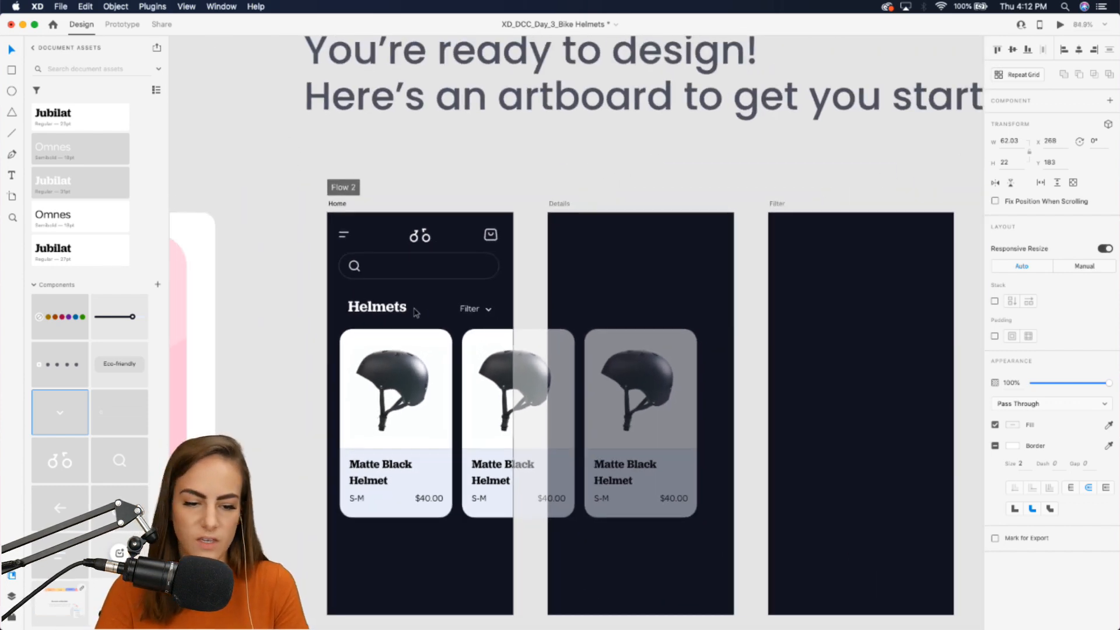
Place the pagination dots component below the helmet card row at about X 147, Y 645.
{"action": "scroll", "coordinate": [411, 309], "scroll_direction": "down", "scroll_amount": 3}
{"action": "left_click", "coordinate": [287, 315]}
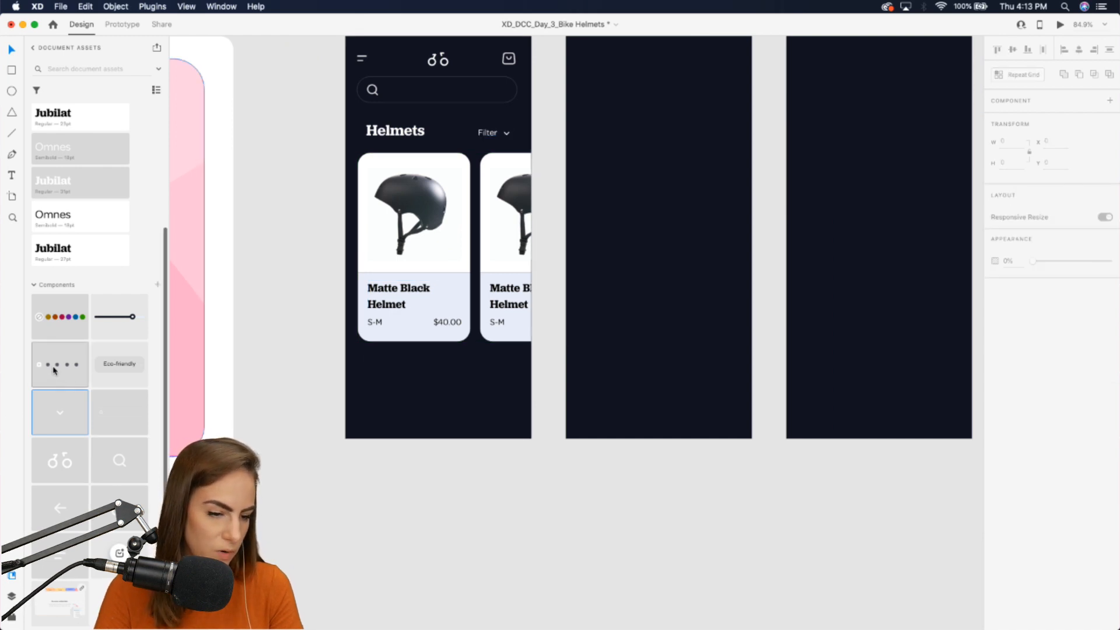
{"action": "left_click_drag", "start_coordinate": [59, 365], "coordinate": [429, 374]}
{"action": "scroll", "coordinate": [449, 383], "scroll_direction": "up", "scroll_amount": 5}
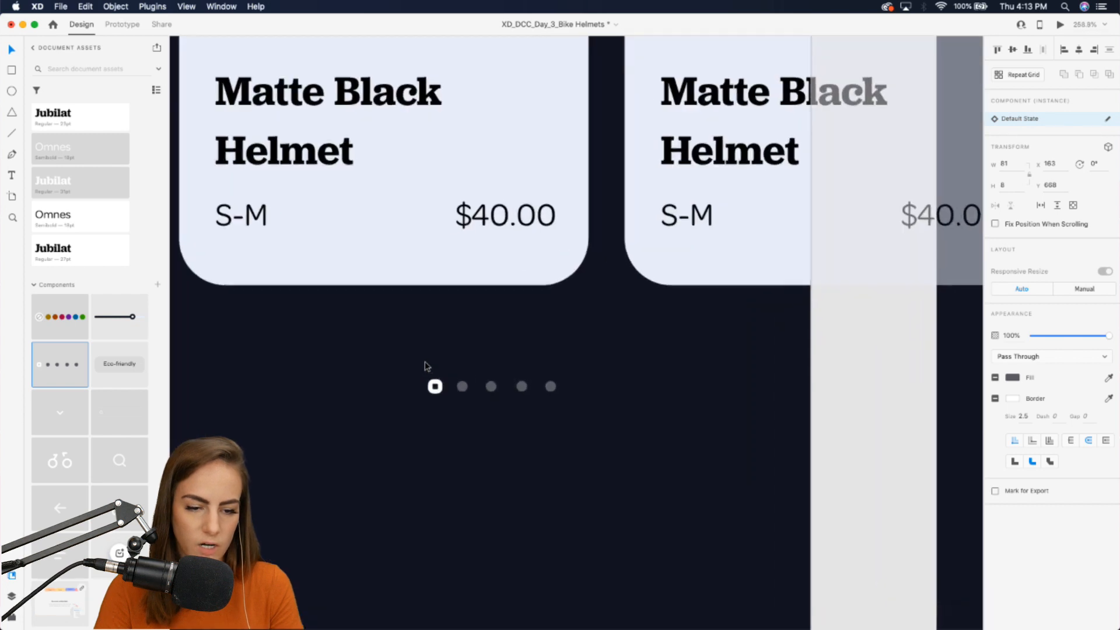
{"action": "left_click_drag", "start_coordinate": [537, 437], "coordinate": [521, 397]}
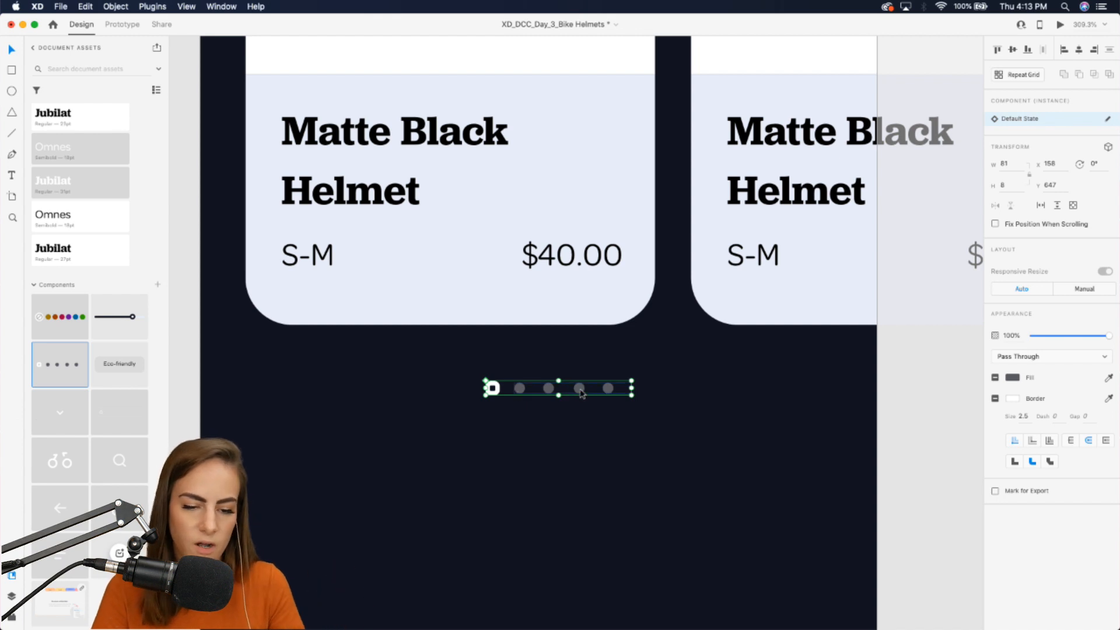
{"action": "left_click_drag", "start_coordinate": [582, 391], "coordinate": [562, 390]}
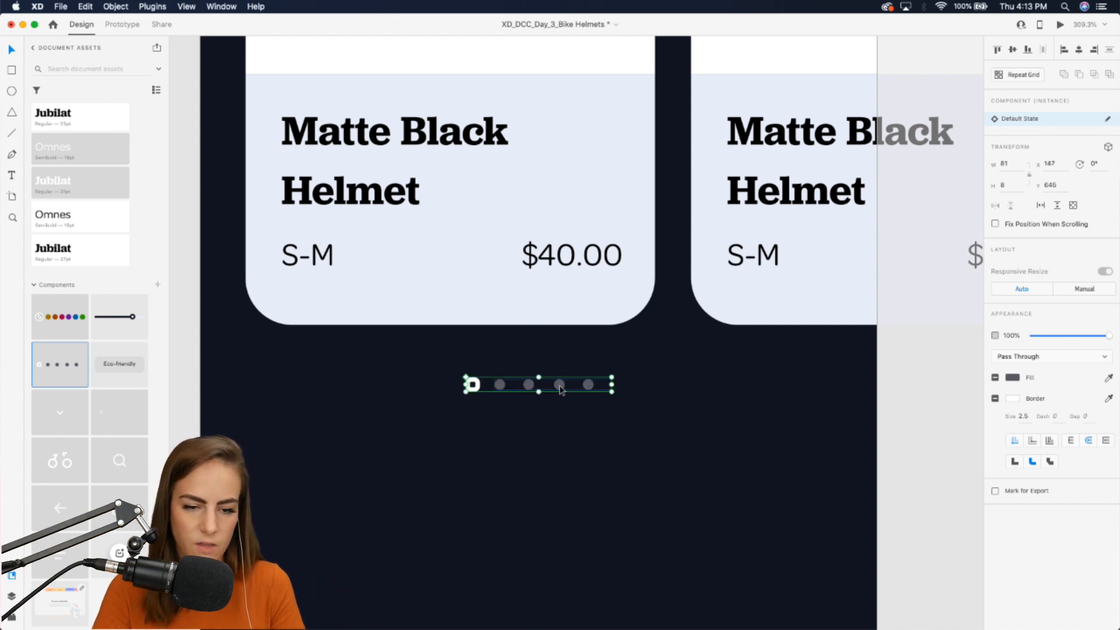
{"action": "scroll", "coordinate": [562, 390], "scroll_direction": "down", "scroll_amount": 5}
{"action": "left_click_drag", "start_coordinate": [560, 391], "coordinate": [561, 390]}
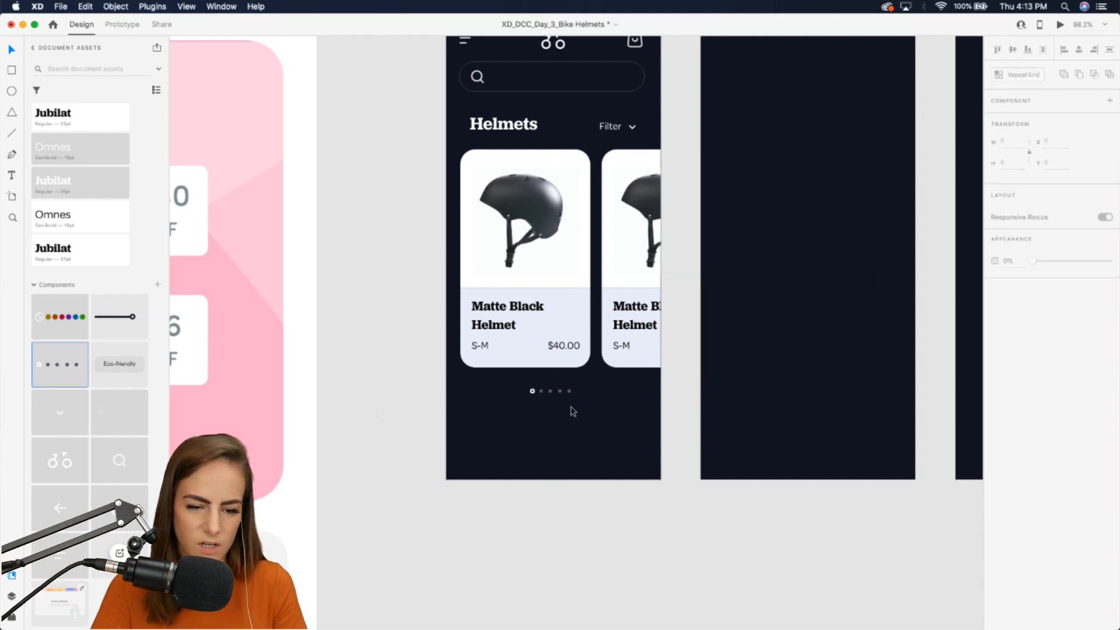
Check the logo's horizontal position and move the pagination dots to about X 160, Y 653.
{"action": "scroll", "coordinate": [569, 390], "scroll_direction": "up", "scroll_amount": 3}
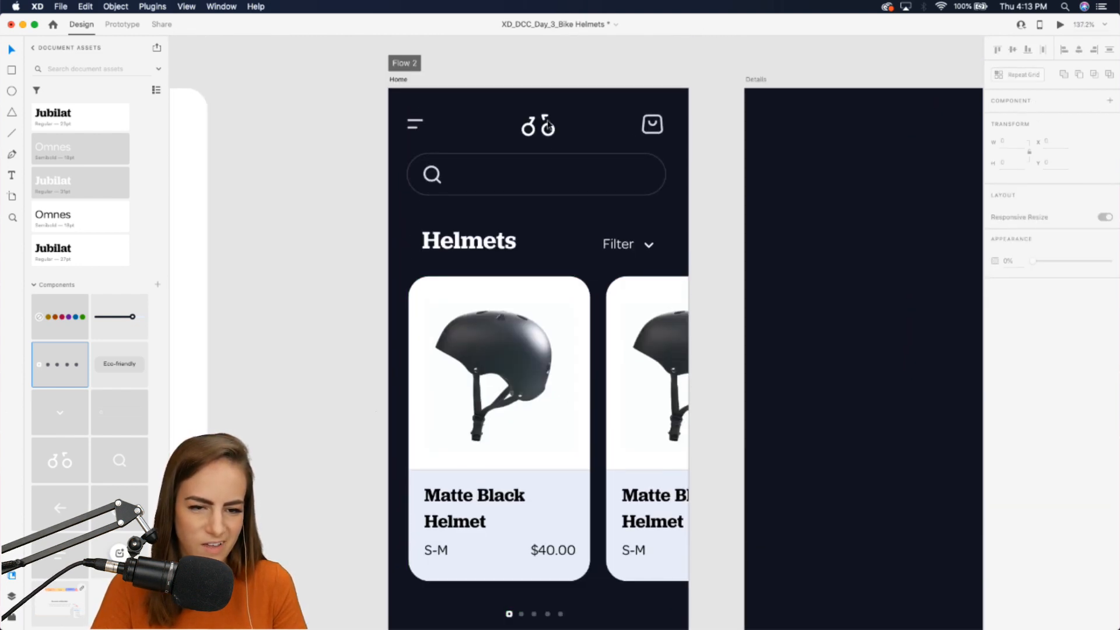
{"action": "left_click", "coordinate": [538, 124]}
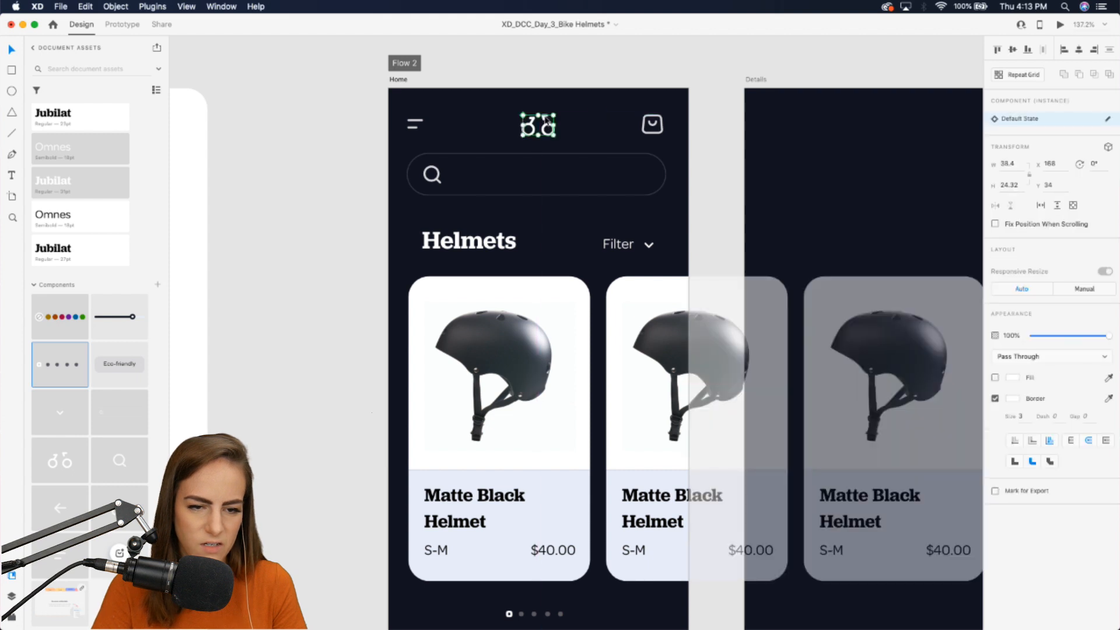
{"action": "scroll", "coordinate": [516, 471], "scroll_direction": "down", "scroll_amount": 5}
{"action": "left_click", "coordinate": [557, 456]}
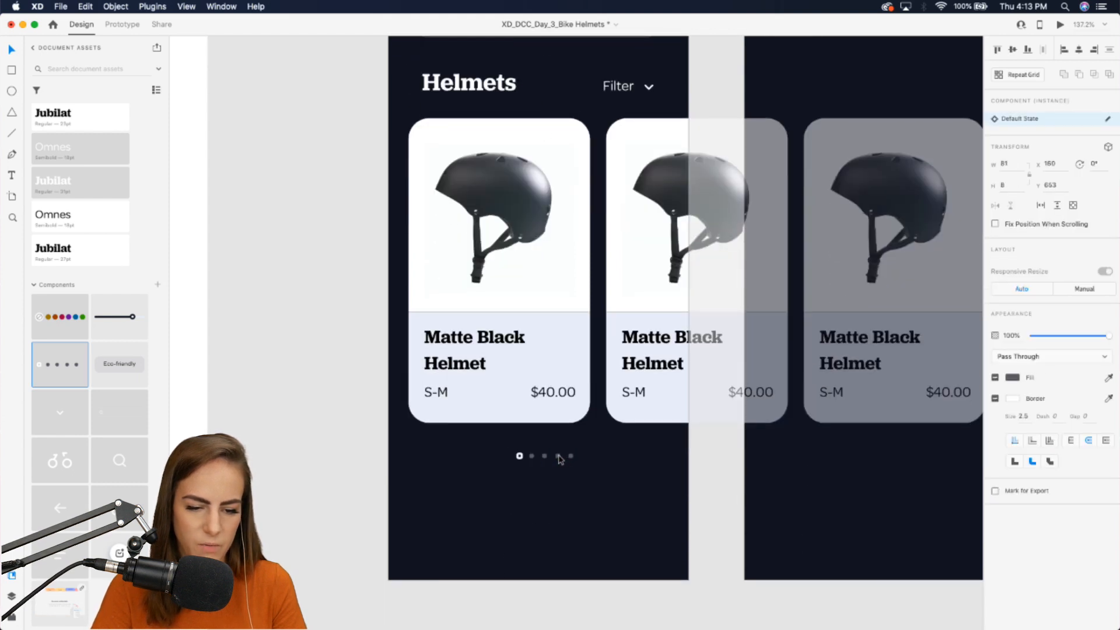
{"action": "scroll", "coordinate": [559, 461], "scroll_direction": "down", "scroll_amount": 6}
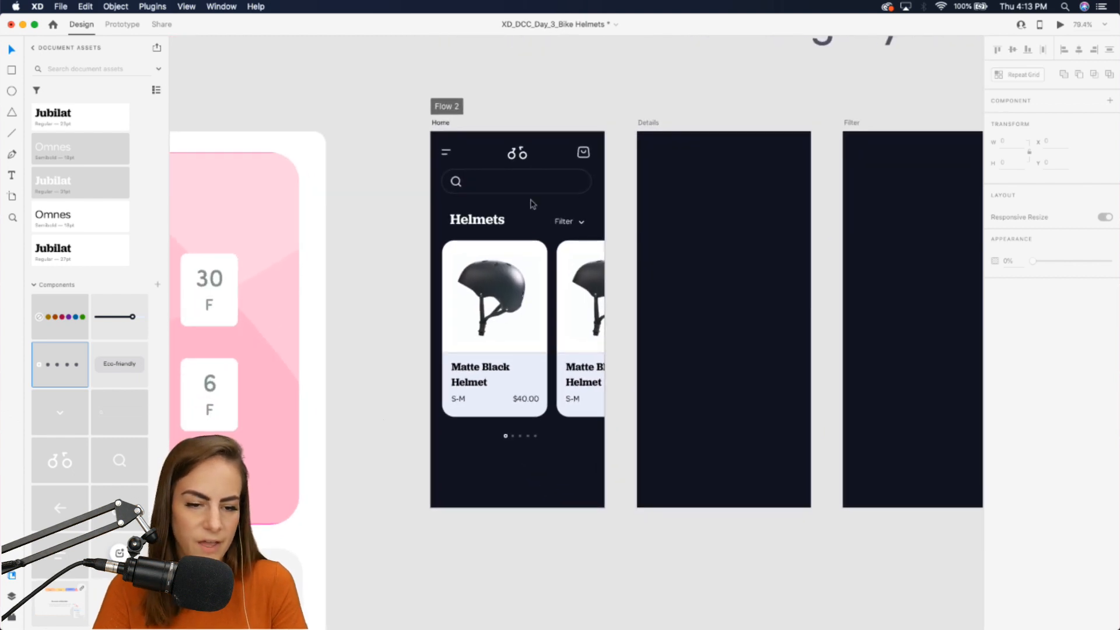
Duplicate the Helmets heading, Filter group and card row below the pagination dots, with the copied heading at about Y 693.
{"action": "left_click", "coordinate": [479, 217]}
{"action": "left_click_drag", "start_coordinate": [503, 251], "coordinate": [506, 493]}
{"action": "left_click", "coordinate": [362, 477]}
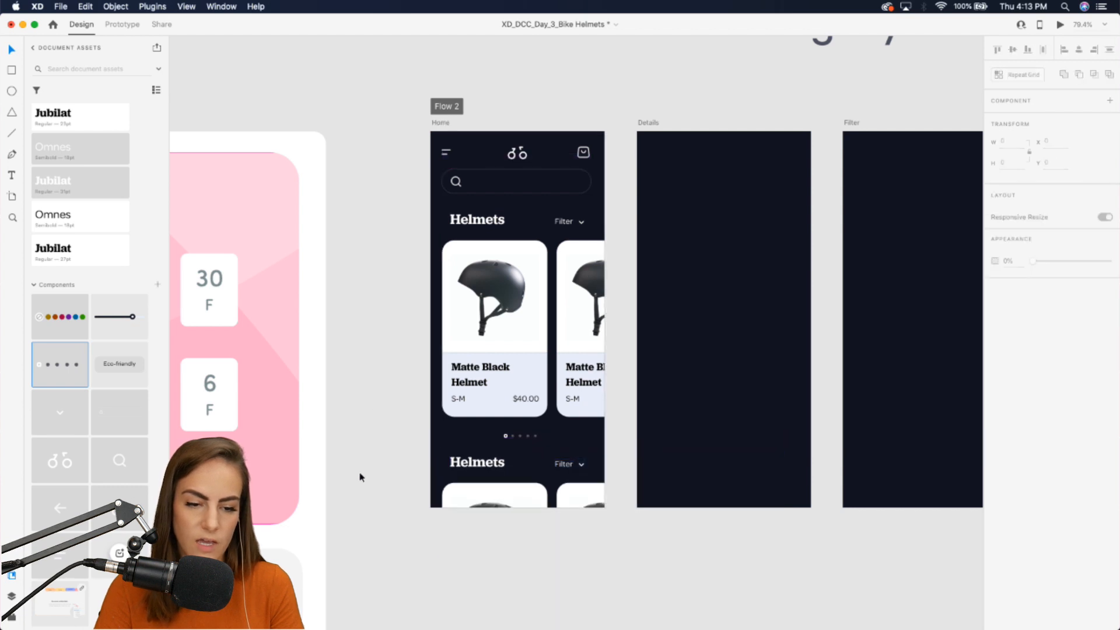
Change the duplicated section's heading text to "Bikes".
{"action": "scroll", "coordinate": [432, 478], "scroll_direction": "up", "scroll_amount": 5}
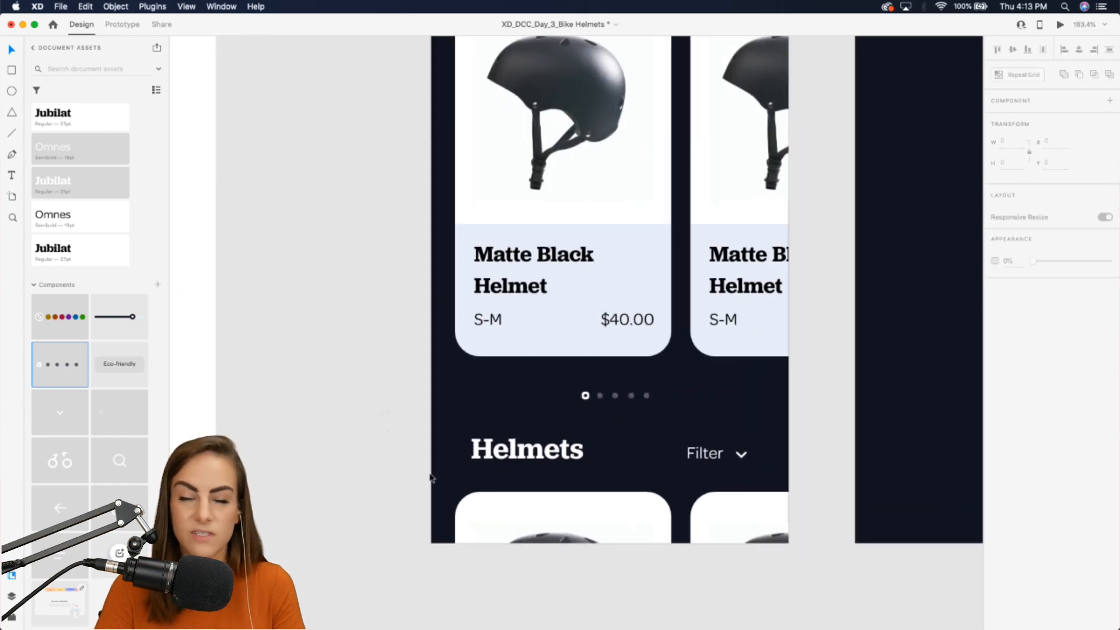
{"action": "double_click", "coordinate": [528, 461]}
{"action": "type", "text": "Bikes"}
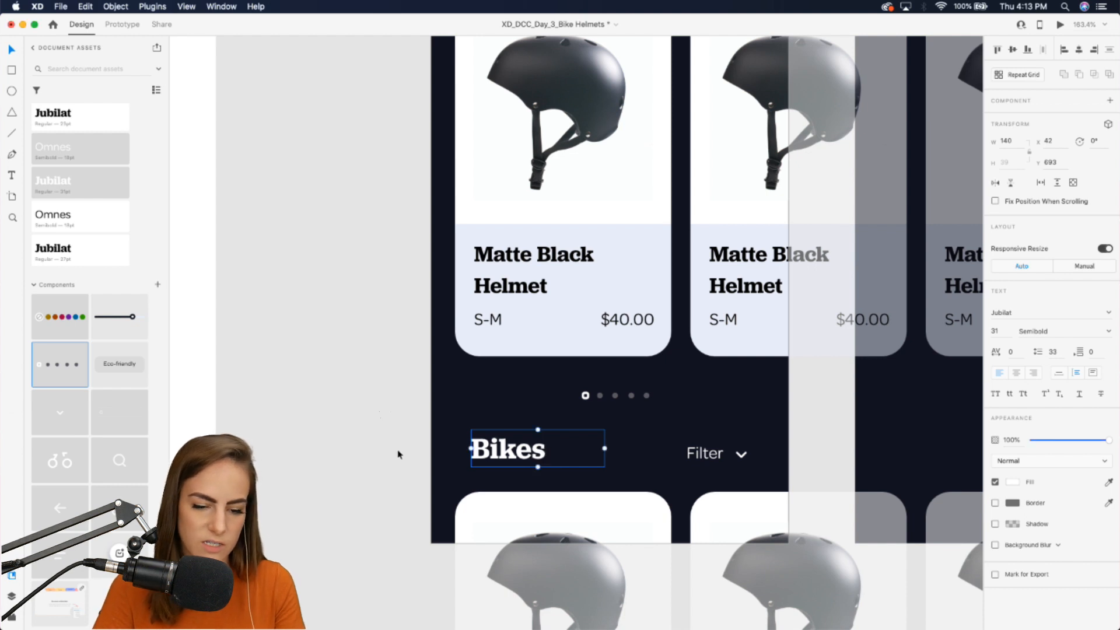
{"action": "left_click", "coordinate": [359, 456]}
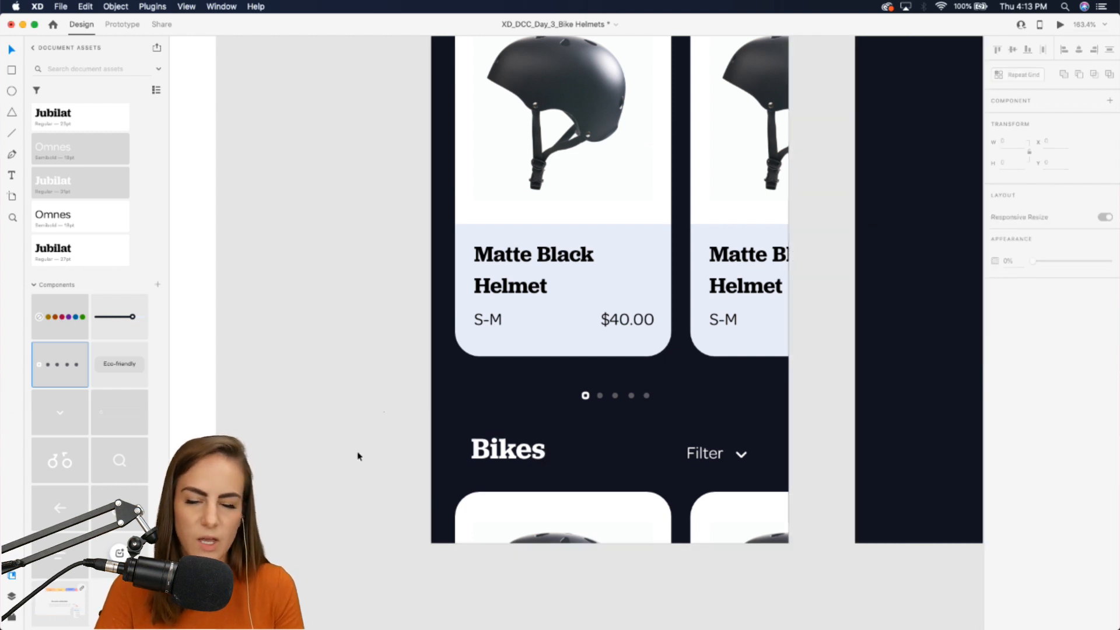
Move the Bikes heading, its Filter group and card row down together, placing the heading at about Y 708.
{"action": "scroll", "coordinate": [738, 464], "scroll_direction": "down", "scroll_amount": 5}
{"action": "scroll", "coordinate": [423, 438], "scroll_direction": "right", "scroll_amount": 3}
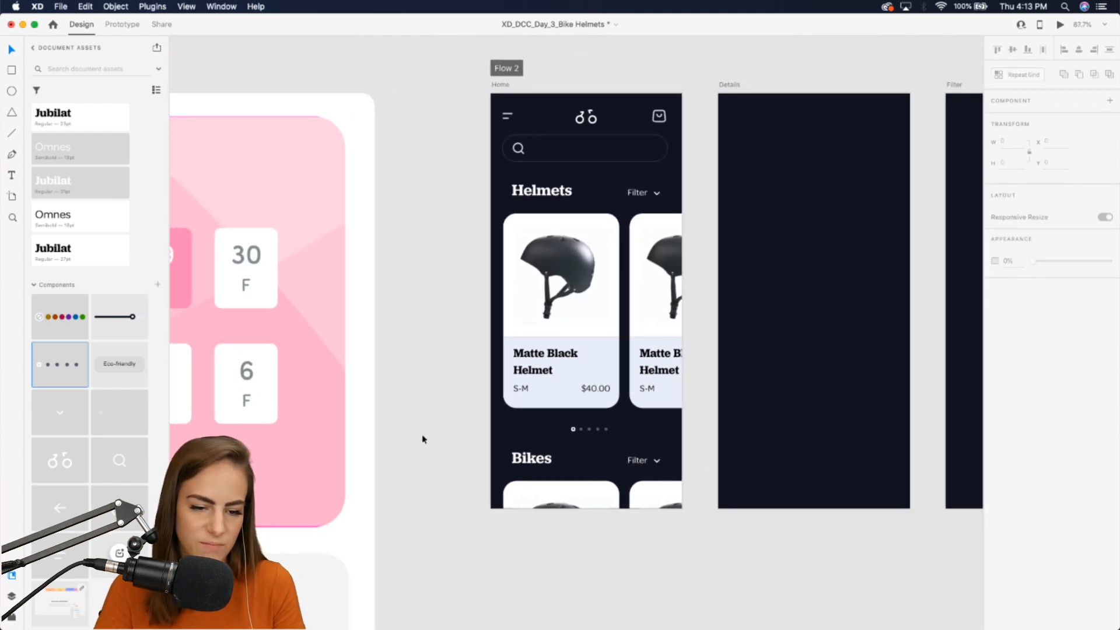
{"action": "scroll", "coordinate": [421, 438], "scroll_direction": "right", "scroll_amount": 2}
{"action": "left_click", "coordinate": [506, 473]}
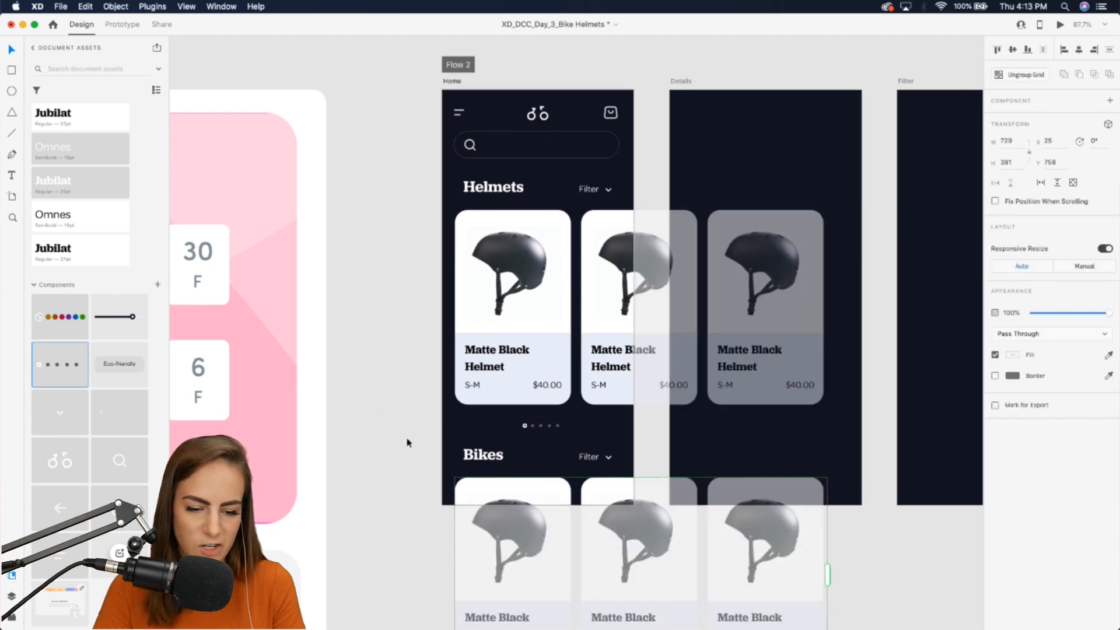
{"action": "left_click_drag", "start_coordinate": [408, 443], "coordinate": [608, 495]}
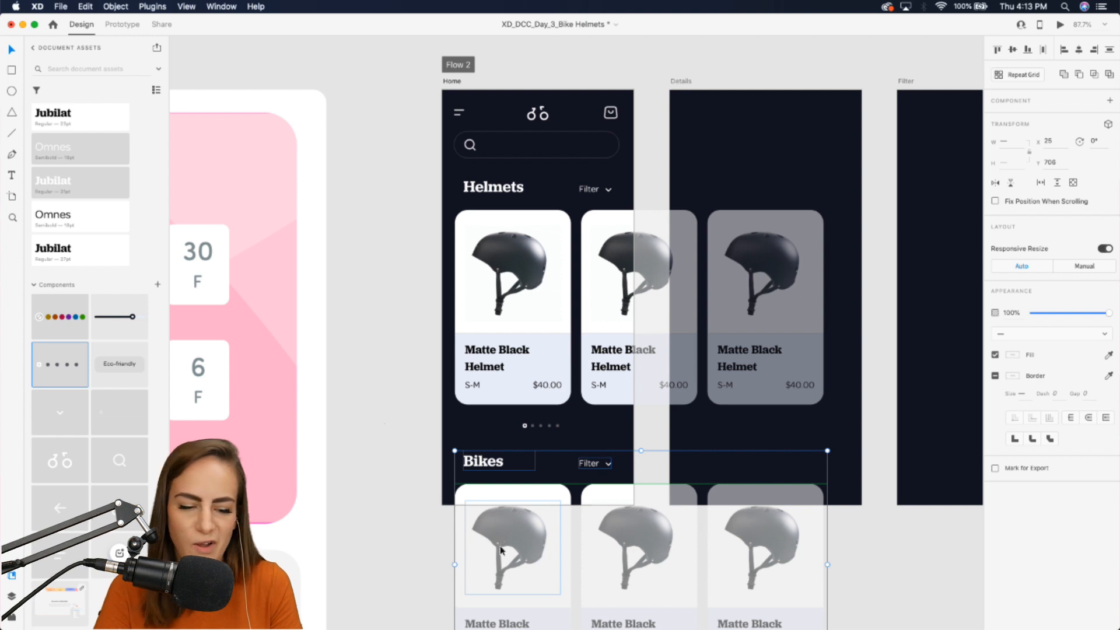
{"action": "left_click", "coordinate": [413, 528]}
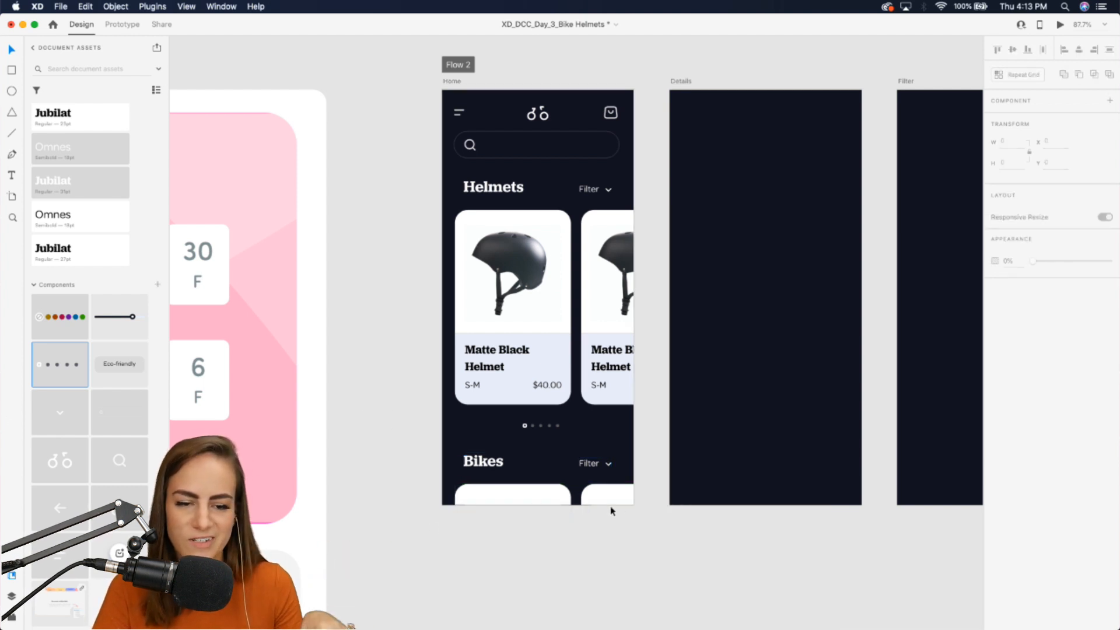
Copy the Home header's menu icon, bike logo and bag icon onto the Details artboard at the same position.
{"action": "scroll", "coordinate": [611, 505], "scroll_direction": "right", "scroll_amount": 5}
{"action": "scroll", "coordinate": [610, 506], "scroll_direction": "right", "scroll_amount": 2}
{"action": "scroll", "coordinate": [610, 506], "scroll_direction": "up", "scroll_amount": 1}
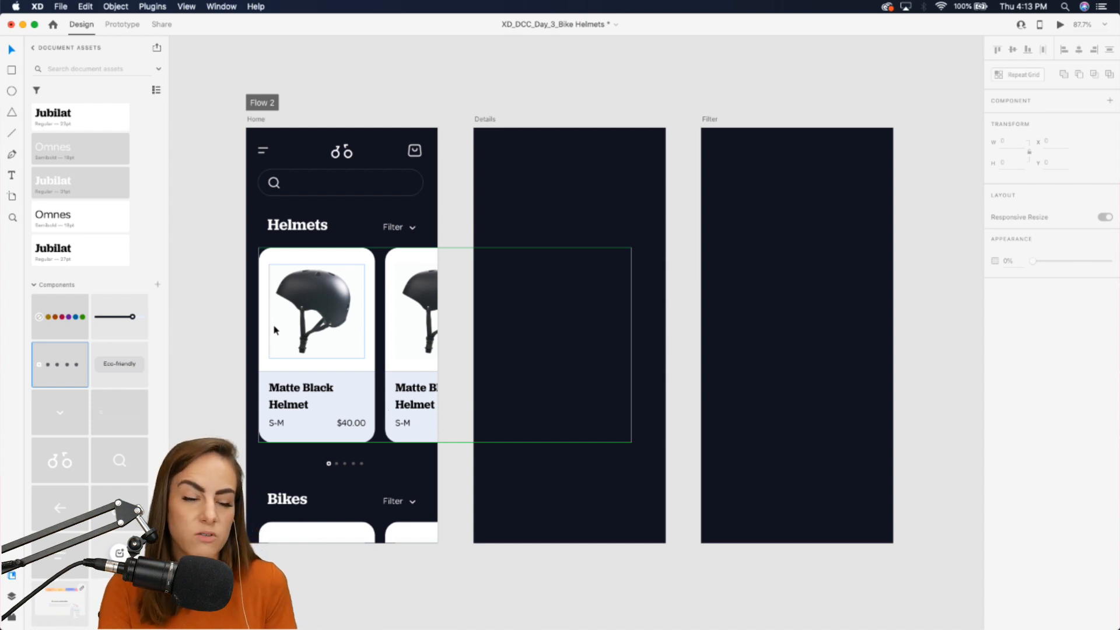
{"action": "left_click_drag", "start_coordinate": [240, 134], "coordinate": [440, 162]}
{"action": "left_click", "coordinate": [569, 201]}
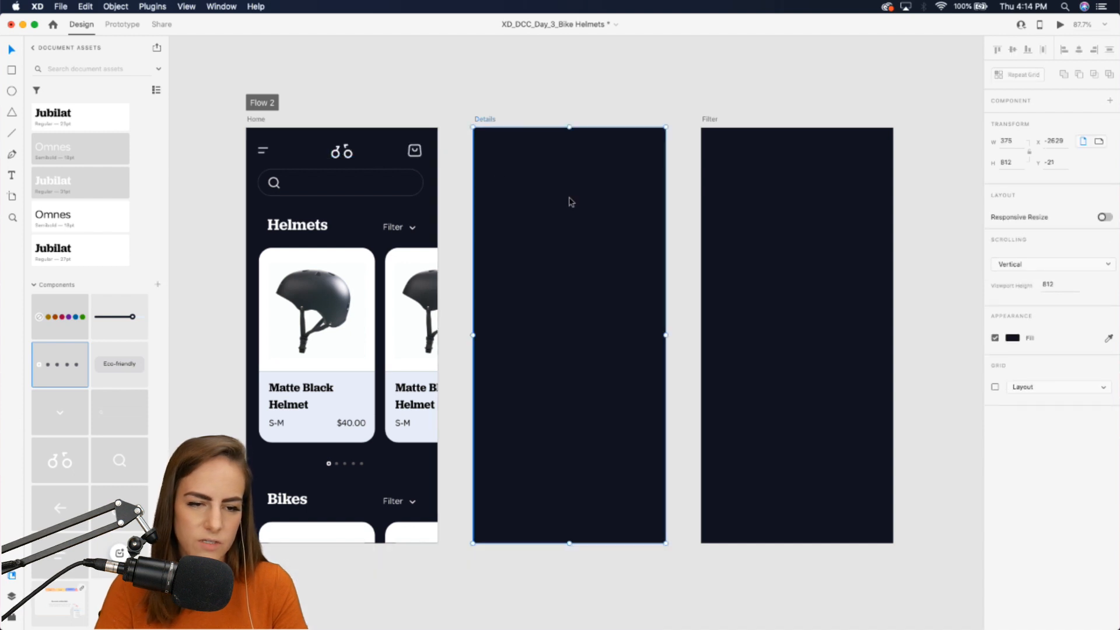
{"action": "key", "text": "super+v"}
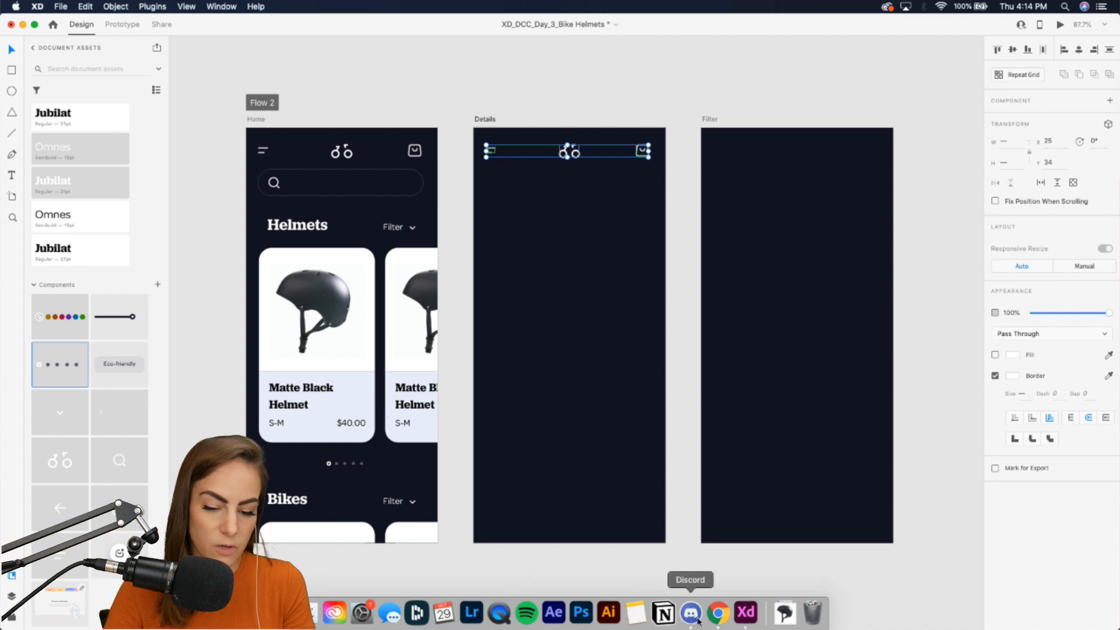
Switch to Chrome, open letsxd.com in a new tab and look over the tutorial topics on its home page.
{"action": "left_click", "coordinate": [718, 623]}
{"action": "left_click", "coordinate": [616, 27]}
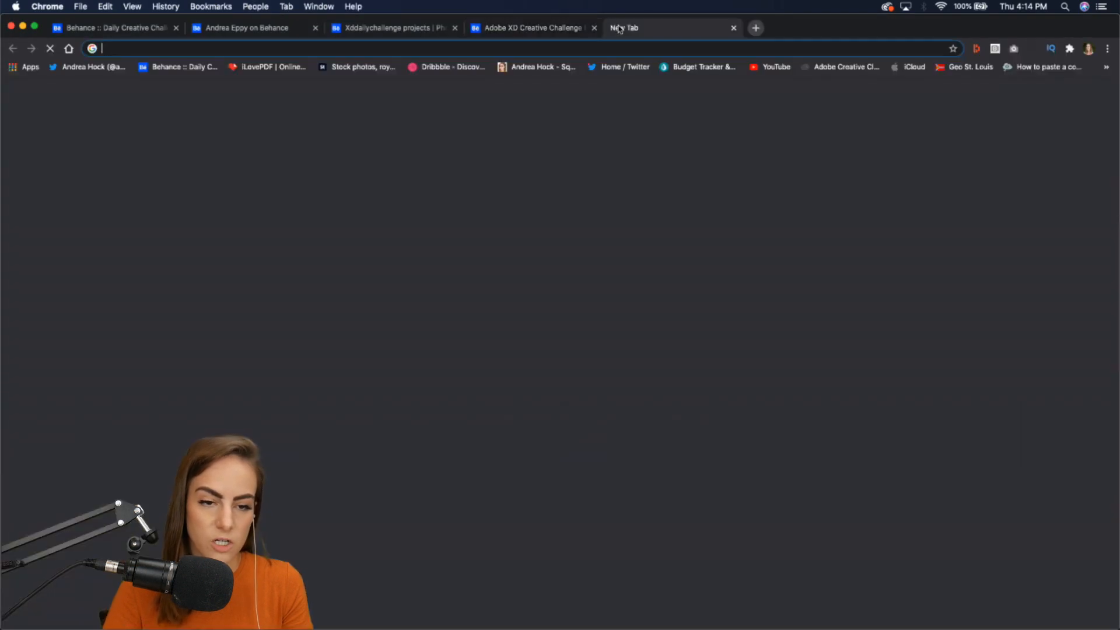
{"action": "type", "text": "lets"}
{"action": "key", "text": "Return"}
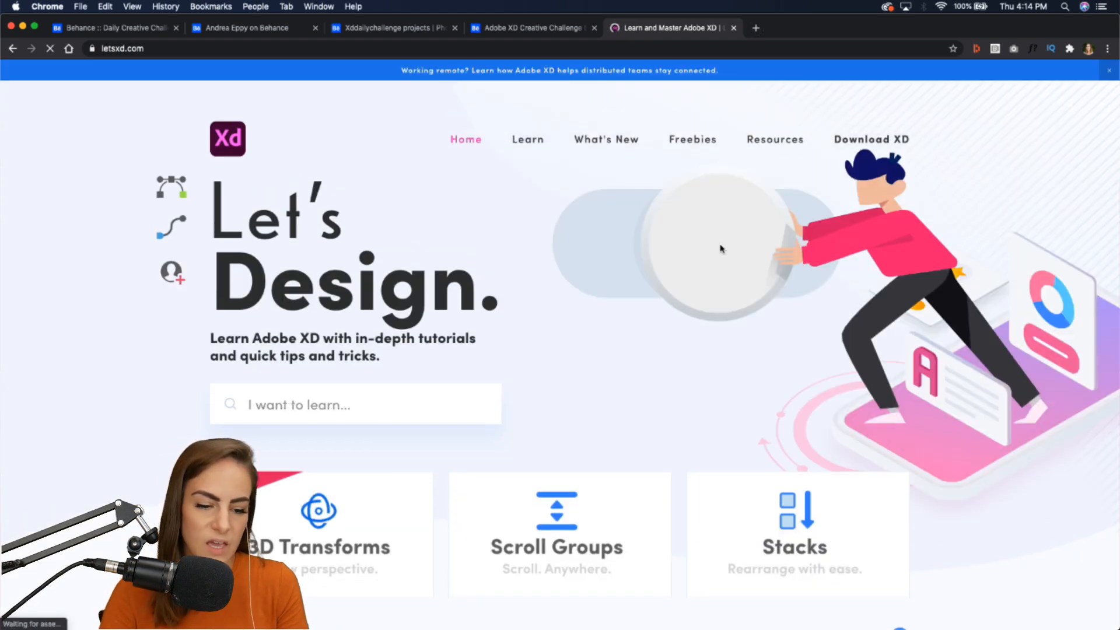
{"action": "scroll", "coordinate": [721, 249], "scroll_direction": "down", "scroll_amount": 2}
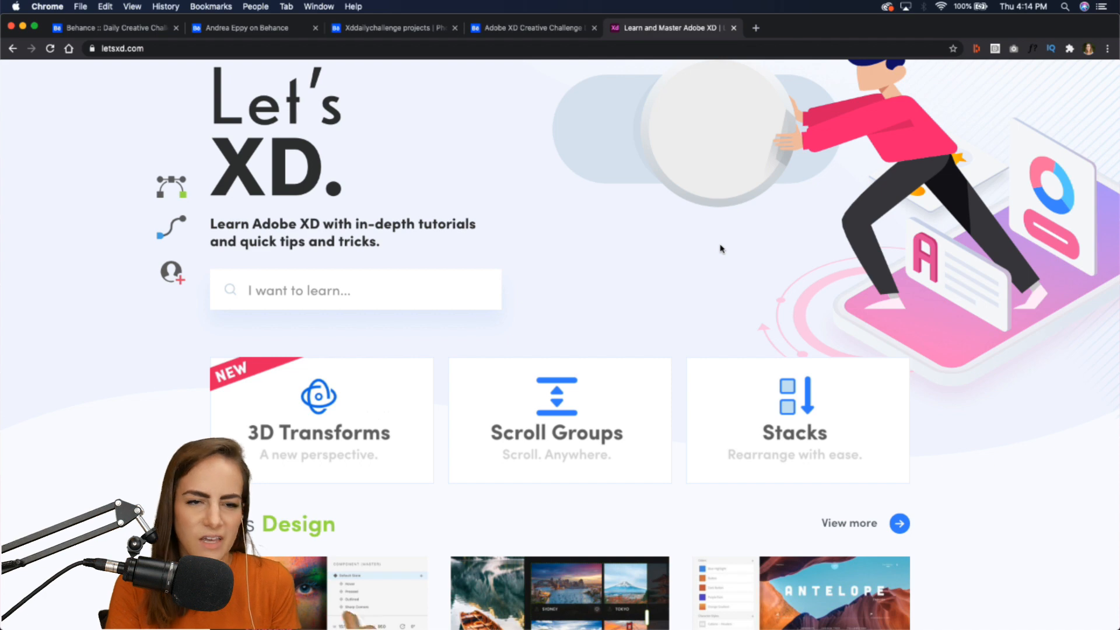
{"action": "scroll", "coordinate": [721, 248], "scroll_direction": "up", "scroll_amount": 3}
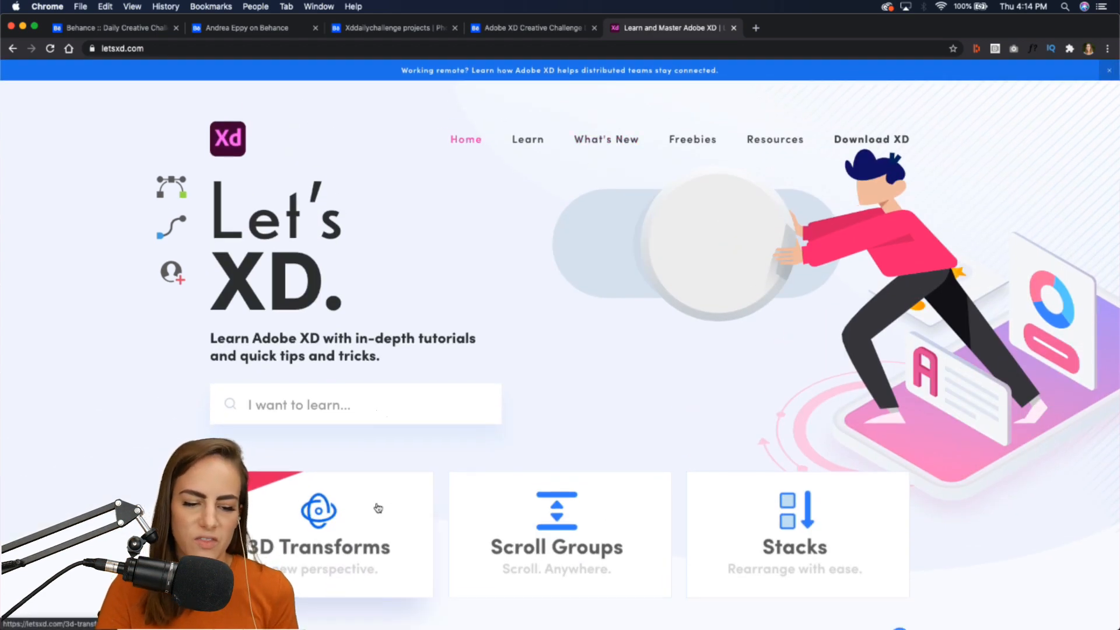
{"action": "scroll", "coordinate": [378, 505], "scroll_direction": "down", "scroll_amount": 5}
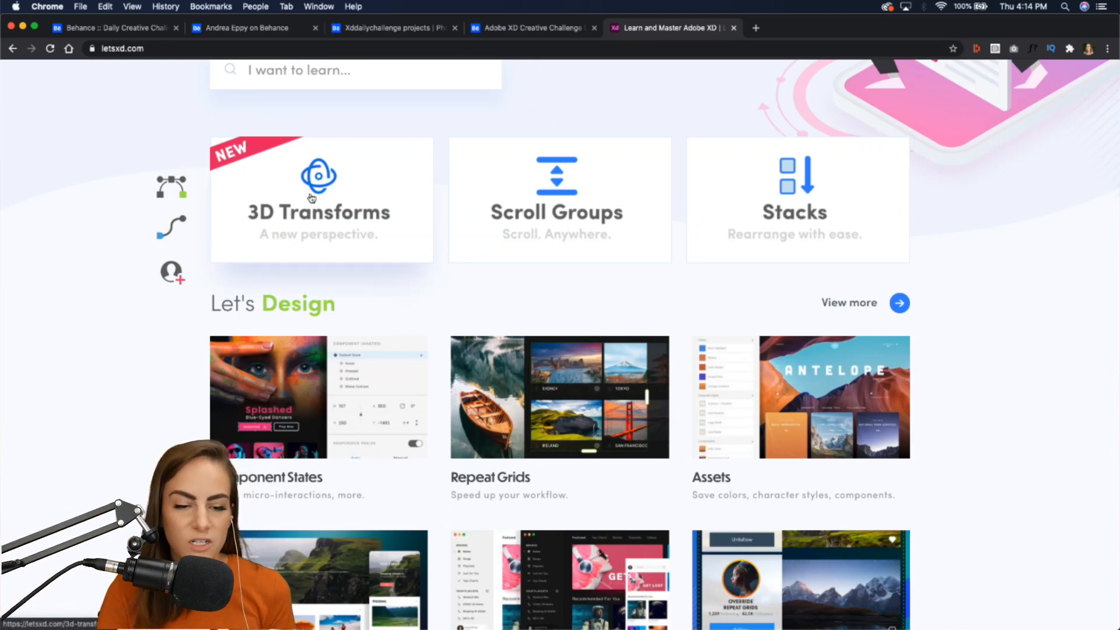
{"action": "scroll", "coordinate": [705, 92], "scroll_direction": "up", "scroll_amount": 5}
Open the What's New page on letsxd.com and review the new features in Adobe XD 34.
{"action": "left_click", "coordinate": [615, 118]}
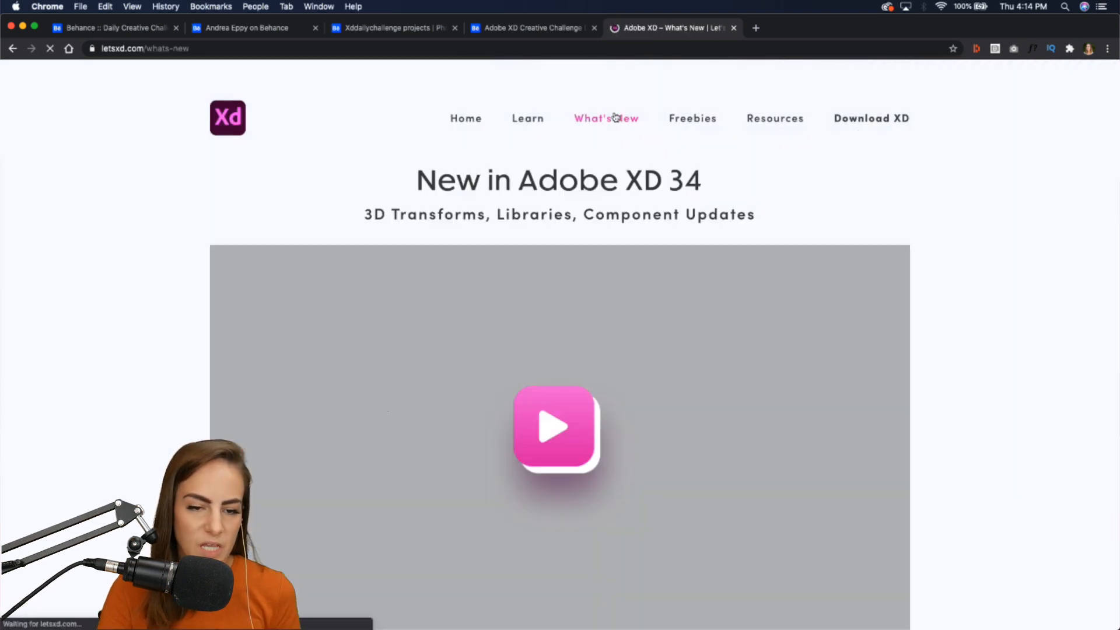
{"action": "scroll", "coordinate": [1062, 295], "scroll_direction": "down", "scroll_amount": 4}
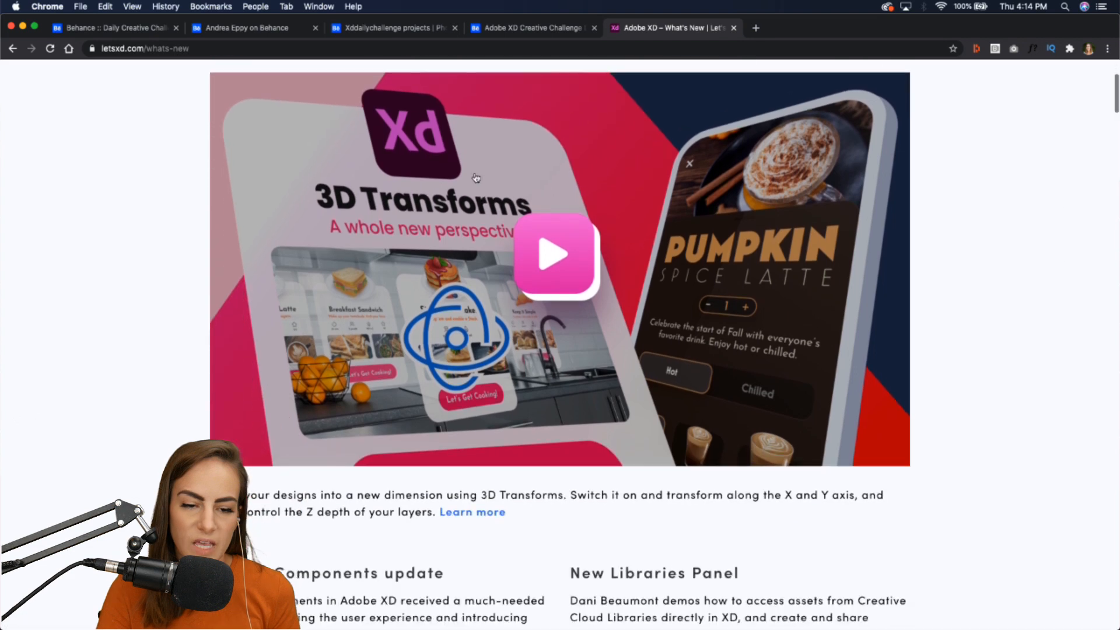
{"action": "scroll", "coordinate": [407, 469], "scroll_direction": "down", "scroll_amount": 4}
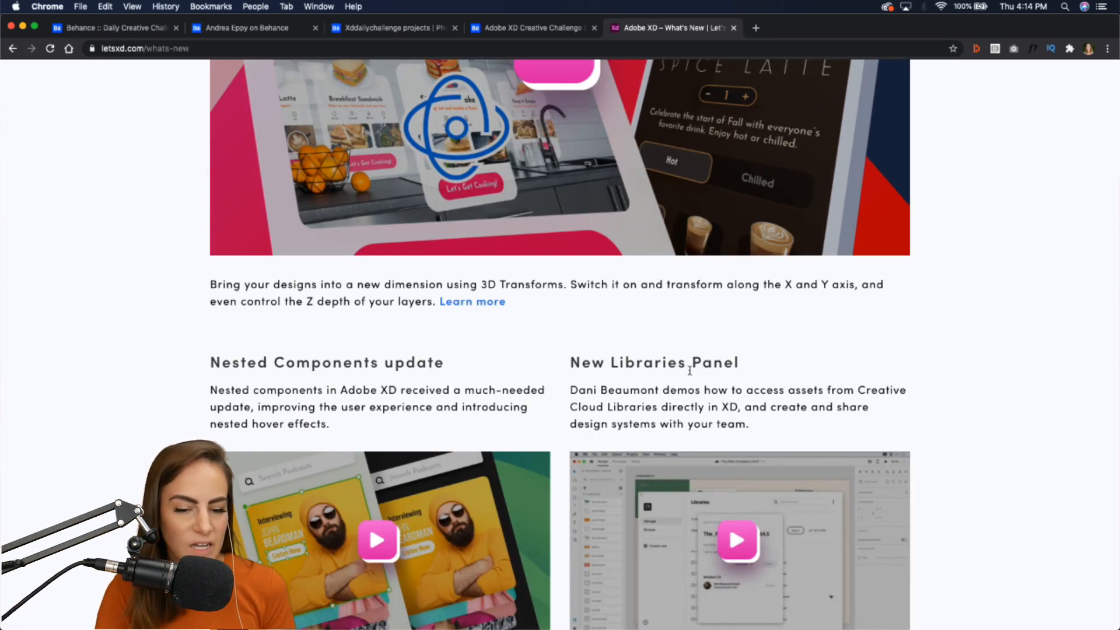
{"action": "scroll", "coordinate": [659, 374], "scroll_direction": "down", "scroll_amount": 8}
{"action": "scroll", "coordinate": [659, 375], "scroll_direction": "up", "scroll_amount": 15}
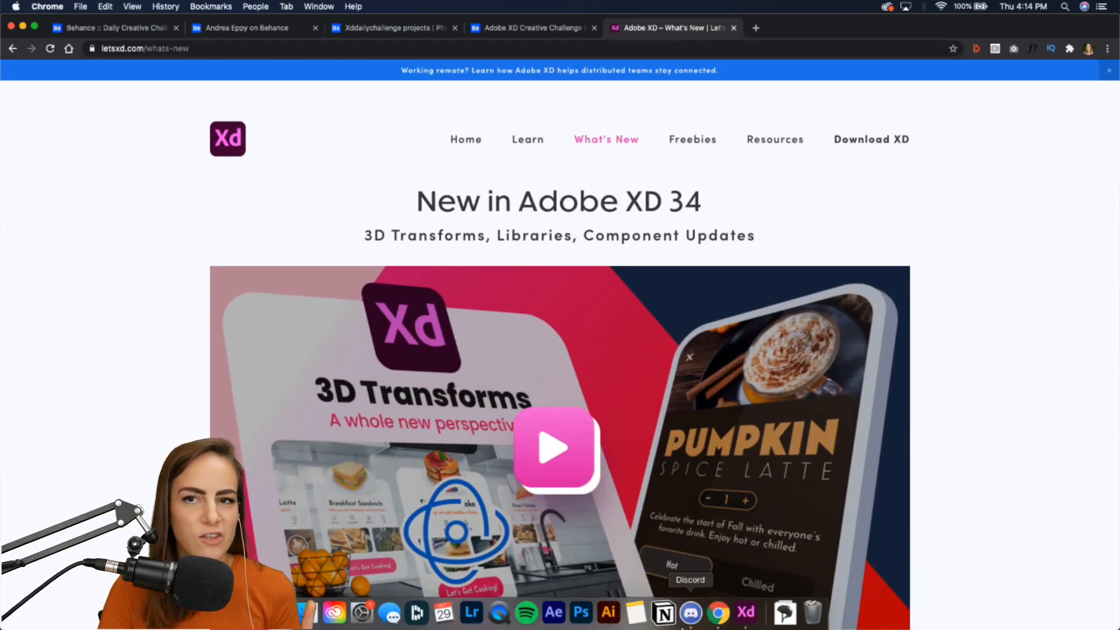
Switch back to Adobe XD and place the back arrow component on the Details artboard, directly below the menu icon.
{"action": "left_click", "coordinate": [752, 617]}
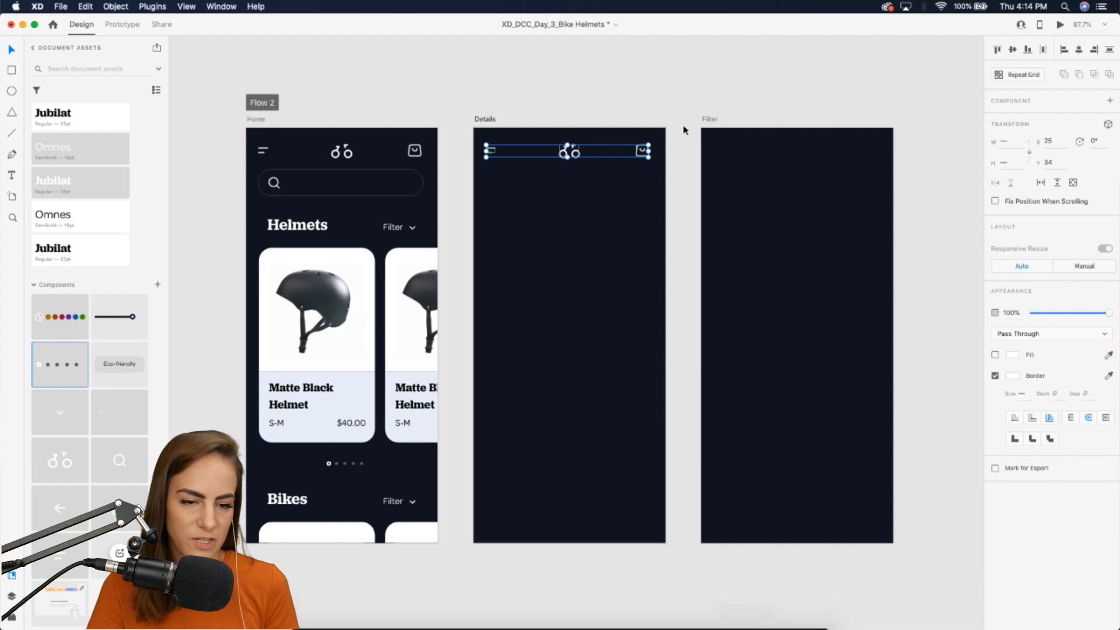
{"action": "left_click", "coordinate": [690, 100]}
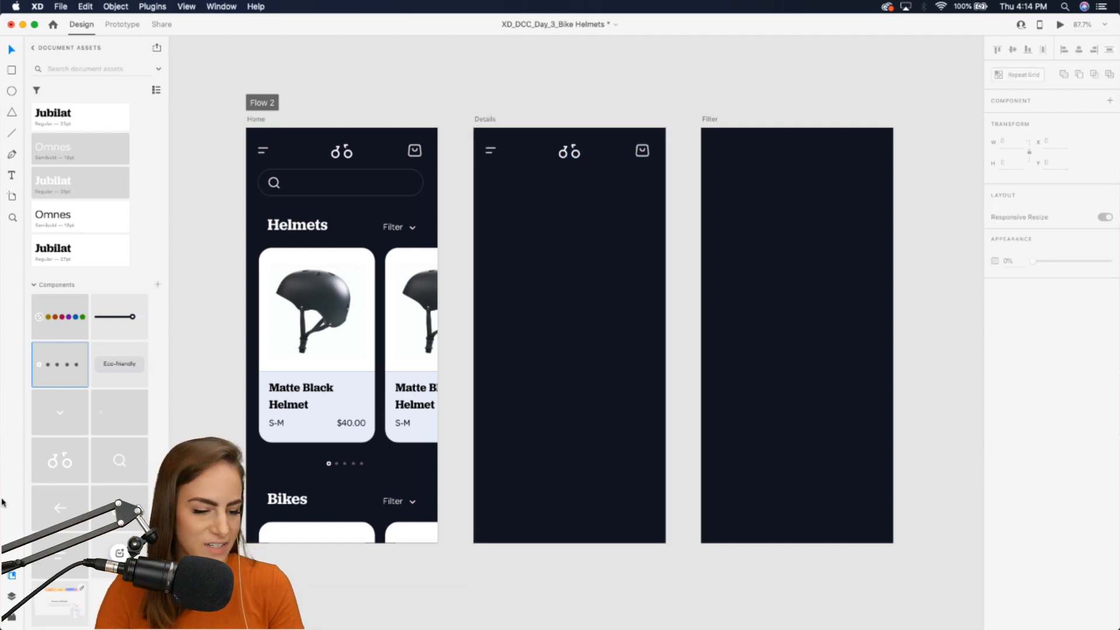
{"action": "left_click_drag", "start_coordinate": [58, 509], "coordinate": [511, 240]}
{"action": "left_click", "coordinate": [534, 221]}
{"action": "scroll", "coordinate": [536, 218], "scroll_direction": "up", "scroll_amount": 5}
{"action": "scroll", "coordinate": [536, 217], "scroll_direction": "left", "scroll_amount": 2}
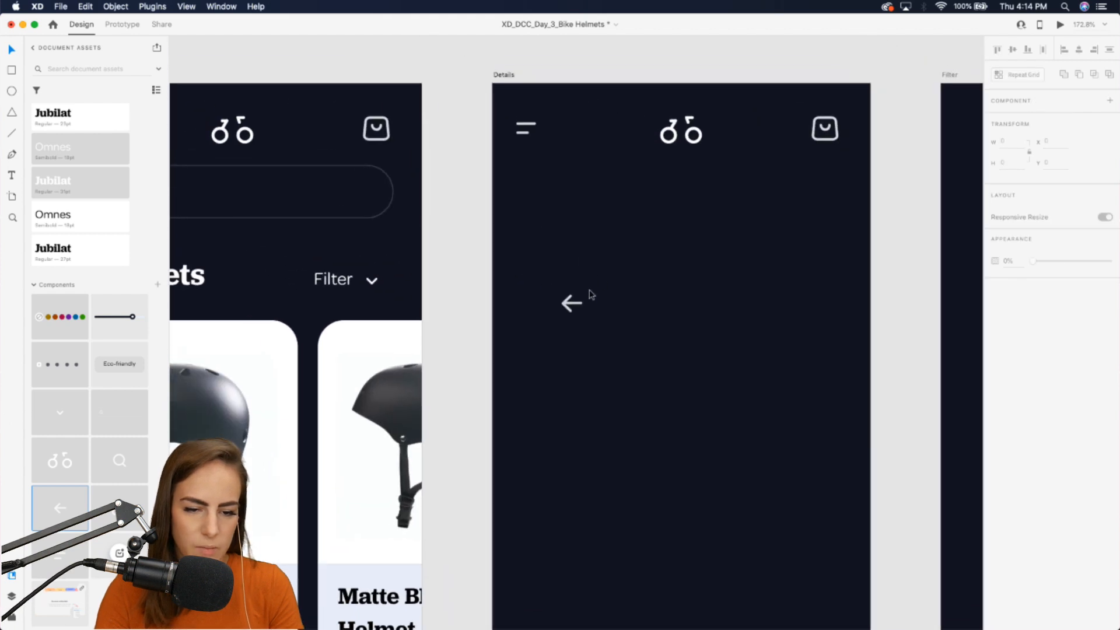
{"action": "left_click_drag", "start_coordinate": [568, 304], "coordinate": [521, 191]}
{"action": "left_click", "coordinate": [587, 241]}
Draw a horizontal divider line about 317 wide between the Details header icons and the back arrow, at about Y 81.5.
{"action": "scroll", "coordinate": [587, 241], "scroll_direction": "down", "scroll_amount": 5}
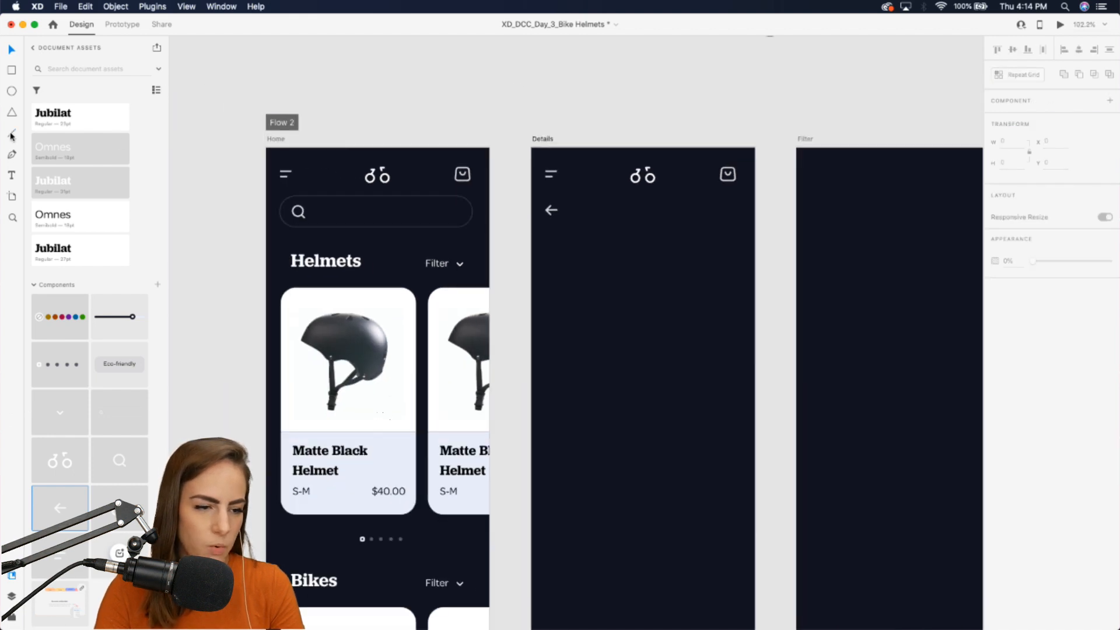
{"action": "scroll", "coordinate": [619, 178], "scroll_direction": "up", "scroll_amount": 4}
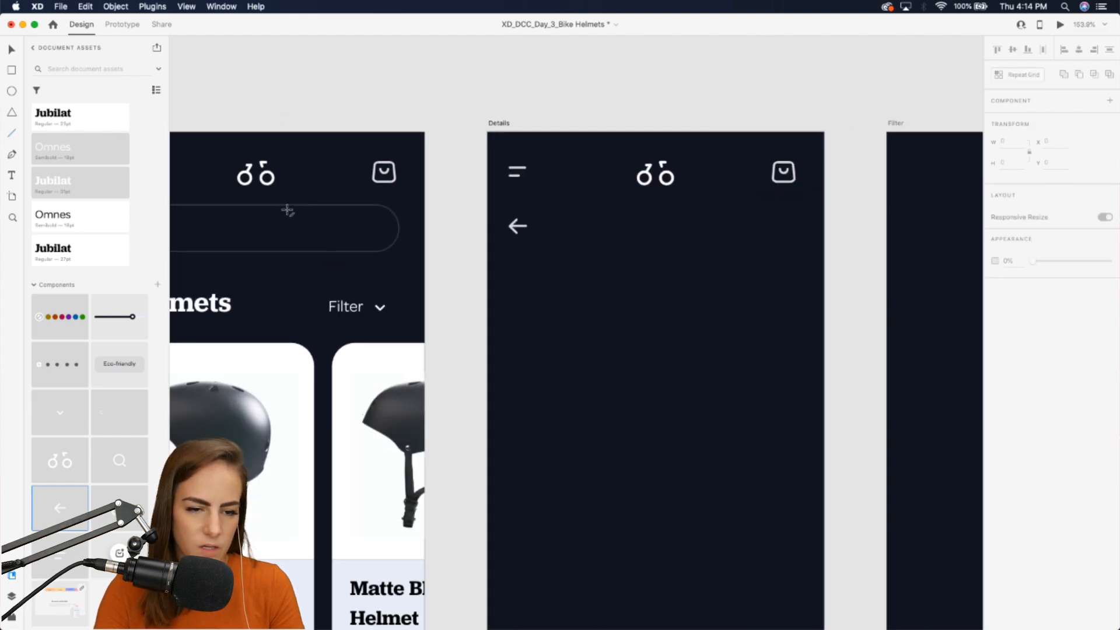
{"action": "left_click_drag", "start_coordinate": [268, 204], "coordinate": [795, 210]}
{"action": "scroll", "coordinate": [795, 212], "scroll_direction": "down", "scroll_amount": 3}
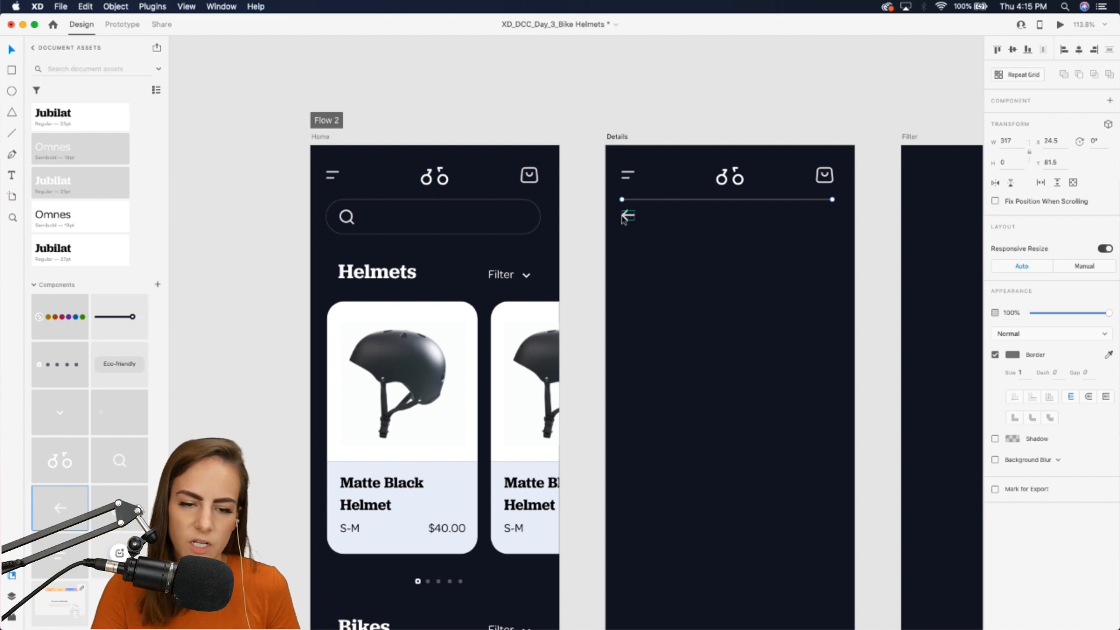
Lower the opacity of the Details divider line to 39%.
{"action": "scroll", "coordinate": [627, 218], "scroll_direction": "up", "scroll_amount": 5}
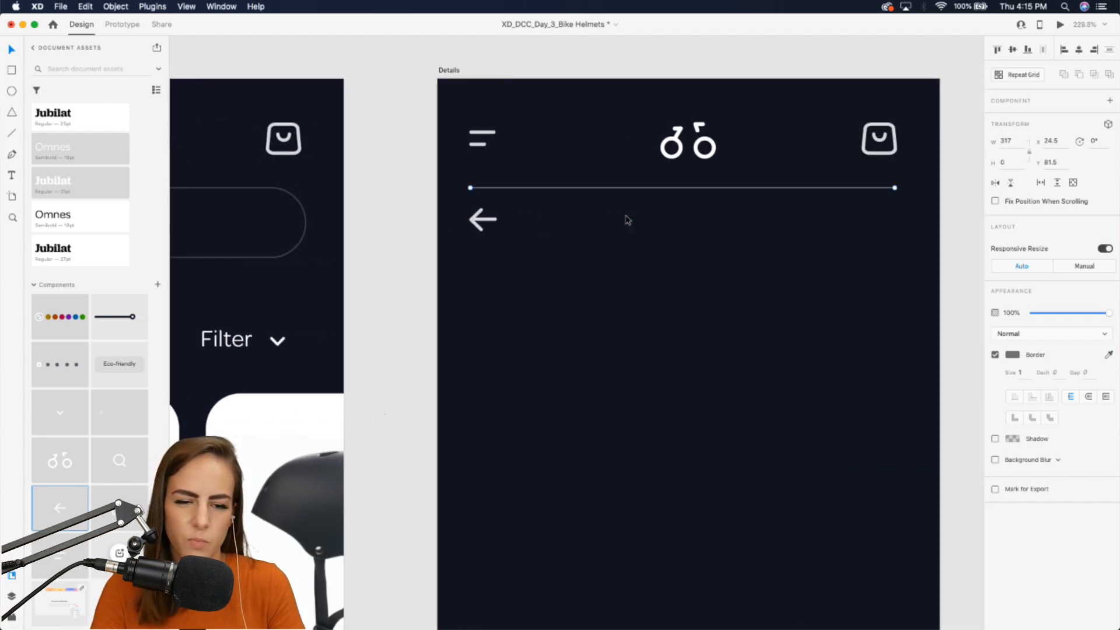
{"action": "left_click_drag", "start_coordinate": [1068, 312], "coordinate": [1063, 312]}
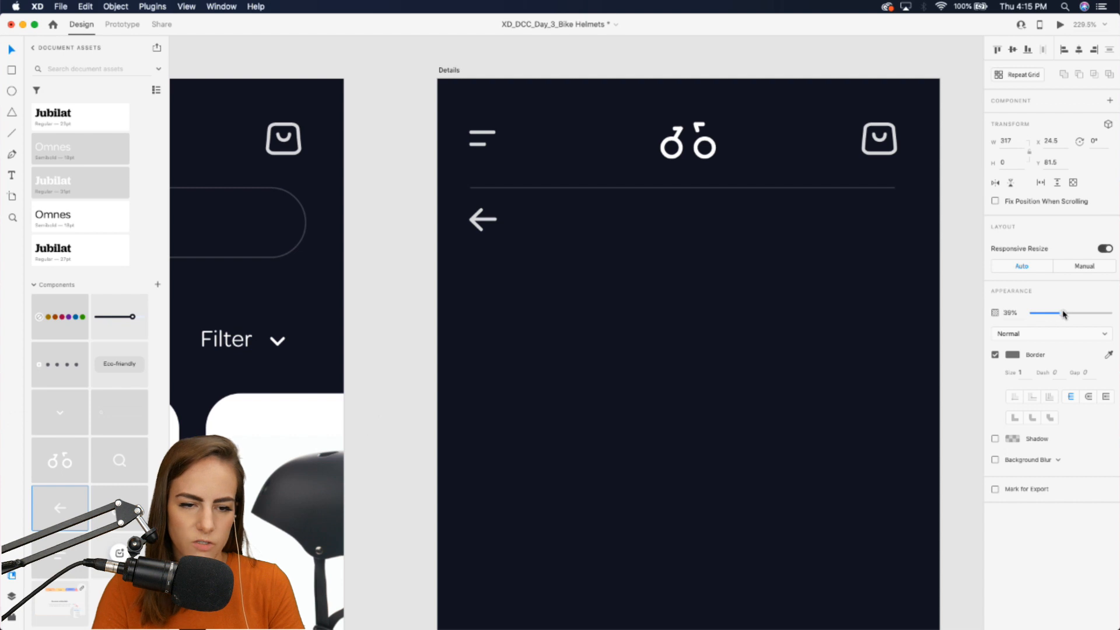
{"action": "left_click", "coordinate": [777, 318]}
{"action": "scroll", "coordinate": [777, 318], "scroll_direction": "down", "scroll_amount": 5}
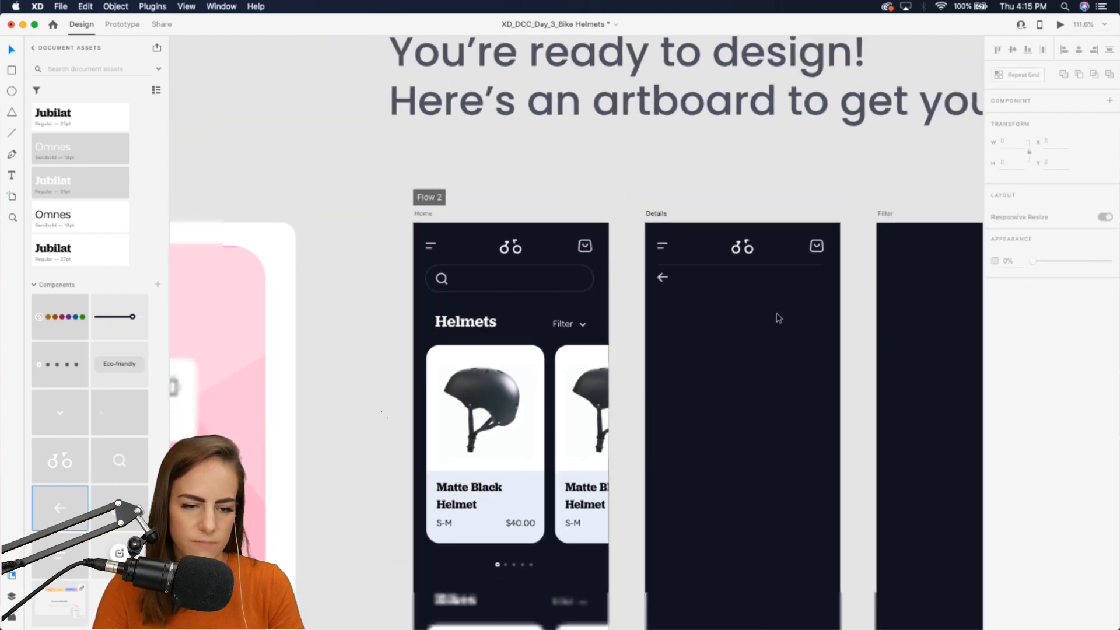
{"action": "scroll", "coordinate": [777, 318], "scroll_direction": "down", "scroll_amount": 3}
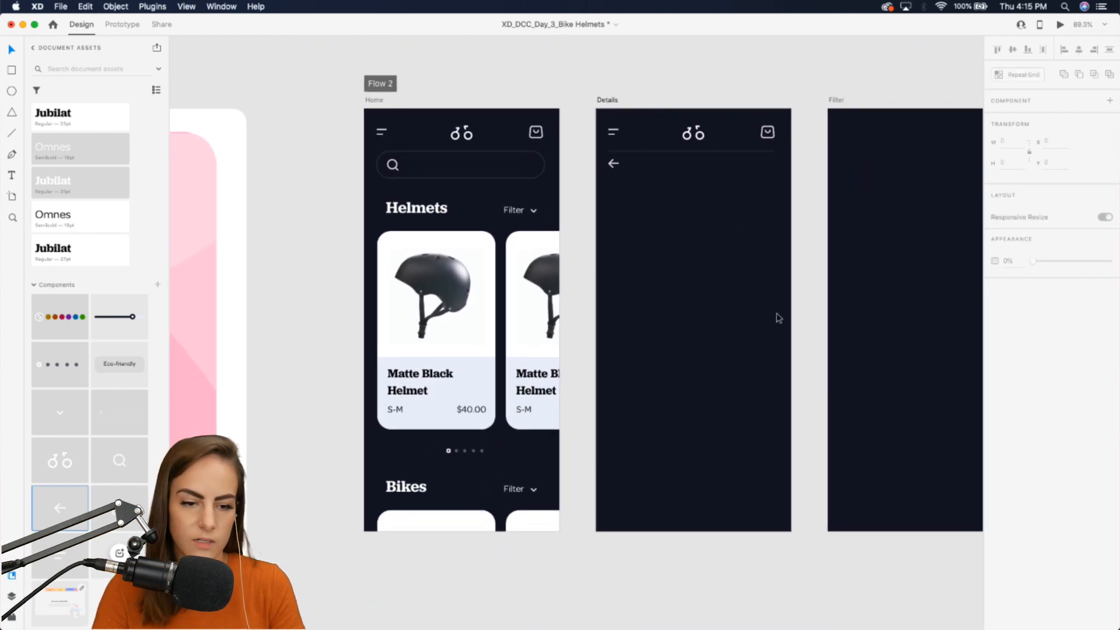
Ungroup the Helmets card repeat grid on the Home artboard and delete its third card.
{"action": "left_click", "coordinate": [399, 311]}
{"action": "left_click", "coordinate": [1023, 75]}
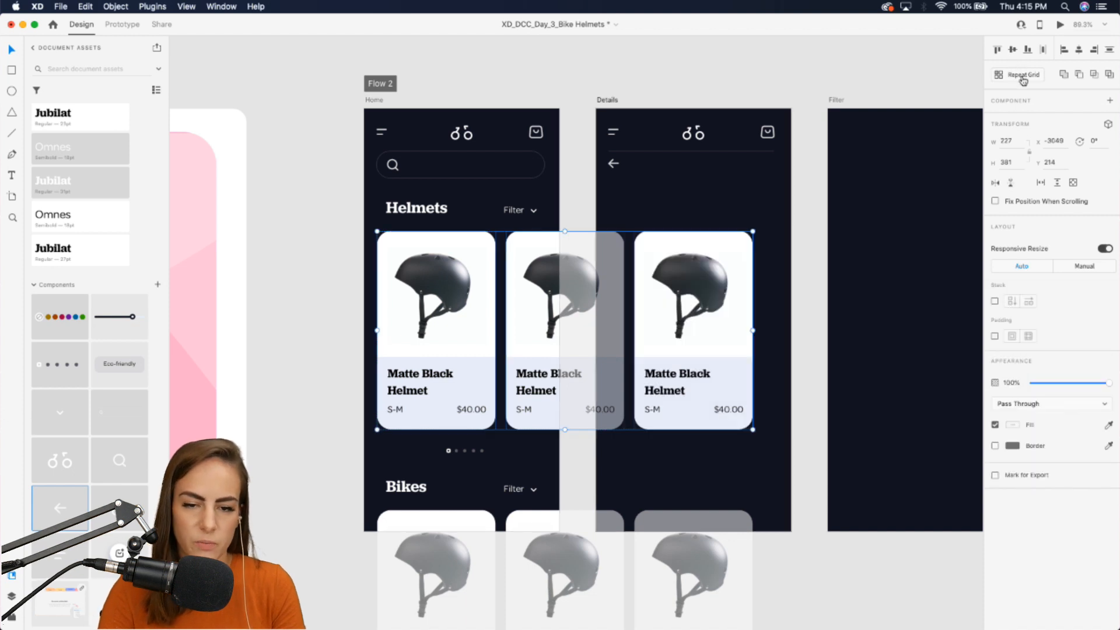
{"action": "left_click", "coordinate": [692, 286]}
{"action": "key", "text": "Delete"}
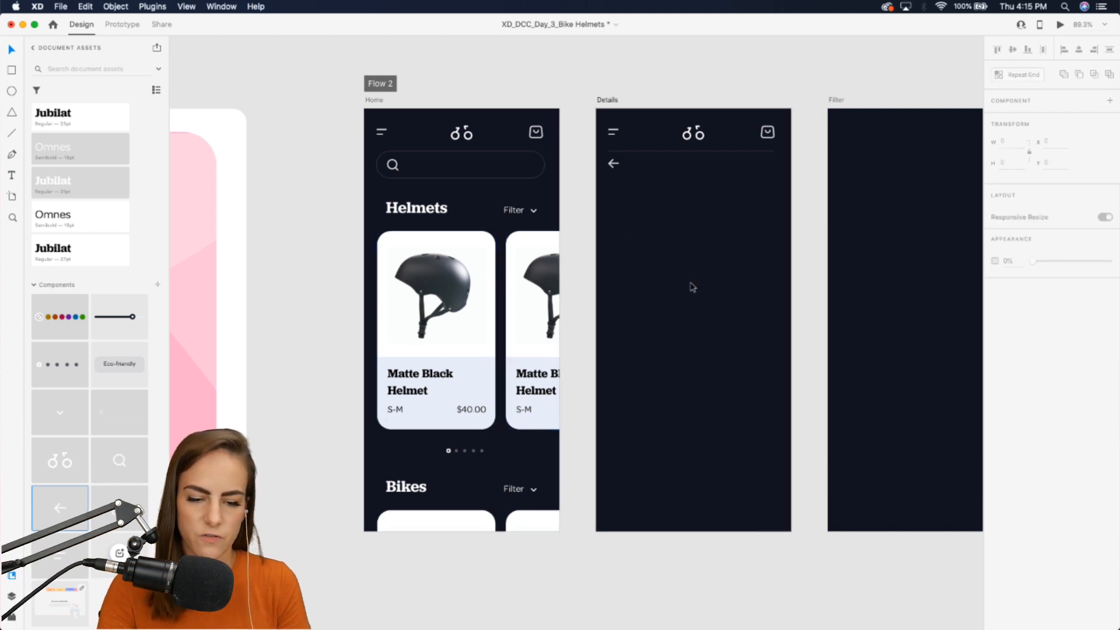
Copy the first Matte Black Helmet card onto the Details artboard and position it below the back arrow at about X 82, Y 161.
{"action": "left_click", "coordinate": [433, 333]}
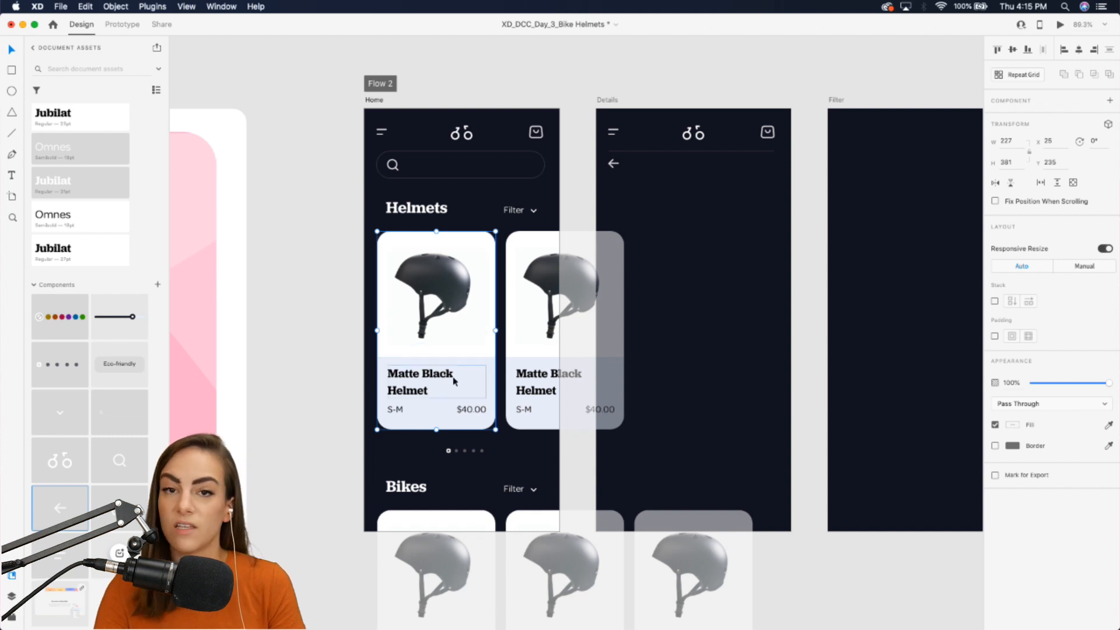
{"action": "left_click", "coordinate": [684, 315]}
{"action": "scroll", "coordinate": [685, 315], "scroll_direction": "right", "scroll_amount": 2}
{"action": "key", "text": "super+v"}
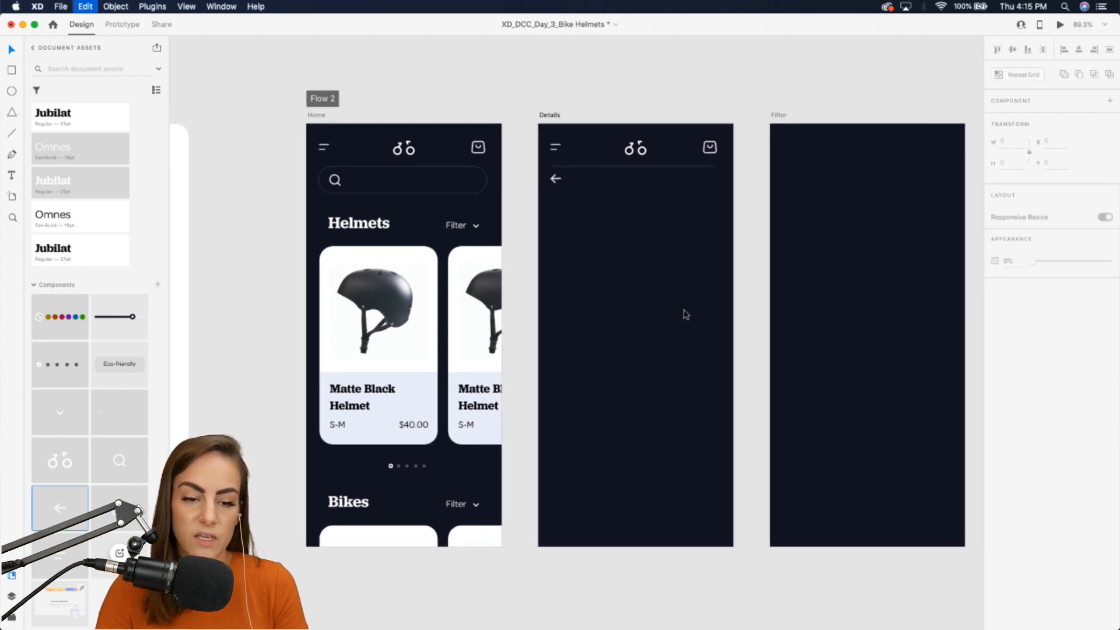
{"action": "left_click_drag", "start_coordinate": [608, 289], "coordinate": [637, 251]}
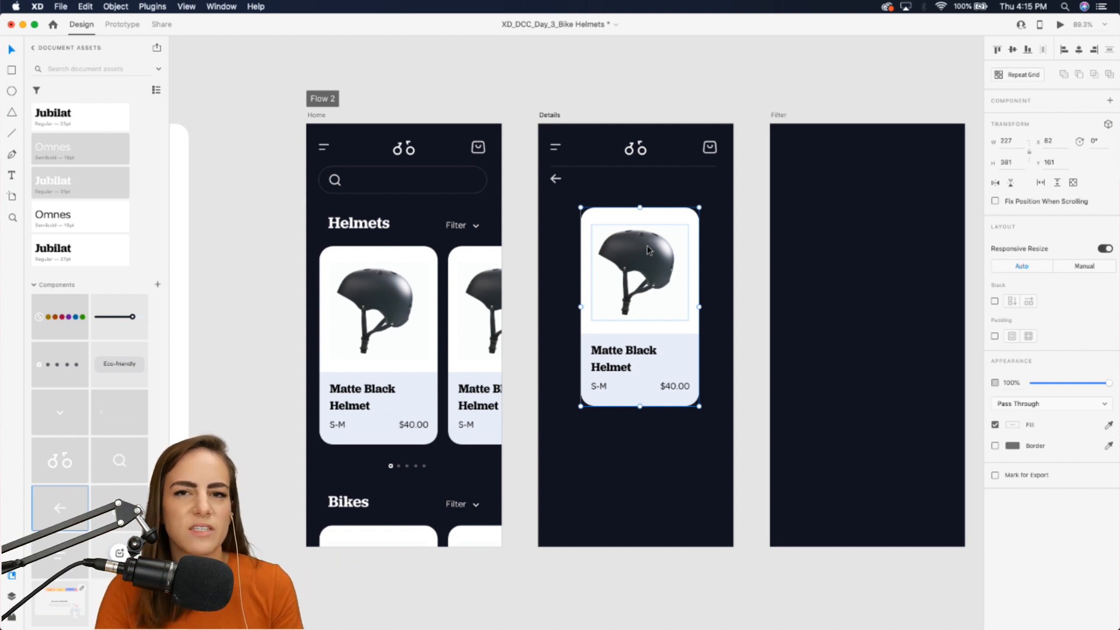
Show the Home artboard's layers and select the bike helmet image inside the first Helmets card.
{"action": "left_click", "coordinate": [417, 300]}
{"action": "left_click", "coordinate": [11, 597]}
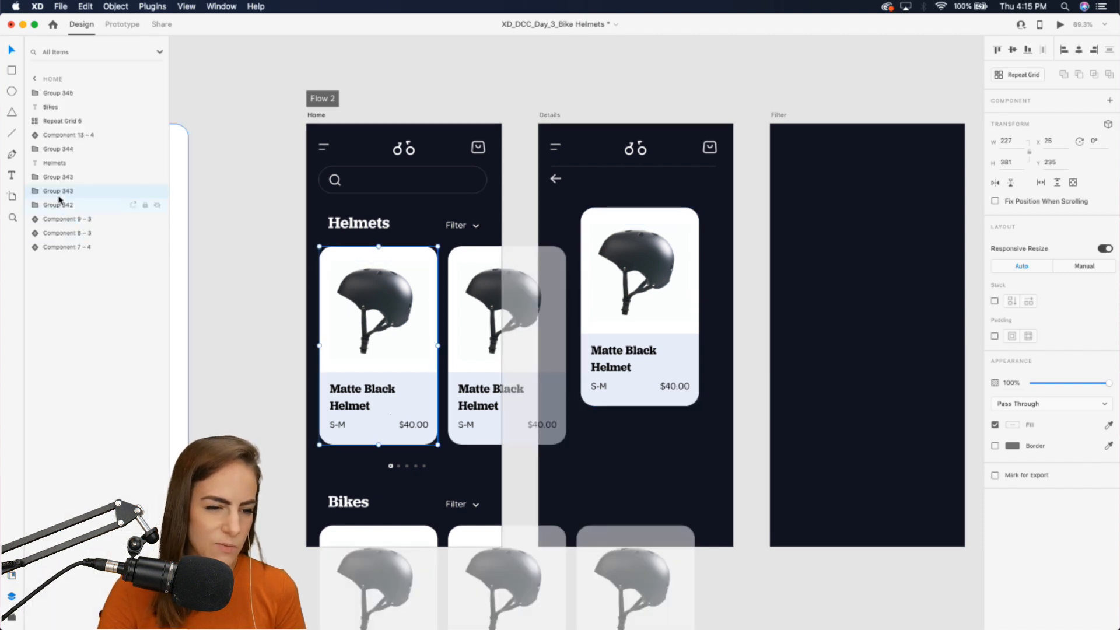
{"action": "double_click", "coordinate": [408, 358]}
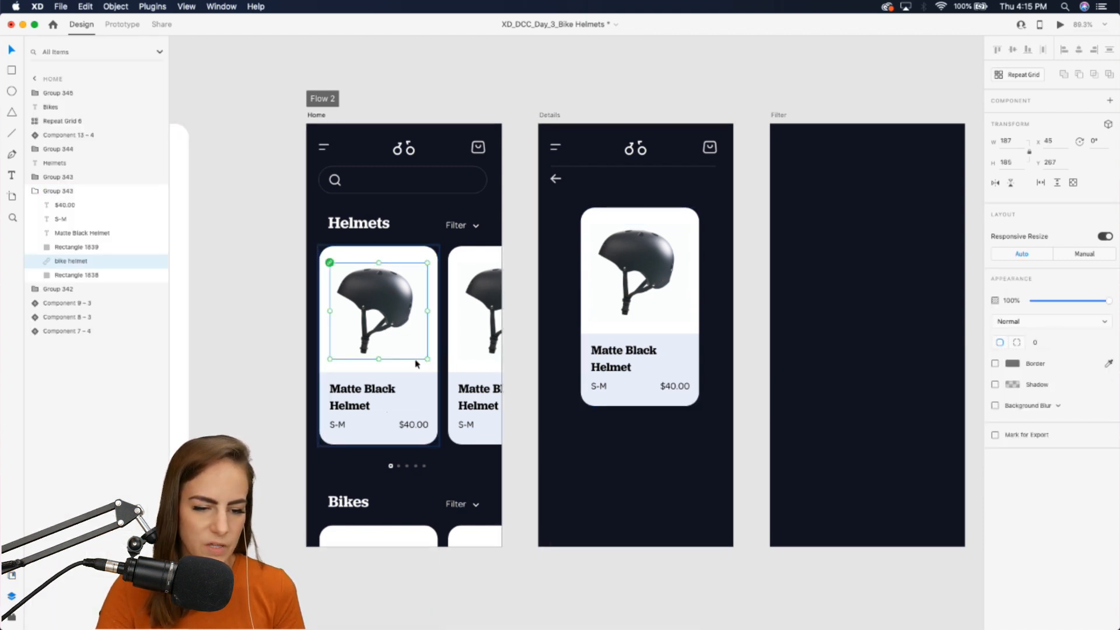
{"action": "left_click", "coordinate": [414, 361]}
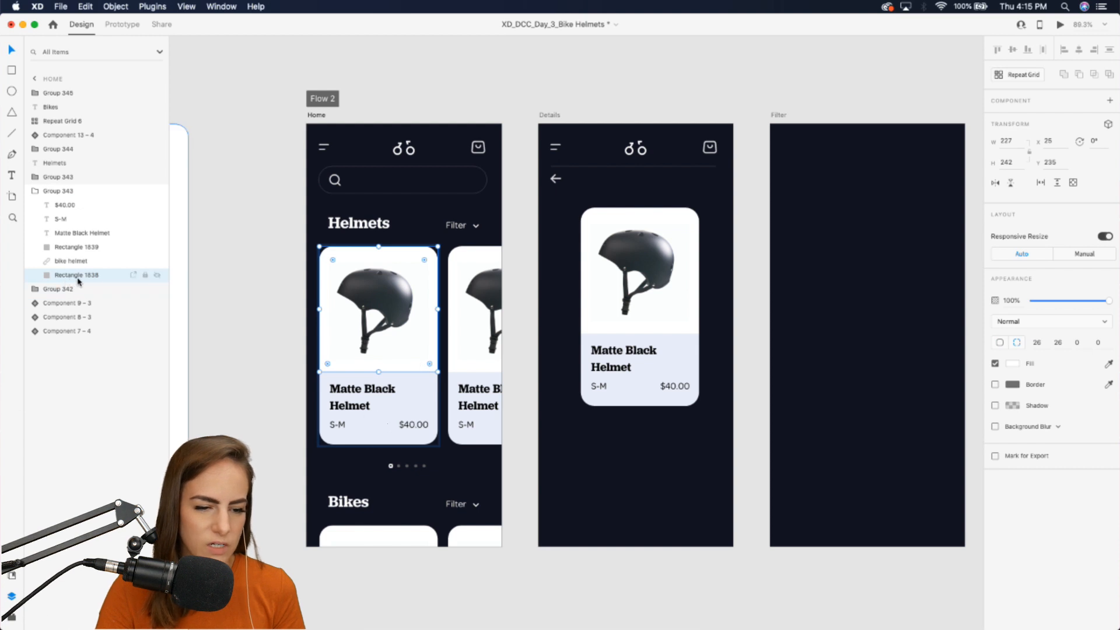
{"action": "double_click", "coordinate": [690, 327]}
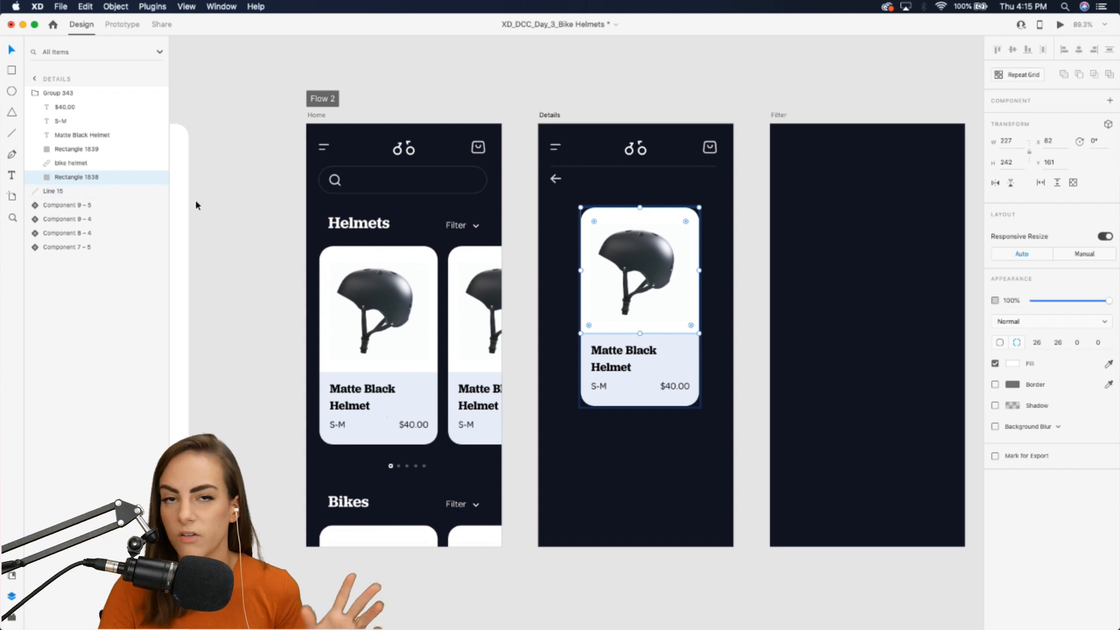
{"action": "left_click", "coordinate": [749, 280]}
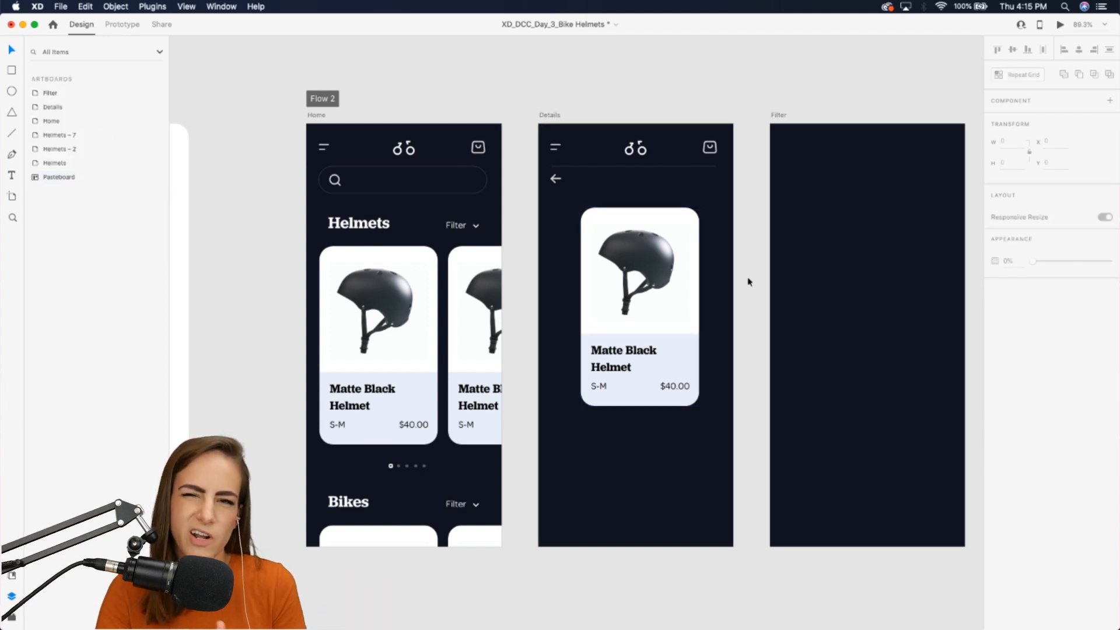
Raise the white image rectangle on the Details artboard, resize it to about 200 × 246, and round all its corners to about 27.
{"action": "scroll", "coordinate": [749, 281], "scroll_direction": "up", "scroll_amount": 3}
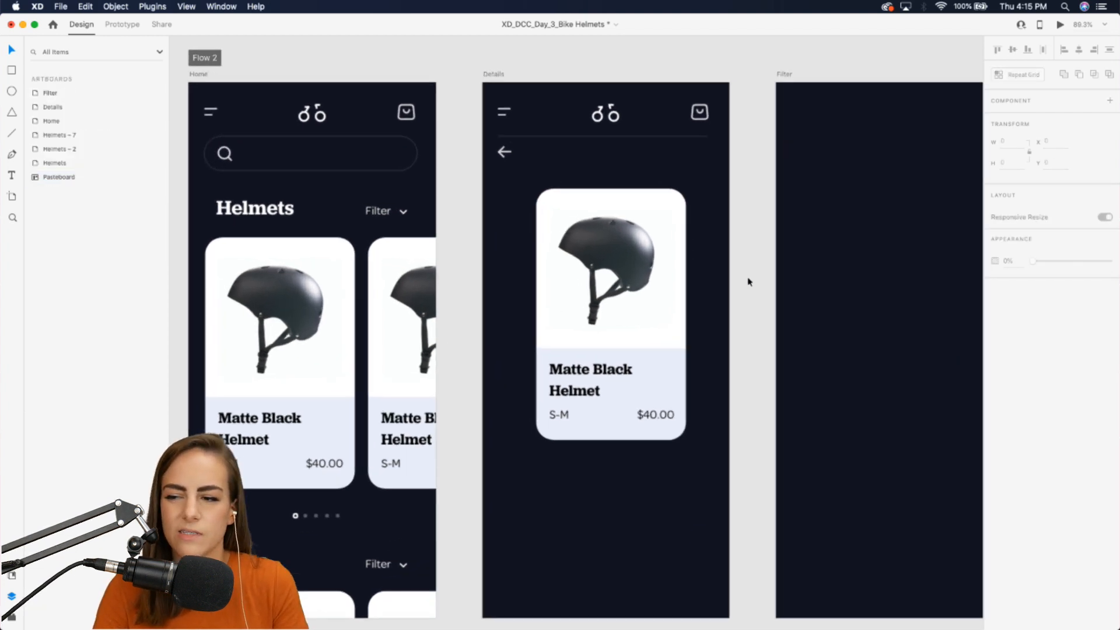
{"action": "left_click", "coordinate": [647, 205]}
{"action": "double_click", "coordinate": [630, 202]}
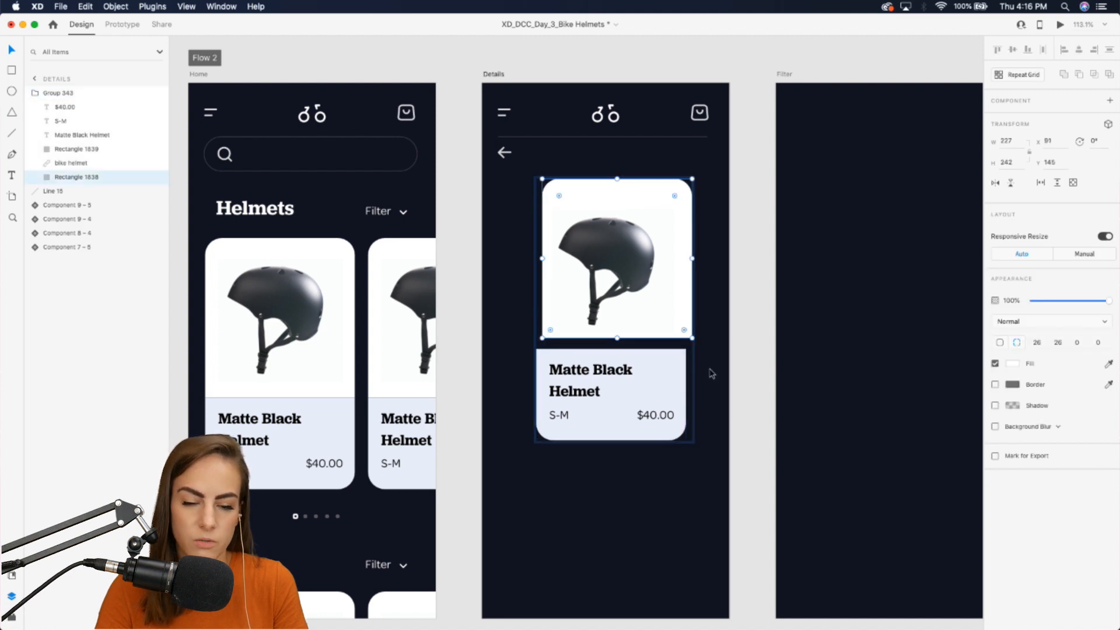
{"action": "left_click_drag", "start_coordinate": [689, 340], "coordinate": [661, 333]}
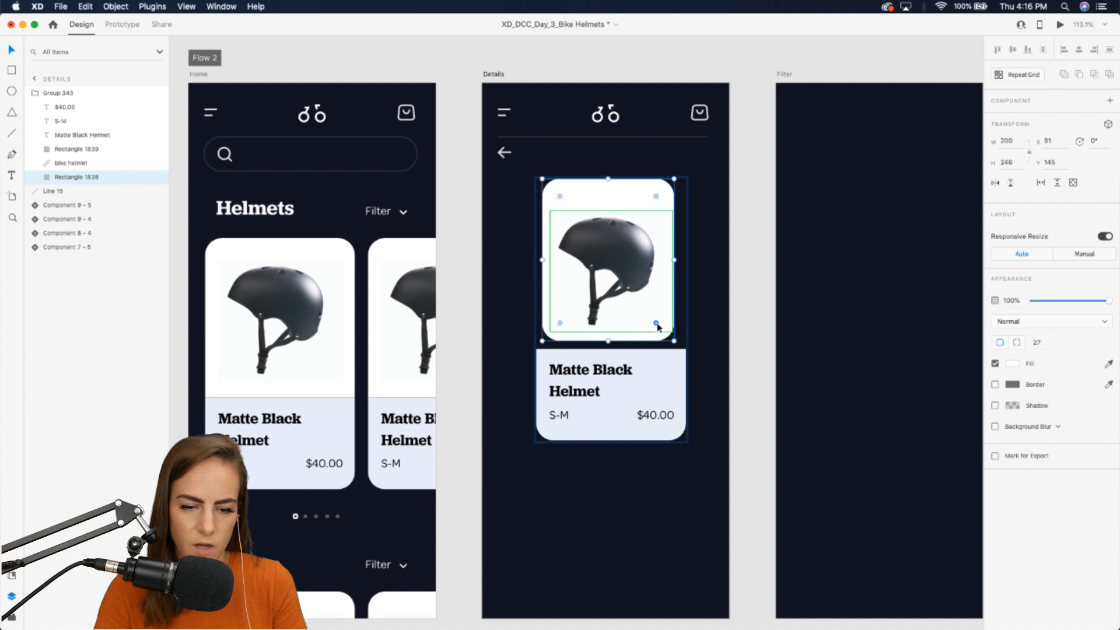
Enlarge the lavender text panel on the Details artboard to about 319 × 433 so it overlaps the helmet card and nearly reaches the artboard's bottom.
{"action": "left_click", "coordinate": [664, 378]}
{"action": "left_click", "coordinate": [665, 381]}
{"action": "scroll", "coordinate": [663, 373], "scroll_direction": "down", "scroll_amount": 5}
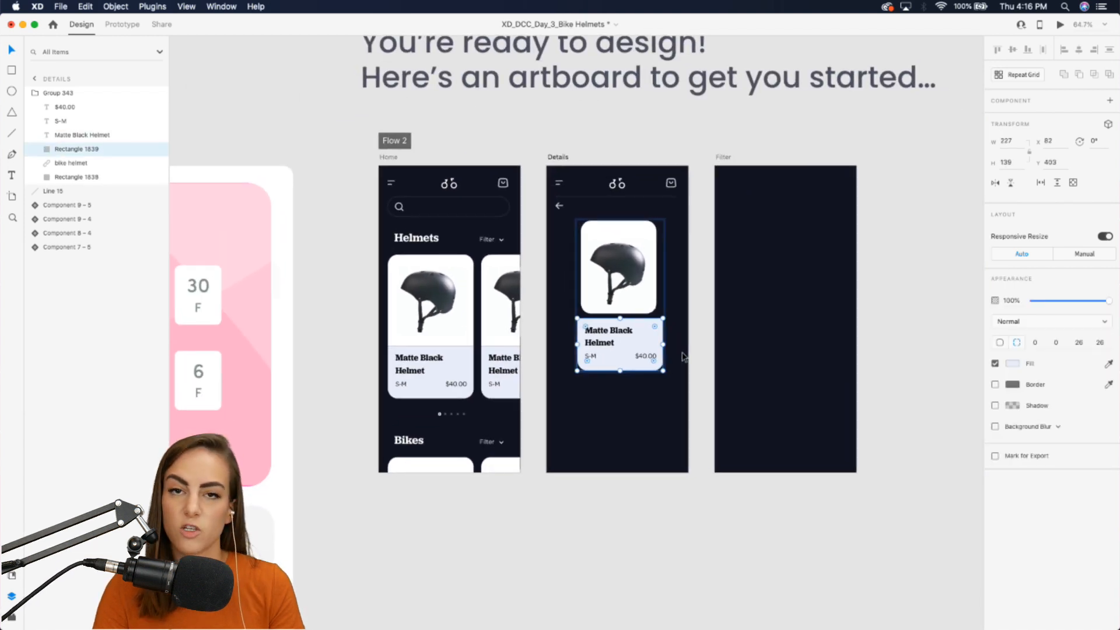
{"action": "left_click_drag", "start_coordinate": [577, 318], "coordinate": [556, 297]}
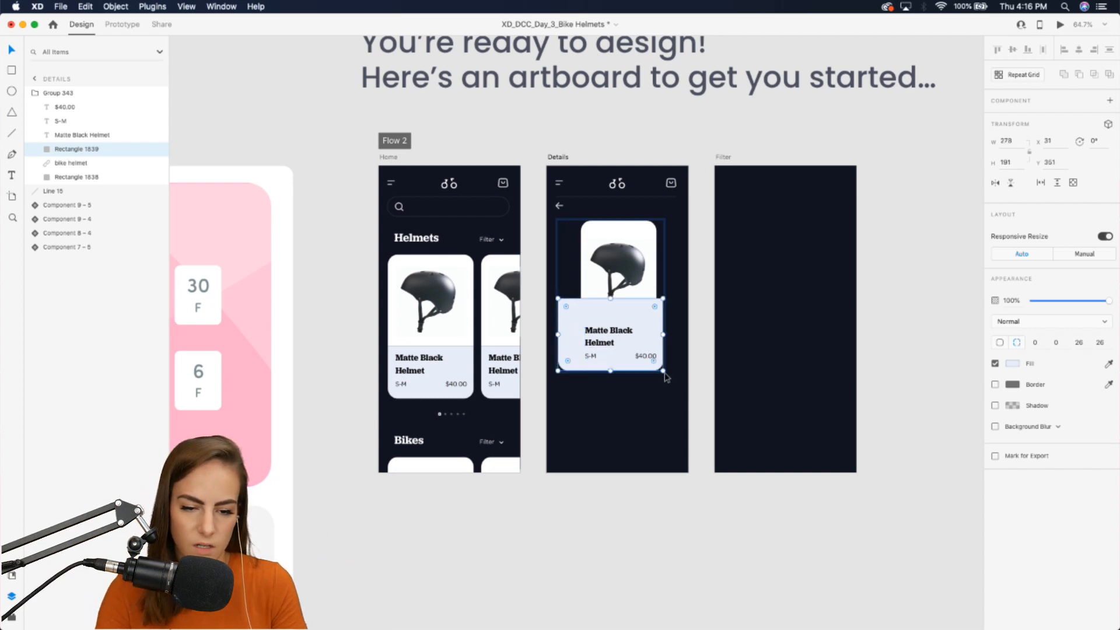
{"action": "left_click_drag", "start_coordinate": [663, 370], "coordinate": [659, 457]}
Send the lavender panel behind both the helmet image and the white rectangle.
{"action": "key", "text": "super+["}
{"action": "scroll", "coordinate": [660, 456], "scroll_direction": "up", "scroll_amount": 5}
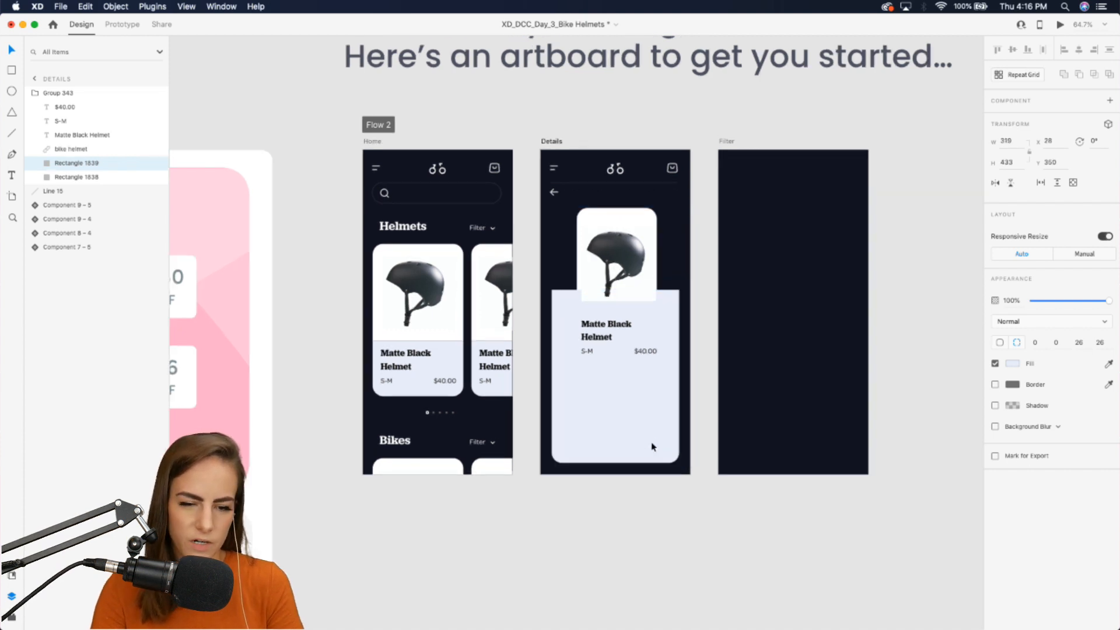
{"action": "key", "text": "super+["}
{"action": "scroll", "coordinate": [667, 383], "scroll_direction": "down", "scroll_amount": 3}
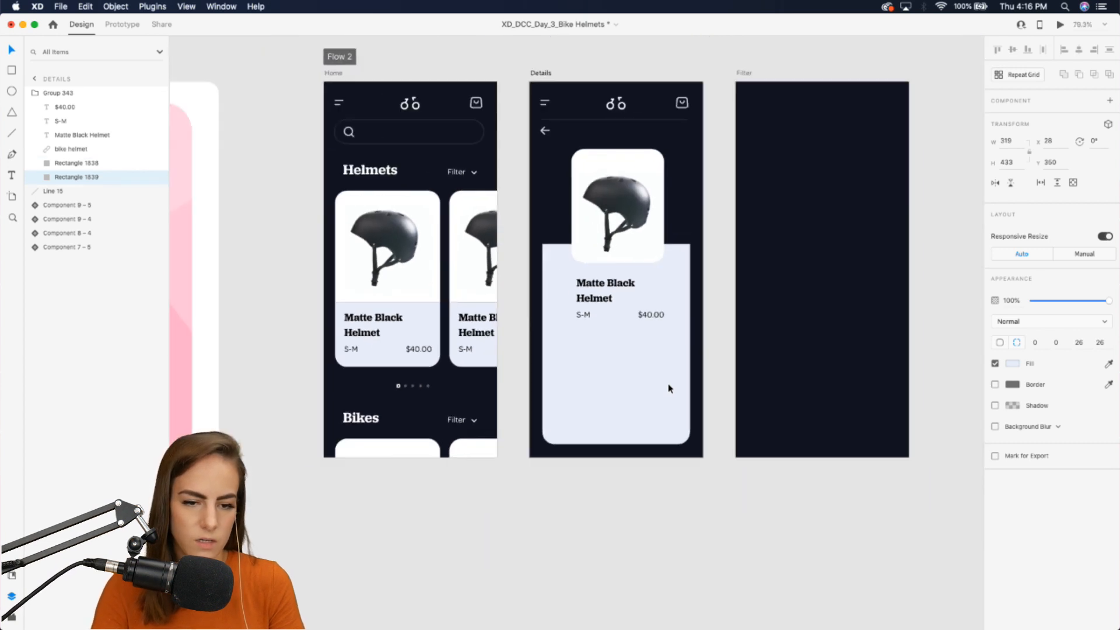
Add a drop shadow to the white helmet card and set its blur to 31.
{"action": "left_click", "coordinate": [658, 152]}
{"action": "scroll", "coordinate": [659, 150], "scroll_direction": "up", "scroll_amount": 2}
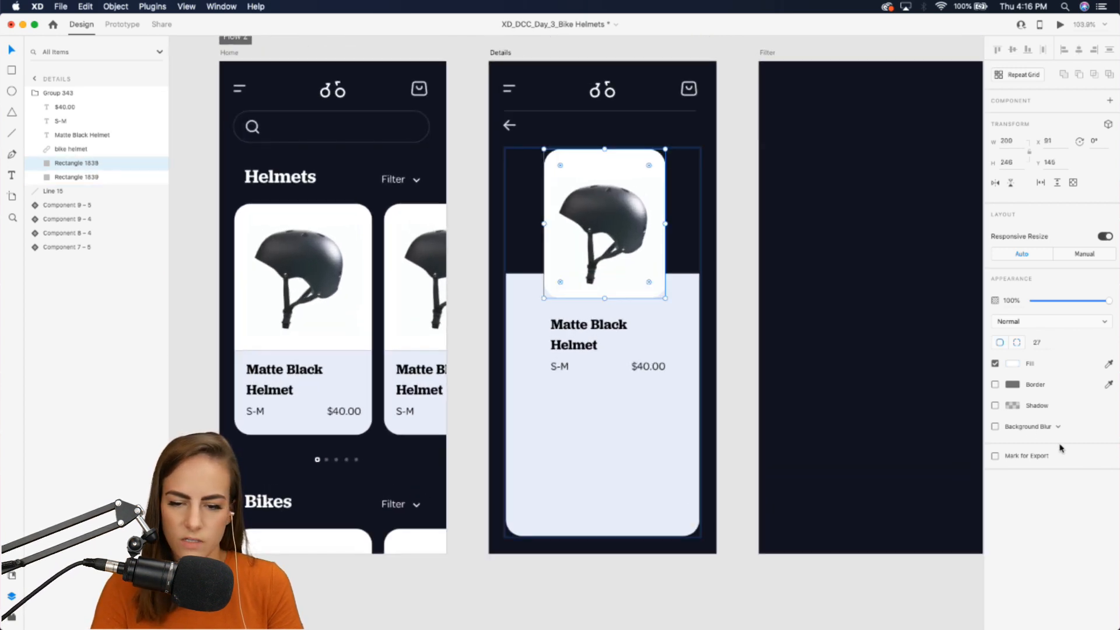
{"action": "left_click", "coordinate": [995, 406]}
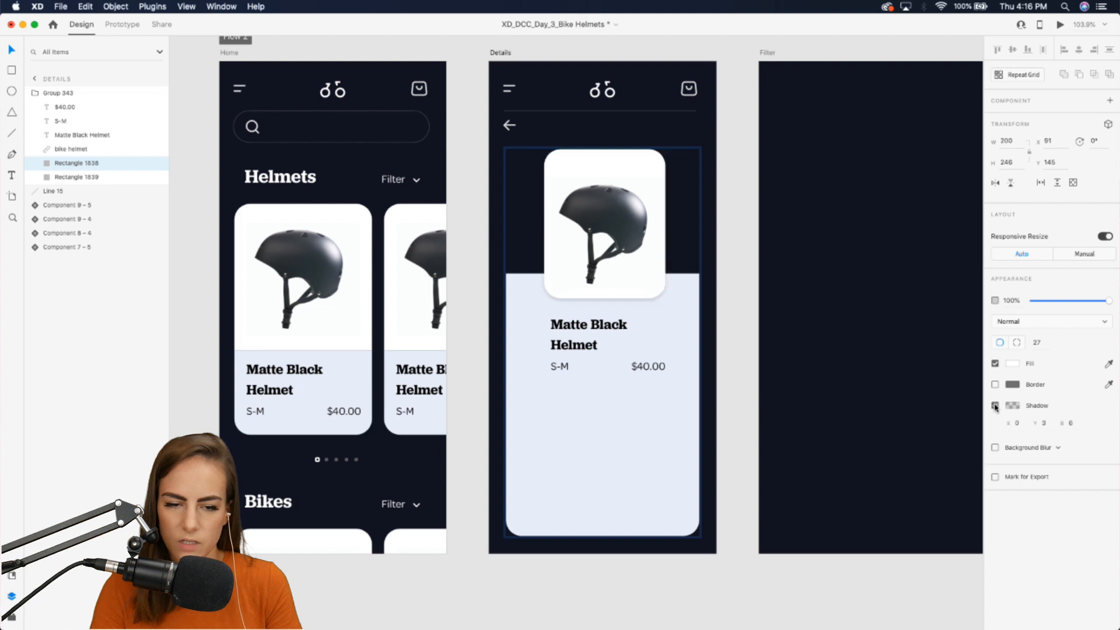
{"action": "left_click", "coordinate": [1073, 423]}
{"action": "type", "text": "10"}
{"action": "key", "text": "Return"}
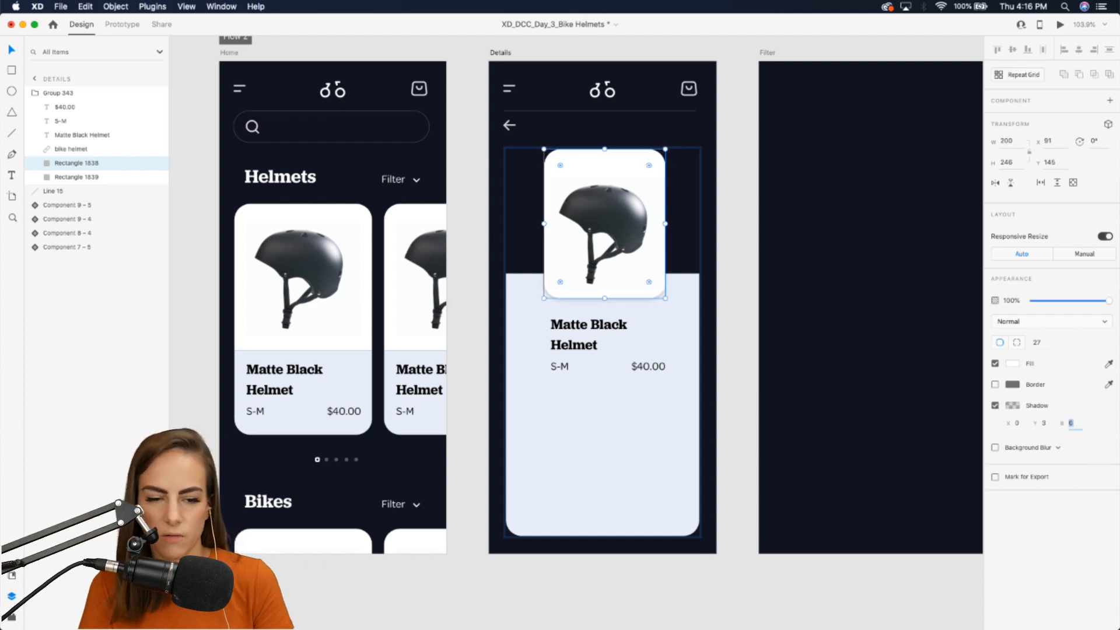
{"action": "key", "text": "Up"}
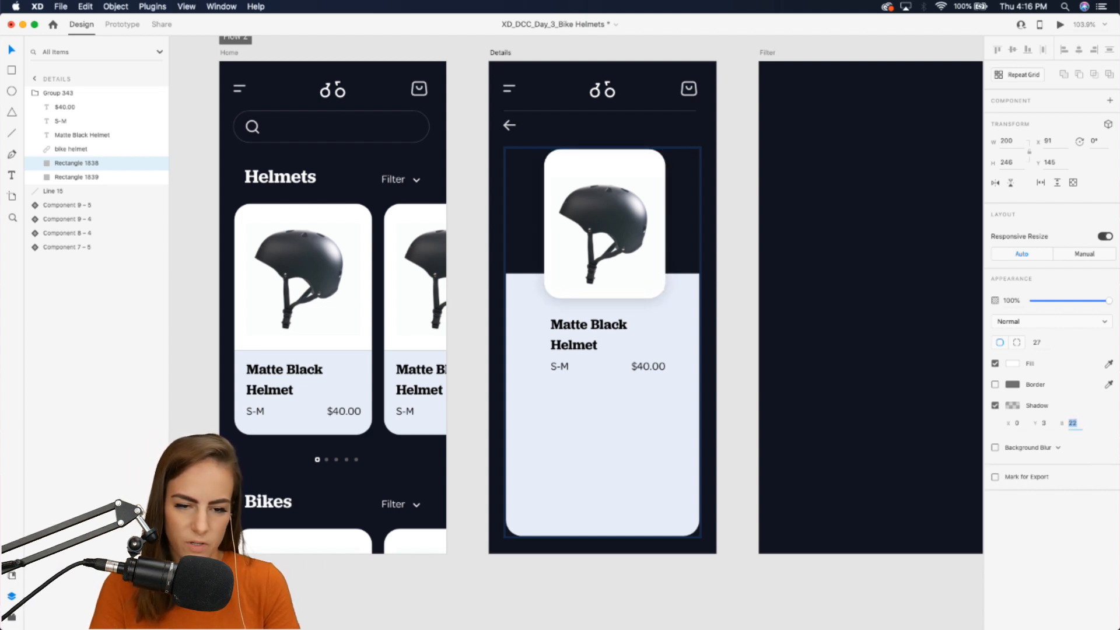
{"action": "key", "text": "shift+Up"}
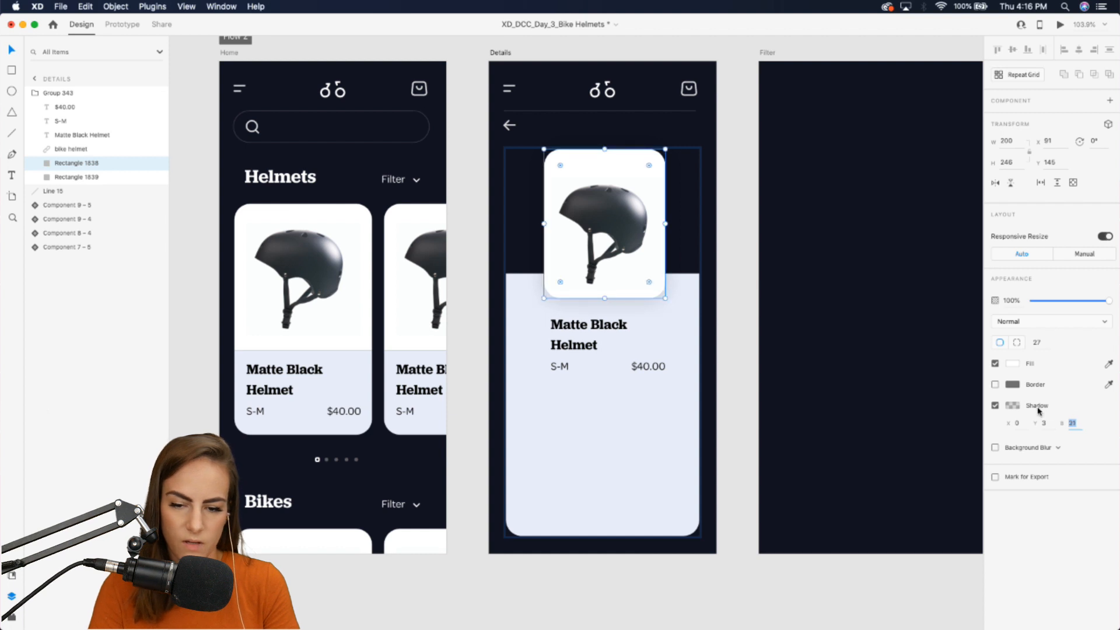
Change the white card's shadow colour to a dark blue.
{"action": "left_click", "coordinate": [1018, 407]}
{"action": "left_click_drag", "start_coordinate": [975, 385], "coordinate": [978, 377]}
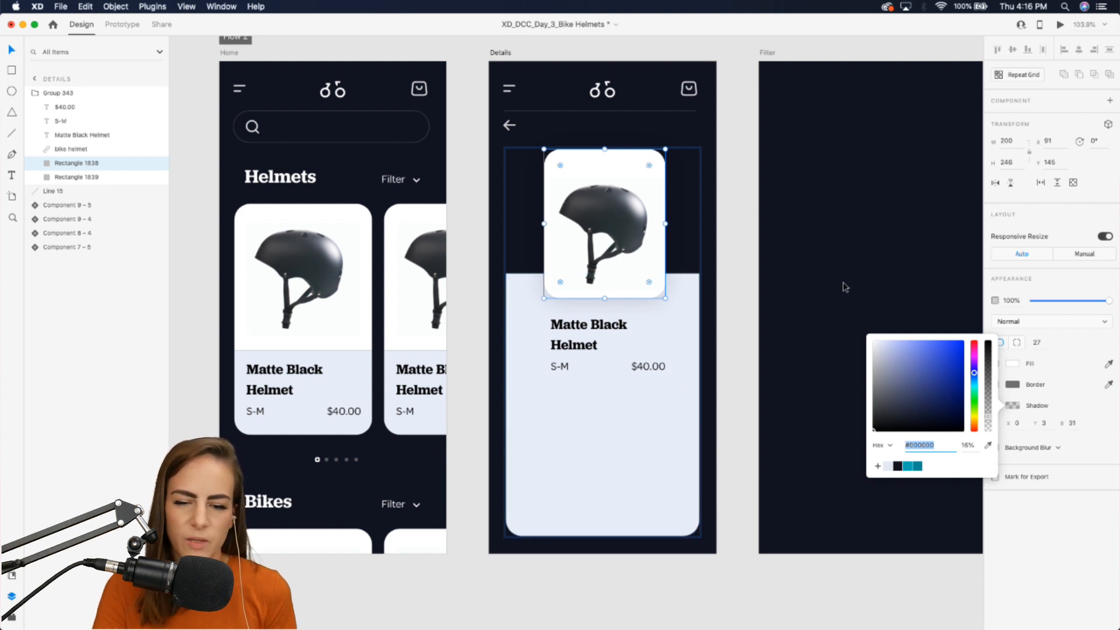
{"action": "left_click", "coordinate": [937, 381]}
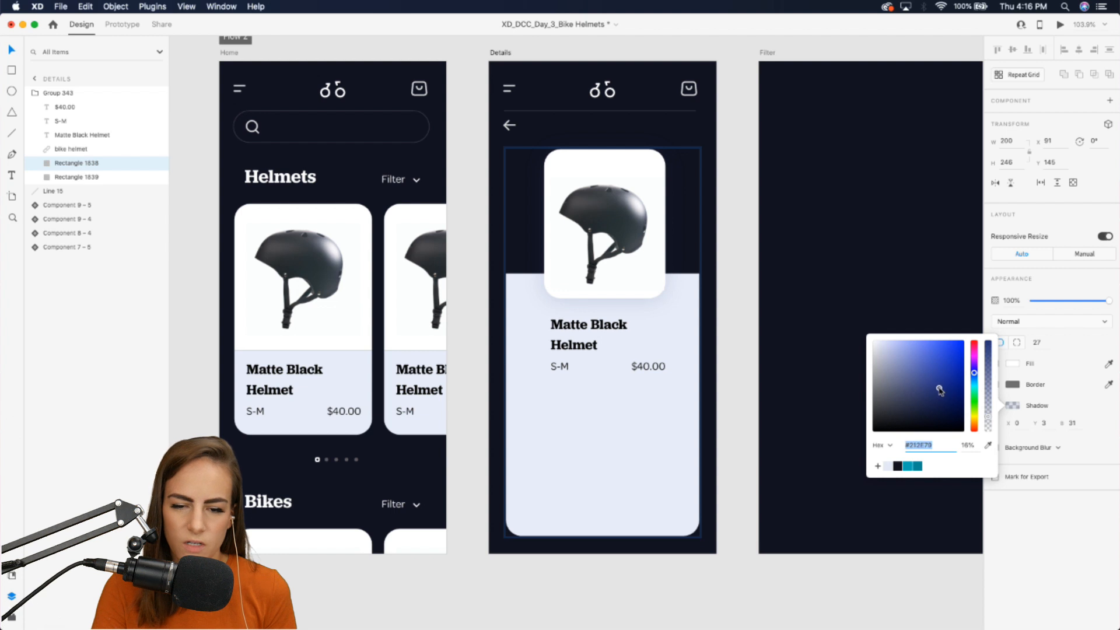
Shift the helmet image slightly upward within its white card, and round all corners of the lavender panel to about 32.
{"action": "left_click", "coordinate": [627, 271]}
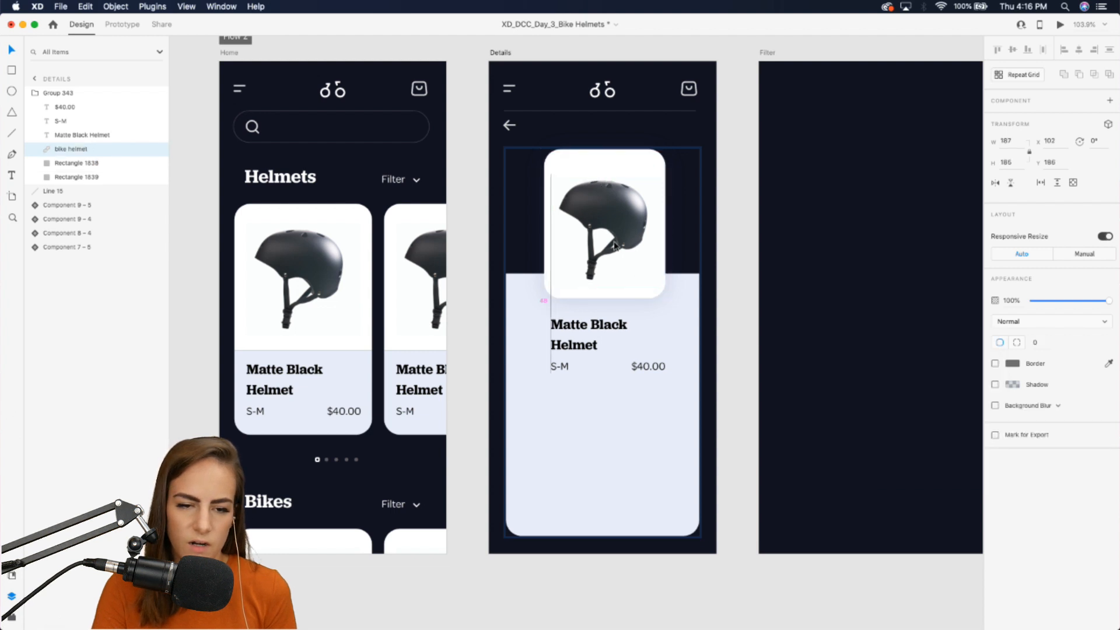
{"action": "left_click", "coordinate": [685, 313]}
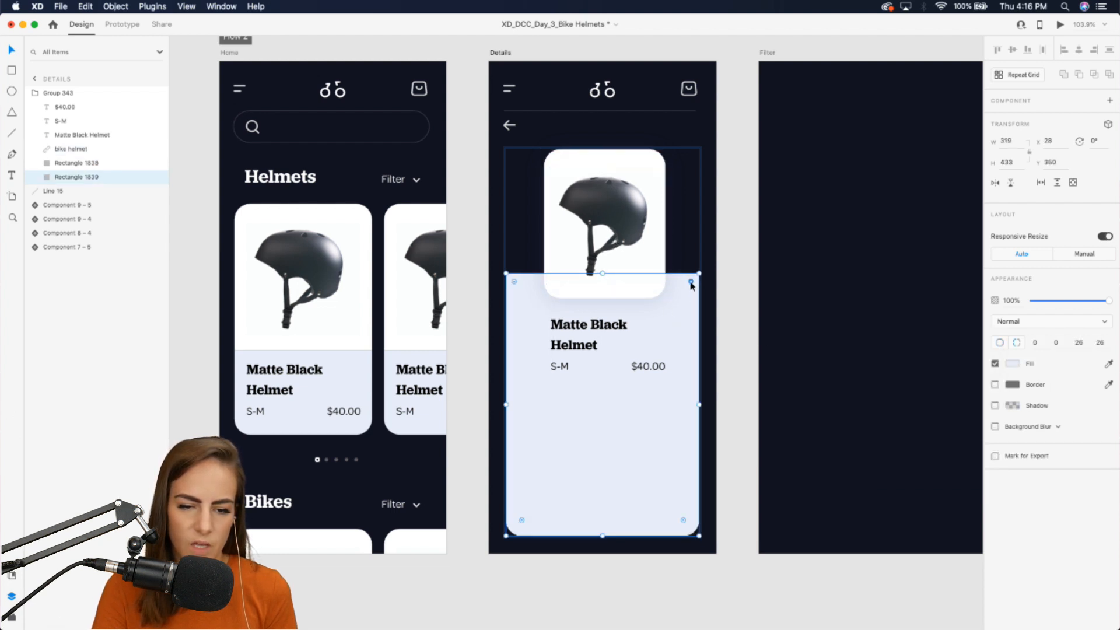
{"action": "left_click_drag", "start_coordinate": [692, 285], "coordinate": [684, 299]}
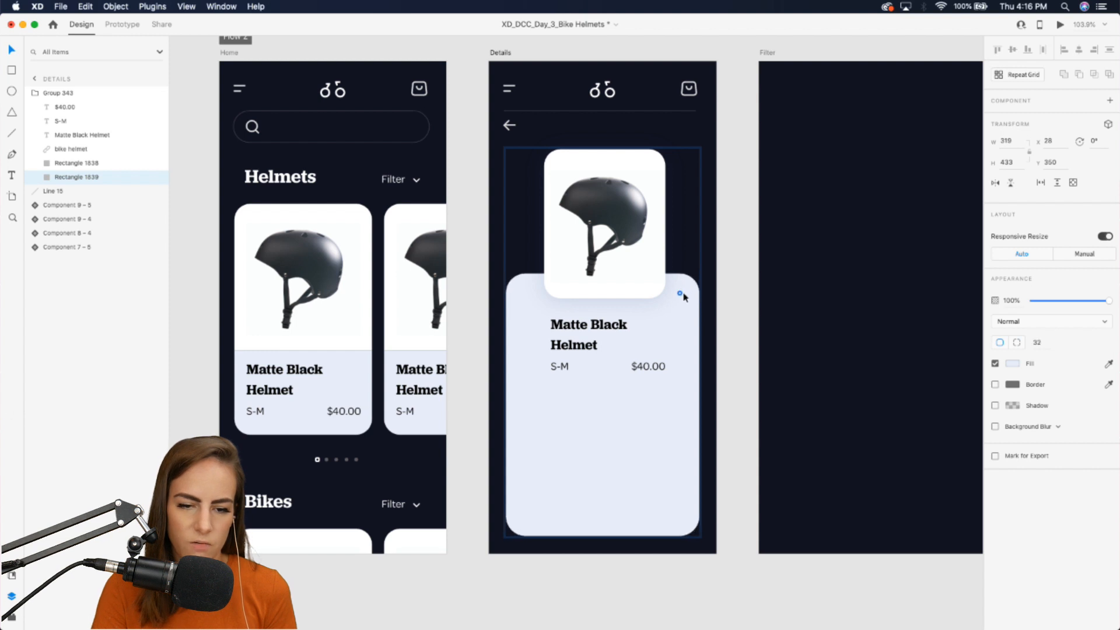
Move the helmet title and size text toward the panel's left edge, and place the price level with the title near its right edge.
{"action": "left_click", "coordinate": [590, 337]}
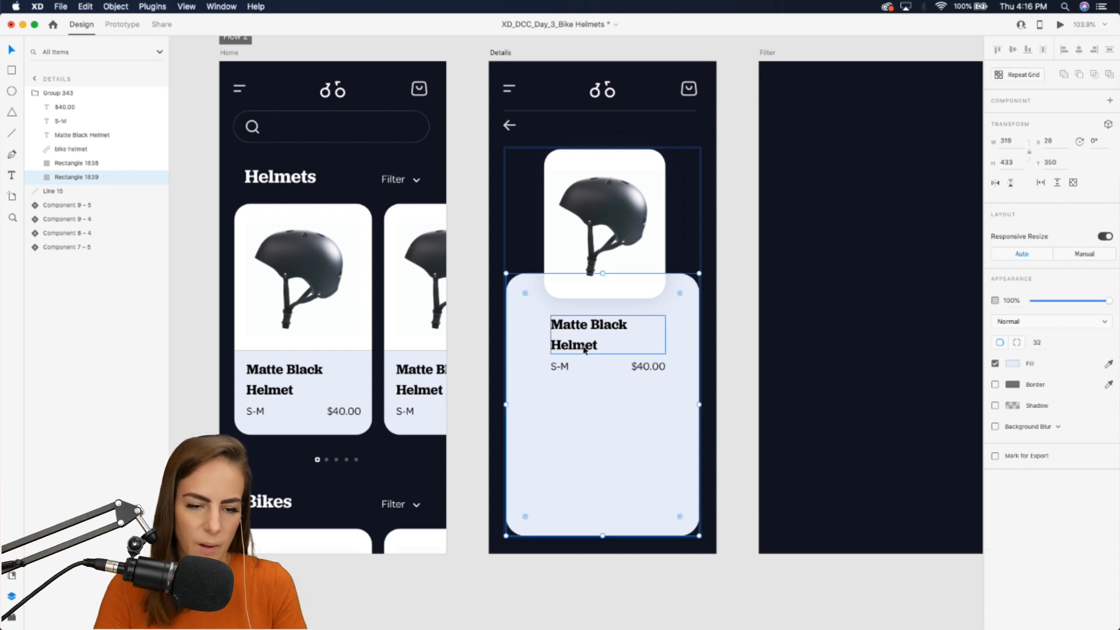
{"action": "left_click", "coordinate": [562, 368], "text": "shift"}
{"action": "mouse_move", "coordinate": [537, 377]}
{"action": "left_mouse_down"}
{"action": "mouse_move", "coordinate": [527, 373]}
{"action": "mouse_move", "coordinate": [536, 381]}
{"action": "left_mouse_up"}
{"action": "left_click_drag", "start_coordinate": [649, 365], "coordinate": [675, 337]}
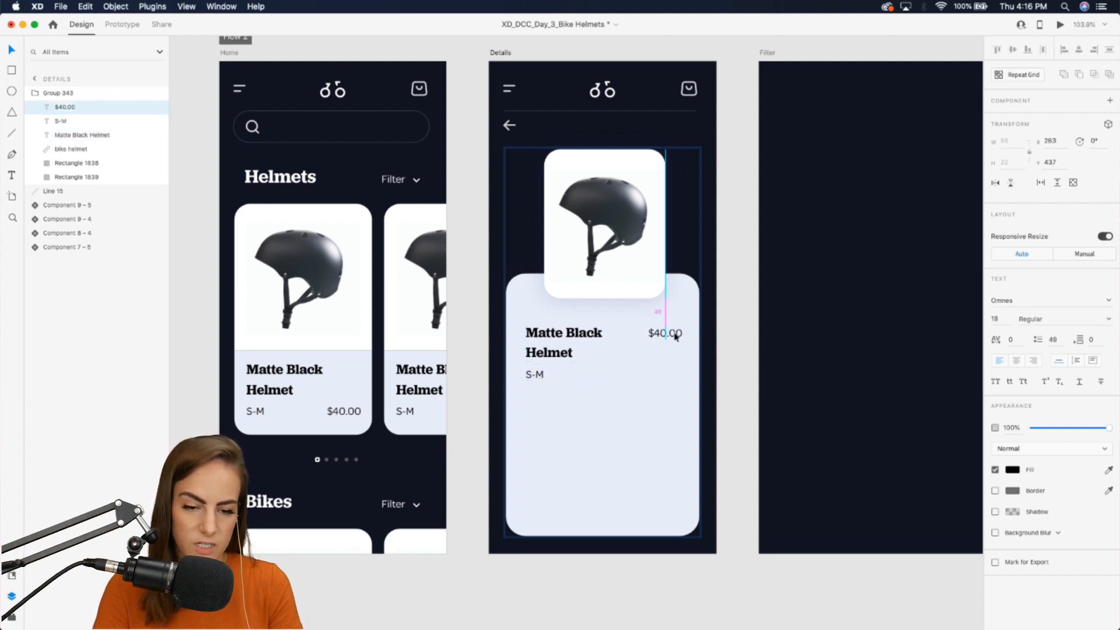
Change the size text on the Details artboard to "Small to Medium".
{"action": "left_click", "coordinate": [535, 376]}
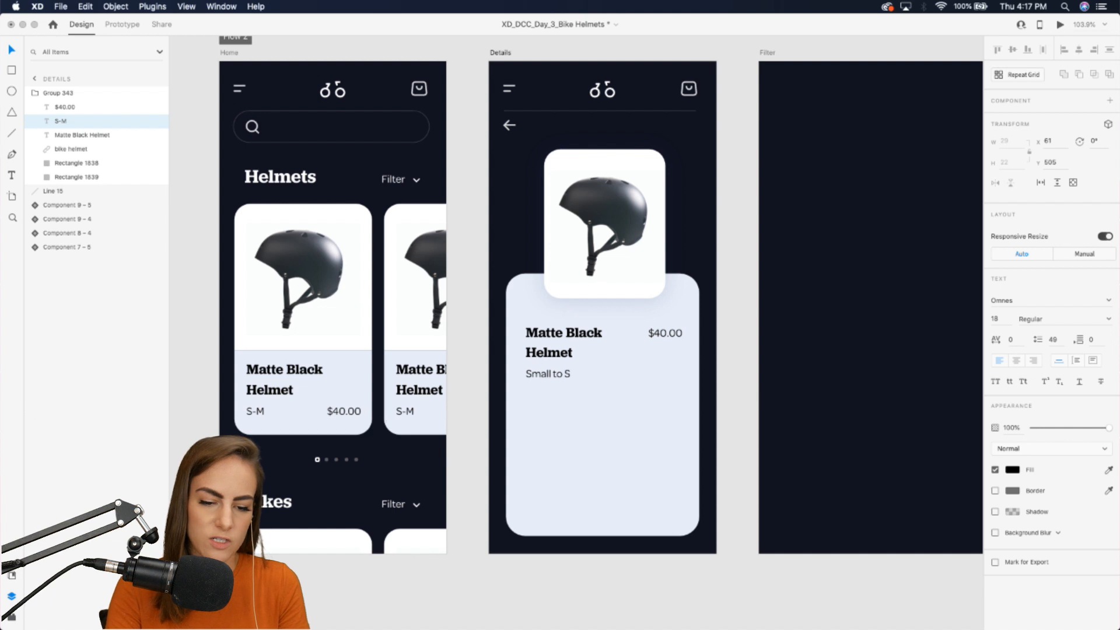
{"action": "type", "text": "m"}
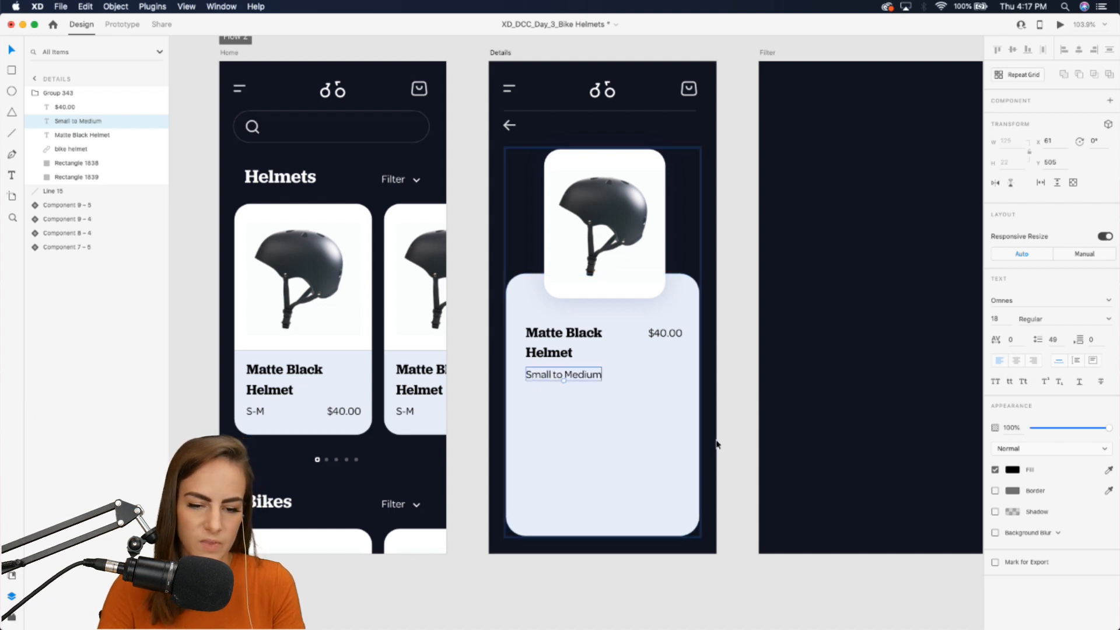
{"action": "left_click", "coordinate": [735, 445]}
Place the colour swatches component from the document assets below the size text on the lavender panel.
{"action": "scroll", "coordinate": [738, 445], "scroll_direction": "down", "scroll_amount": 2}
{"action": "scroll", "coordinate": [738, 445], "scroll_direction": "right", "scroll_amount": 2}
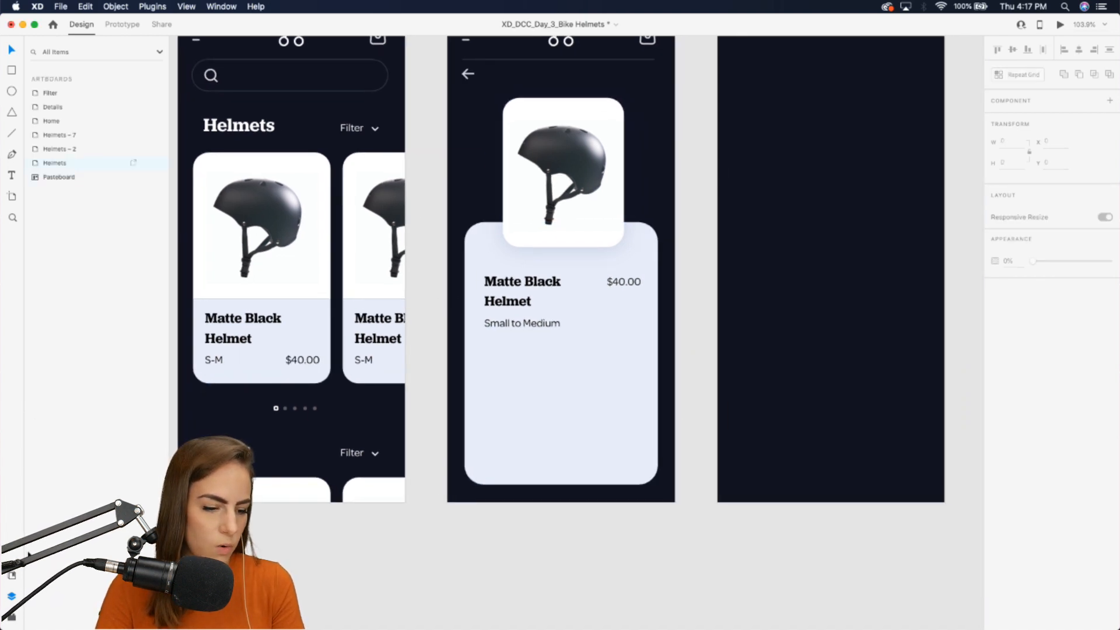
{"action": "left_click", "coordinate": [12, 576]}
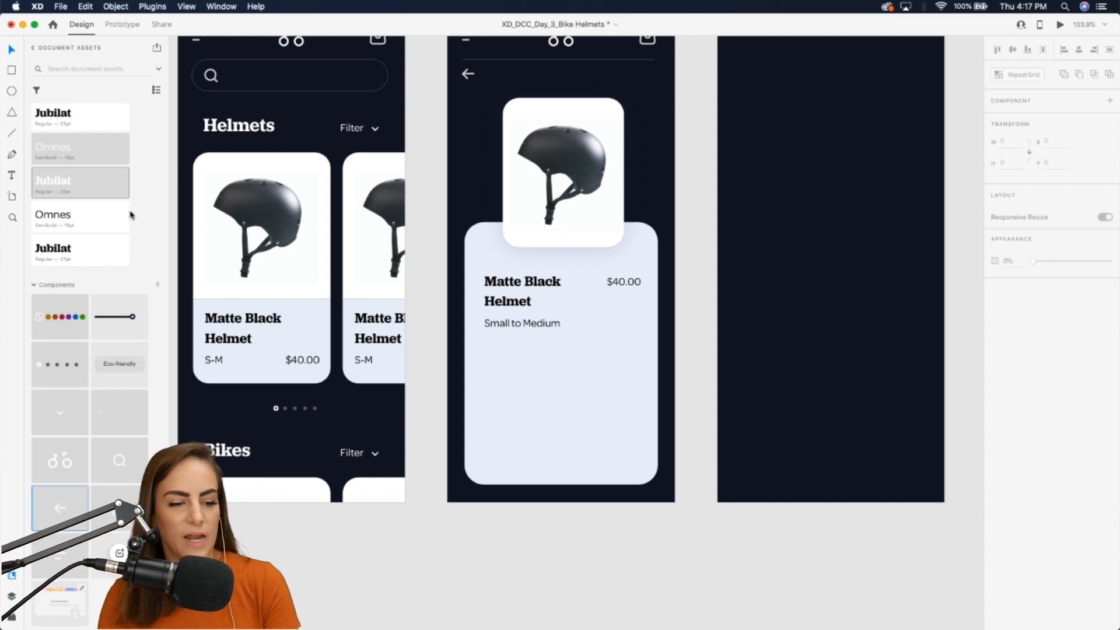
{"action": "left_click_drag", "start_coordinate": [58, 333], "coordinate": [528, 360]}
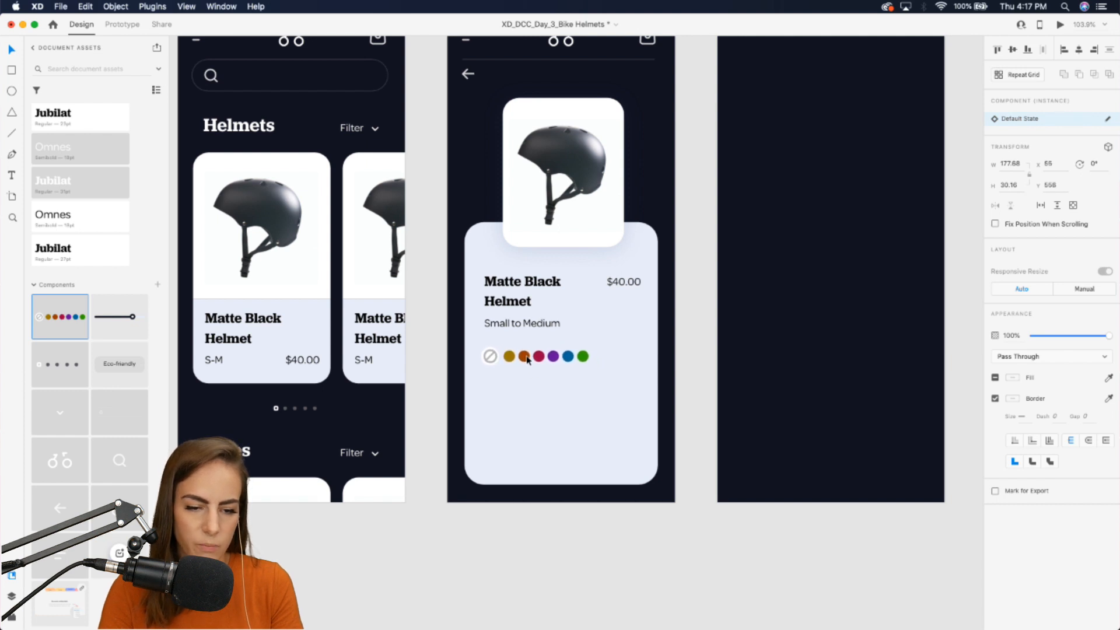
{"action": "left_click", "coordinate": [453, 615]}
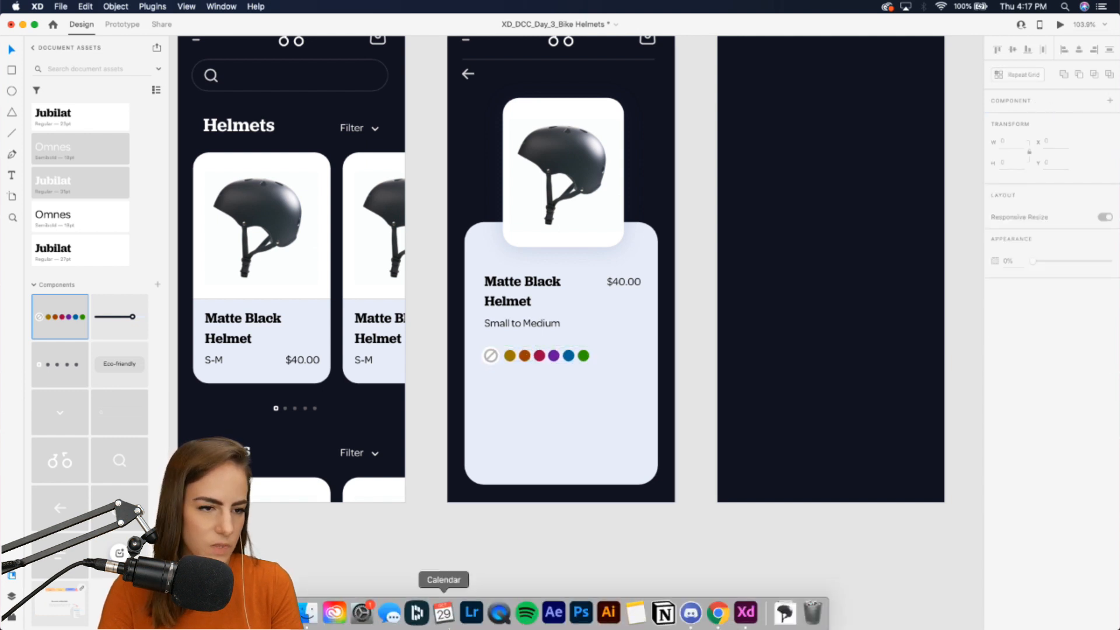
Copy the header divider line between the size text and colour swatches, shorten it to 260, and lower its opacity to 21%.
{"action": "left_click", "coordinate": [511, 60]}
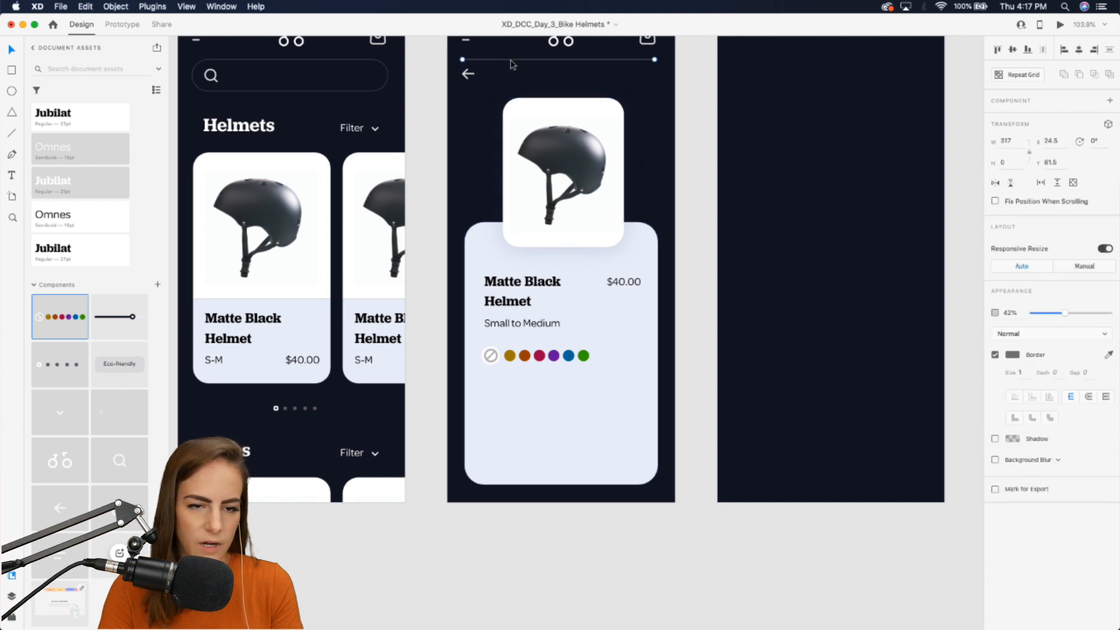
{"action": "left_click_drag", "start_coordinate": [512, 61], "coordinate": [535, 344]}
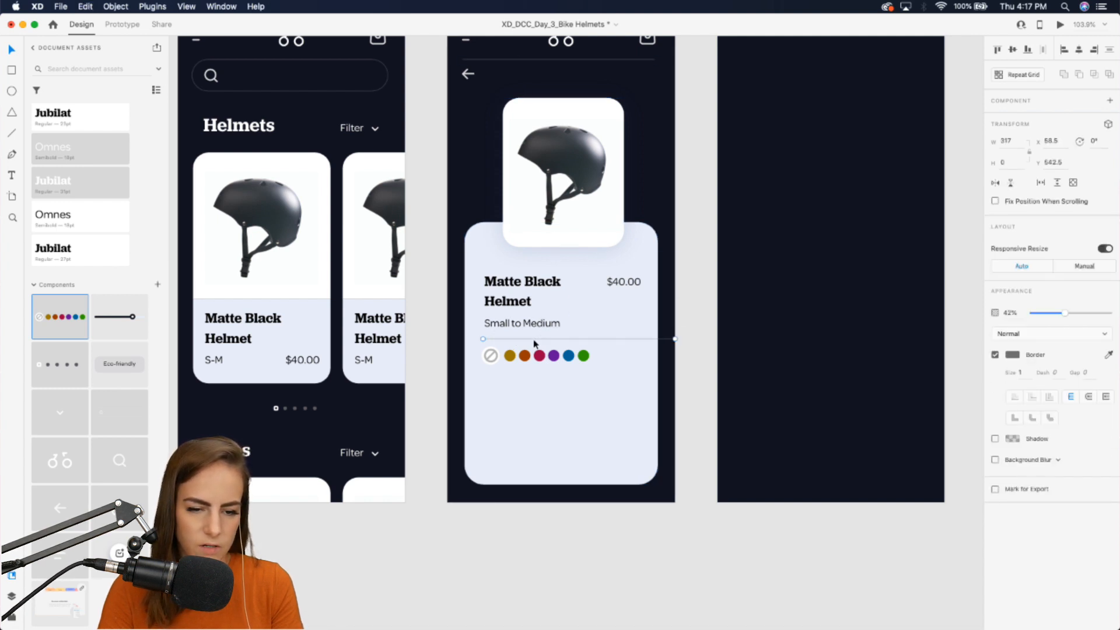
{"action": "left_click_drag", "start_coordinate": [676, 343], "coordinate": [641, 339]}
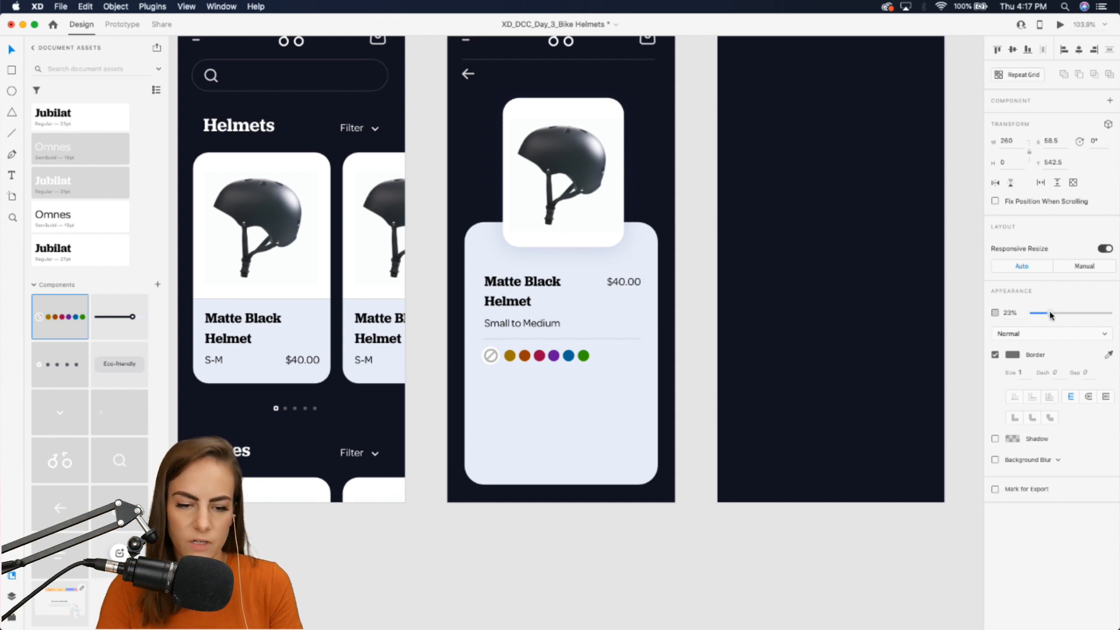
{"action": "scroll", "coordinate": [548, 352], "scroll_direction": "up", "scroll_amount": 4}
{"action": "scroll", "coordinate": [639, 454], "scroll_direction": "down", "scroll_amount": 6}
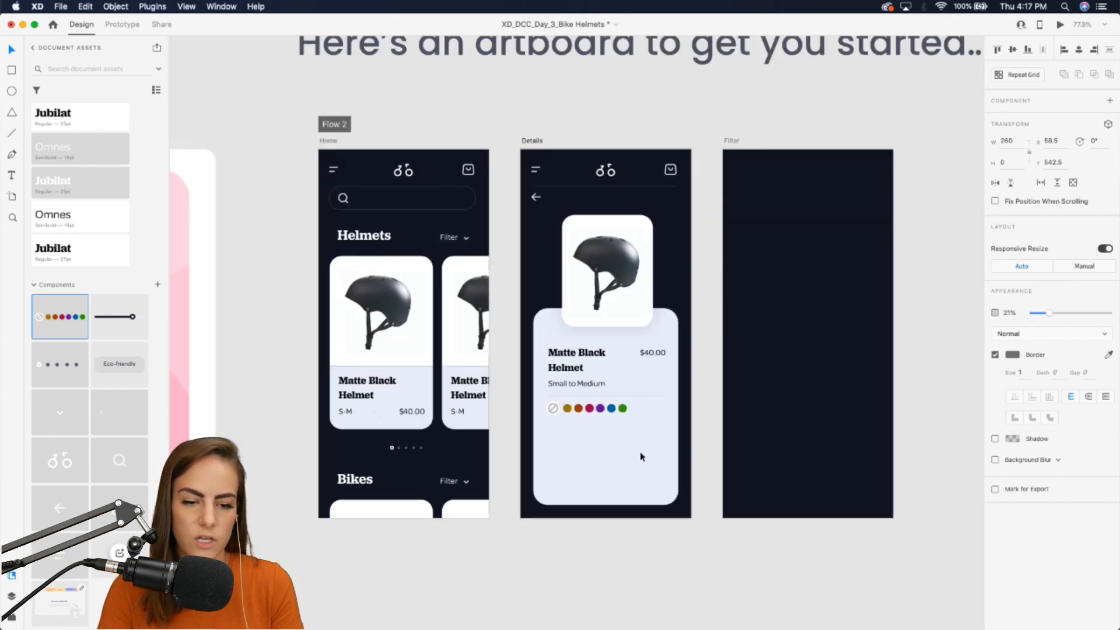
Try deleting the divider line and colour swatches from the lavender panel together, and undo the deletion.
{"action": "left_click_drag", "start_coordinate": [640, 454], "coordinate": [621, 401]}
{"action": "scroll", "coordinate": [619, 392], "scroll_direction": "up", "scroll_amount": 5}
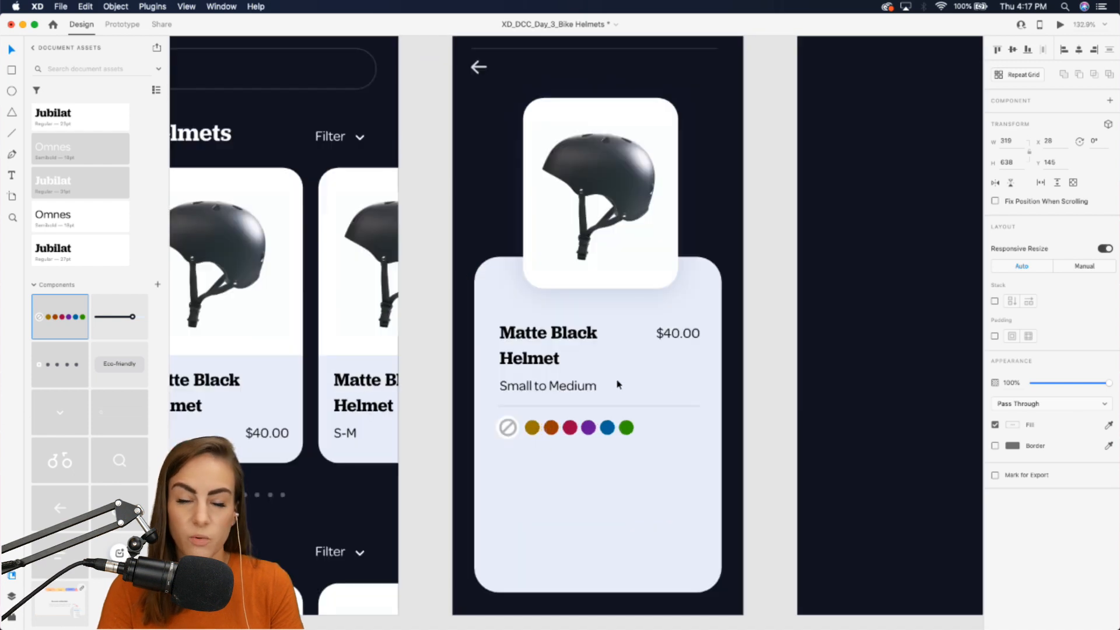
{"action": "double_click", "coordinate": [603, 419]}
{"action": "left_click", "coordinate": [576, 410]}
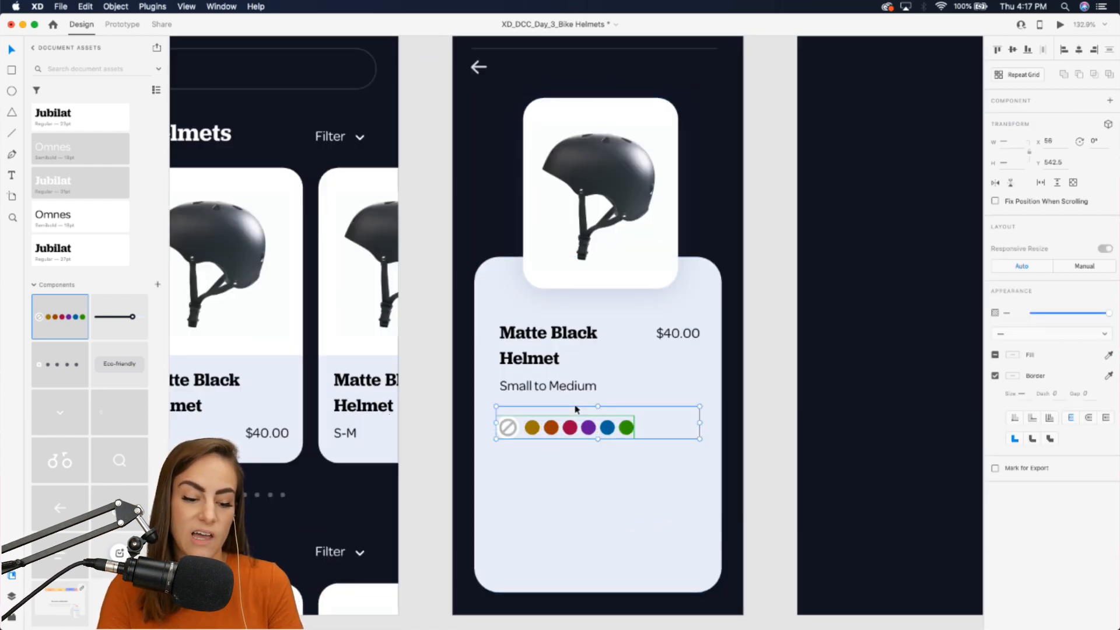
{"action": "key", "text": "Delete"}
{"action": "left_click", "coordinate": [569, 424]}
{"action": "key", "text": "super+z"}
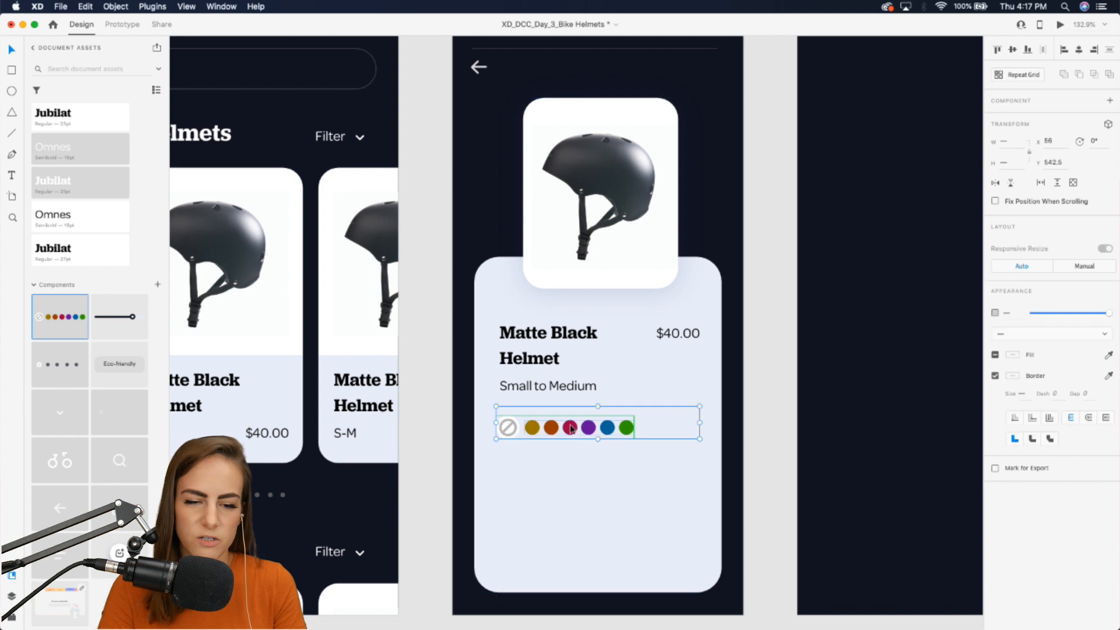
Copy the size text below the colour swatches and turn the copy into a fixed-size text box of 262 by 117.
{"action": "left_click", "coordinate": [773, 493]}
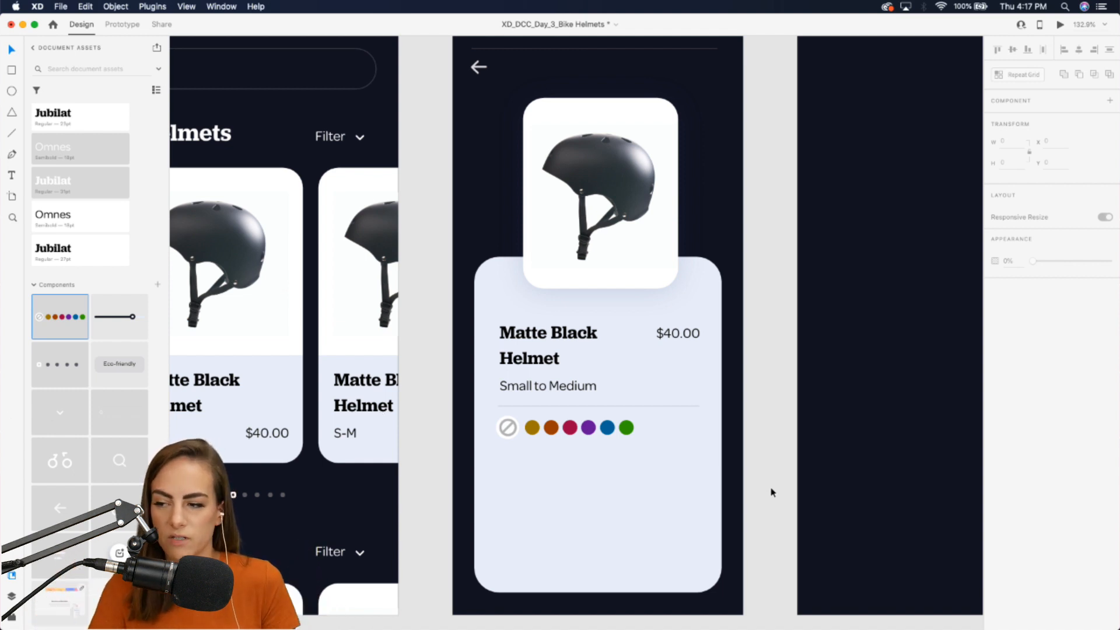
{"action": "scroll", "coordinate": [684, 475], "scroll_direction": "down", "scroll_amount": 4}
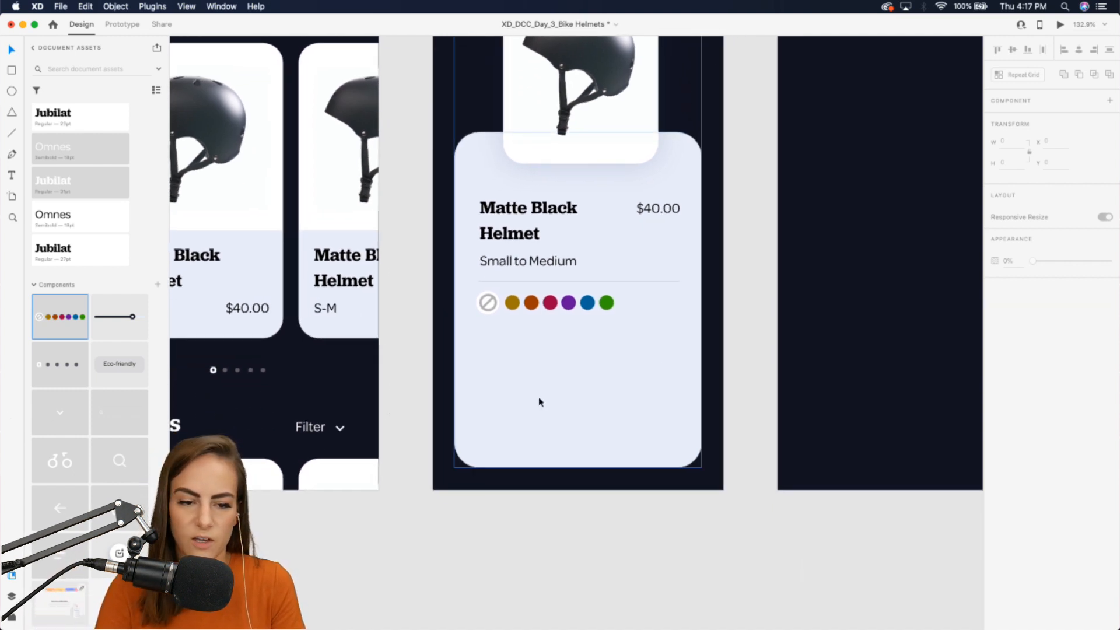
{"action": "double_click", "coordinate": [523, 264]}
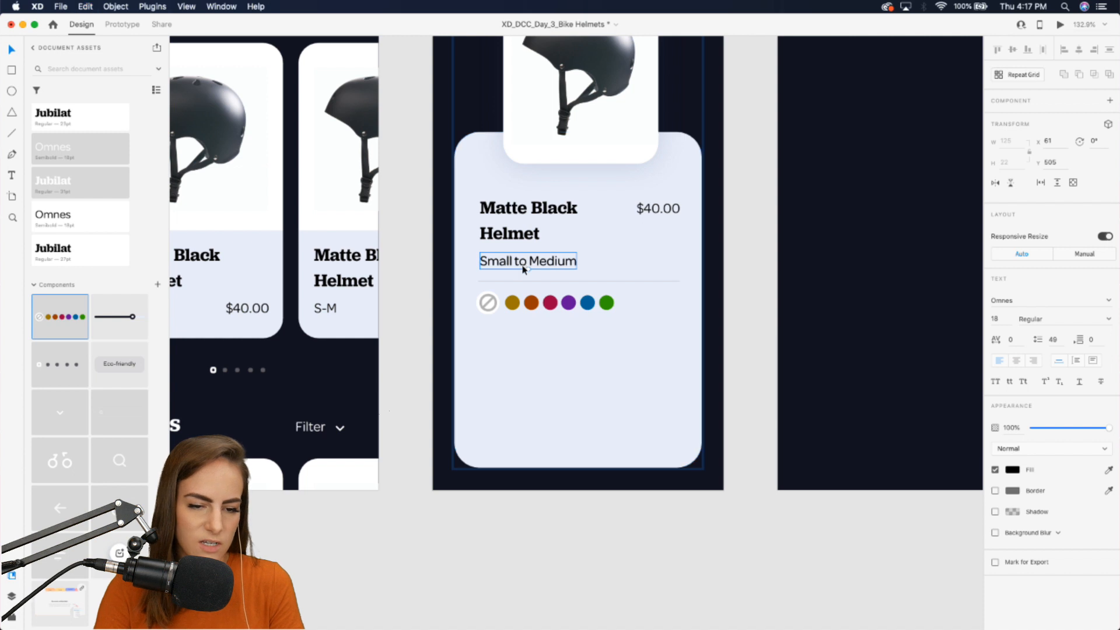
{"action": "left_click_drag", "start_coordinate": [524, 268], "coordinate": [683, 383]}
{"action": "left_click", "coordinate": [1092, 361]}
{"action": "left_click_drag", "start_coordinate": [567, 334], "coordinate": [568, 348]}
{"action": "double_click", "coordinate": [567, 341]}
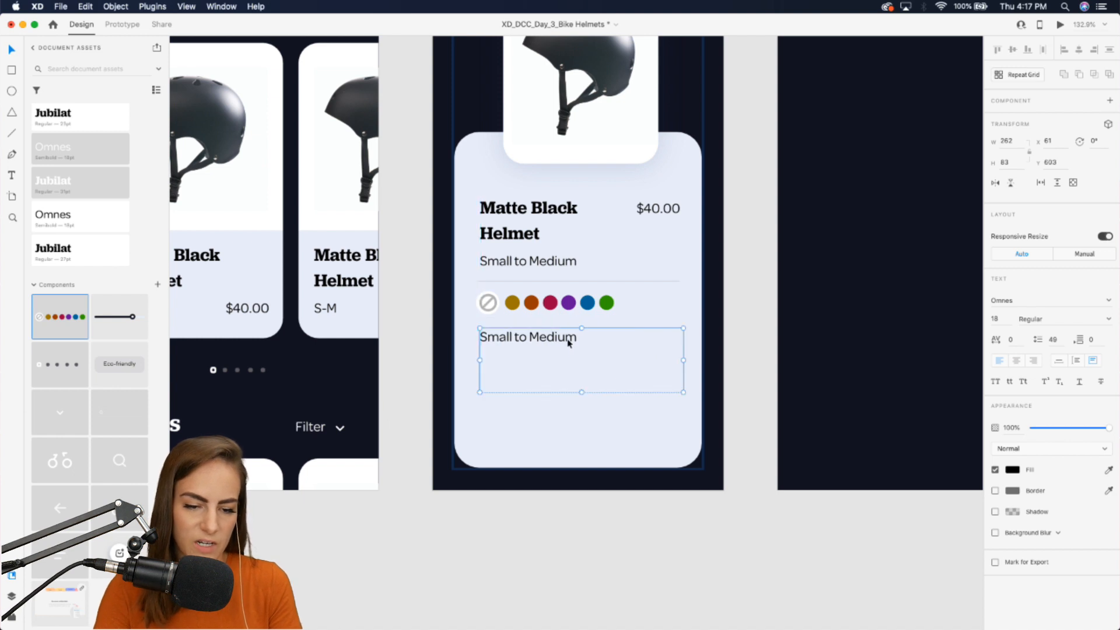
{"action": "key", "text": "Escape"}
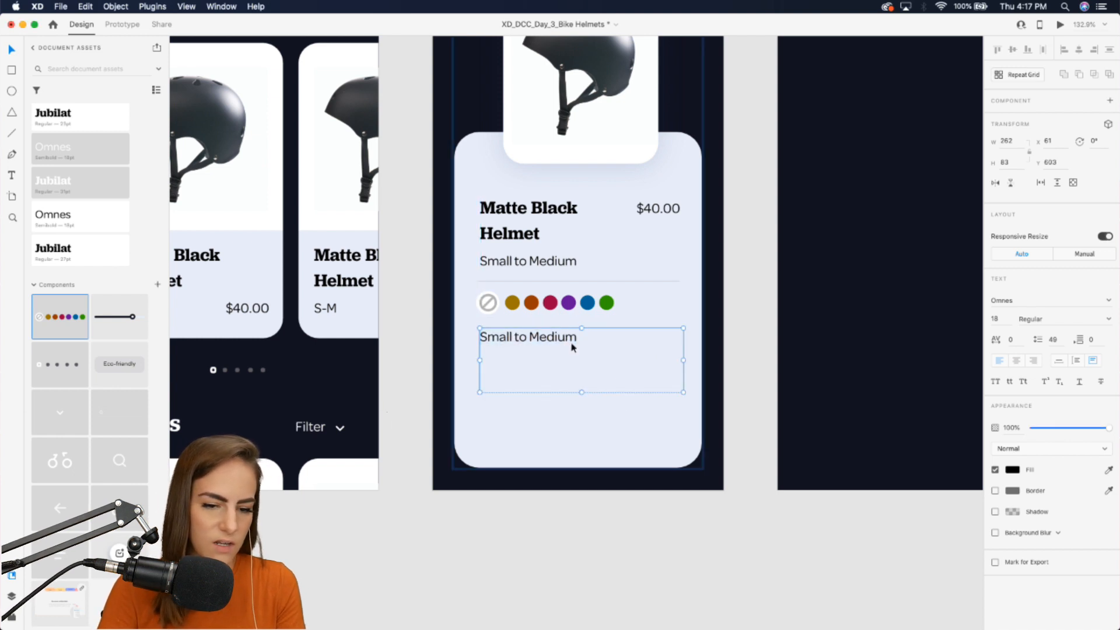
{"action": "left_click_drag", "start_coordinate": [582, 393], "coordinate": [581, 419]}
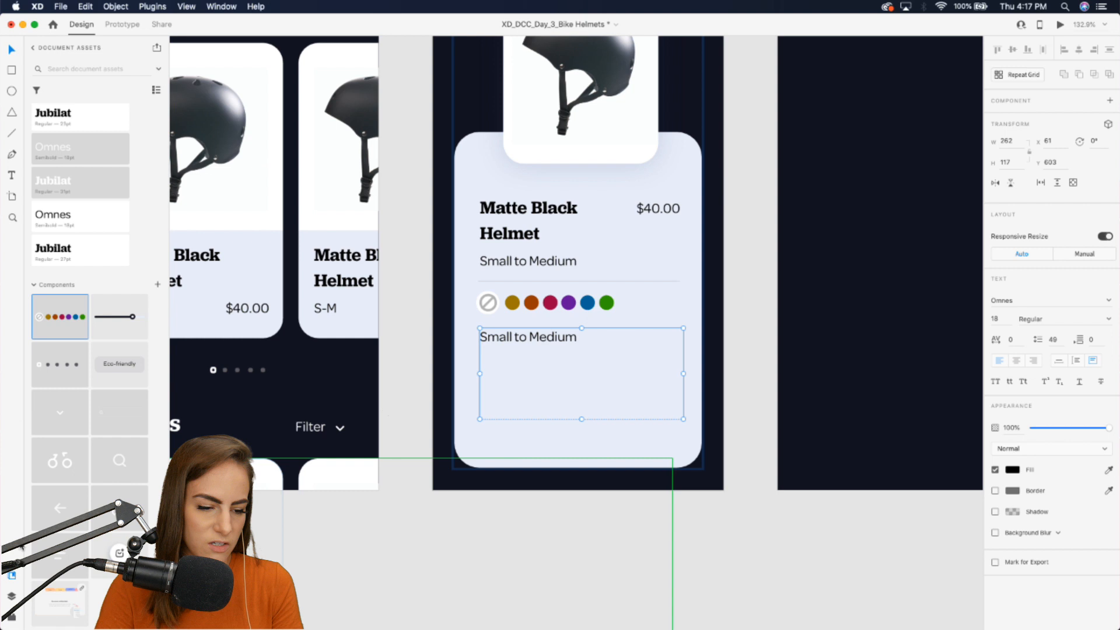
Fill the new text box with placeholder text using the Lorem Ipsum plugin.
{"action": "left_click", "coordinate": [12, 594]}
{"action": "left_click", "coordinate": [11, 617]}
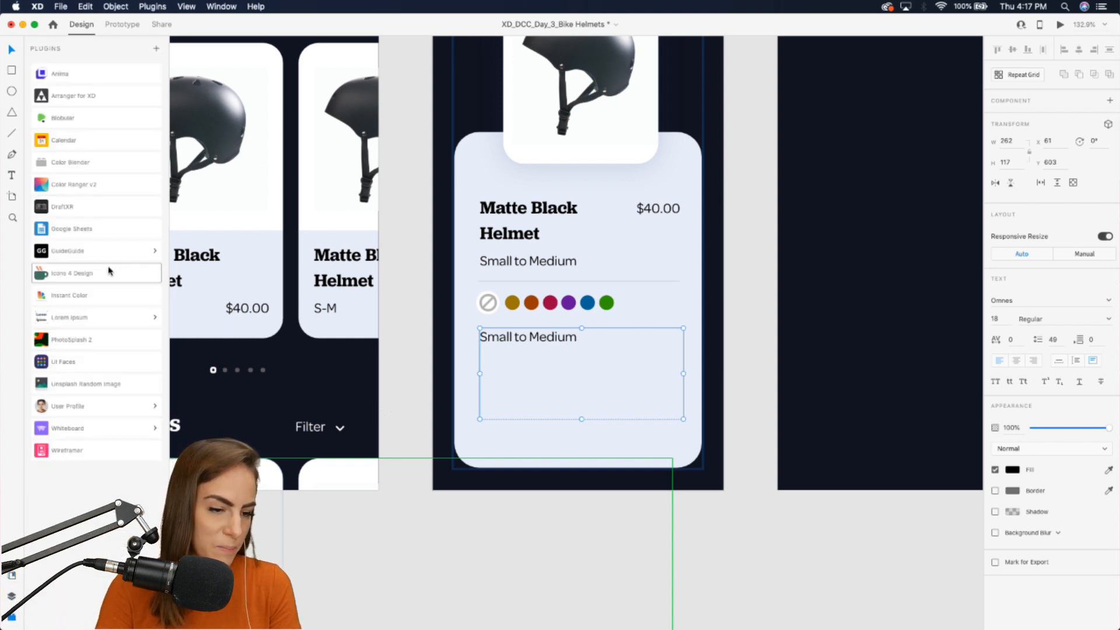
{"action": "left_click", "coordinate": [97, 317]}
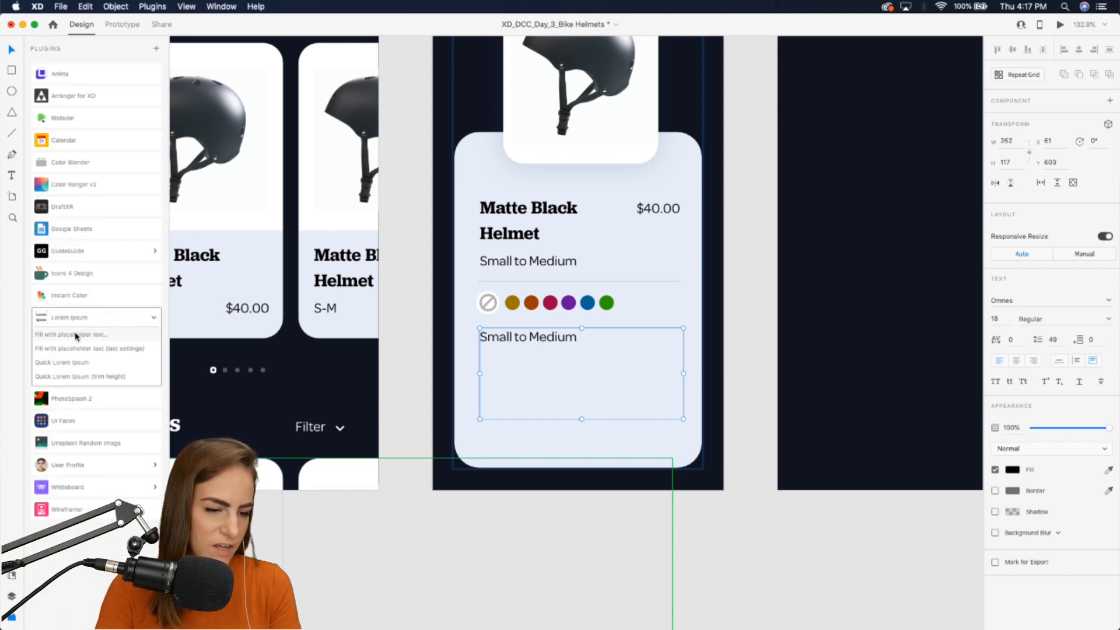
{"action": "left_click", "coordinate": [75, 335]}
{"action": "left_click", "coordinate": [648, 222]}
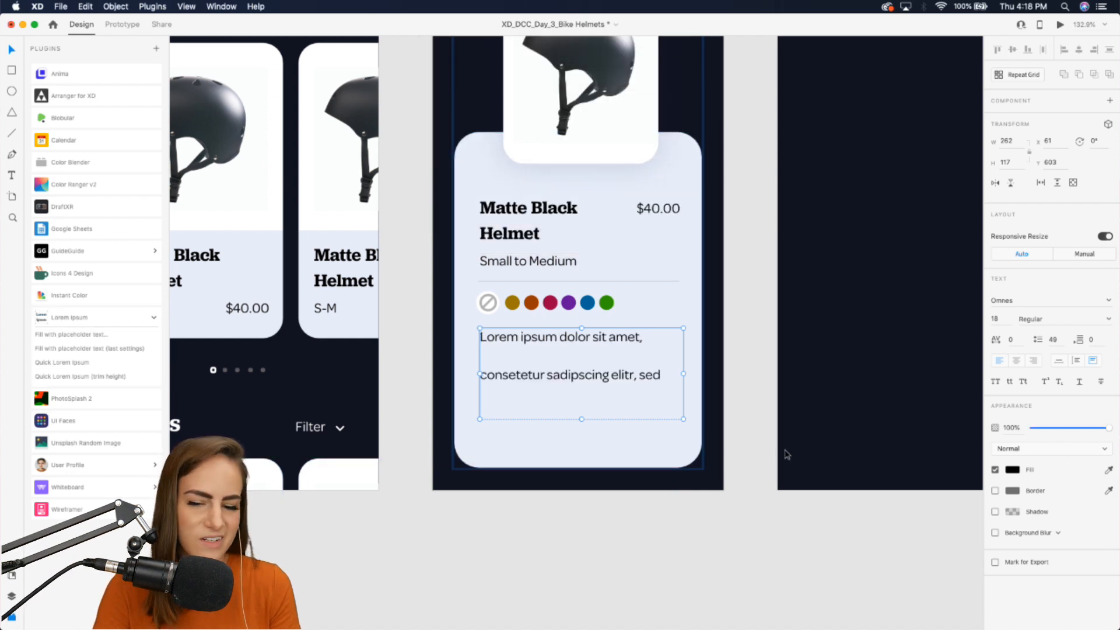
Apply the 15 pt Omnes character style to the placeholder description and lower its opacity to 47%.
{"action": "left_click", "coordinate": [12, 576]}
{"action": "scroll", "coordinate": [78, 170], "scroll_direction": "up", "scroll_amount": 1}
{"action": "scroll", "coordinate": [76, 175], "scroll_direction": "up", "scroll_amount": 3}
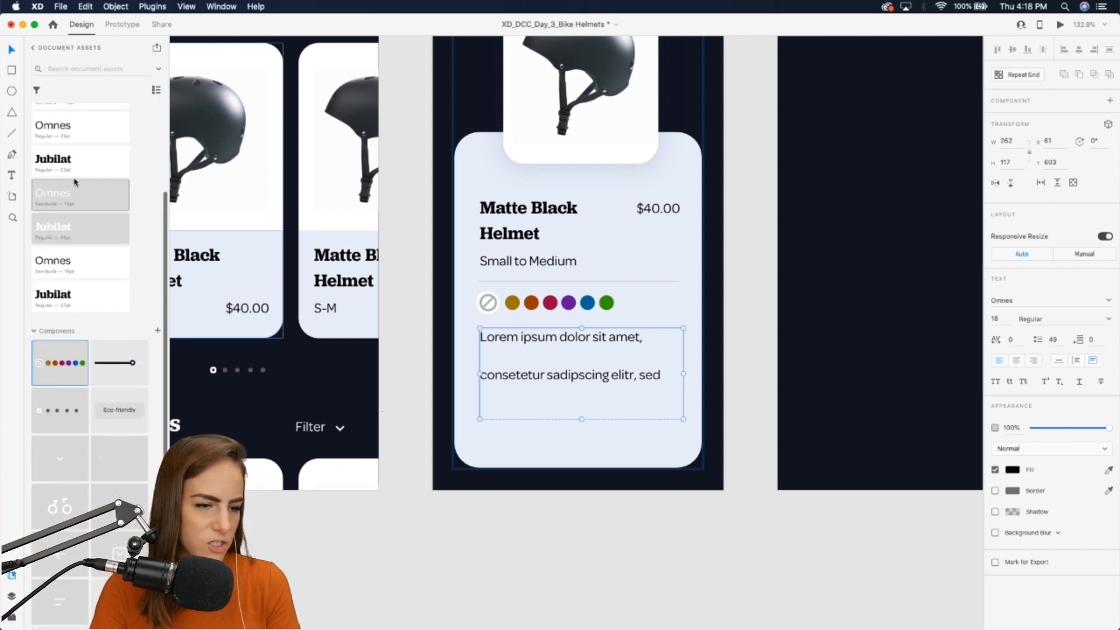
{"action": "left_click", "coordinate": [72, 135]}
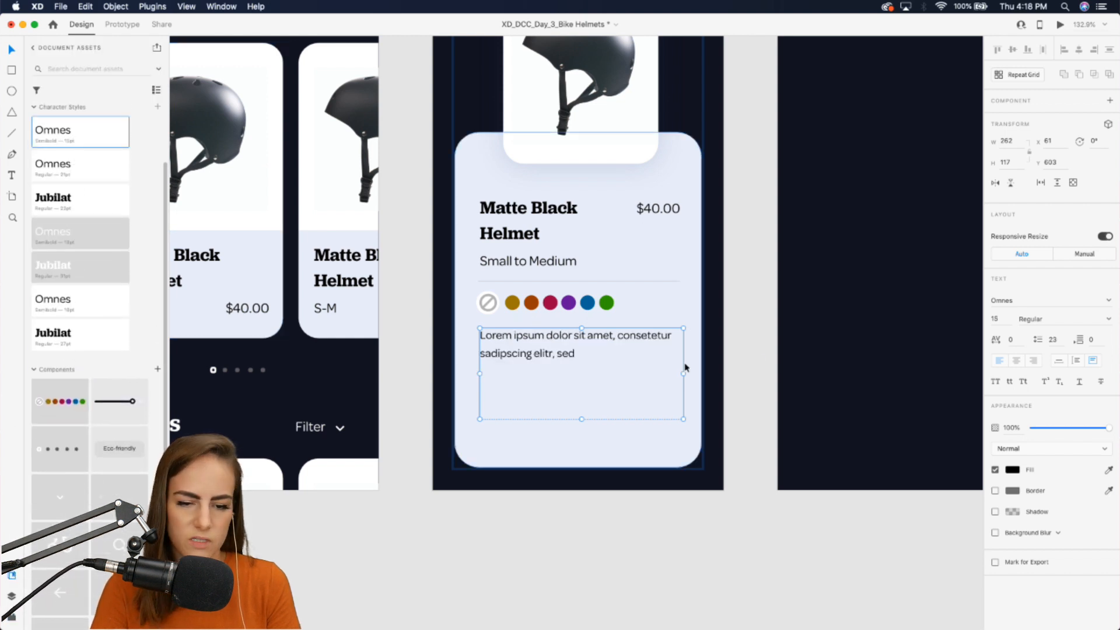
{"action": "left_click_drag", "start_coordinate": [1108, 428], "coordinate": [1060, 430]}
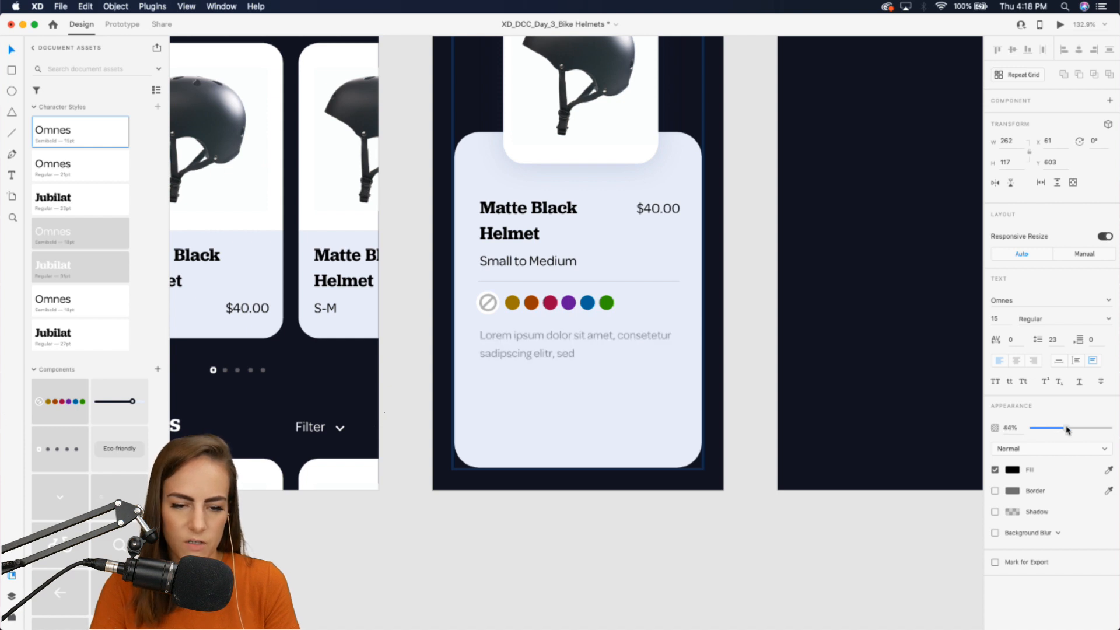
{"action": "left_click_drag", "start_coordinate": [1070, 430], "coordinate": [1070, 430]}
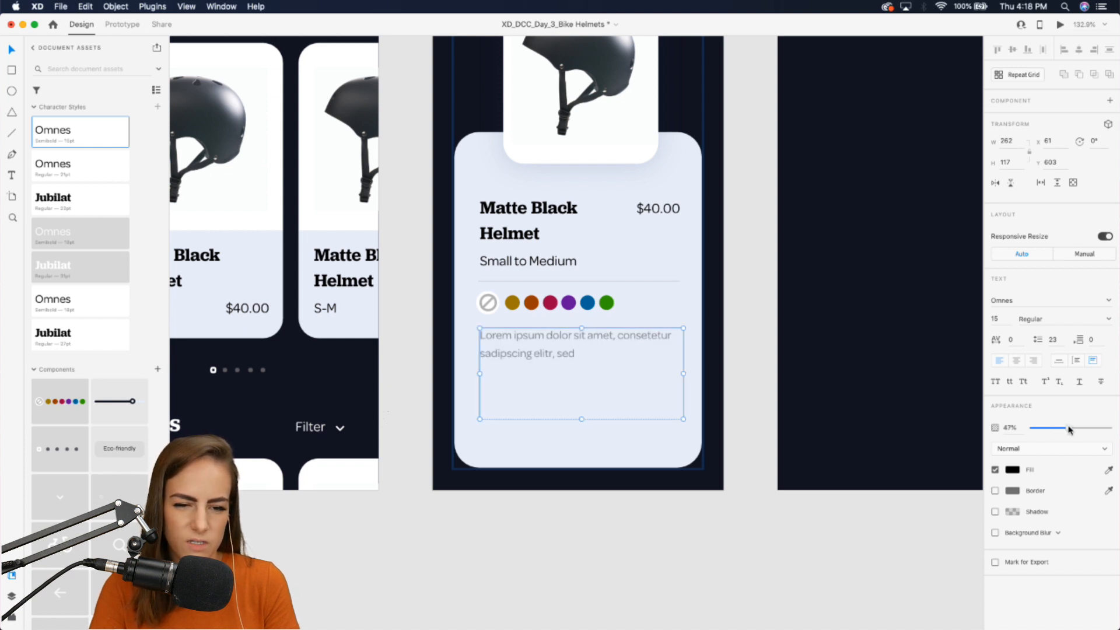
Apply the 27 pt Jubilat style to the product title and nudge the size text and divider line slightly down.
{"action": "left_click", "coordinate": [531, 222]}
{"action": "left_click", "coordinate": [80, 334]}
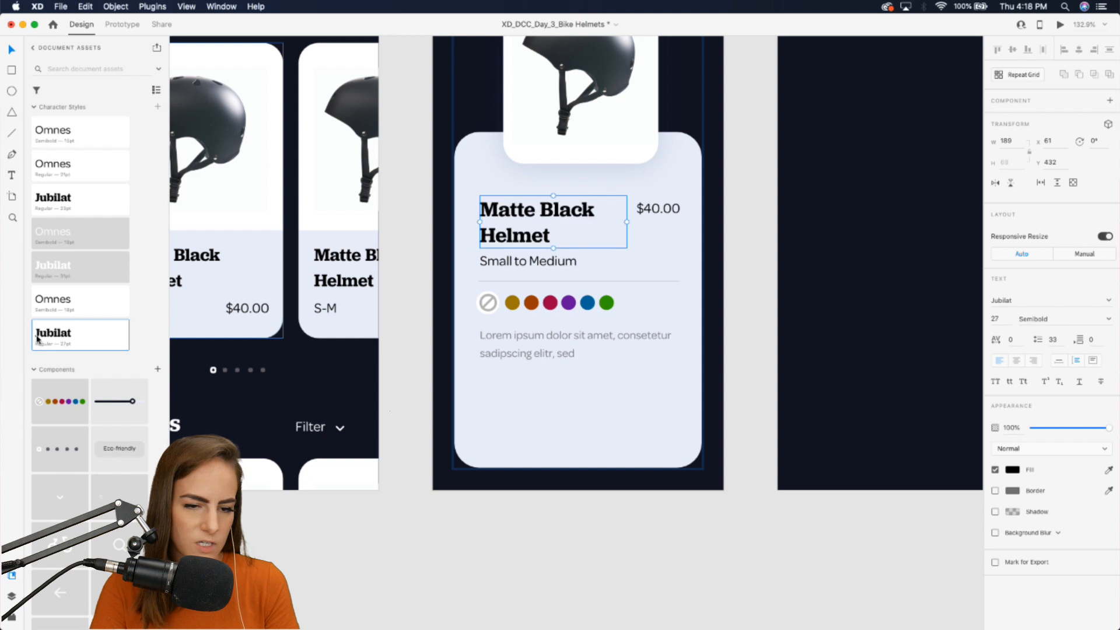
{"action": "left_click", "coordinate": [518, 262]}
{"action": "left_click", "coordinate": [511, 283], "text": "shift"}
{"action": "key", "text": "Down"}
{"action": "key", "text": "Down"}
{"action": "key", "text": "Down"}
{"action": "key", "text": "Down"}
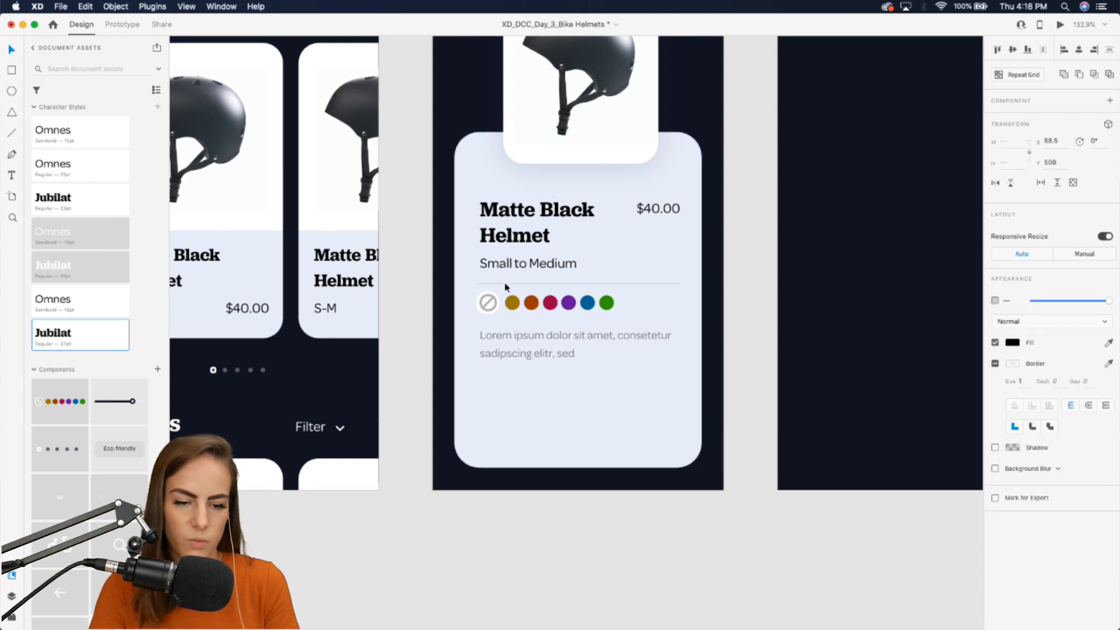
Move the colour swatches down to Y 563 and the description text box to Y 613 for more spacing below the divider.
{"action": "left_click", "coordinate": [508, 315]}
{"action": "left_click", "coordinate": [519, 298]}
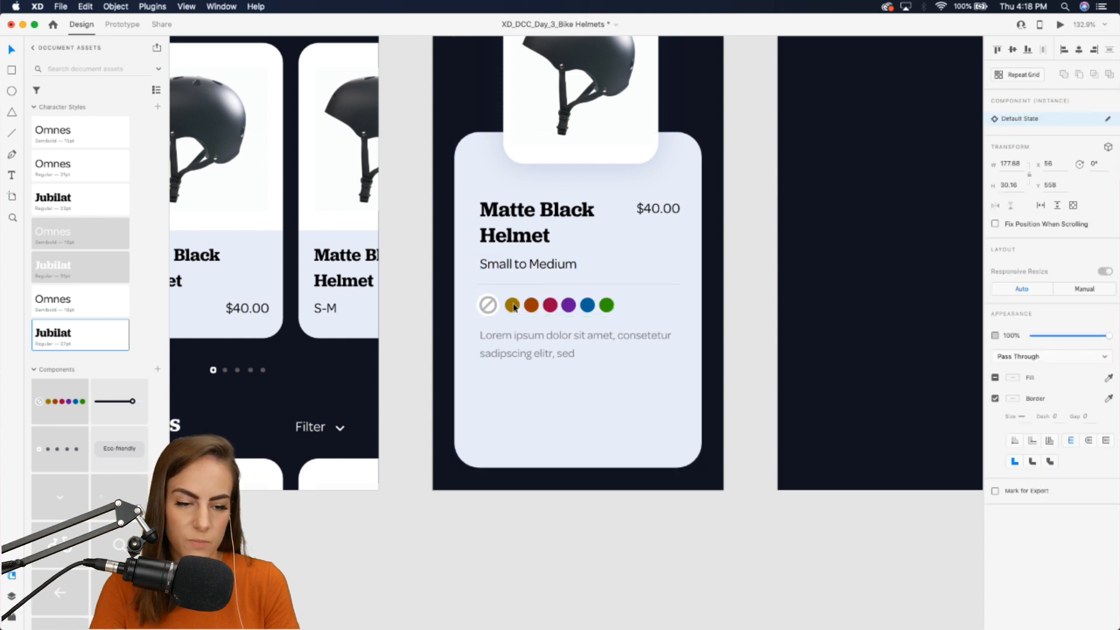
{"action": "left_click_drag", "start_coordinate": [517, 342], "coordinate": [526, 350]}
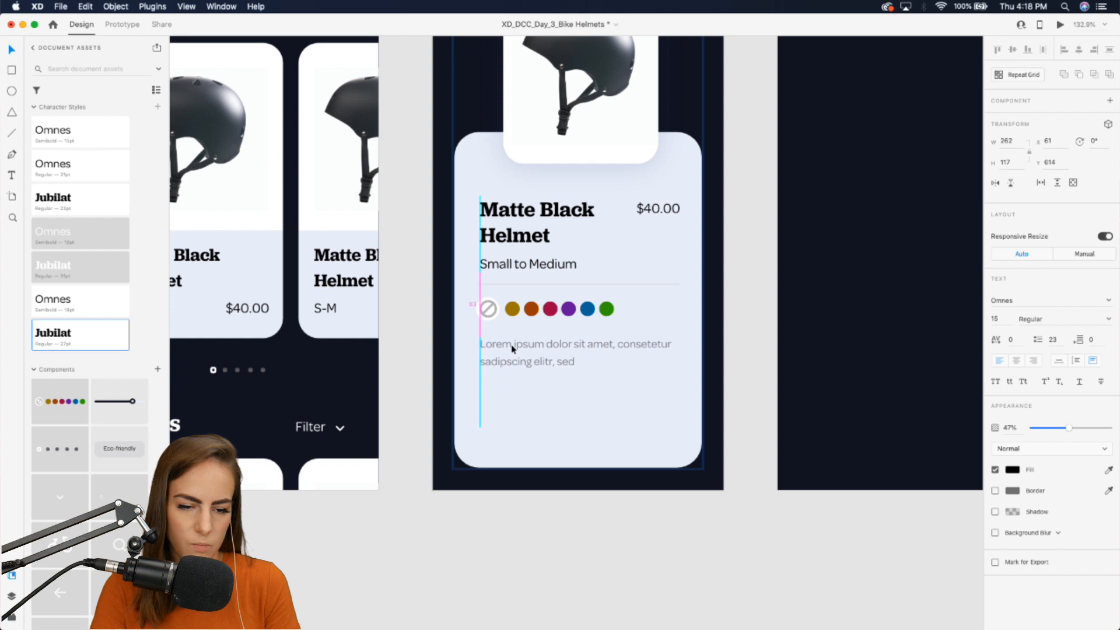
{"action": "left_click", "coordinate": [513, 318]}
{"action": "key", "text": "super+x"}
{"action": "double_click", "coordinate": [526, 319]}
{"action": "key", "text": "super+v"}
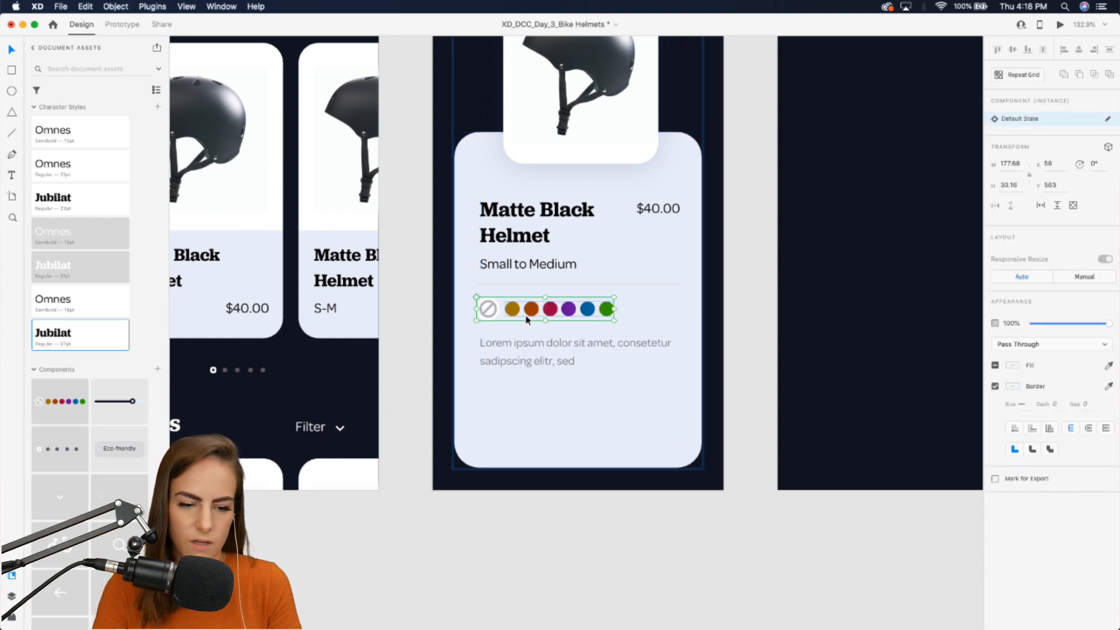
{"action": "left_click", "coordinate": [502, 518]}
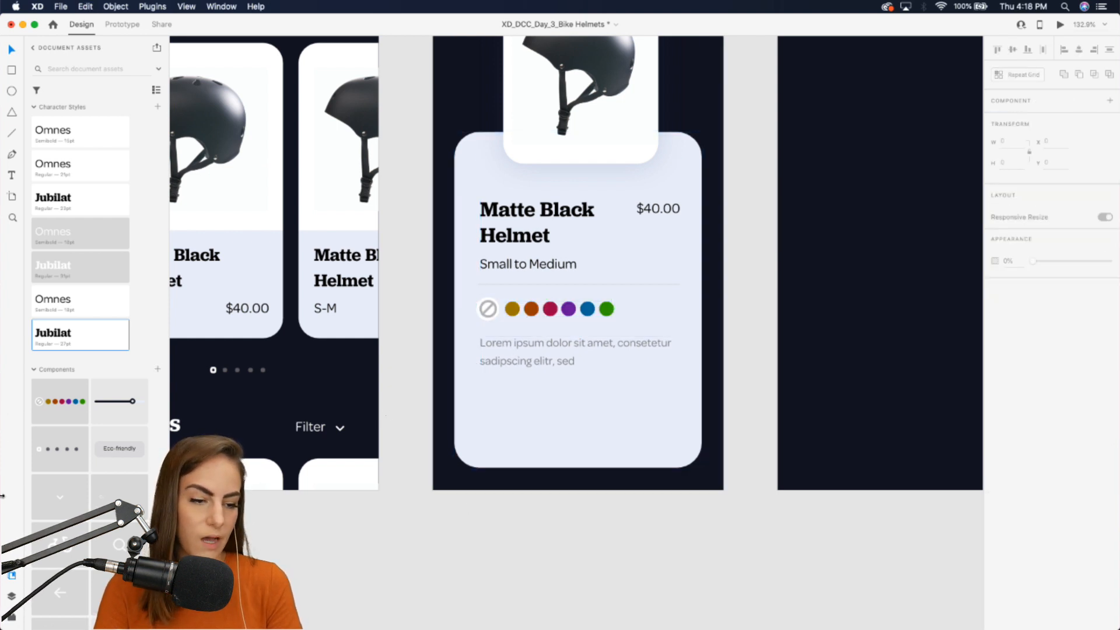
Place the round add-to-bag button component in the lower-right corner of the lavender panel at X 261, Y 692.
{"action": "scroll", "coordinate": [102, 525], "scroll_direction": "down", "scroll_amount": 3}
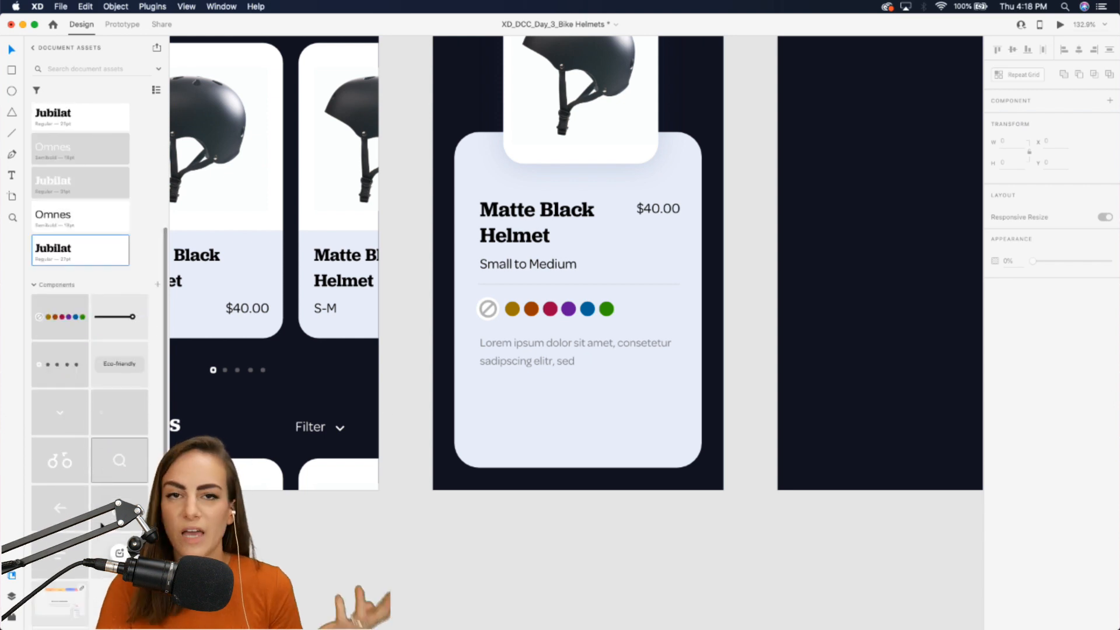
{"action": "left_click_drag", "start_coordinate": [120, 553], "coordinate": [661, 424]}
{"action": "key", "text": "super+x"}
{"action": "key", "text": "super+v"}
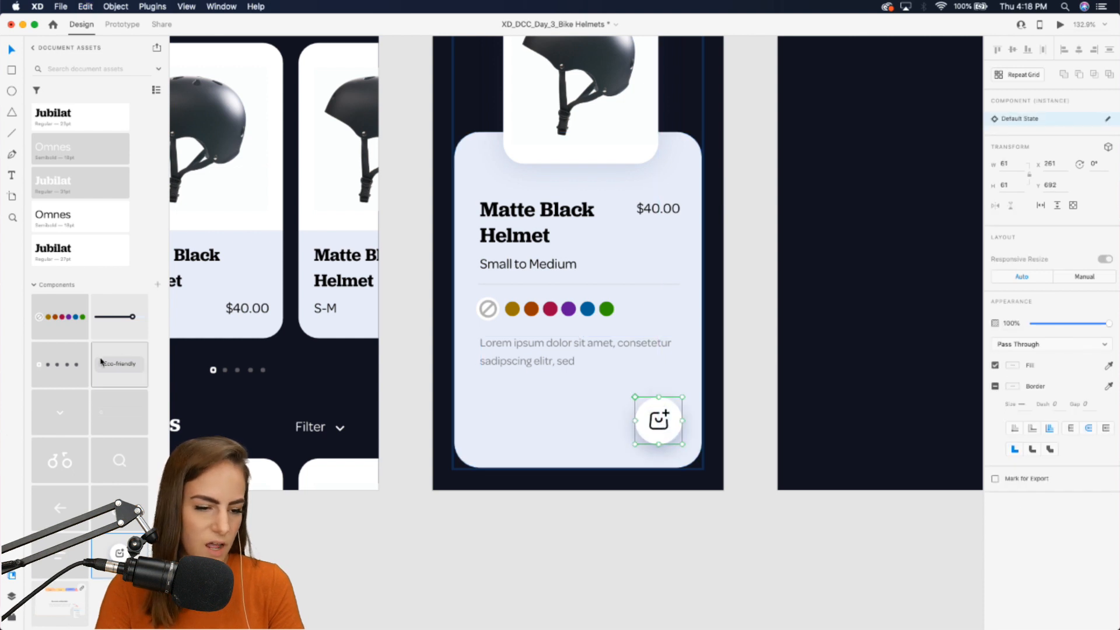
Place the Eco-friendly tag component below the description at X 61, Y 708, and copy it beside the original.
{"action": "left_click_drag", "start_coordinate": [100, 363], "coordinate": [511, 422]}
{"action": "scroll", "coordinate": [510, 408], "scroll_direction": "up", "scroll_amount": 5}
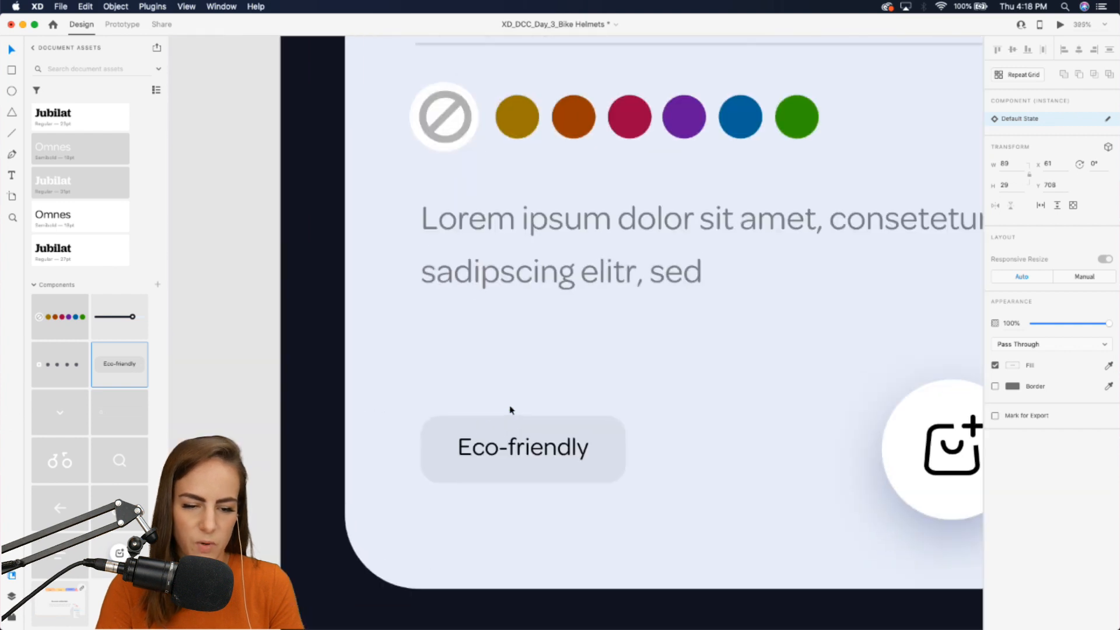
{"action": "scroll", "coordinate": [511, 409], "scroll_direction": "right", "scroll_amount": 3}
{"action": "scroll", "coordinate": [511, 409], "scroll_direction": "down", "scroll_amount": 2}
{"action": "left_click_drag", "start_coordinate": [435, 392], "coordinate": [670, 396], "text": "alt"}
Change the text of the second tag to "Reflective".
{"action": "double_click", "coordinate": [669, 397]}
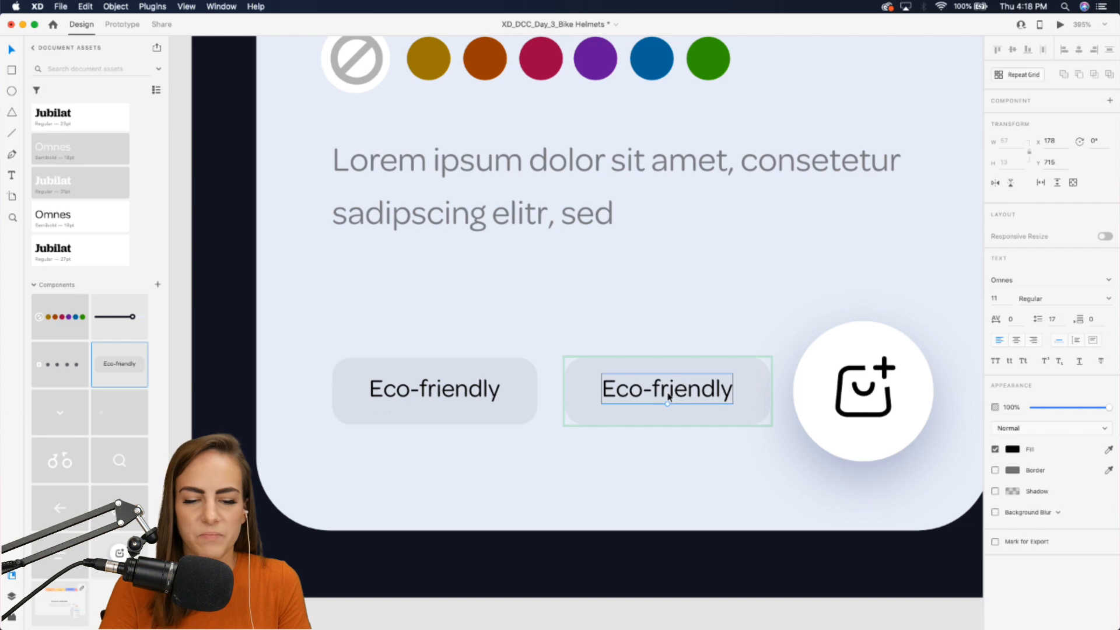
{"action": "double_click", "coordinate": [670, 397]}
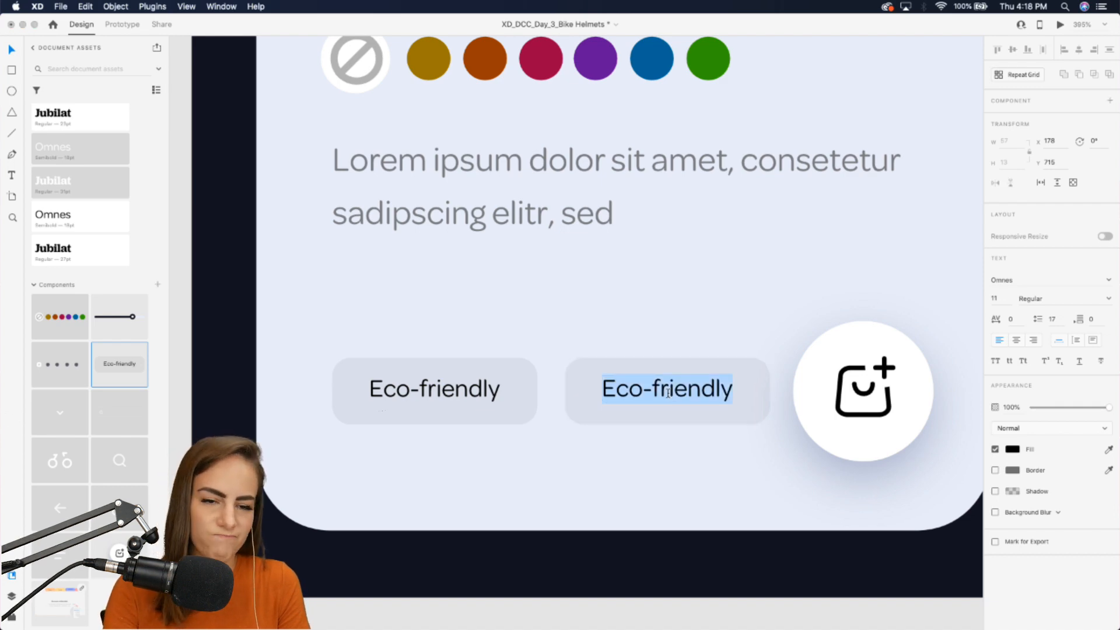
{"action": "key", "text": "Escape"}
{"action": "left_click", "coordinate": [598, 468]}
{"action": "scroll", "coordinate": [598, 467], "scroll_direction": "down", "scroll_amount": 5}
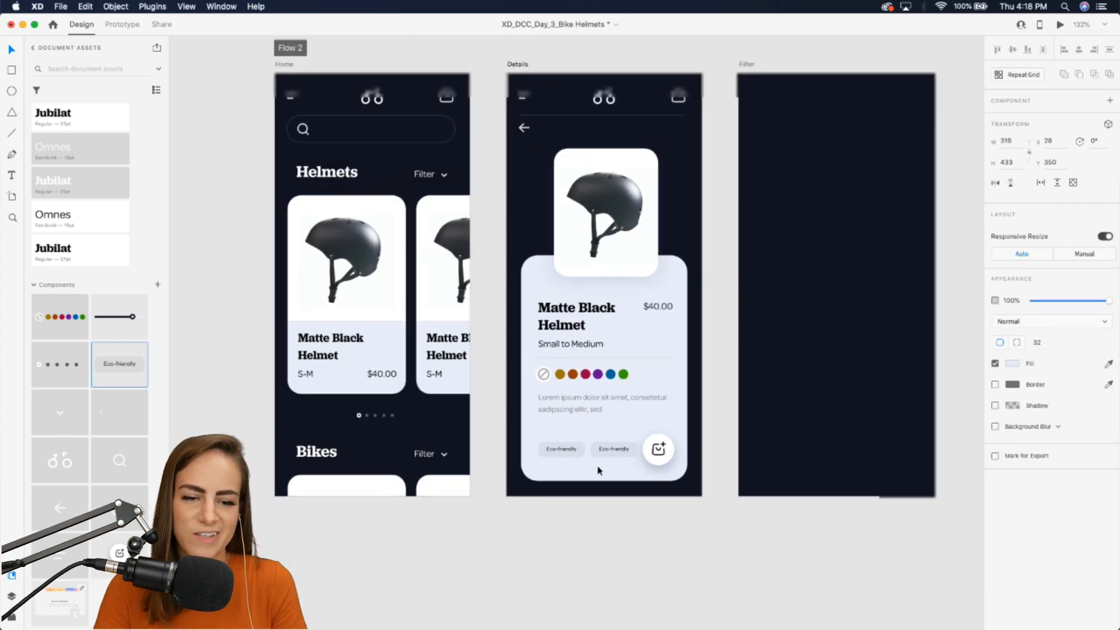
{"action": "scroll", "coordinate": [598, 467], "scroll_direction": "up", "scroll_amount": 2}
{"action": "scroll", "coordinate": [598, 470], "scroll_direction": "down", "scroll_amount": 3}
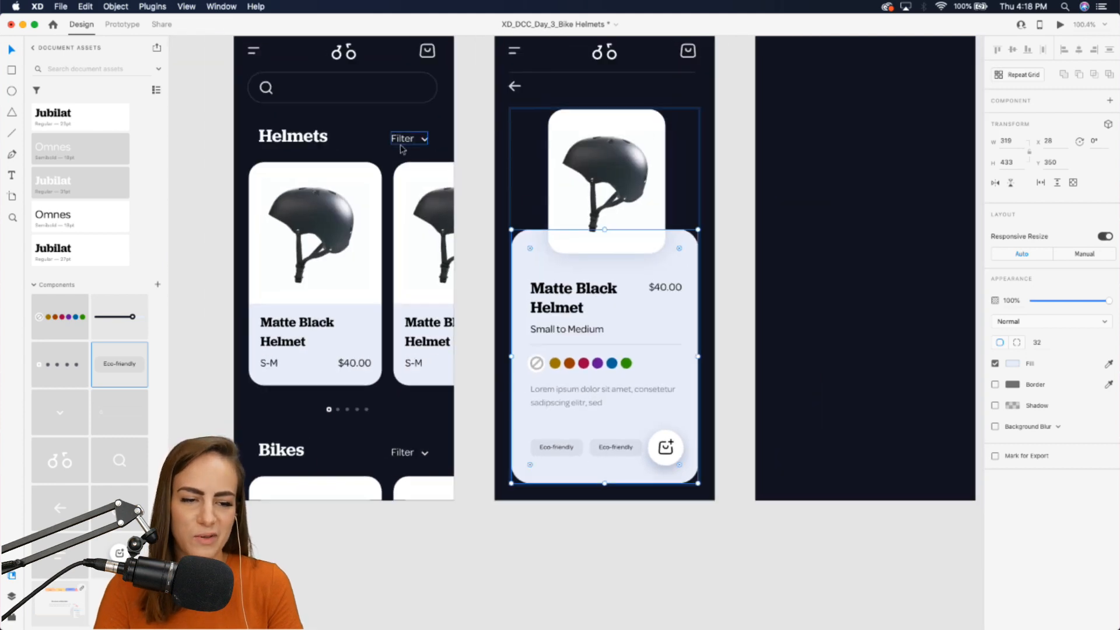
{"action": "scroll", "coordinate": [639, 449], "scroll_direction": "up", "scroll_amount": 5}
{"action": "double_click", "coordinate": [593, 453]}
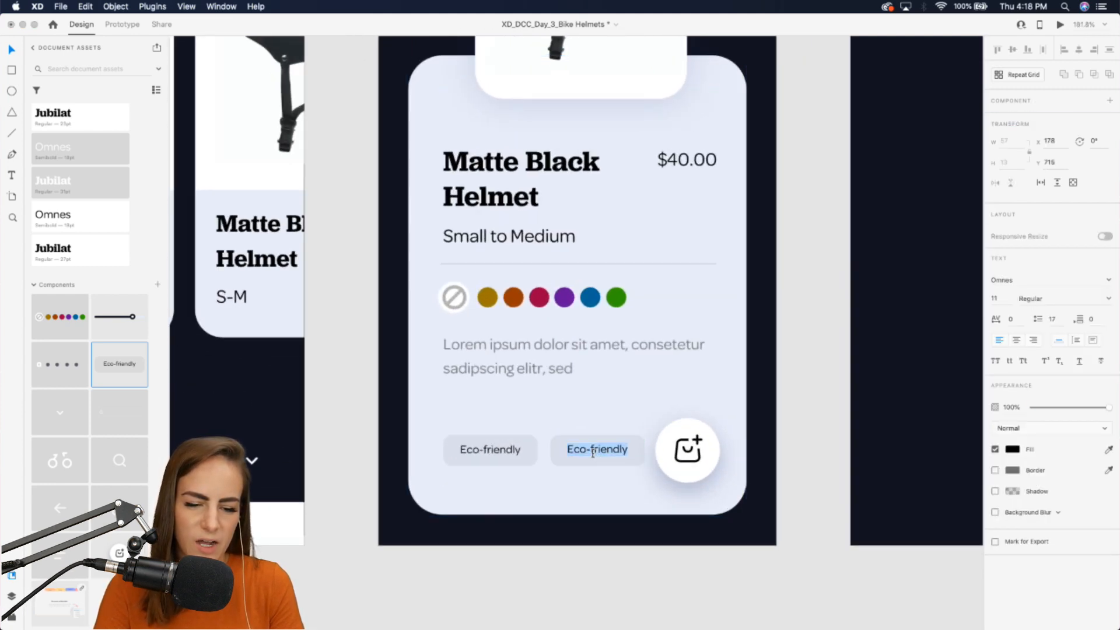
{"action": "type", "text": "Reflect"}
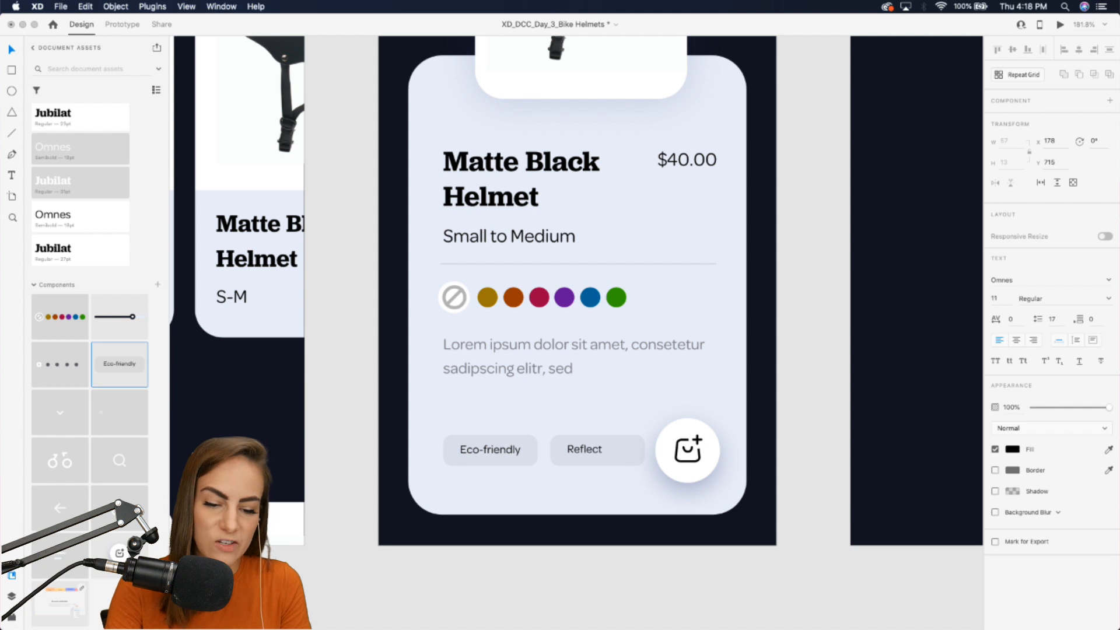
{"action": "left_click", "coordinate": [637, 450]}
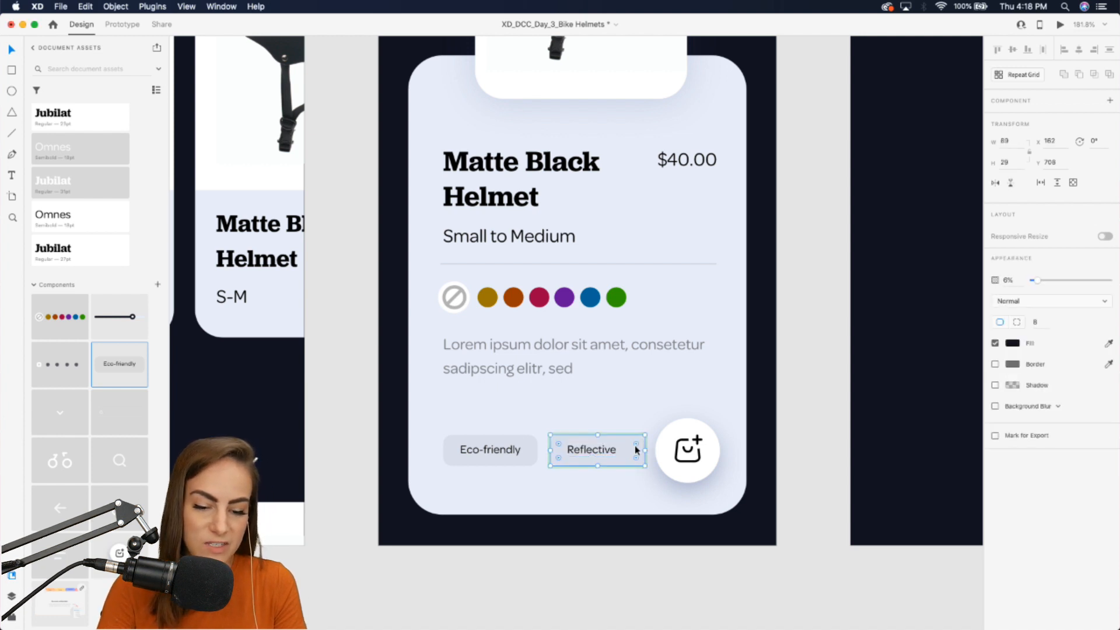
Narrow the Reflective tag to a width of 75 and duplicate it over the add-to-bag button.
{"action": "left_click_drag", "start_coordinate": [646, 451], "coordinate": [681, 449]}
{"action": "key", "text": "Escape"}
{"action": "key", "text": "Escape"}
{"action": "key", "text": "super+d"}
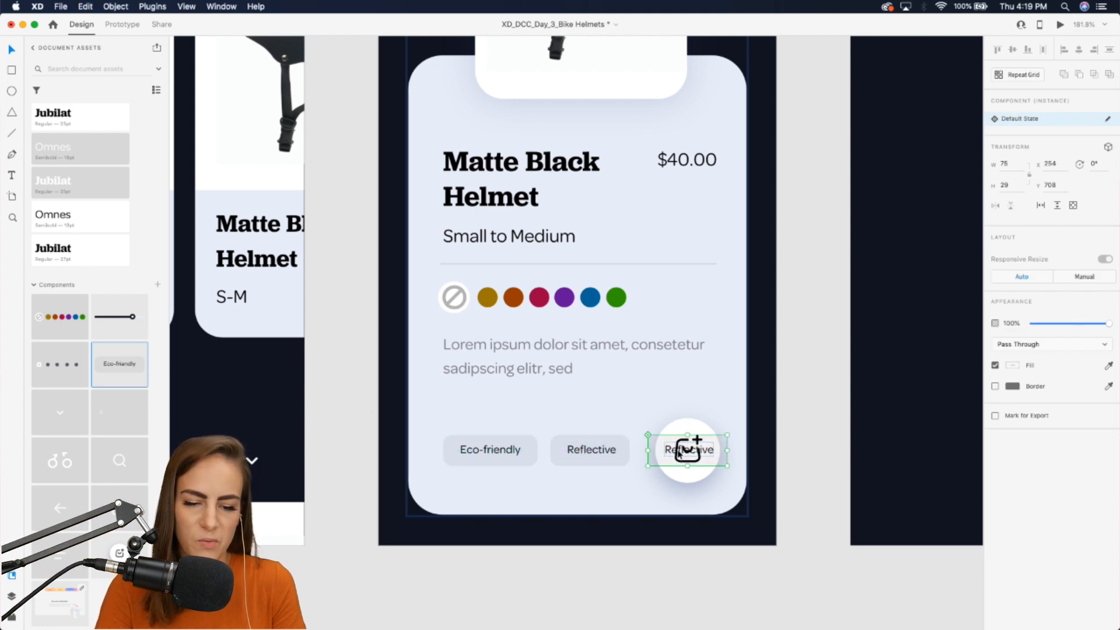
Send the third tag behind the add-to-bag button and position it at X 250 in line with the other tags.
{"action": "key", "text": "super+["}
{"action": "key", "text": "super+["}
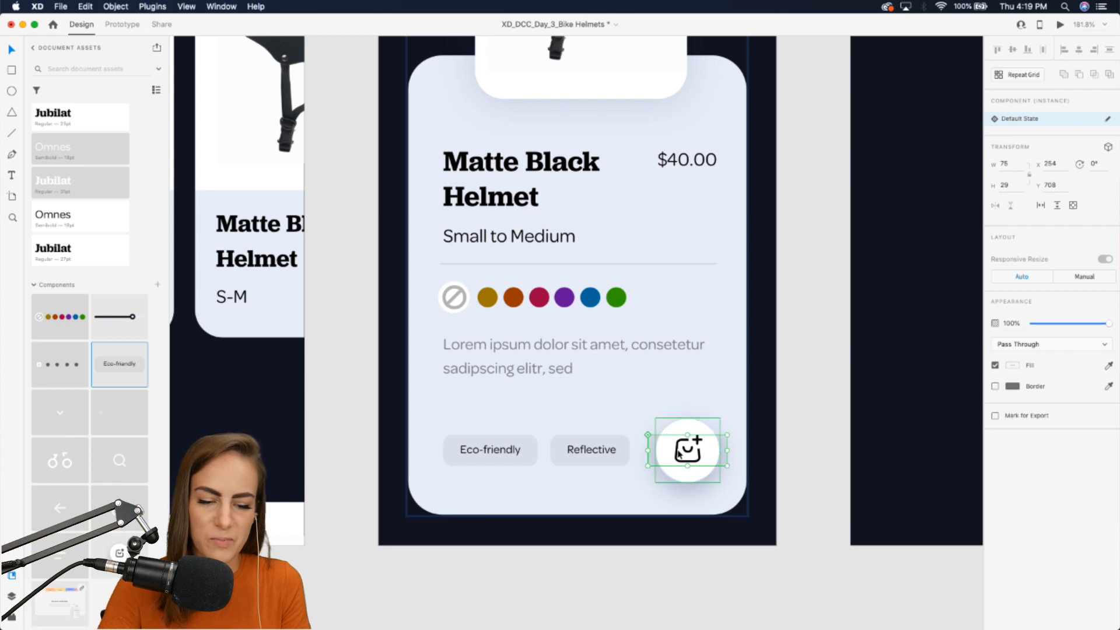
{"action": "scroll", "coordinate": [678, 454], "scroll_direction": "down", "scroll_amount": 3}
{"action": "scroll", "coordinate": [679, 454], "scroll_direction": "up", "scroll_amount": 5}
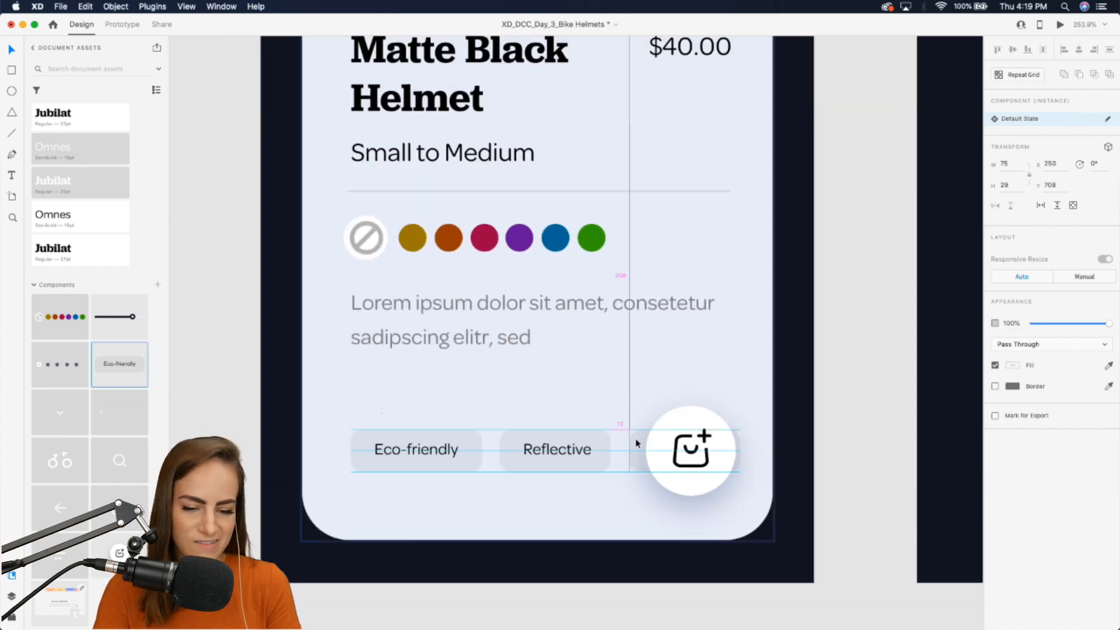
Group the three tags at the bottom of the lavender panel.
{"action": "left_click", "coordinate": [581, 451]}
{"action": "left_click", "coordinate": [408, 454], "text": "shift"}
{"action": "scroll", "coordinate": [408, 454], "scroll_direction": "down", "scroll_amount": 5}
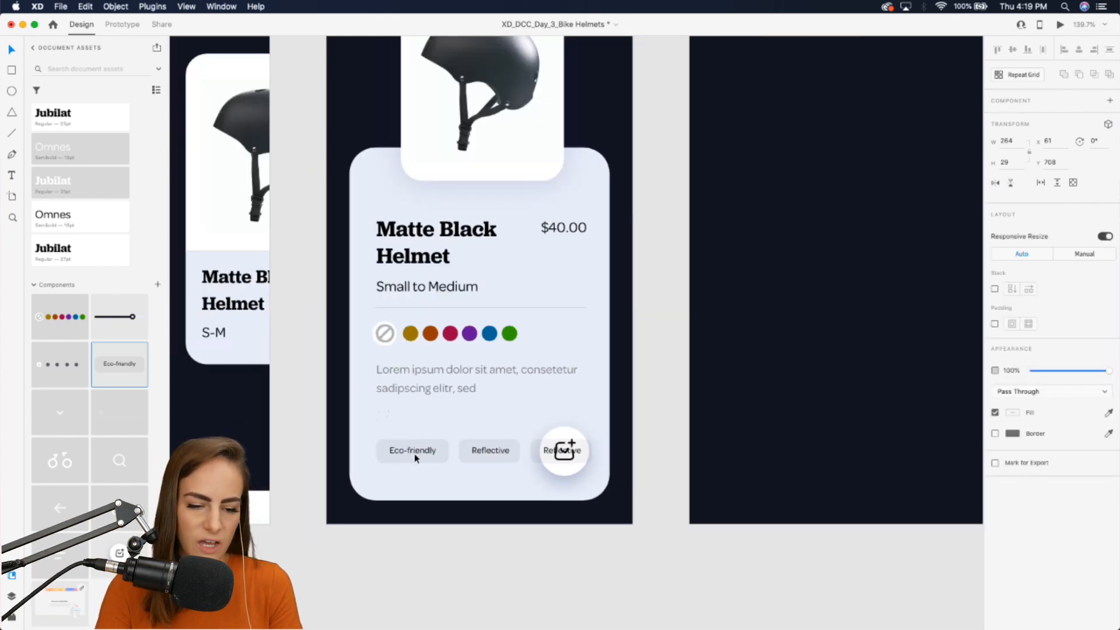
Lengthen the helmet's description by repeating its placeholder text, and move the tag group up to Y 697 beneath it.
{"action": "left_click", "coordinate": [464, 376], "text": "shift"}
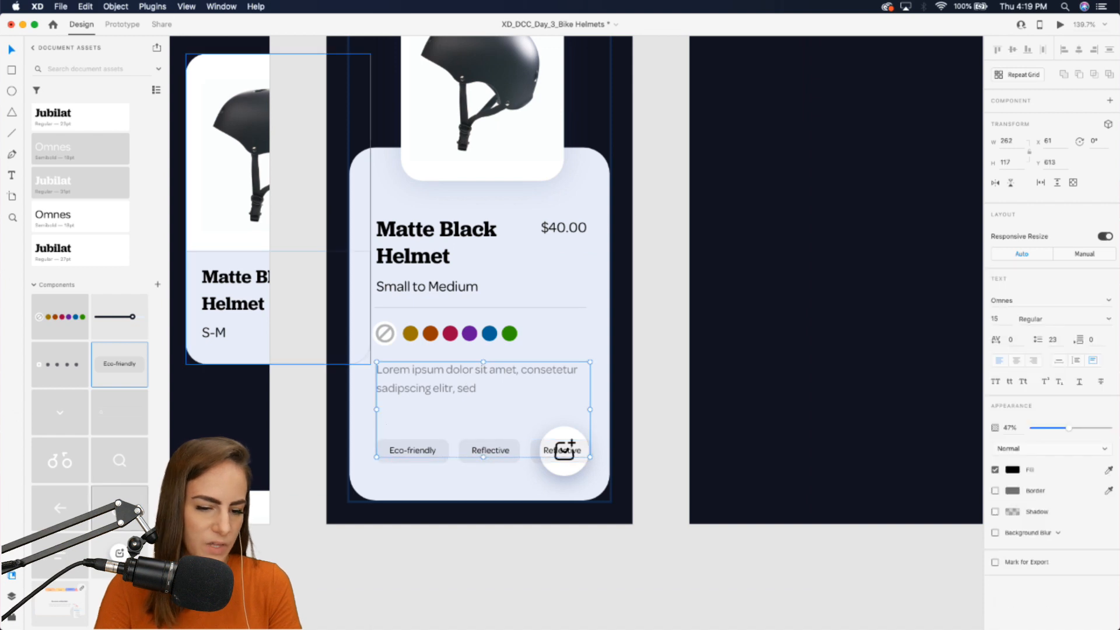
{"action": "double_click", "coordinate": [467, 387]}
{"action": "left_click_drag", "start_coordinate": [480, 388], "coordinate": [304, 340]}
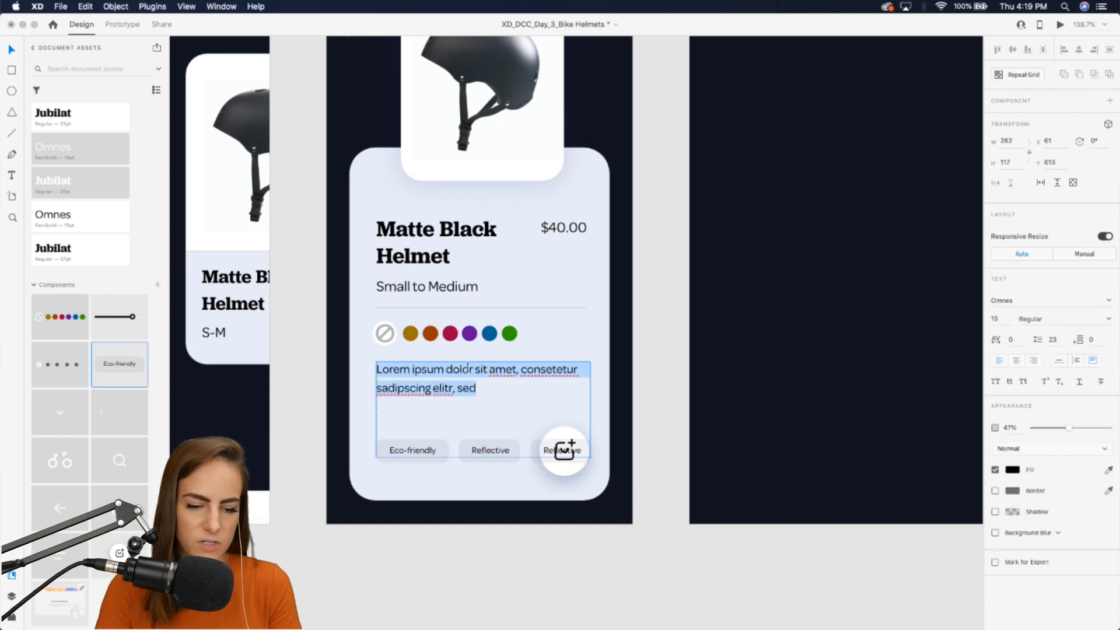
{"action": "left_click", "coordinate": [506, 390]}
{"action": "key", "text": "super+v"}
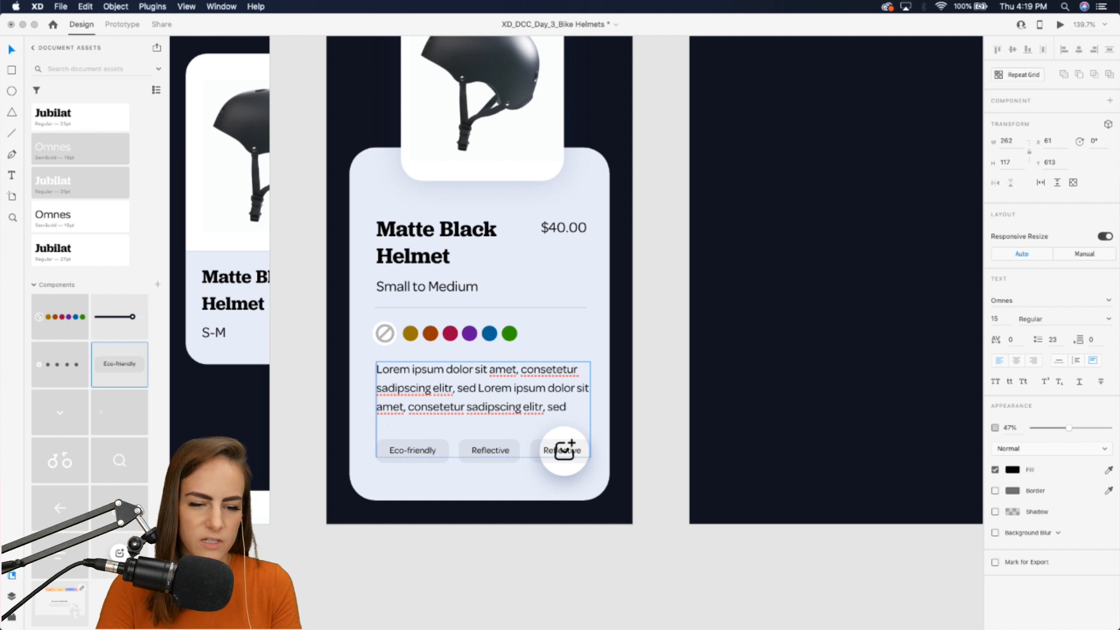
{"action": "key", "text": "Escape"}
{"action": "left_click_drag", "start_coordinate": [483, 457], "coordinate": [486, 434]}
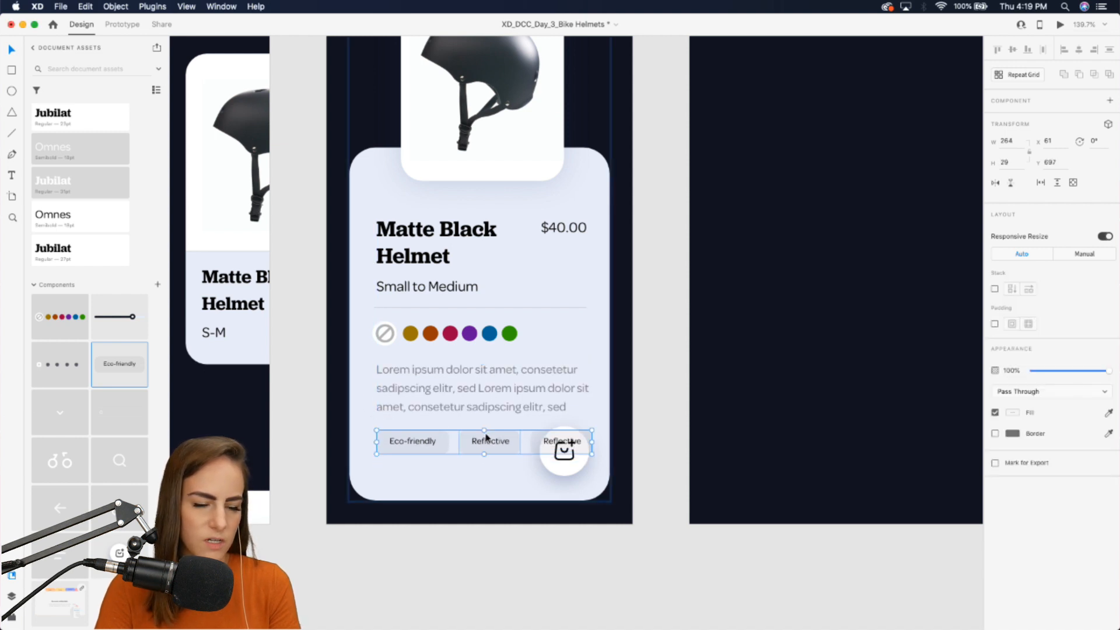
Draw a borderless rectangle about 119 by 74 over the add-to-bag button and the ends of the tags.
{"action": "scroll", "coordinate": [638, 454], "scroll_direction": "down", "scroll_amount": 5}
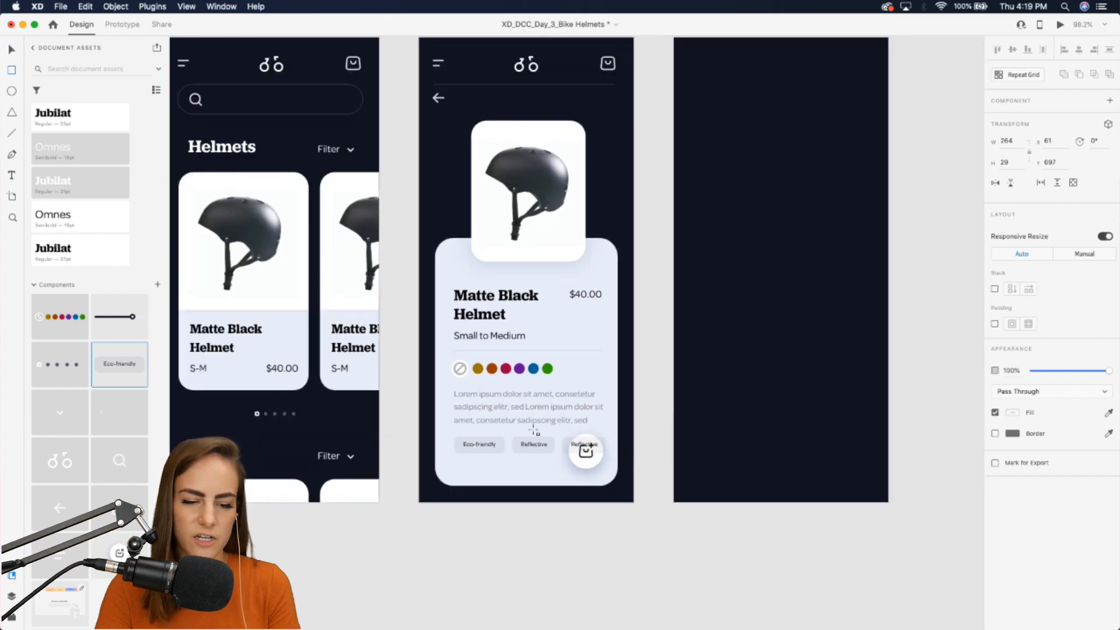
{"action": "scroll", "coordinate": [487, 434], "scroll_direction": "up", "scroll_amount": 5}
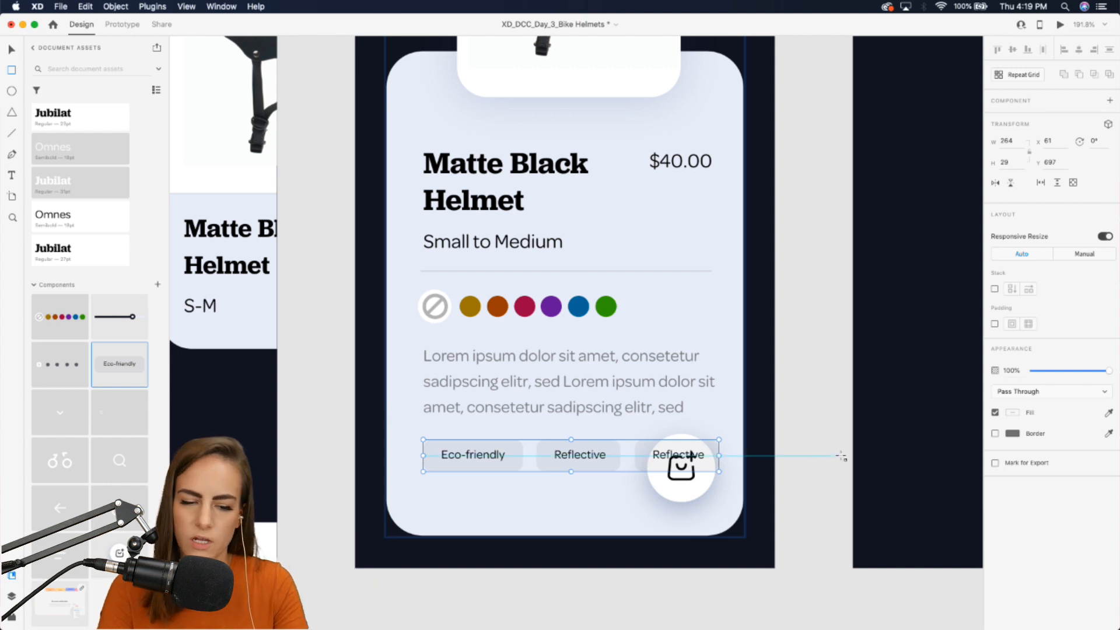
{"action": "left_click_drag", "start_coordinate": [729, 424], "coordinate": [596, 506]}
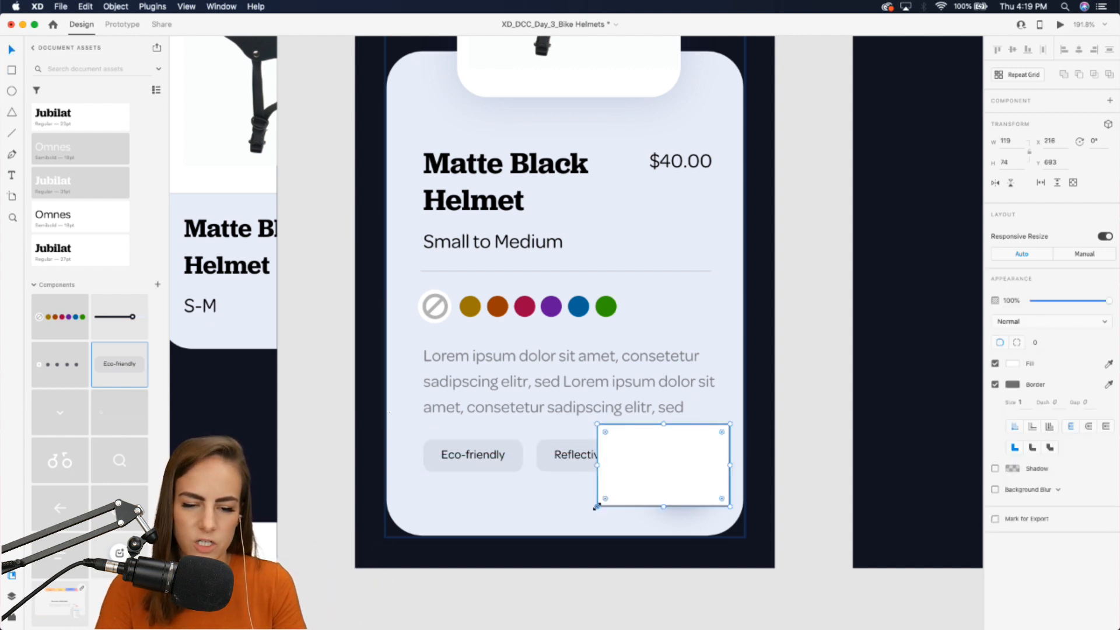
{"action": "left_click", "coordinate": [996, 386]}
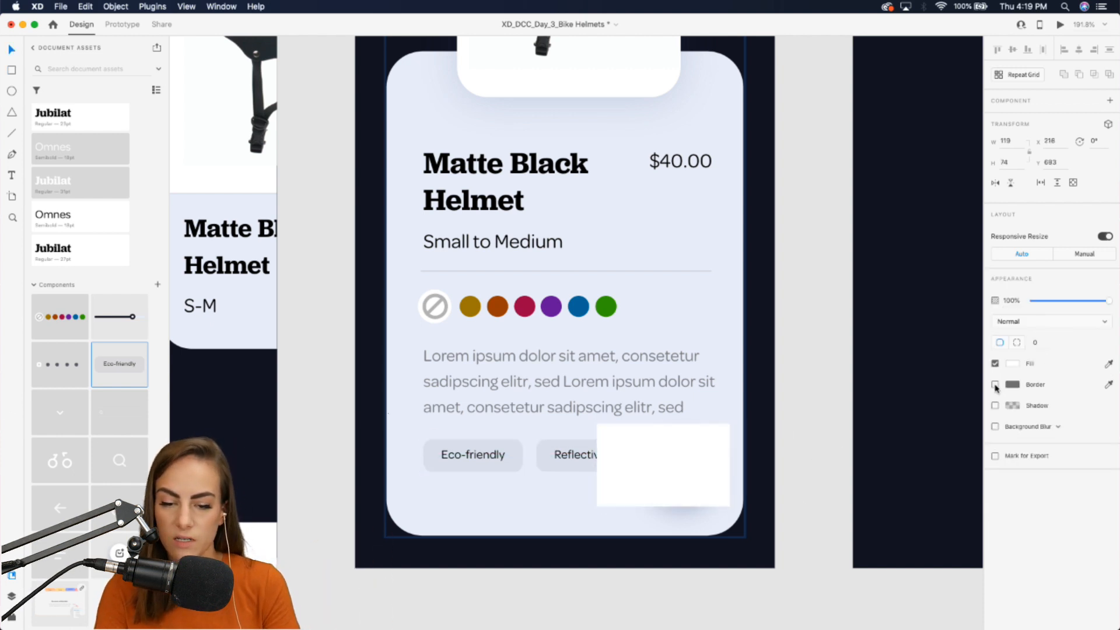
Arrange the layers so the rectangle sits behind the add-to-bag button but in front of the tag group.
{"action": "key", "text": "super+bracketleft"}
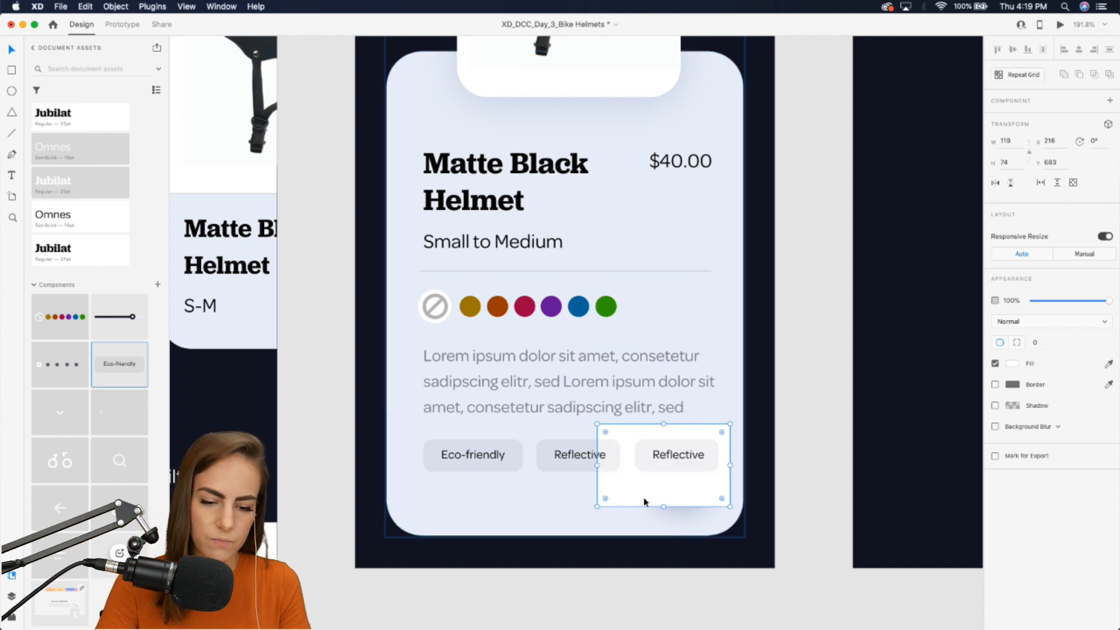
{"action": "key", "text": "super+v"}
{"action": "left_click", "coordinate": [565, 459]}
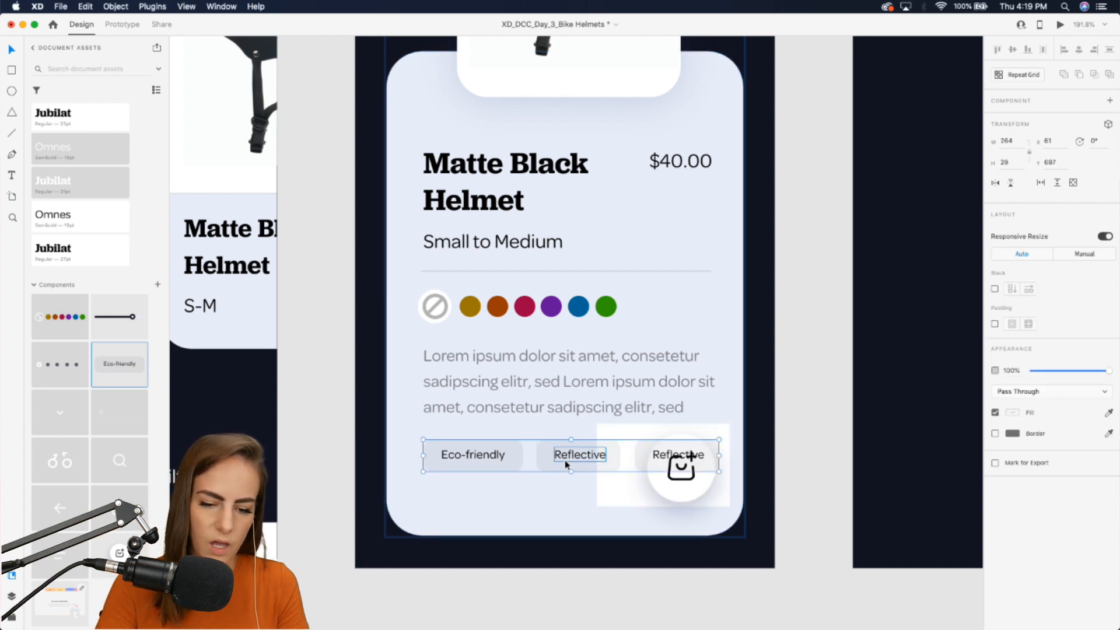
{"action": "key", "text": "super+bracketleft"}
{"action": "left_click", "coordinate": [620, 495]}
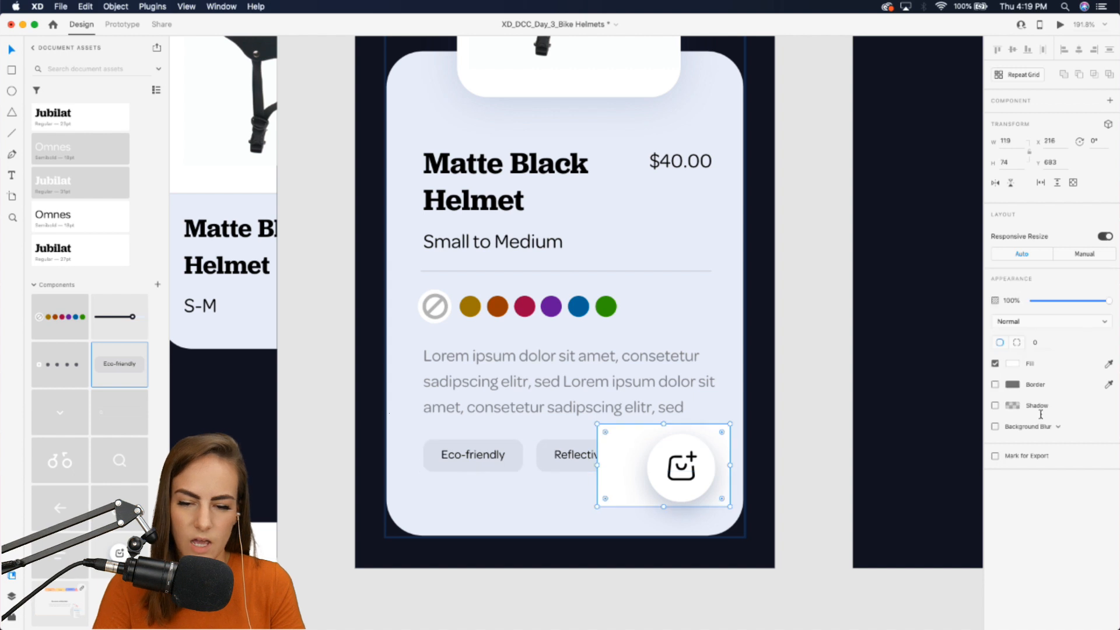
Change the rectangle's fill to a linear gradient.
{"action": "left_click", "coordinate": [1012, 365]}
{"action": "left_click", "coordinate": [905, 297]}
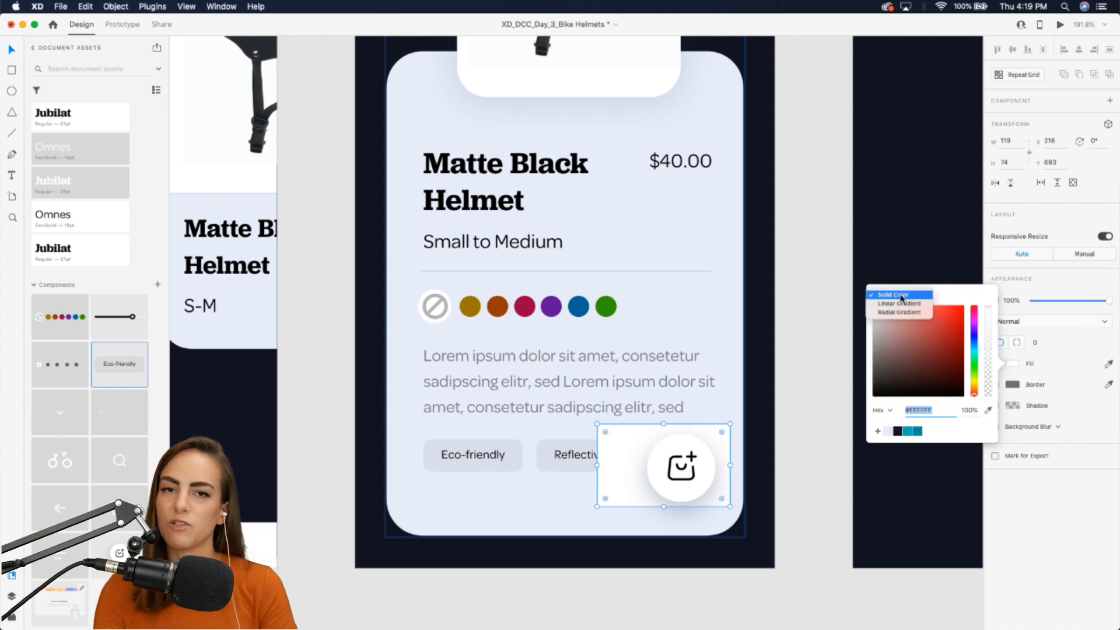
{"action": "left_click", "coordinate": [901, 312]}
{"action": "left_click", "coordinate": [894, 290]}
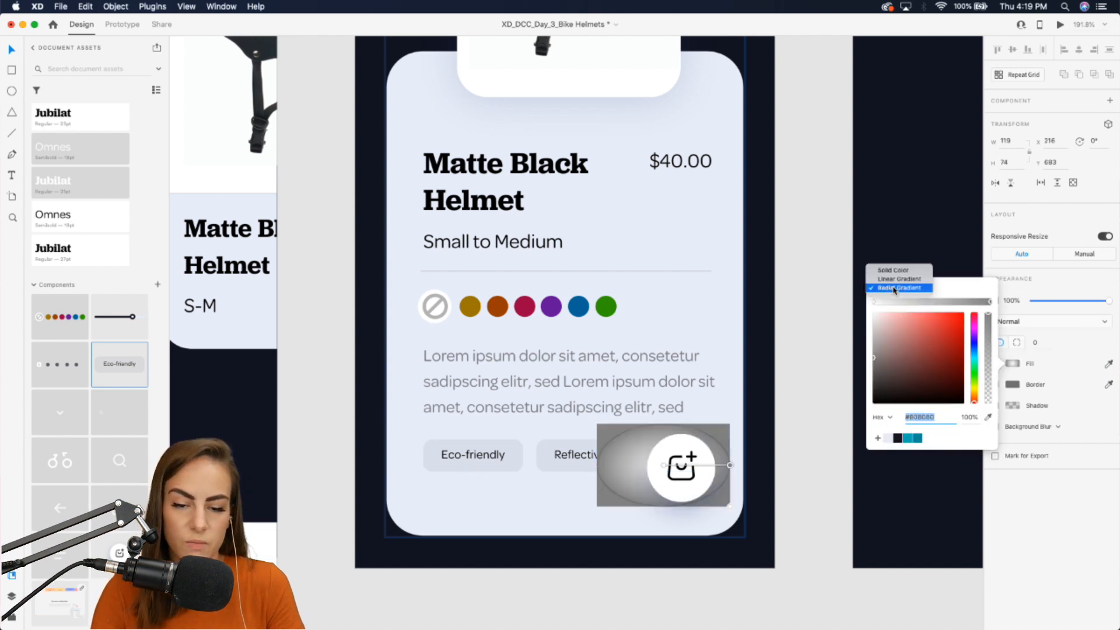
{"action": "left_click", "coordinate": [901, 279]}
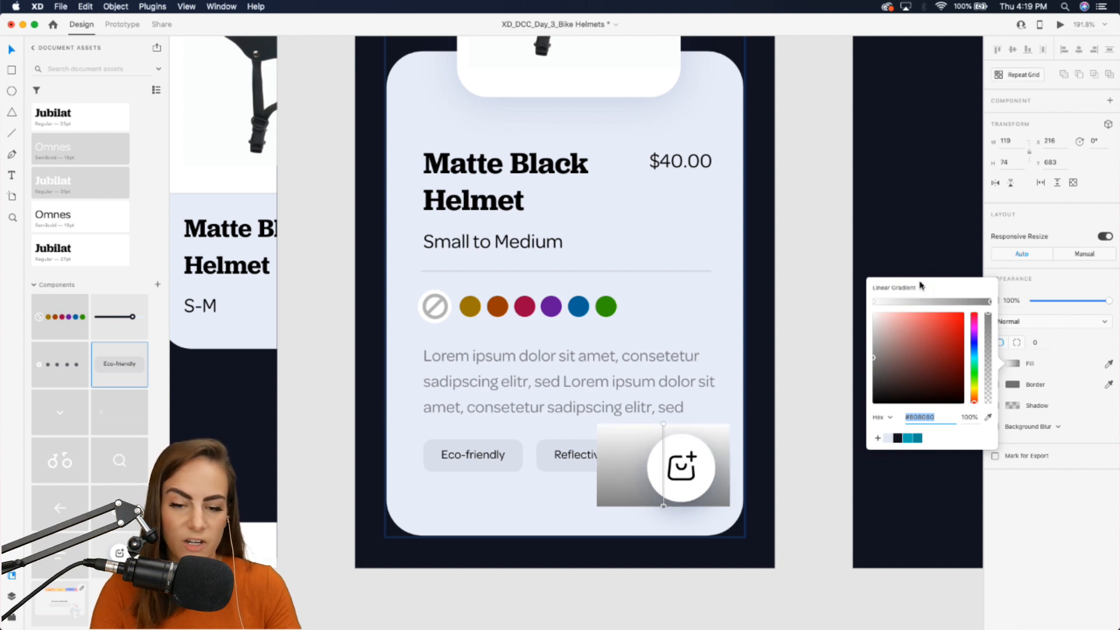
Sample the panel's lavender for both gradient stops and make the starting stop transparent so the tags fade out.
{"action": "left_click", "coordinate": [990, 418]}
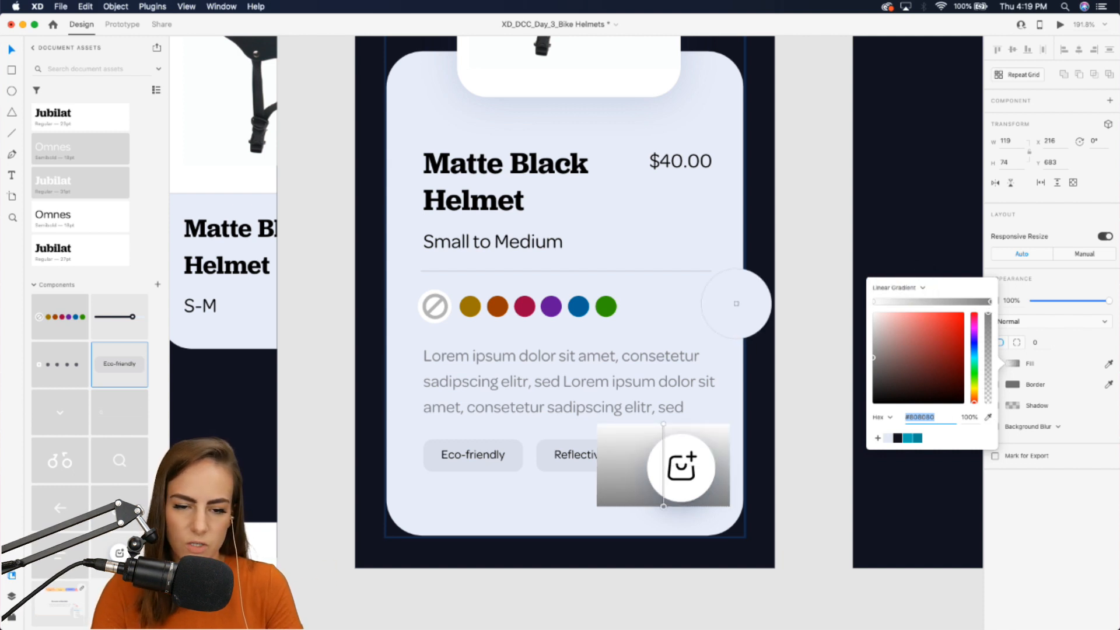
{"action": "left_click", "coordinate": [734, 305]}
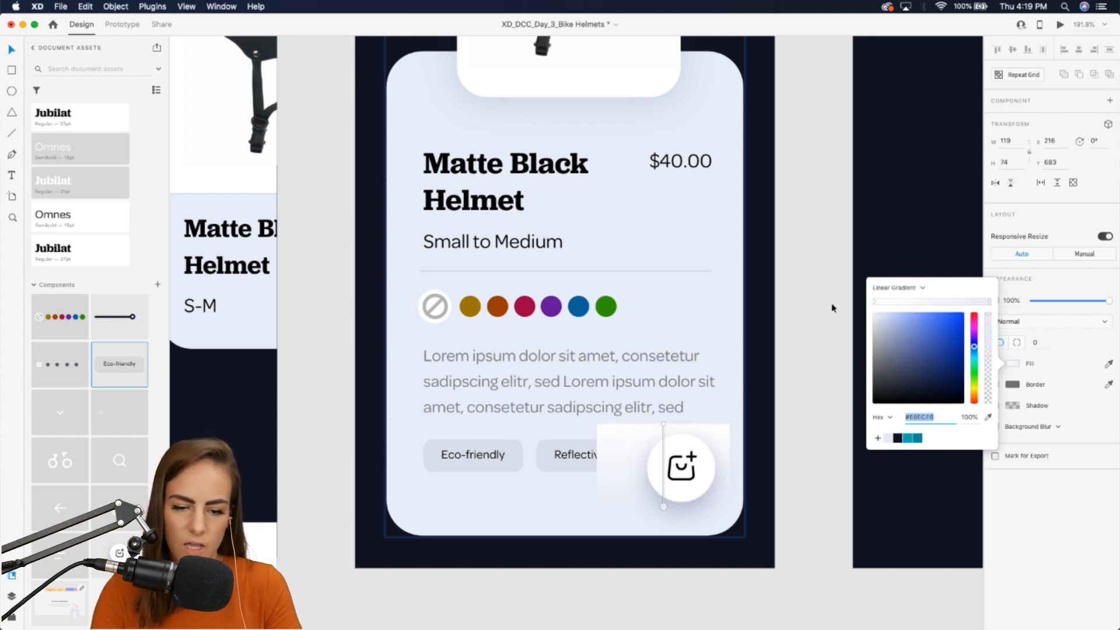
{"action": "left_click", "coordinate": [988, 418]}
{"action": "left_click", "coordinate": [676, 297]}
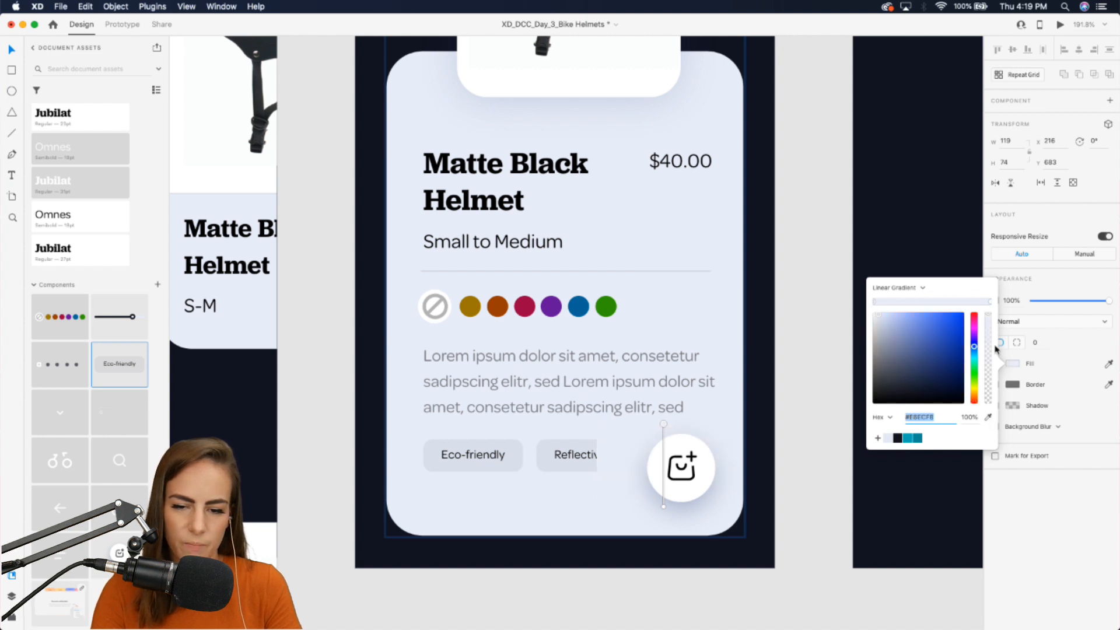
{"action": "left_click", "coordinate": [717, 439]}
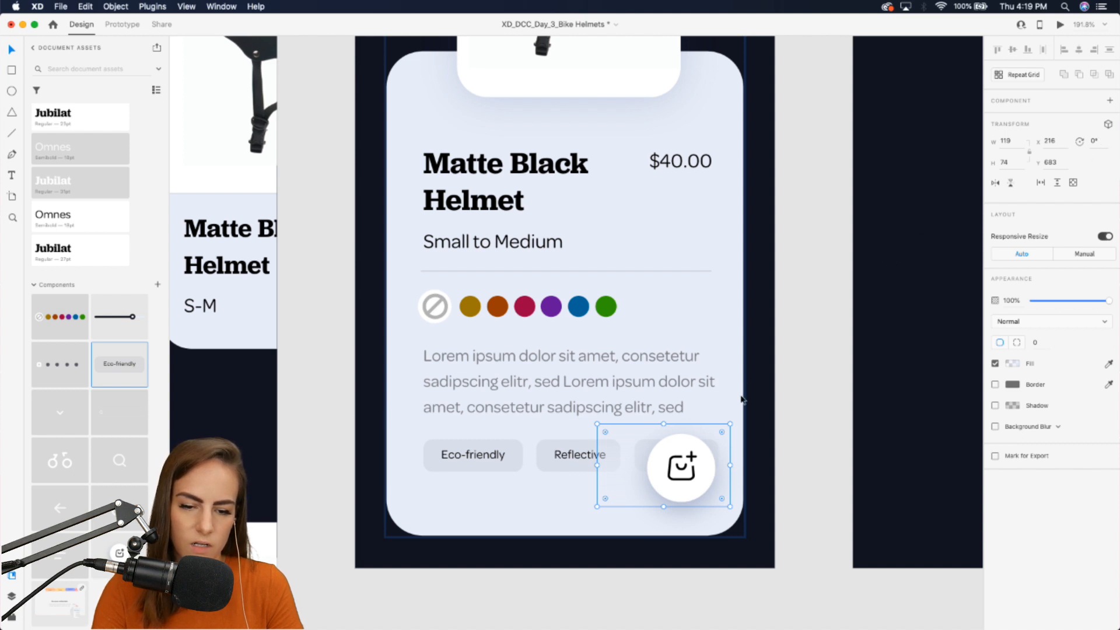
Rotate the gradient rectangle to -90° and resize it to about 62 by 105 over the right end of the tags.
{"action": "left_click_drag", "start_coordinate": [734, 420], "coordinate": [627, 414]}
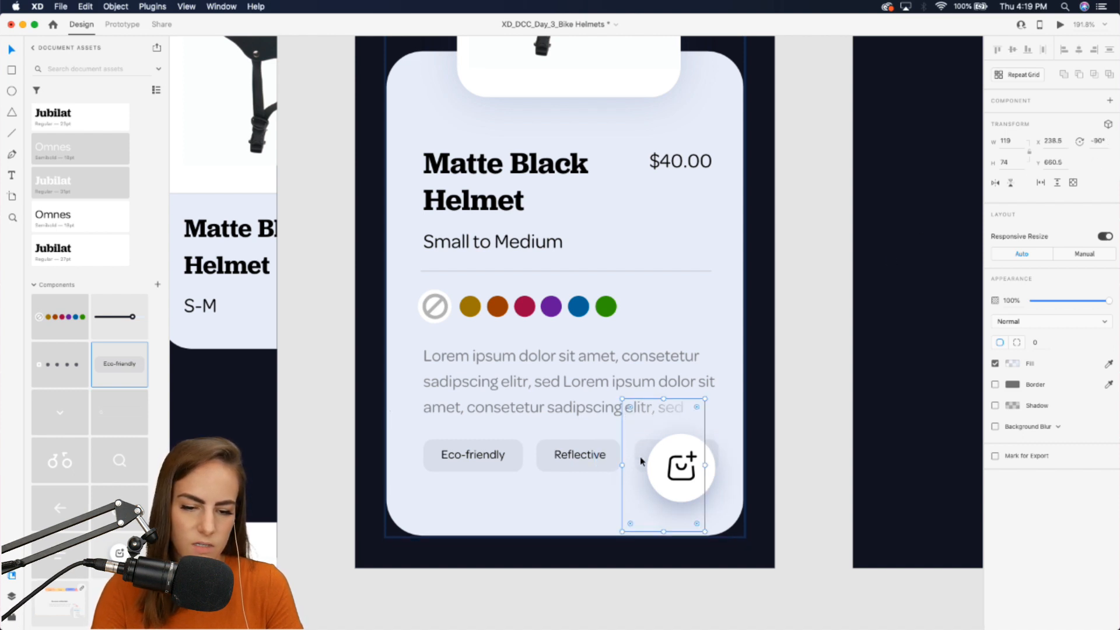
{"action": "left_click_drag", "start_coordinate": [641, 487], "coordinate": [654, 488]}
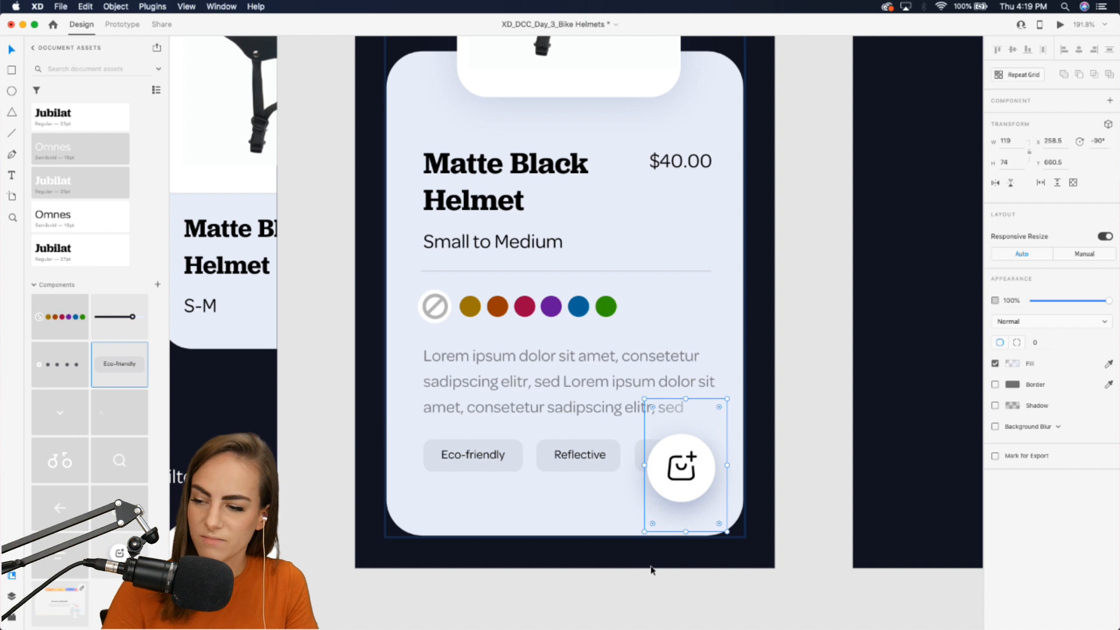
{"action": "left_click_drag", "start_coordinate": [644, 531], "coordinate": [609, 429]}
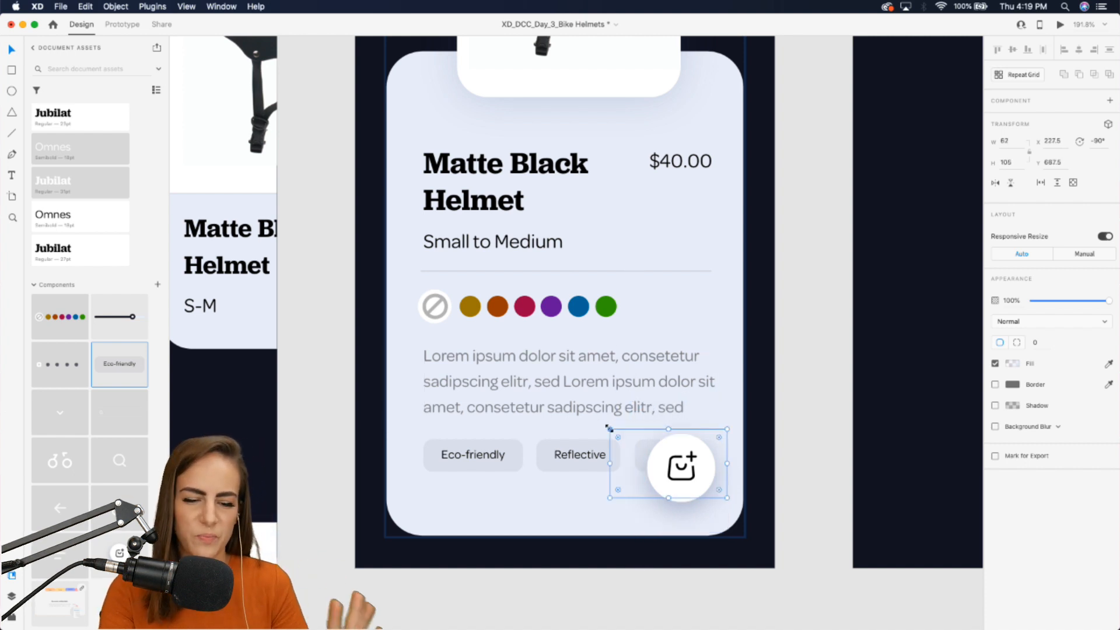
Move the tag group down to Y 704 on the Details artboard.
{"action": "key", "text": "super+0"}
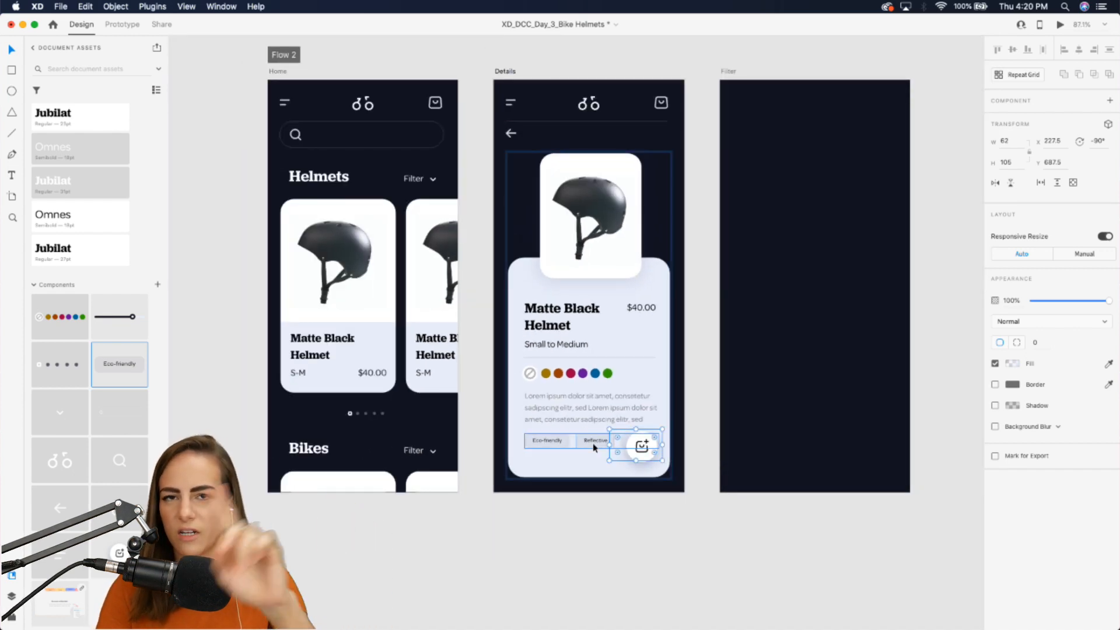
{"action": "scroll", "coordinate": [565, 444], "scroll_direction": "down", "scroll_amount": 1}
{"action": "left_click", "coordinate": [563, 446]}
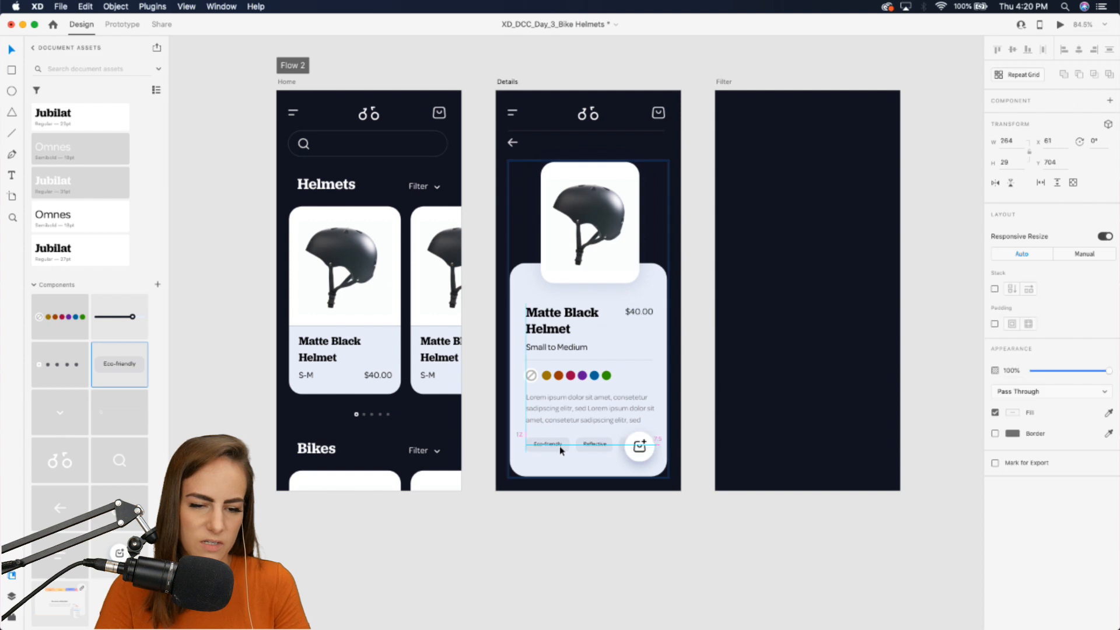
{"action": "left_click", "coordinate": [719, 561]}
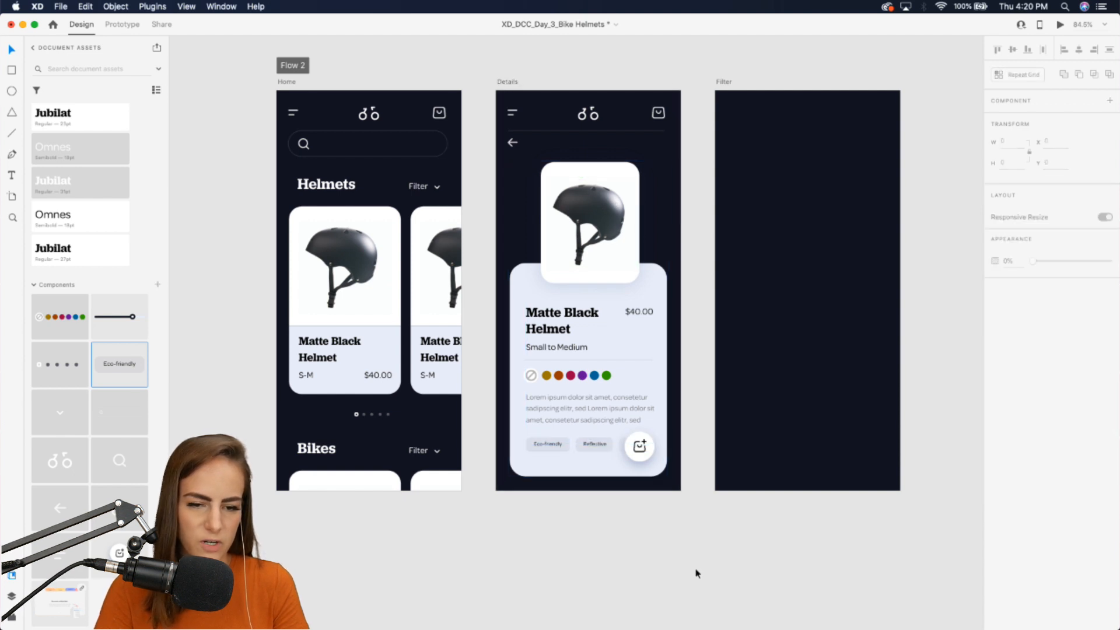
In Prototype mode, link the first helmet card on Home to the Details artboard with a Tap trigger and Auto-Animate.
{"action": "scroll", "coordinate": [709, 576], "scroll_direction": "down", "scroll_amount": 2}
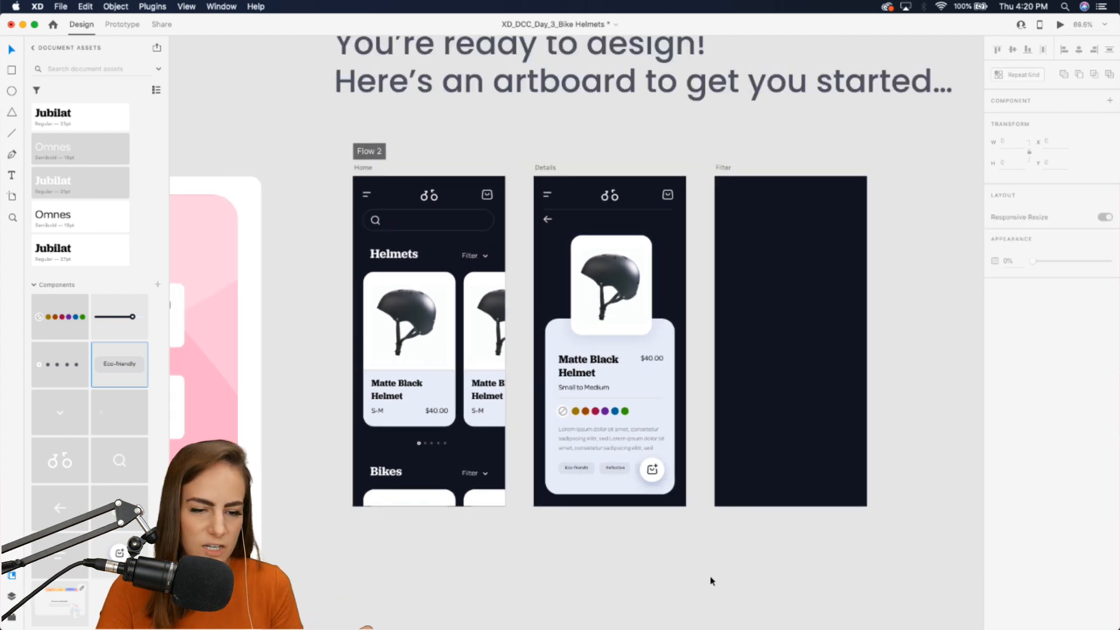
{"action": "left_click", "coordinate": [122, 24]}
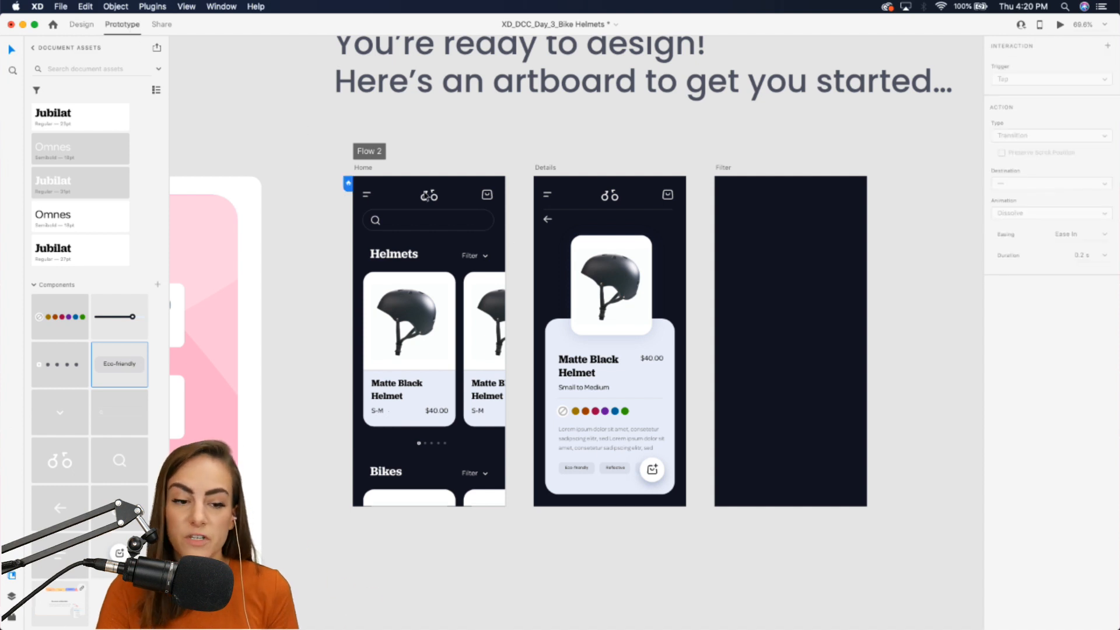
{"action": "scroll", "coordinate": [507, 230], "scroll_direction": "up", "scroll_amount": 2}
{"action": "left_click", "coordinate": [424, 352]}
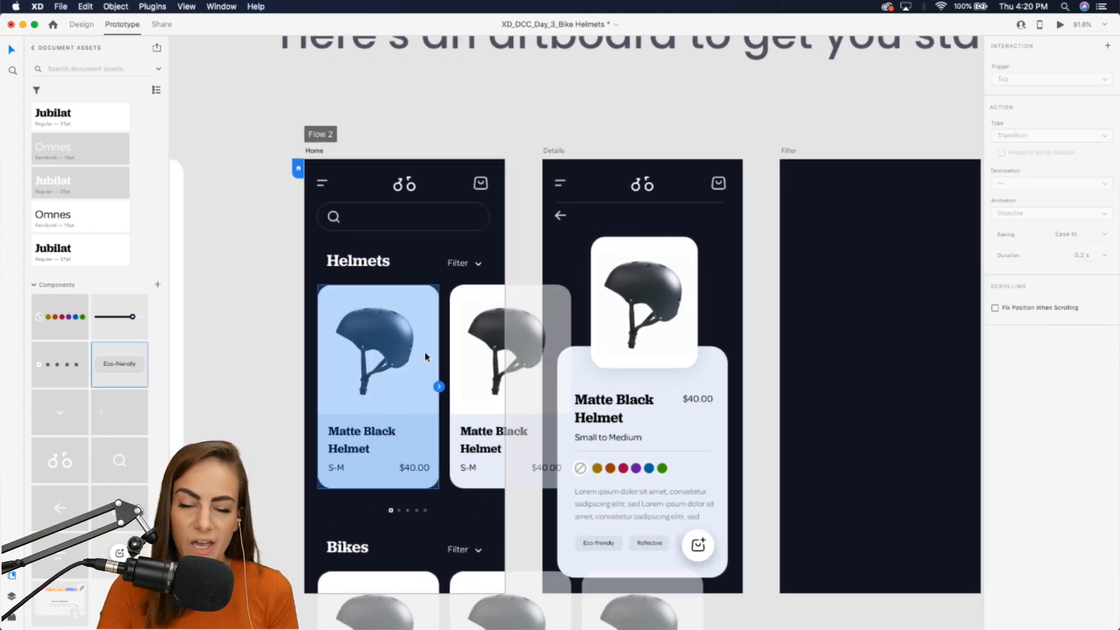
{"action": "scroll", "coordinate": [424, 352], "scroll_direction": "down", "scroll_amount": 2}
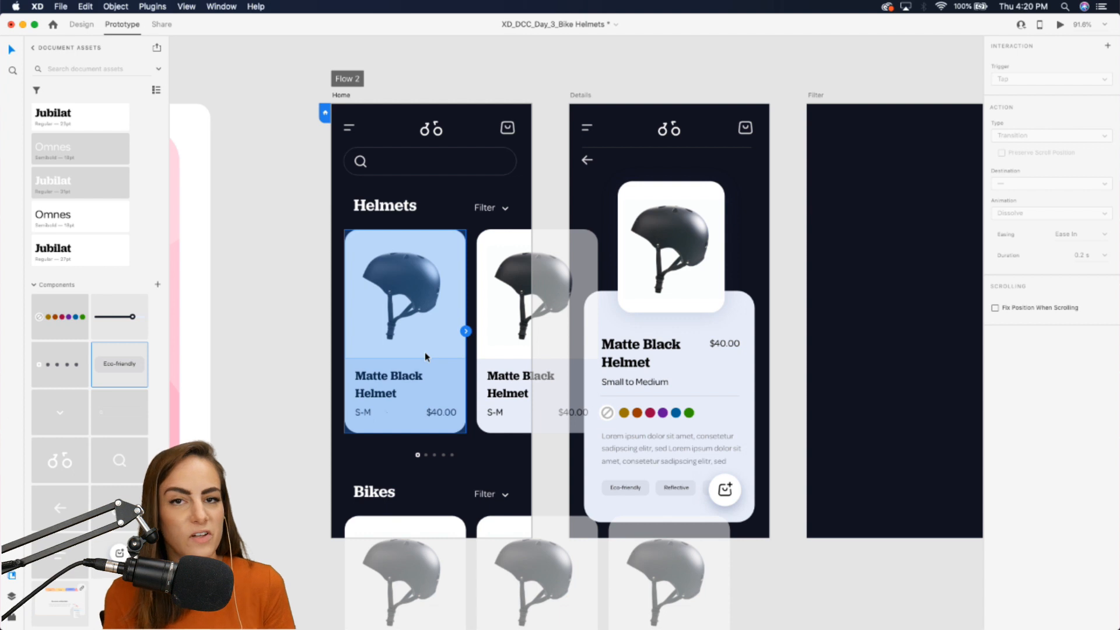
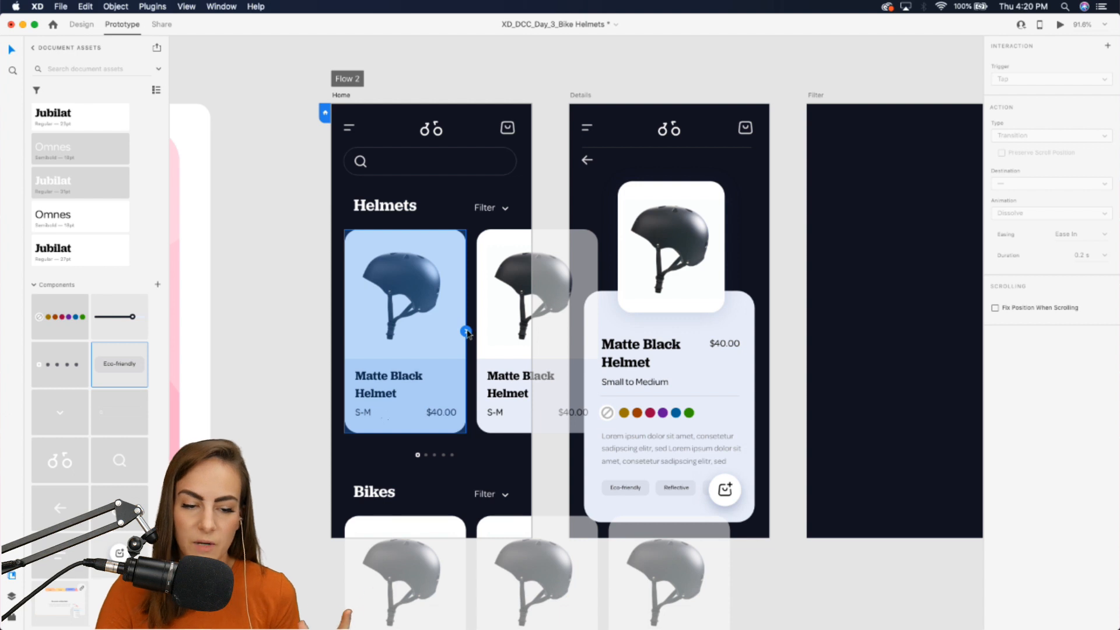
{"action": "left_click_drag", "start_coordinate": [467, 332], "coordinate": [595, 219]}
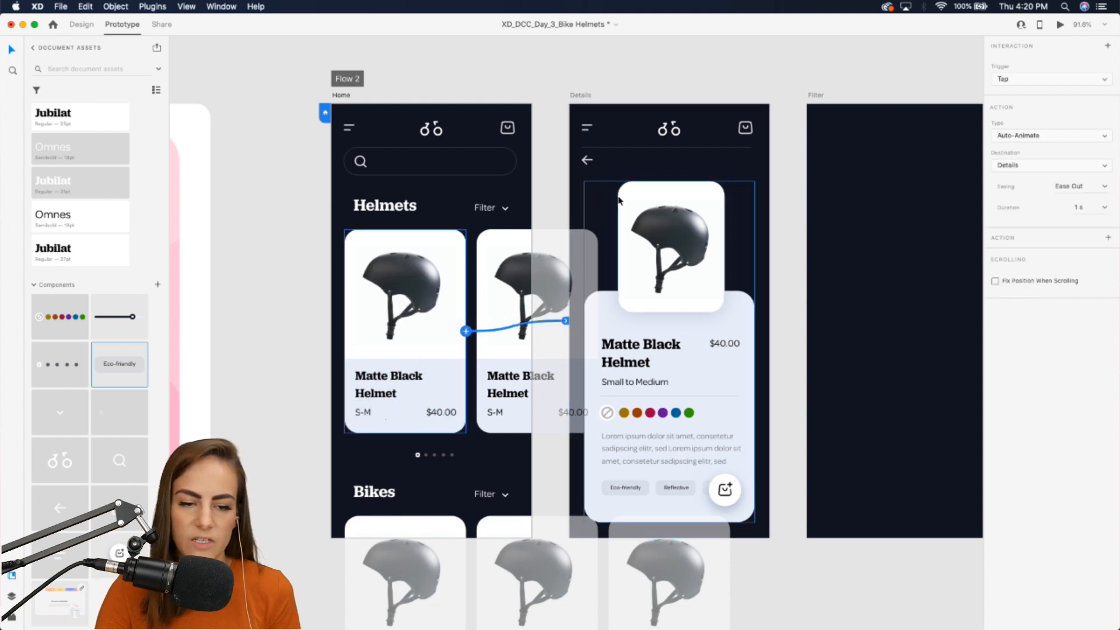
Set the helmet card transition's easing to Ease In-Out, keeping the Tap trigger, Auto-Animate action and 1 s duration.
{"action": "left_click", "coordinate": [1105, 81]}
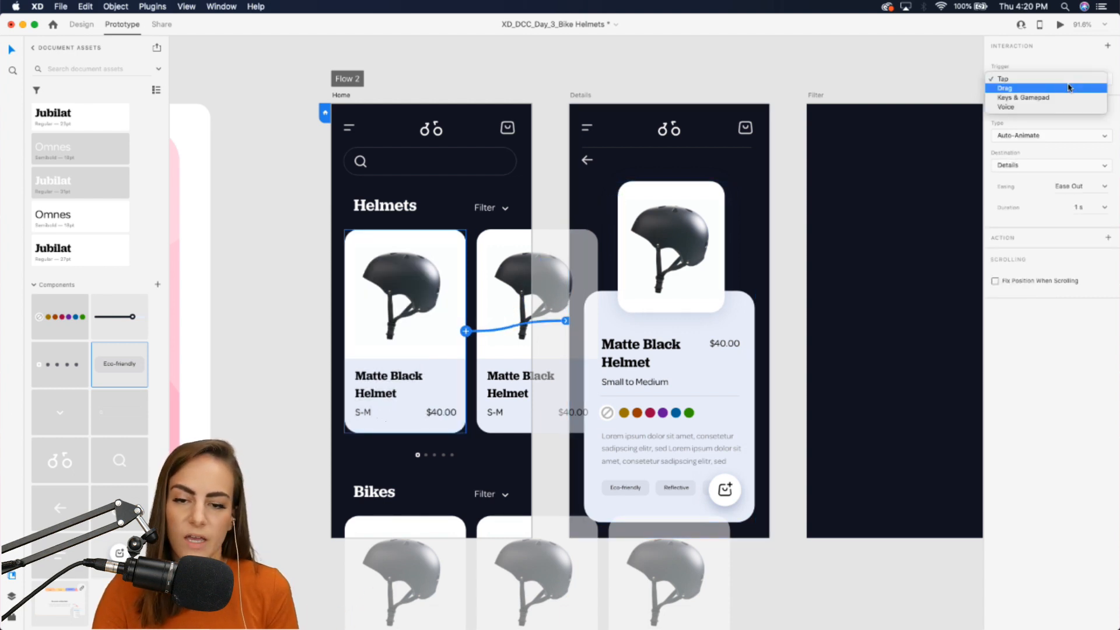
{"action": "left_click", "coordinate": [1050, 84]}
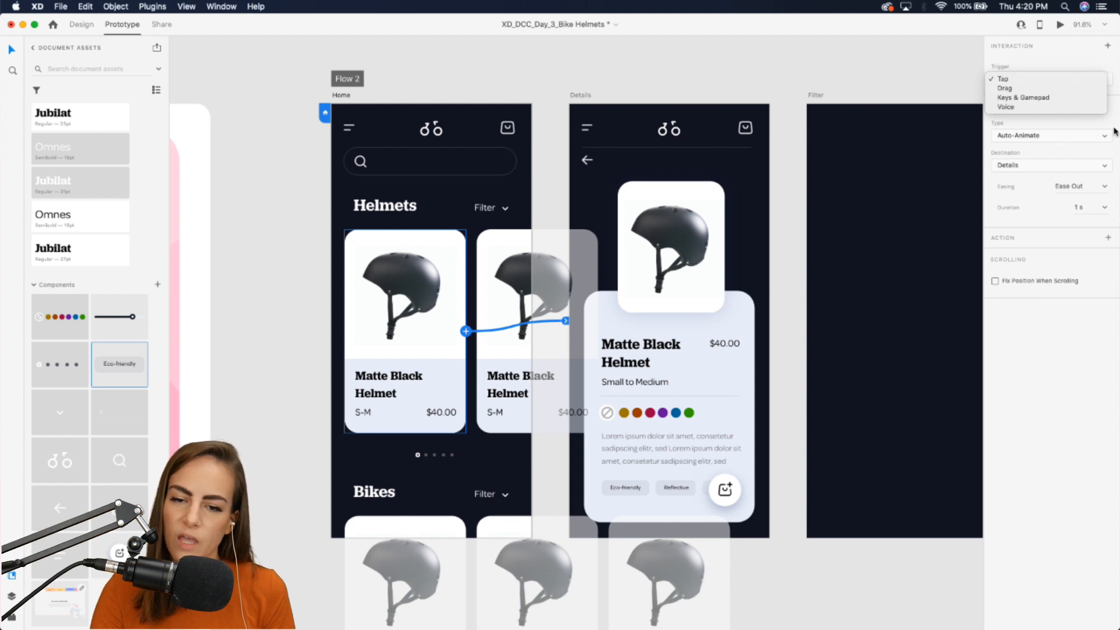
{"action": "left_click", "coordinate": [1086, 138]}
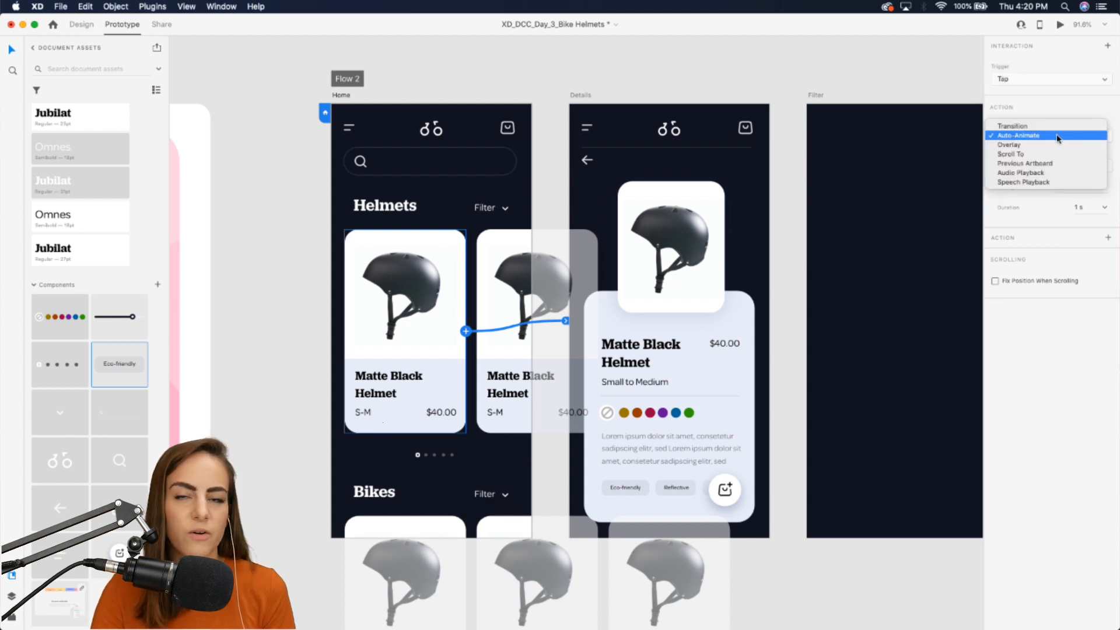
{"action": "left_click", "coordinate": [1076, 110]}
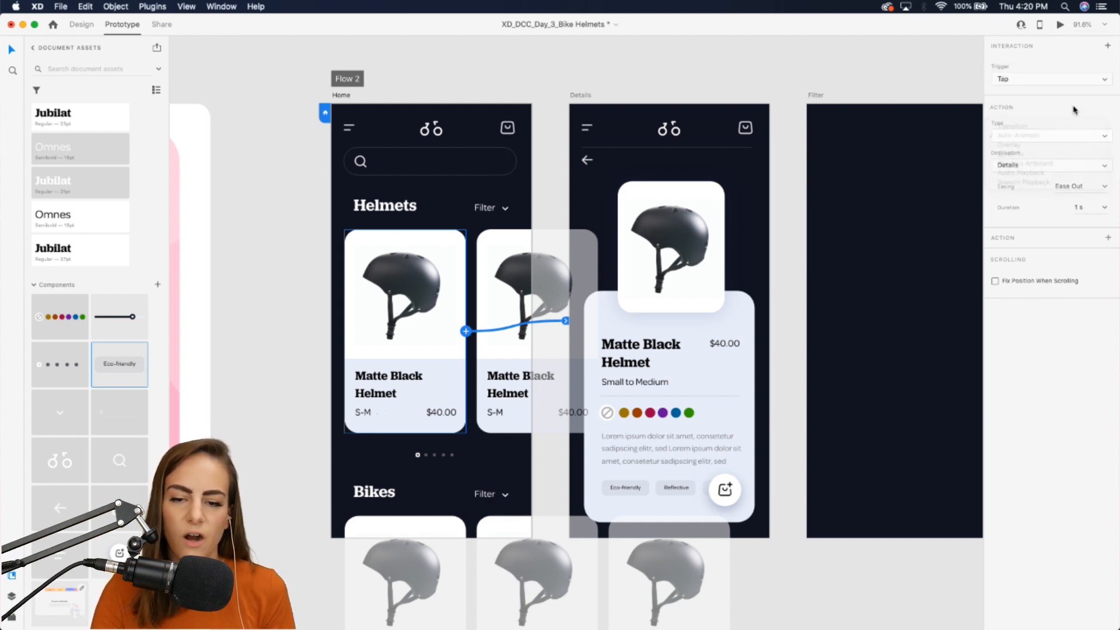
{"action": "left_click", "coordinate": [1106, 187]}
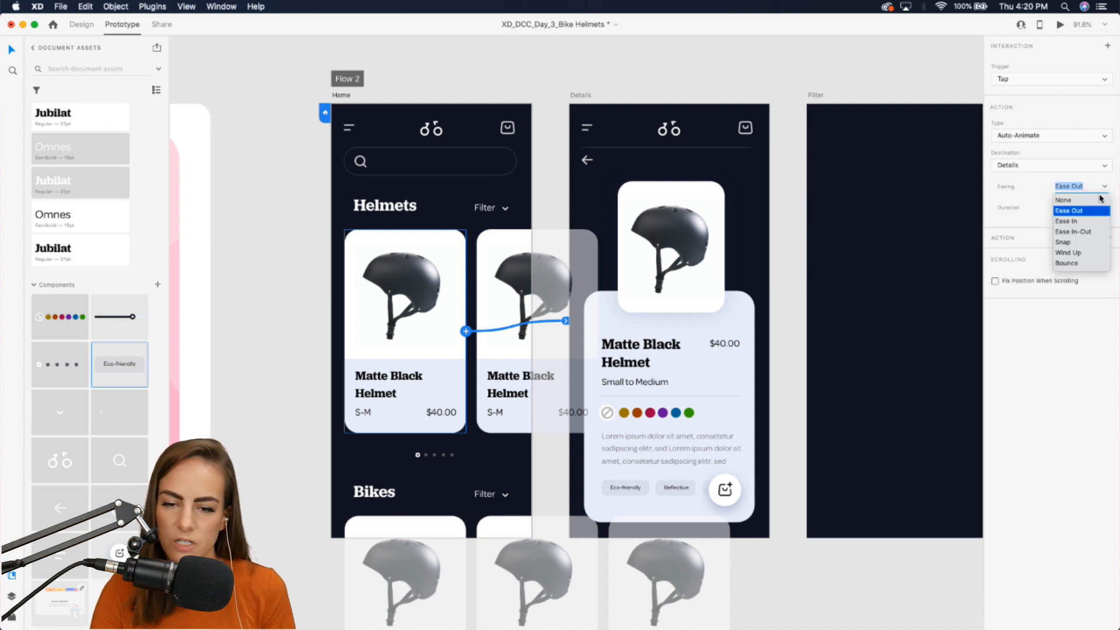
{"action": "left_click", "coordinate": [1082, 232]}
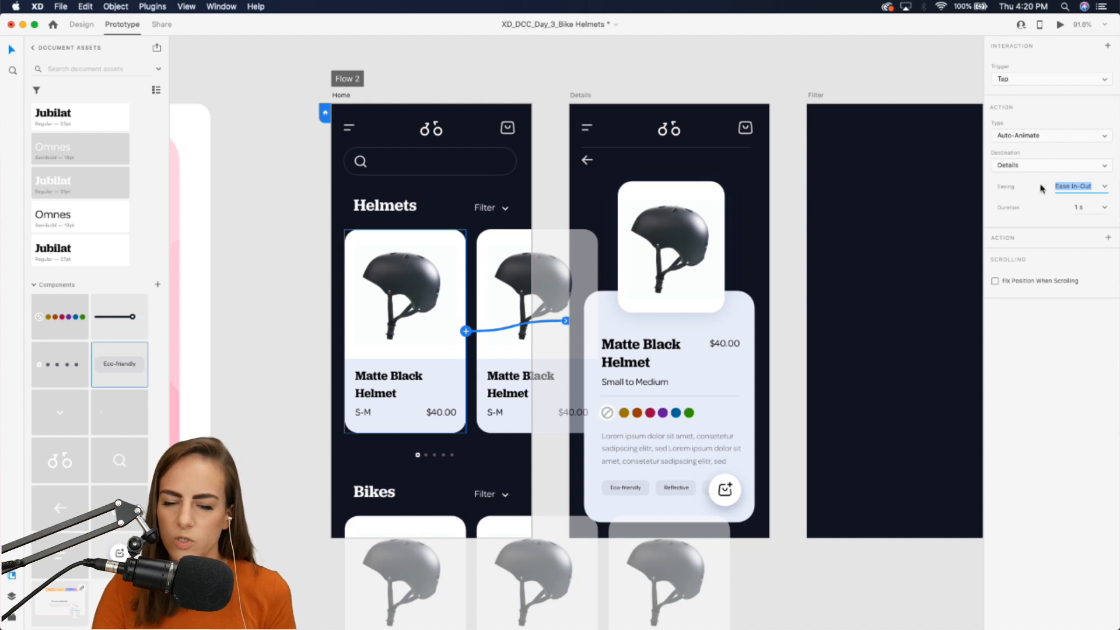
{"action": "left_click", "coordinate": [1106, 210]}
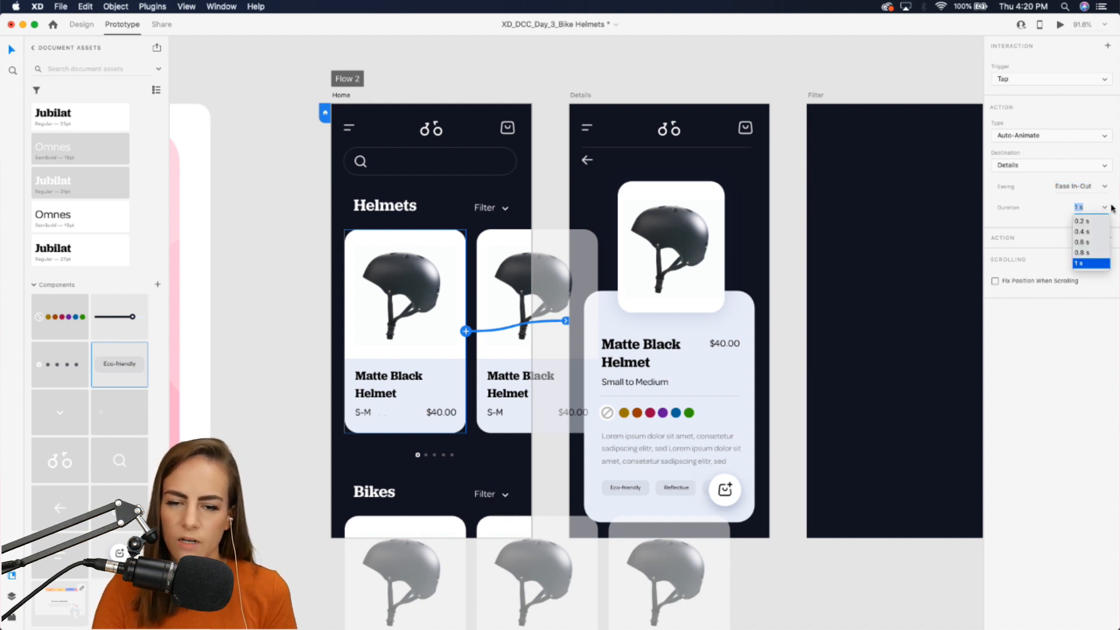
{"action": "left_click", "coordinate": [1112, 205]}
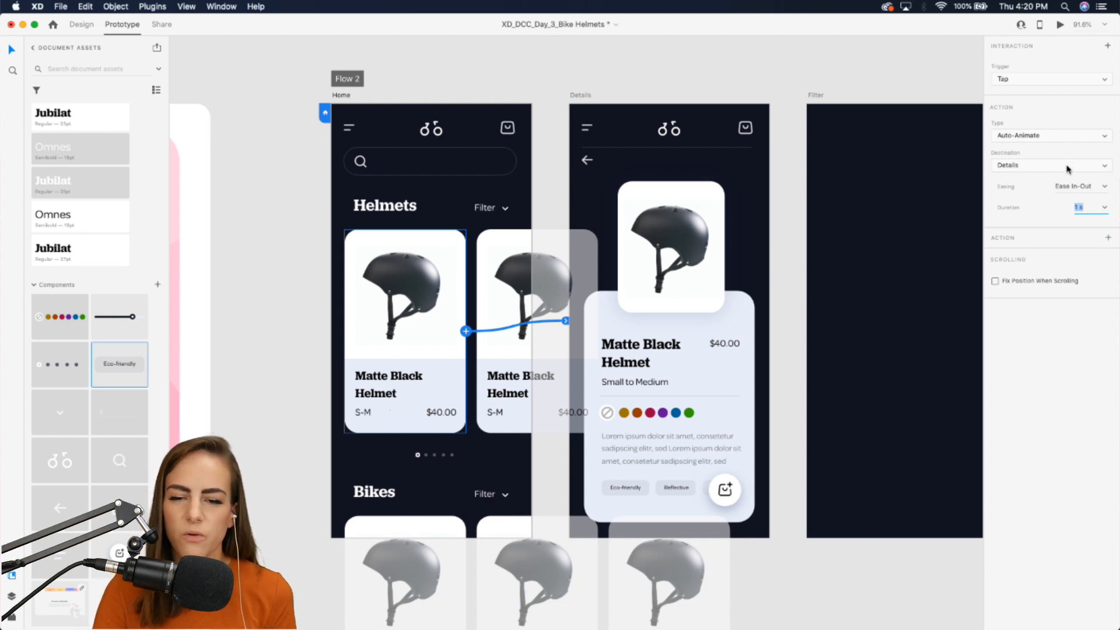
{"action": "left_click", "coordinate": [1057, 137]}
{"action": "left_click", "coordinate": [1062, 104]}
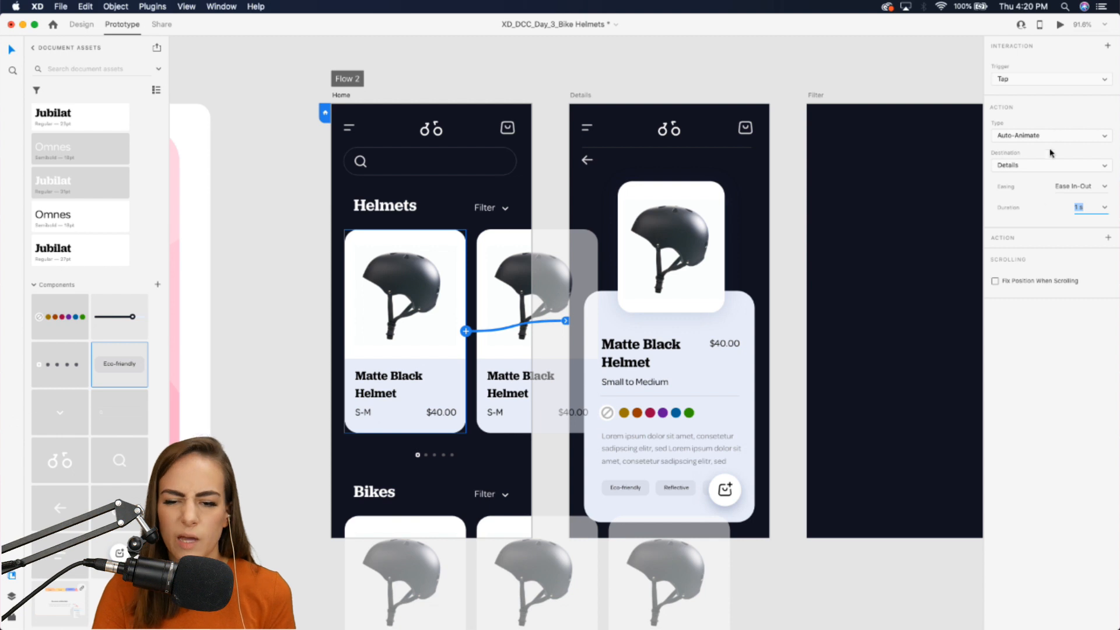
Preview the prototype and play the transition from the first helmet card on Home to the Details screen.
{"action": "left_click", "coordinate": [1060, 25]}
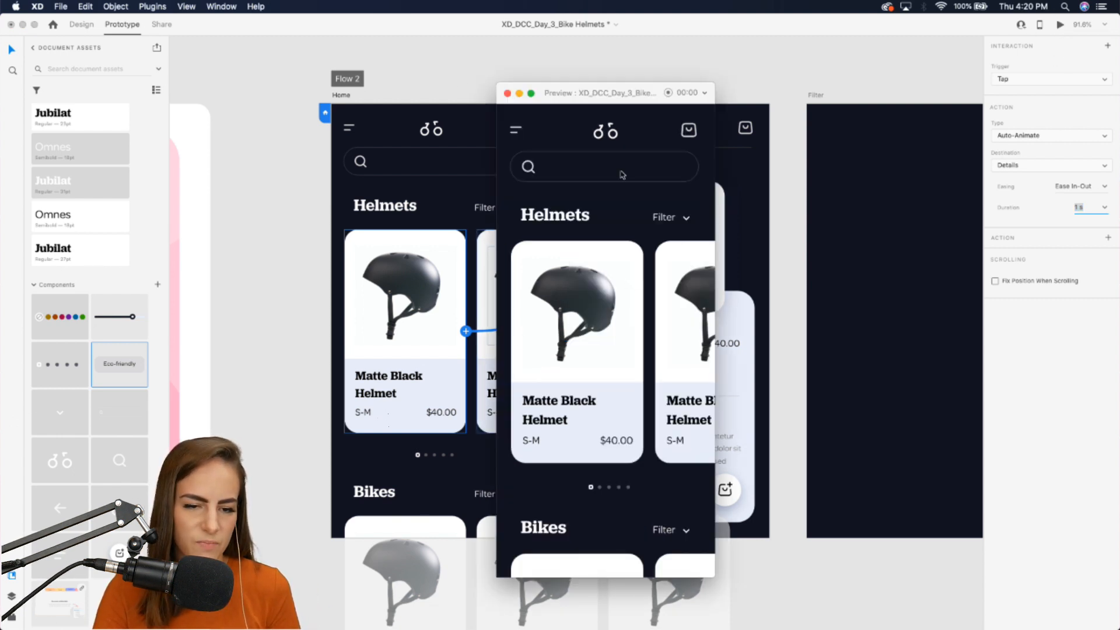
{"action": "scroll", "coordinate": [796, 368], "scroll_direction": "down", "scroll_amount": 10}
{"action": "scroll", "coordinate": [797, 367], "scroll_direction": "down", "scroll_amount": 3}
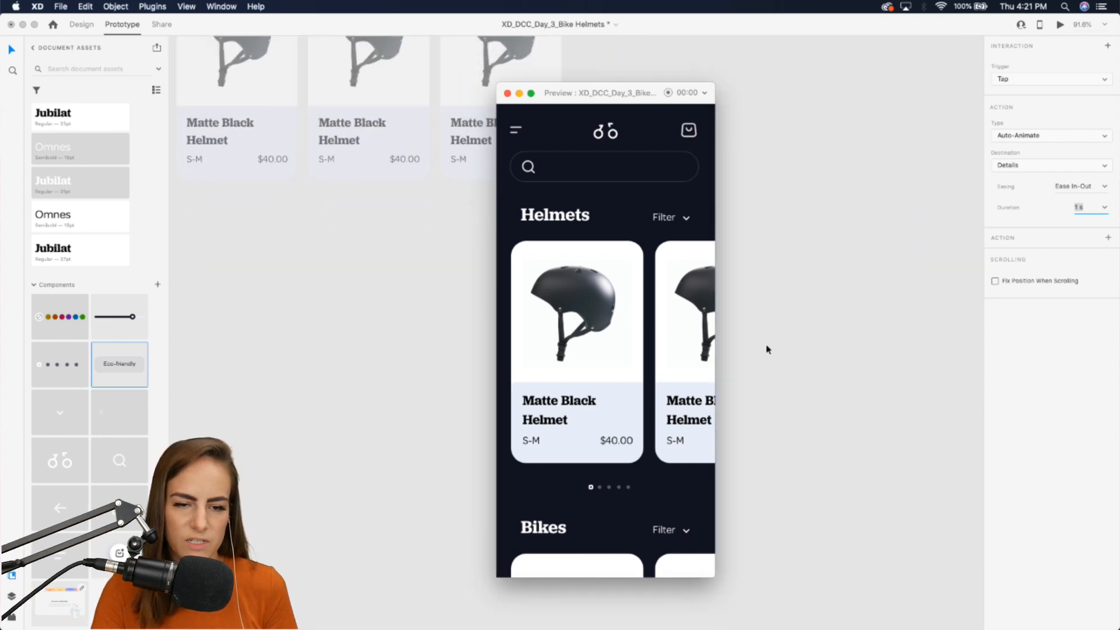
{"action": "left_click_drag", "start_coordinate": [575, 99], "coordinate": [650, 85]}
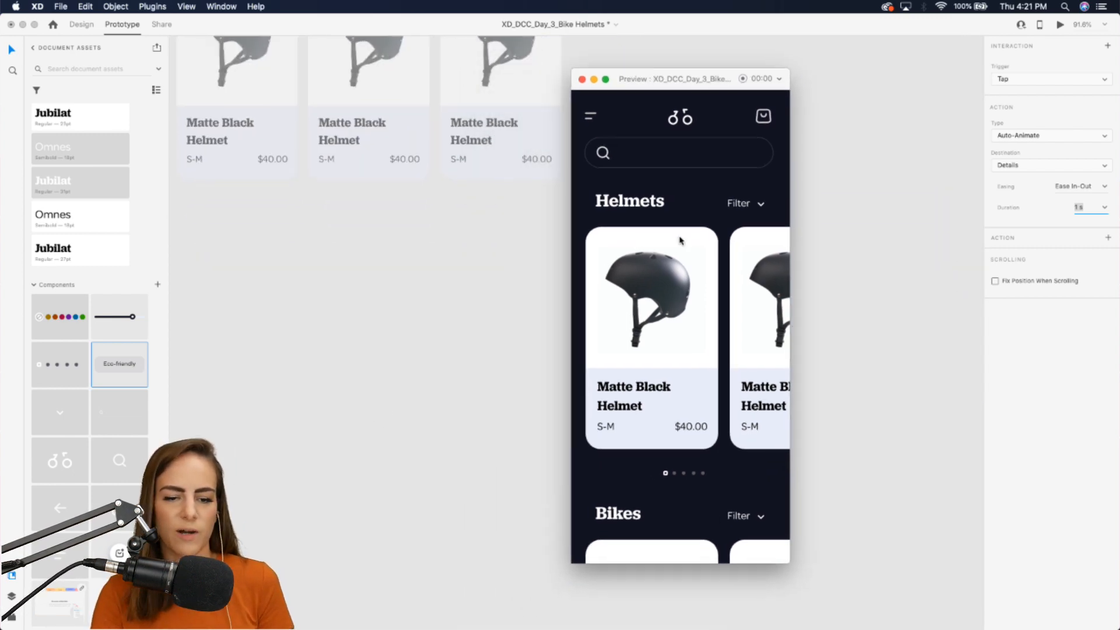
{"action": "left_click", "coordinate": [650, 336]}
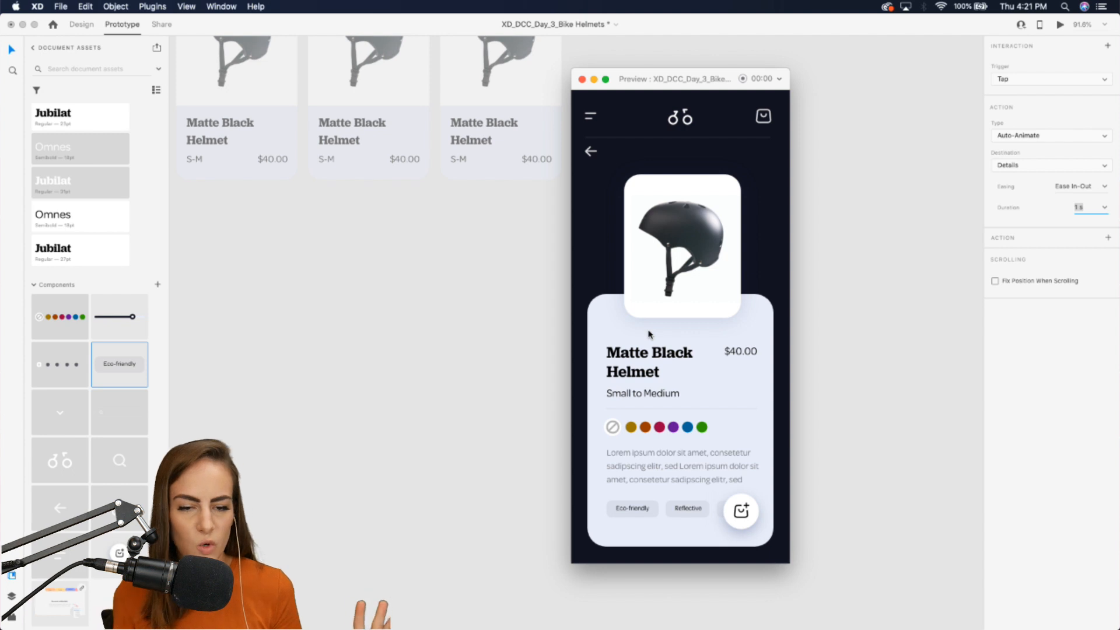
{"action": "left_click", "coordinate": [581, 82]}
Link the back arrow on the Details artboard to Home with a Tap trigger, Auto-Animate, Ease In-Out easing and 1 s duration.
{"action": "scroll", "coordinate": [586, 103], "scroll_direction": "up", "scroll_amount": 10}
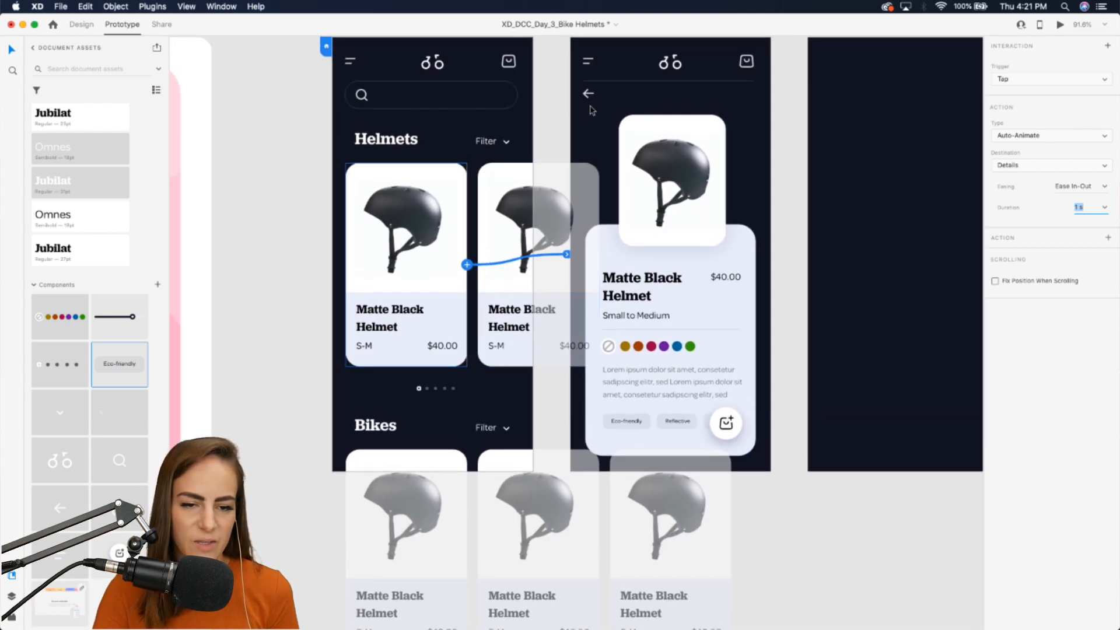
{"action": "left_click", "coordinate": [587, 95]}
{"action": "scroll", "coordinate": [598, 106], "scroll_direction": "down", "scroll_amount": 10}
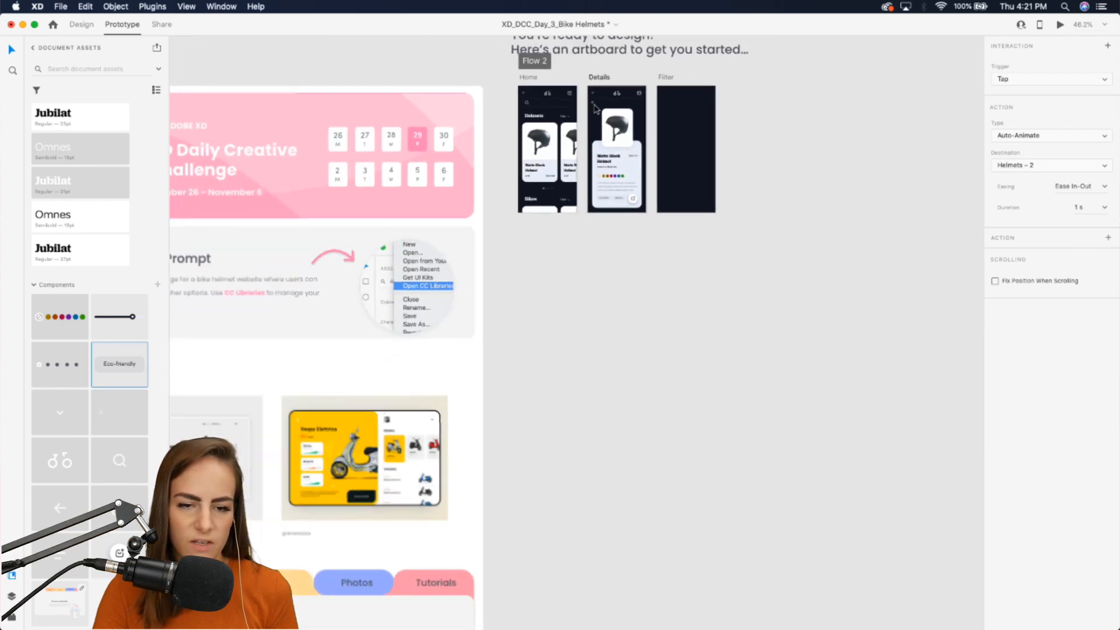
{"action": "scroll", "coordinate": [647, 121], "scroll_direction": "right", "scroll_amount": 3}
{"action": "left_click_drag", "start_coordinate": [774, 138], "coordinate": [385, 105]}
{"action": "scroll", "coordinate": [383, 83], "scroll_direction": "up", "scroll_amount": 3}
{"action": "scroll", "coordinate": [383, 83], "scroll_direction": "up", "scroll_amount": 5}
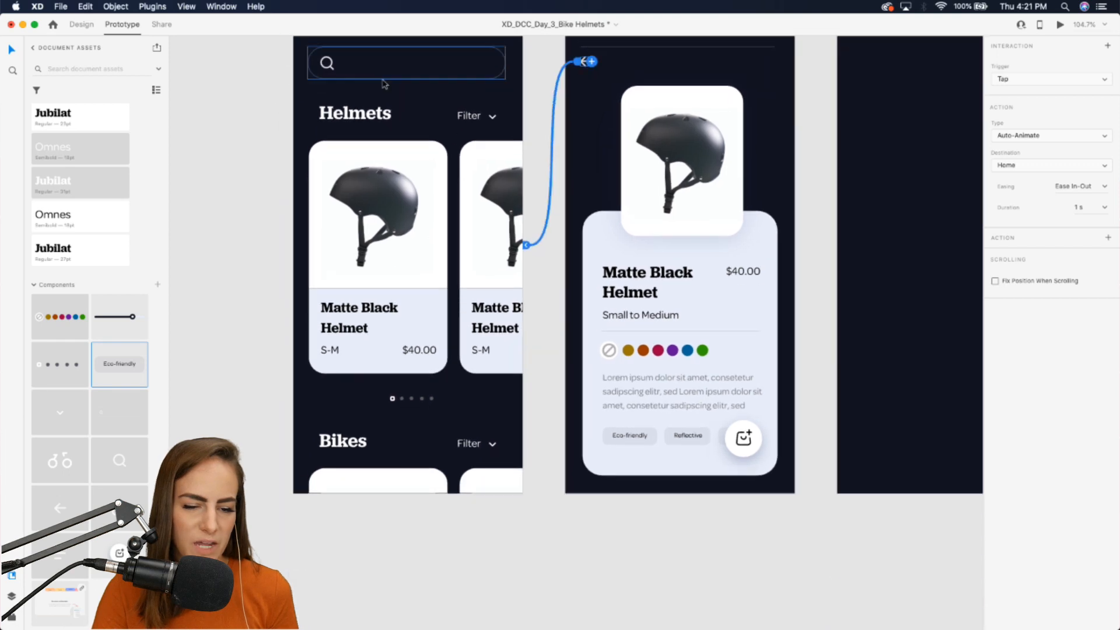
{"action": "scroll", "coordinate": [537, 132], "scroll_direction": "up", "scroll_amount": 2}
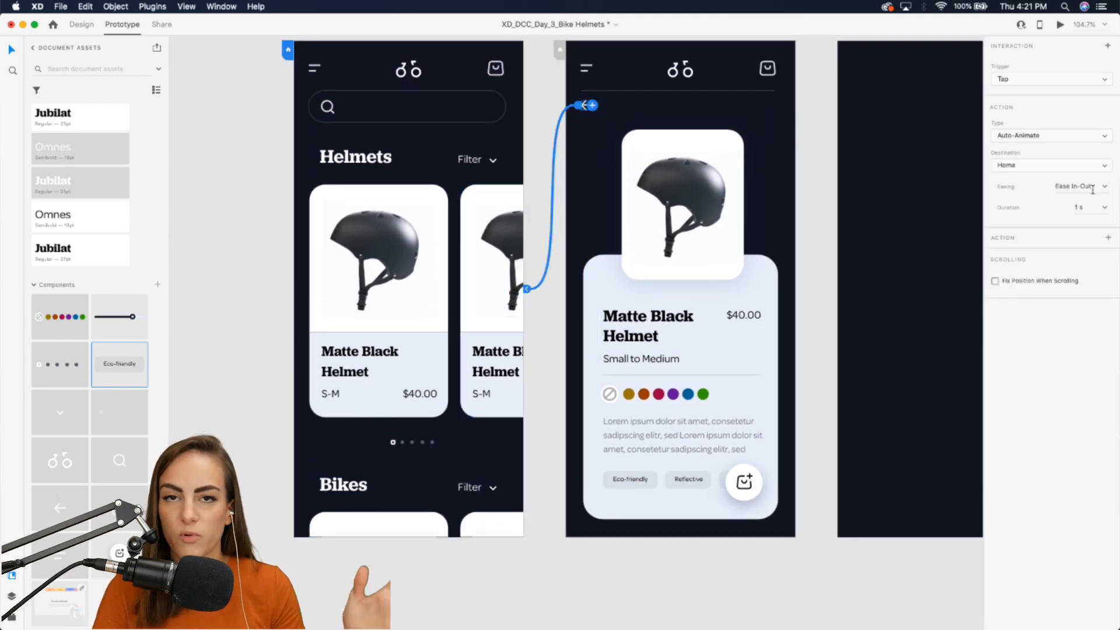
{"action": "left_click", "coordinate": [1016, 135]}
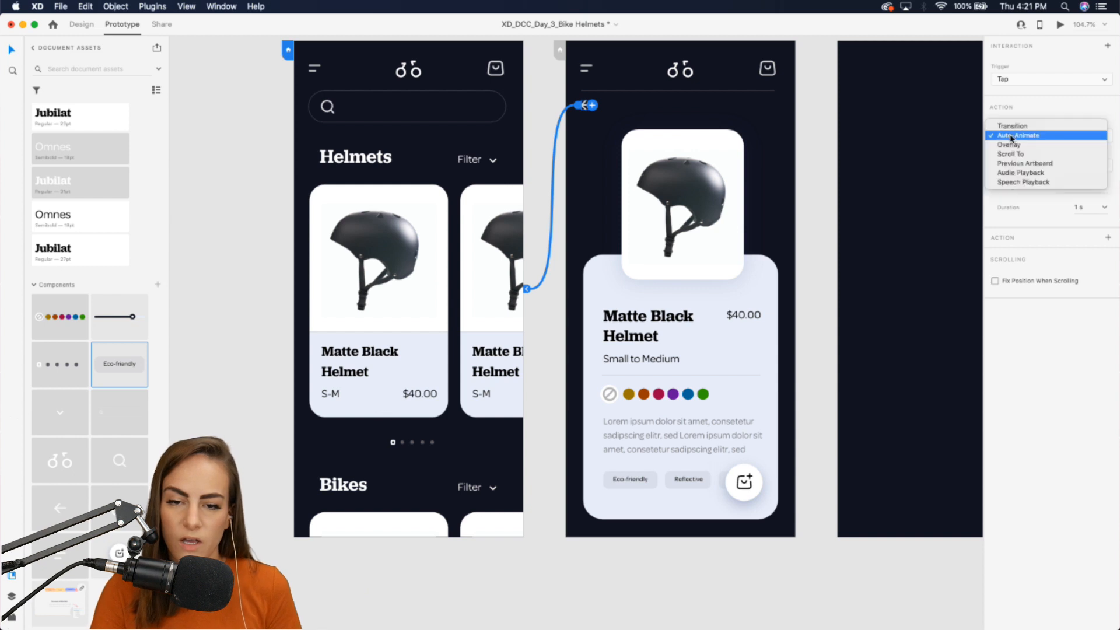
{"action": "left_click", "coordinate": [1061, 136]}
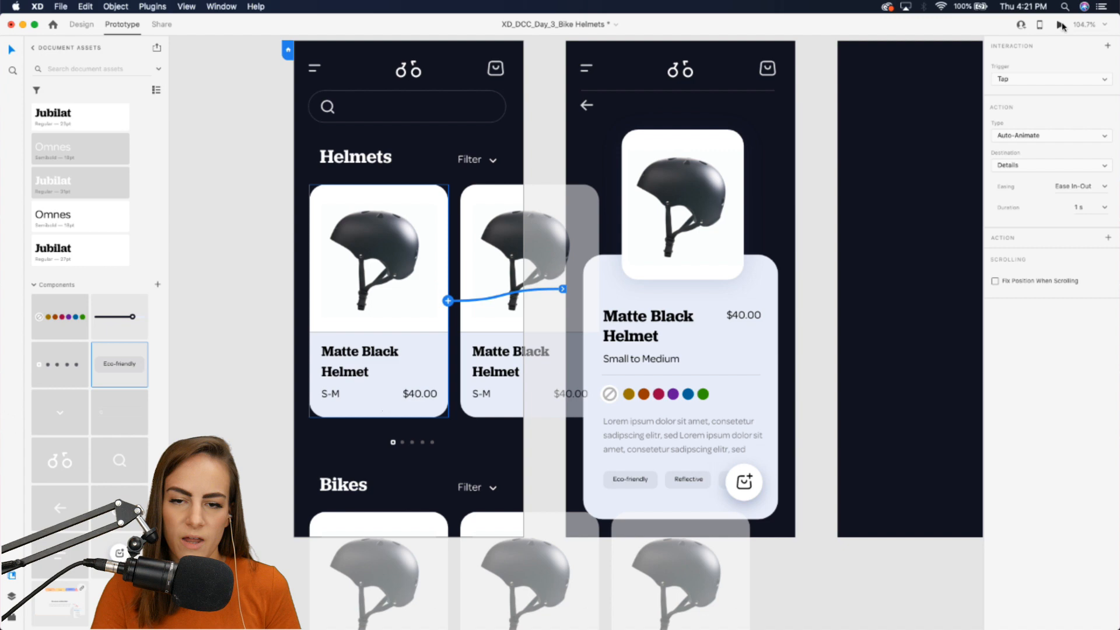
Preview the prototype in both directions, opening the helmet's details and returning to Home with the back arrow.
{"action": "left_click", "coordinate": [1060, 26]}
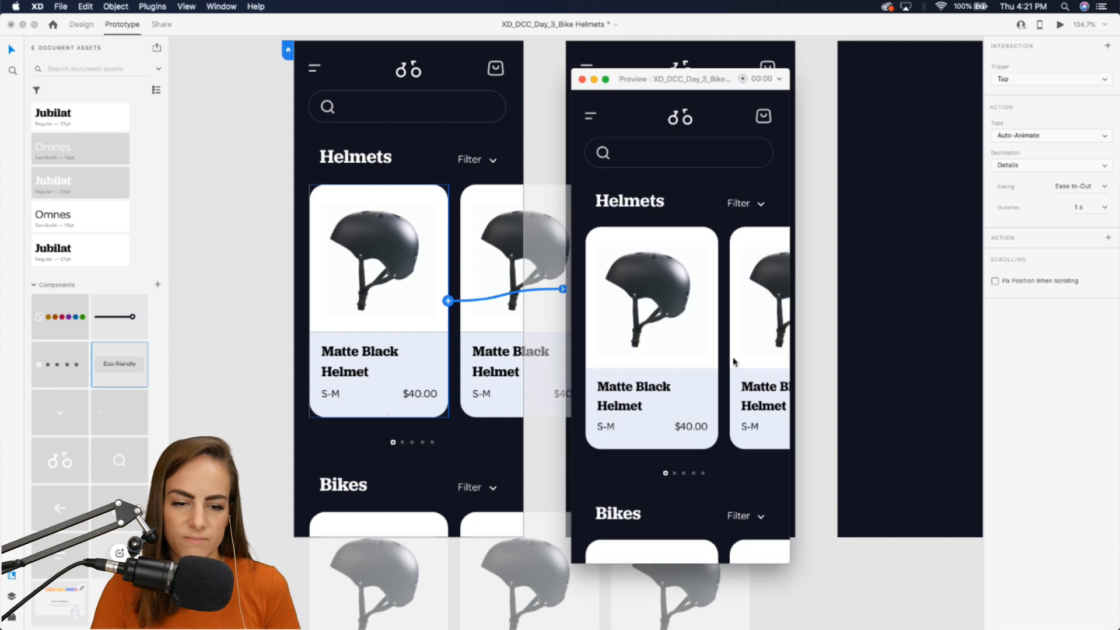
{"action": "scroll", "coordinate": [494, 352], "scroll_direction": "down", "scroll_amount": 8}
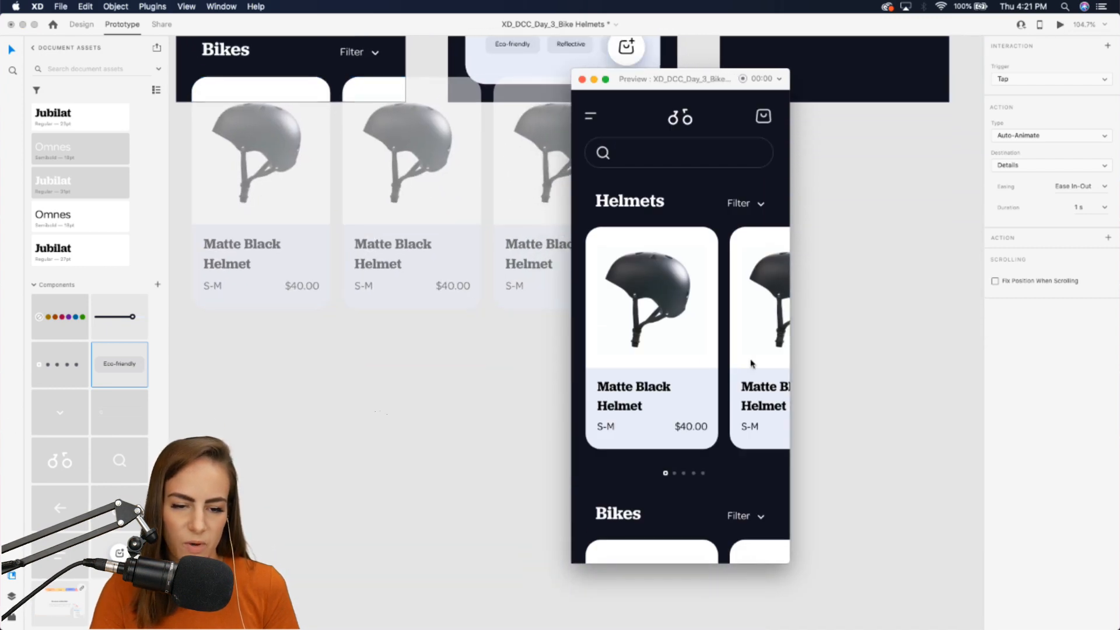
{"action": "left_click", "coordinate": [653, 348]}
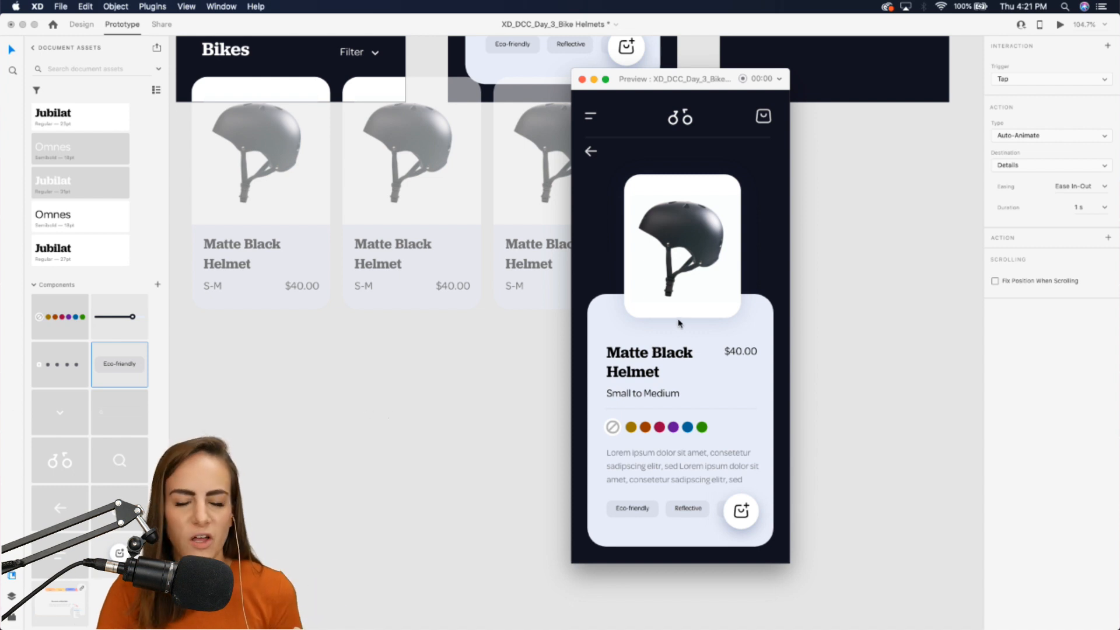
{"action": "left_click", "coordinate": [591, 153]}
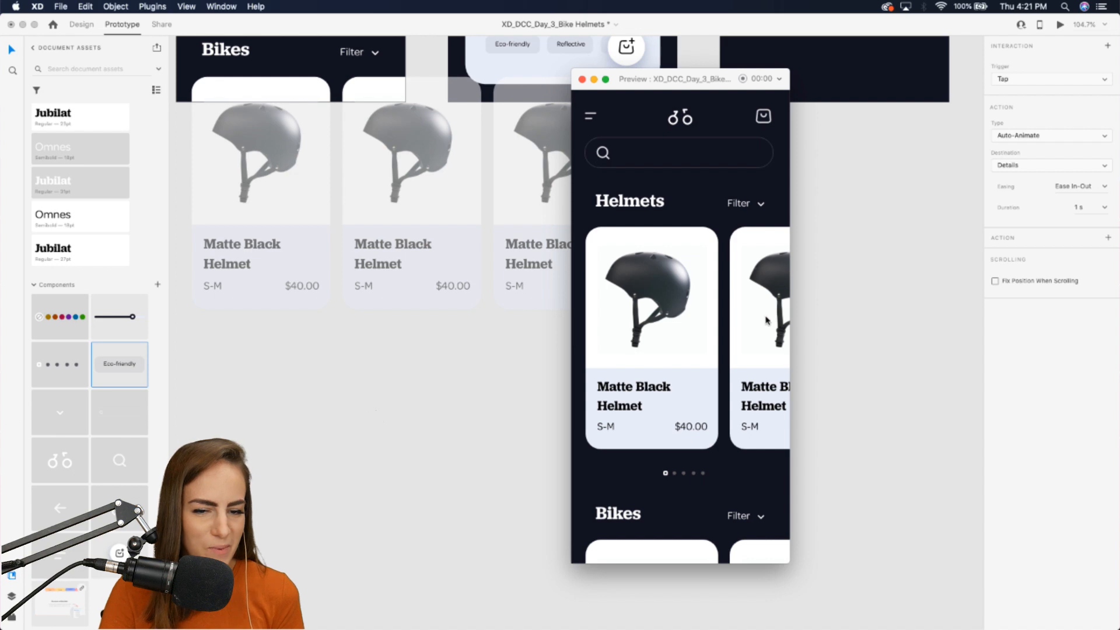
{"action": "left_click", "coordinate": [646, 297]}
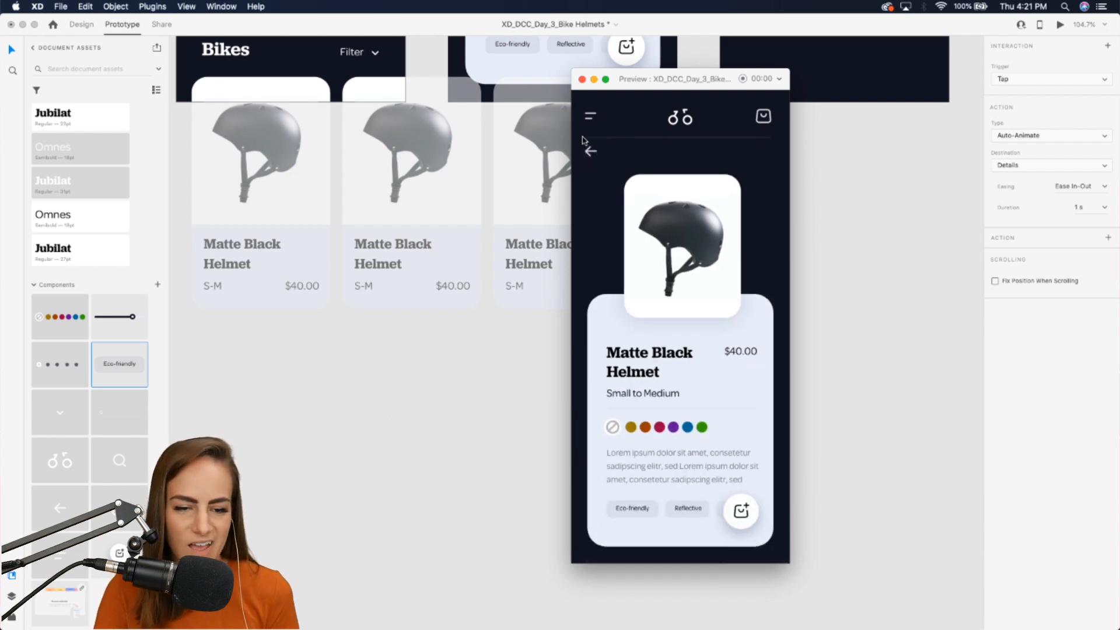
{"action": "left_click", "coordinate": [582, 81]}
In Design mode, rename the second helmet card's group on the Home artboard to "card 2".
{"action": "scroll", "coordinate": [466, 234], "scroll_direction": "up", "scroll_amount": 10}
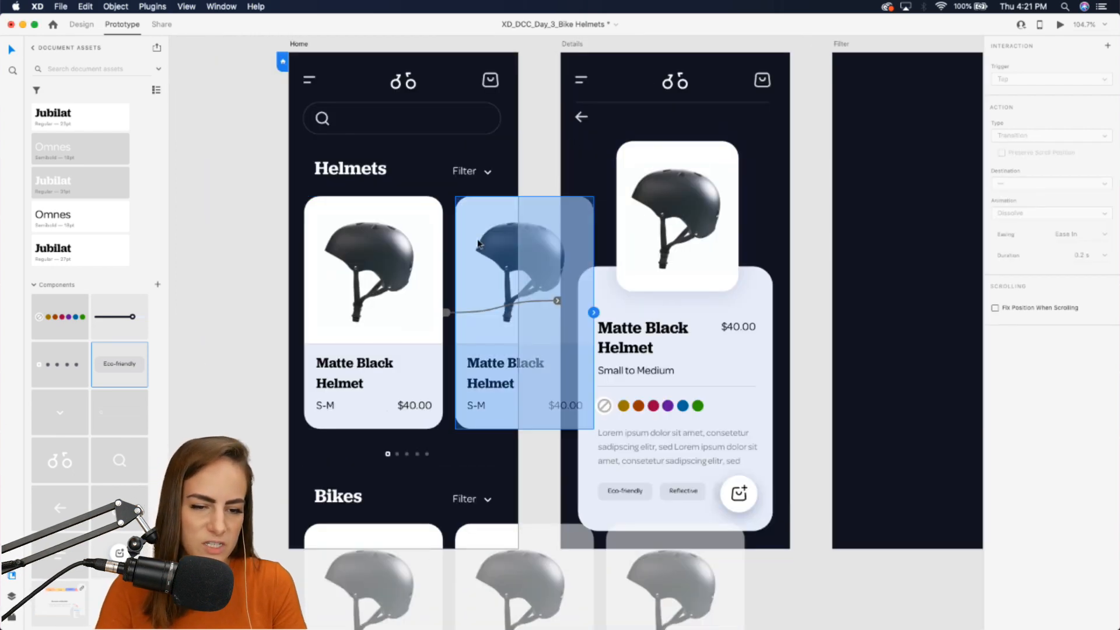
{"action": "left_click", "coordinate": [82, 24]}
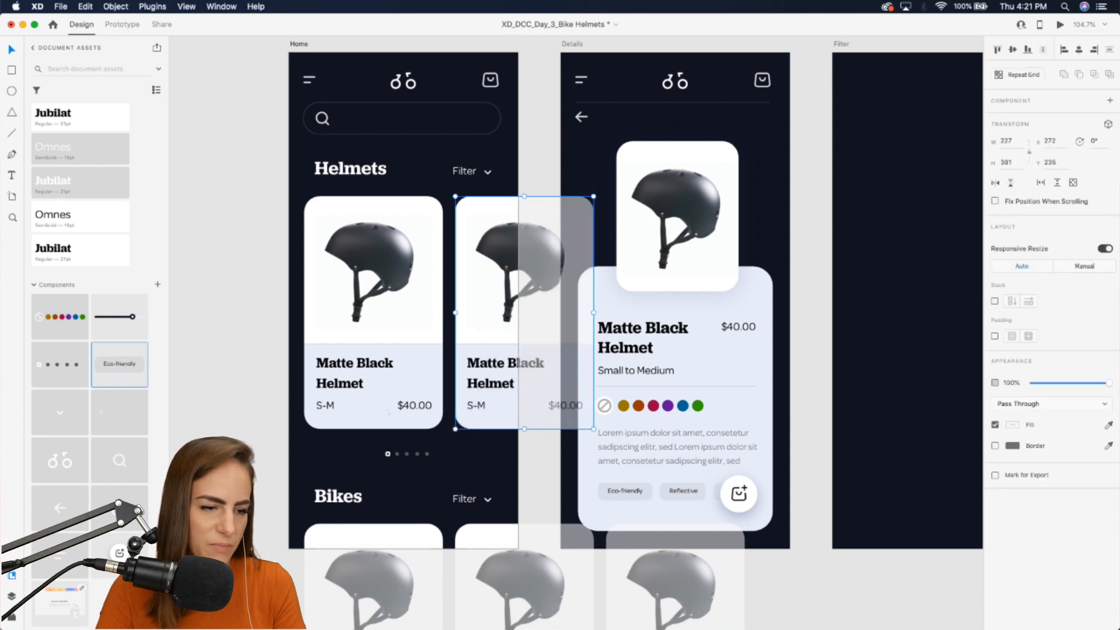
{"action": "key", "text": "super+y"}
{"action": "double_click", "coordinate": [64, 177]}
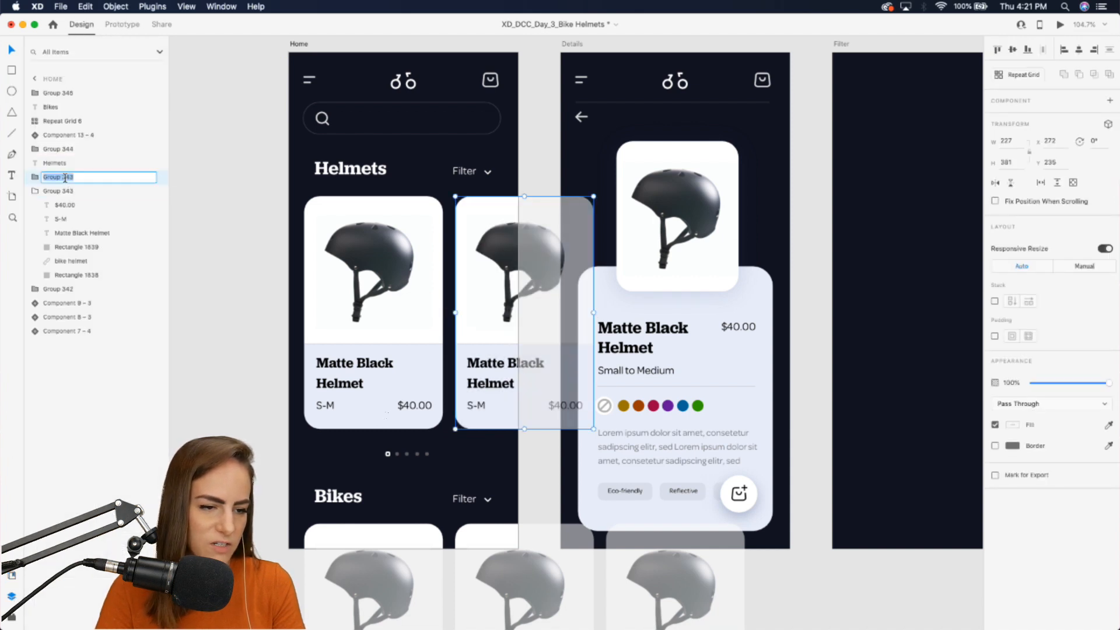
{"action": "type", "text": "card"}
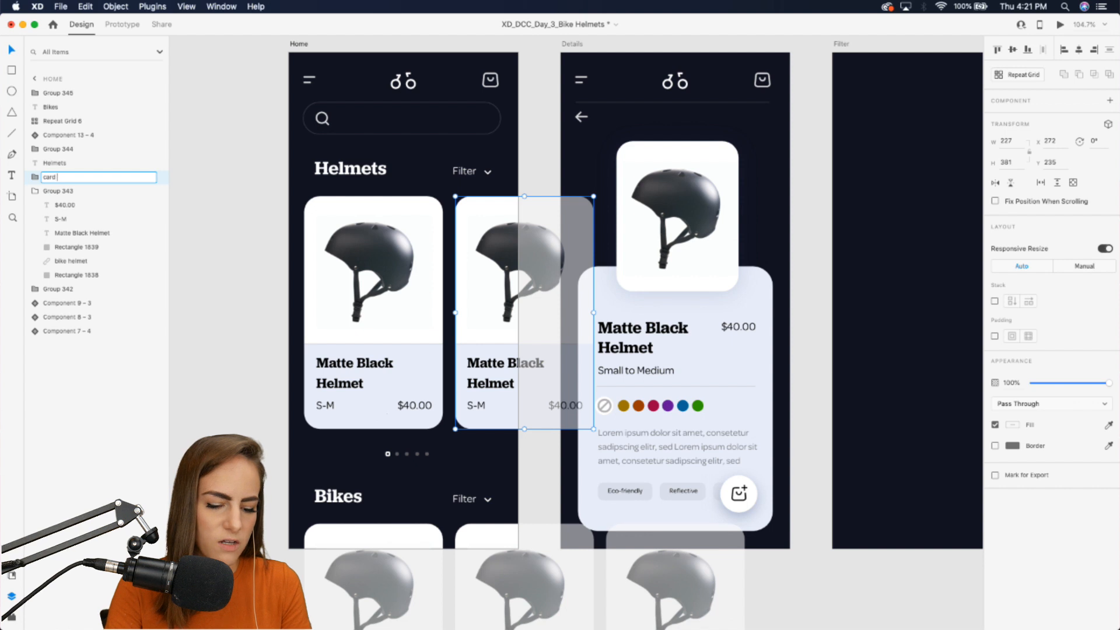
{"action": "type", "text": " 2"}
{"action": "key", "text": "Return"}
Test the card-to-Details transition and the return to Home again after renaming the second card.
{"action": "left_click", "coordinate": [1060, 23]}
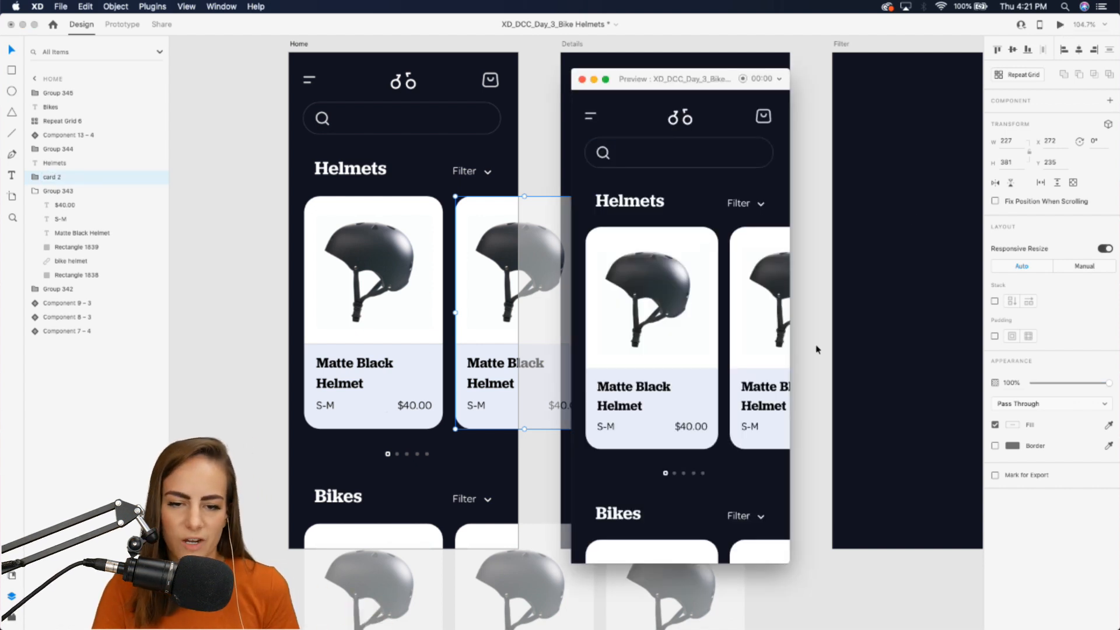
{"action": "left_click", "coordinate": [683, 305]}
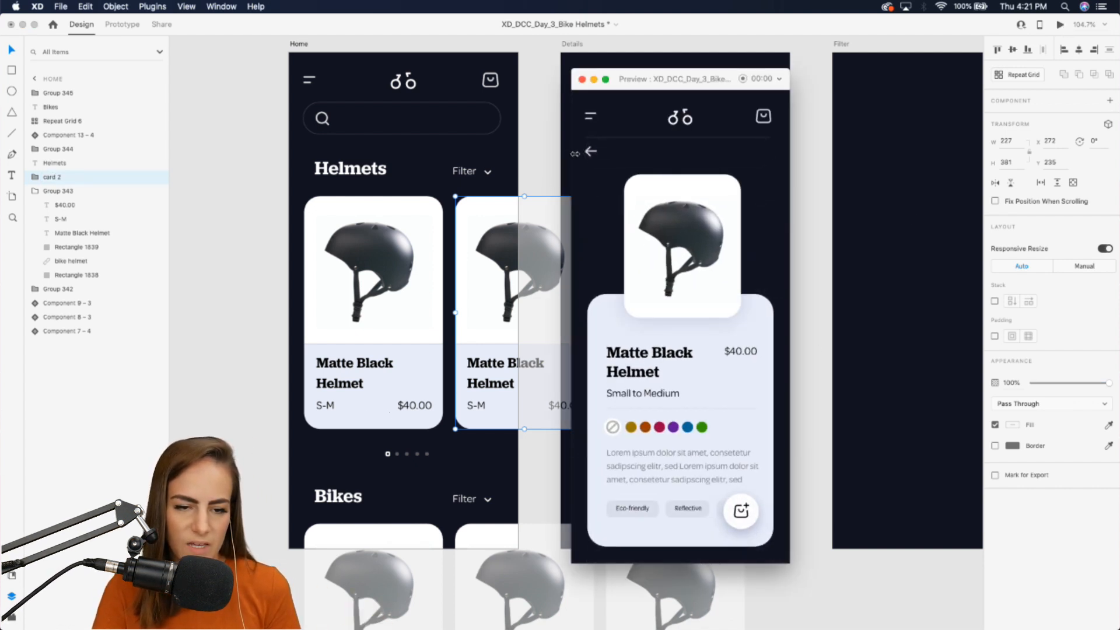
{"action": "left_click", "coordinate": [589, 153]}
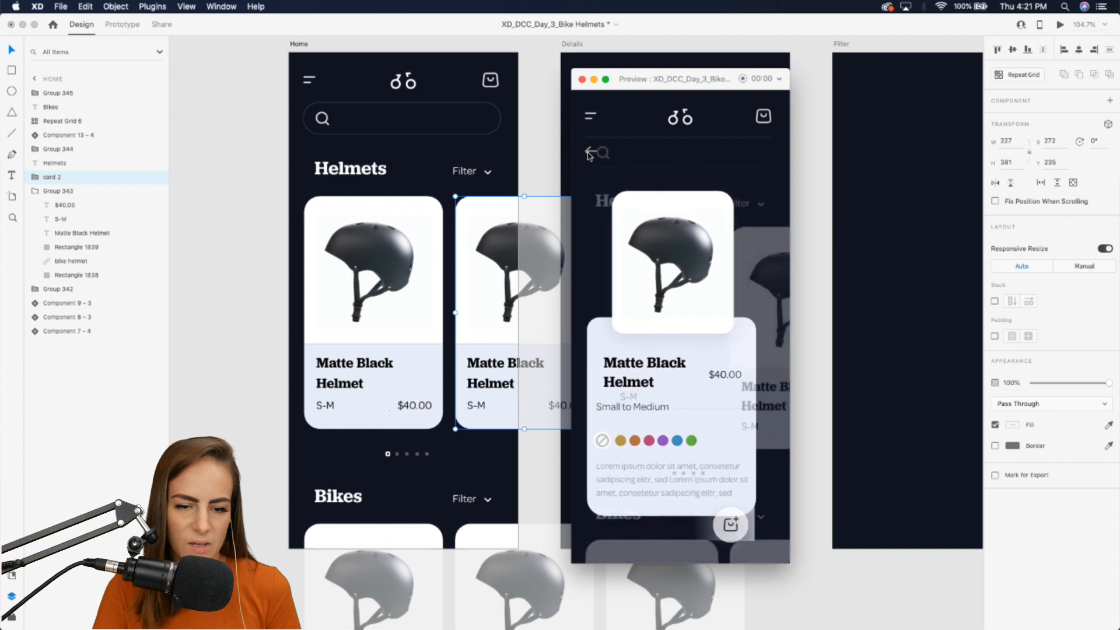
{"action": "left_click", "coordinate": [582, 80]}
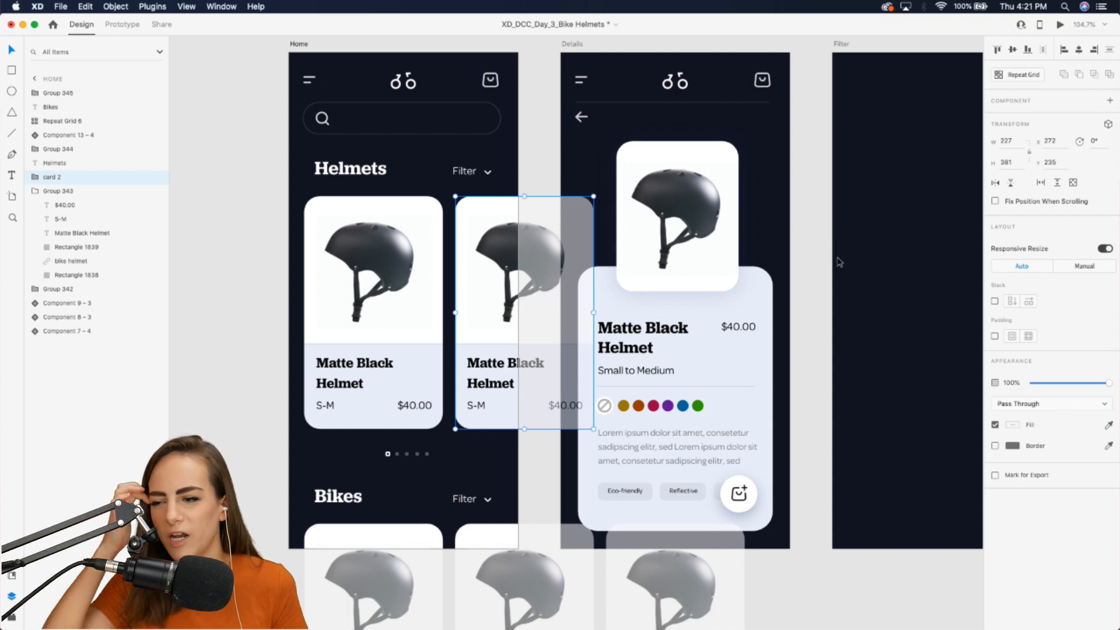
{"action": "scroll", "coordinate": [838, 260], "scroll_direction": "down", "scroll_amount": 5}
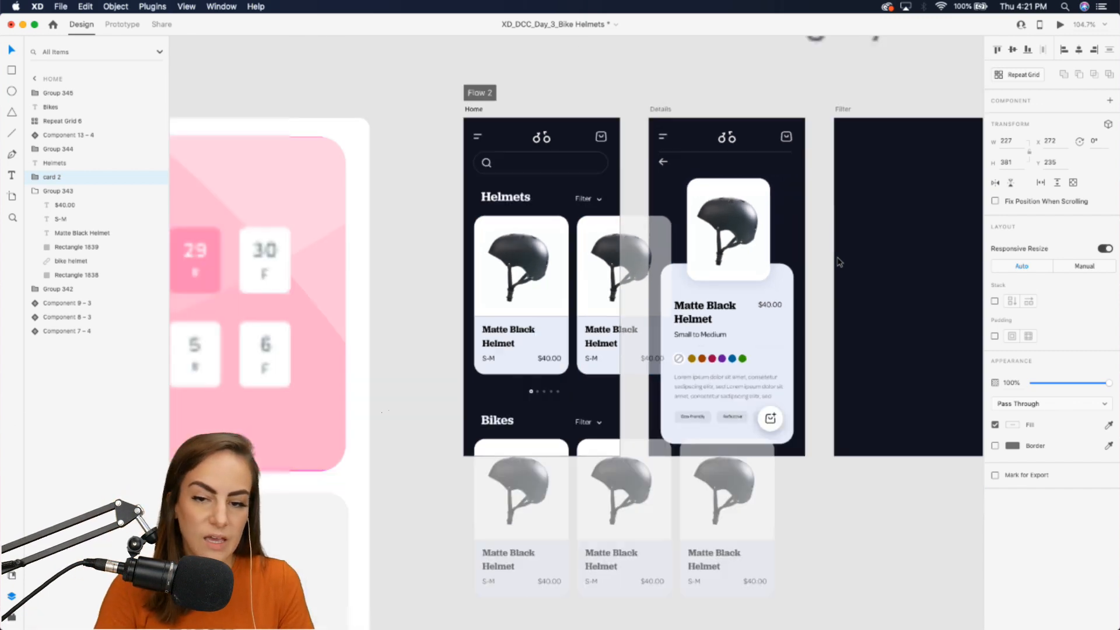
{"action": "scroll", "coordinate": [838, 260], "scroll_direction": "right", "scroll_amount": 4}
{"action": "left_click", "coordinate": [814, 255]}
{"action": "scroll", "coordinate": [644, 266], "scroll_direction": "up", "scroll_amount": 3}
{"action": "scroll", "coordinate": [645, 269], "scroll_direction": "up", "scroll_amount": 3}
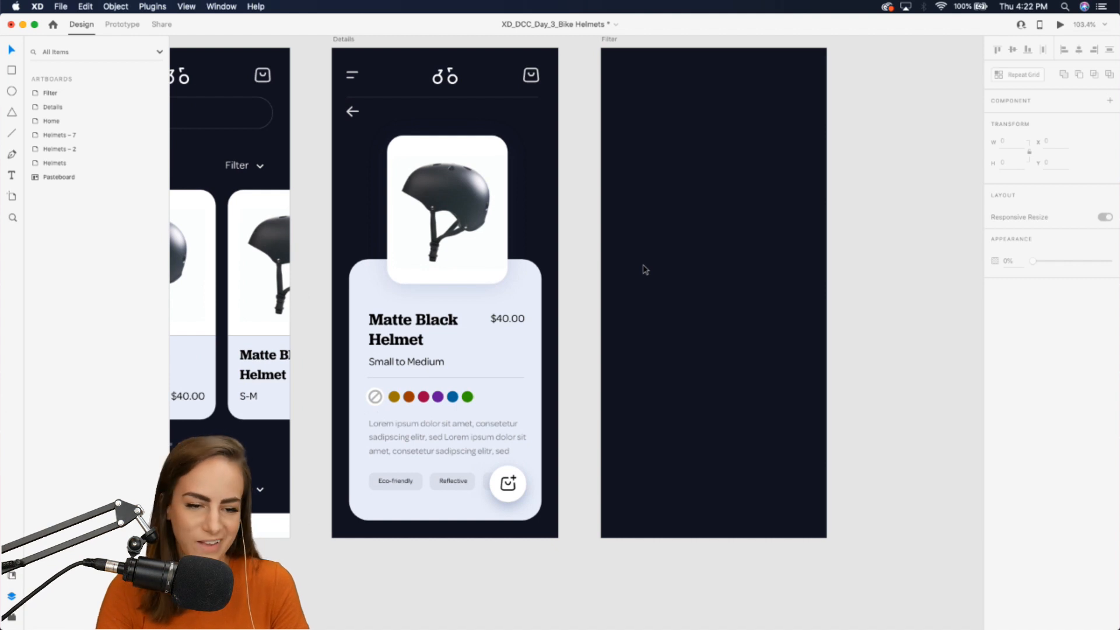
{"action": "scroll", "coordinate": [645, 269], "scroll_direction": "left", "scroll_amount": 5}
{"action": "scroll", "coordinate": [341, 122], "scroll_direction": "down", "scroll_amount": 3}
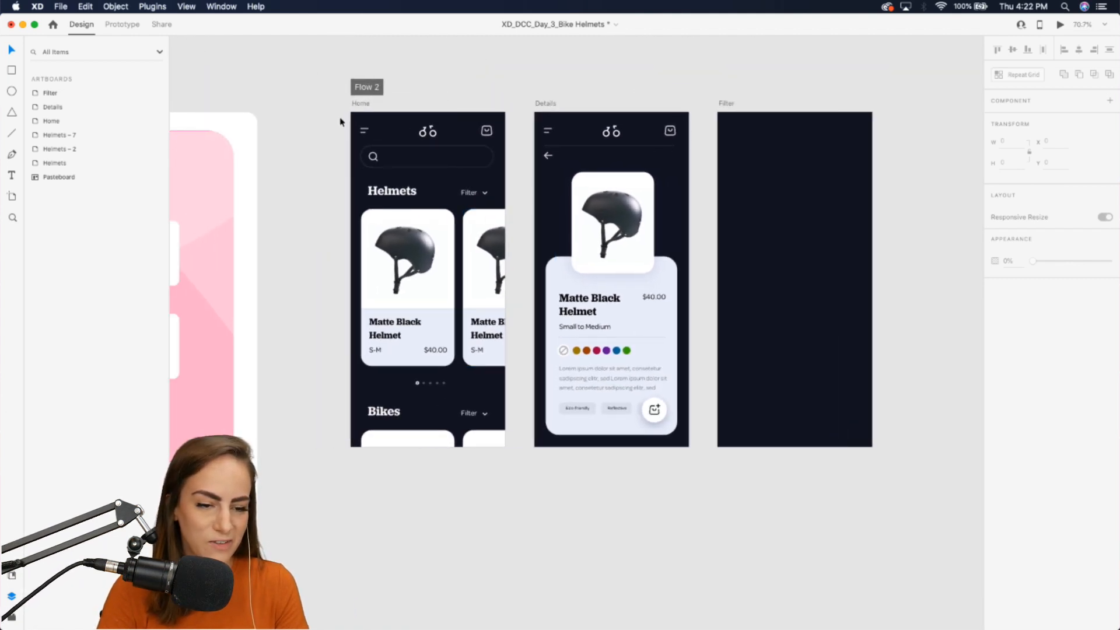
Copy all of the Home artboard's content onto the empty Filter artboard.
{"action": "left_click_drag", "start_coordinate": [433, 239], "coordinate": [492, 448]}
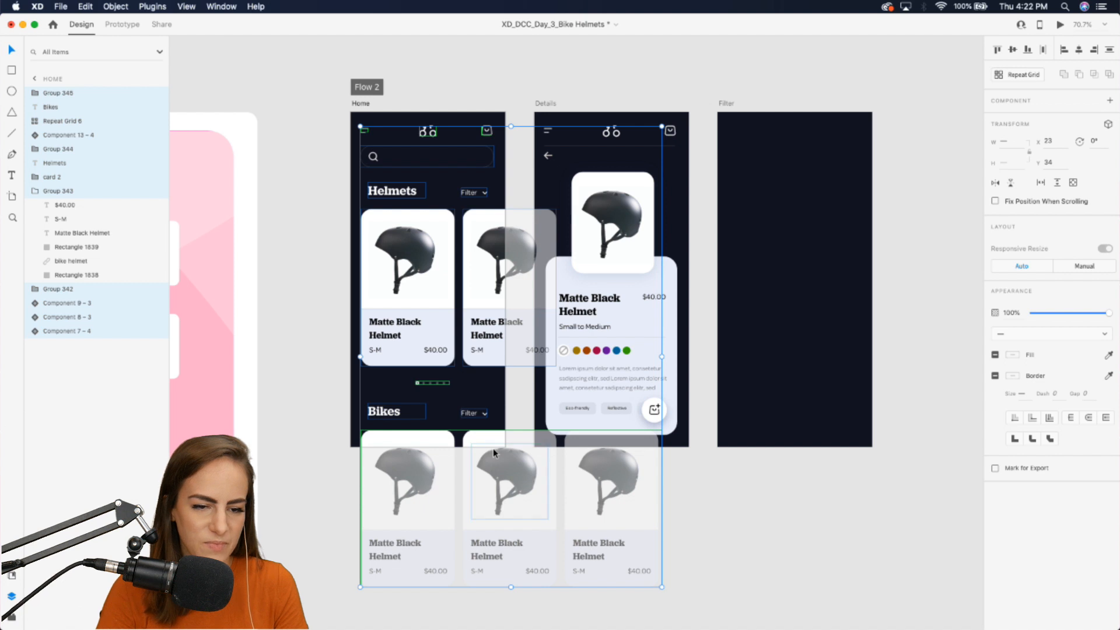
{"action": "scroll", "coordinate": [492, 449], "scroll_direction": "right", "scroll_amount": 3}
{"action": "left_click", "coordinate": [741, 301]}
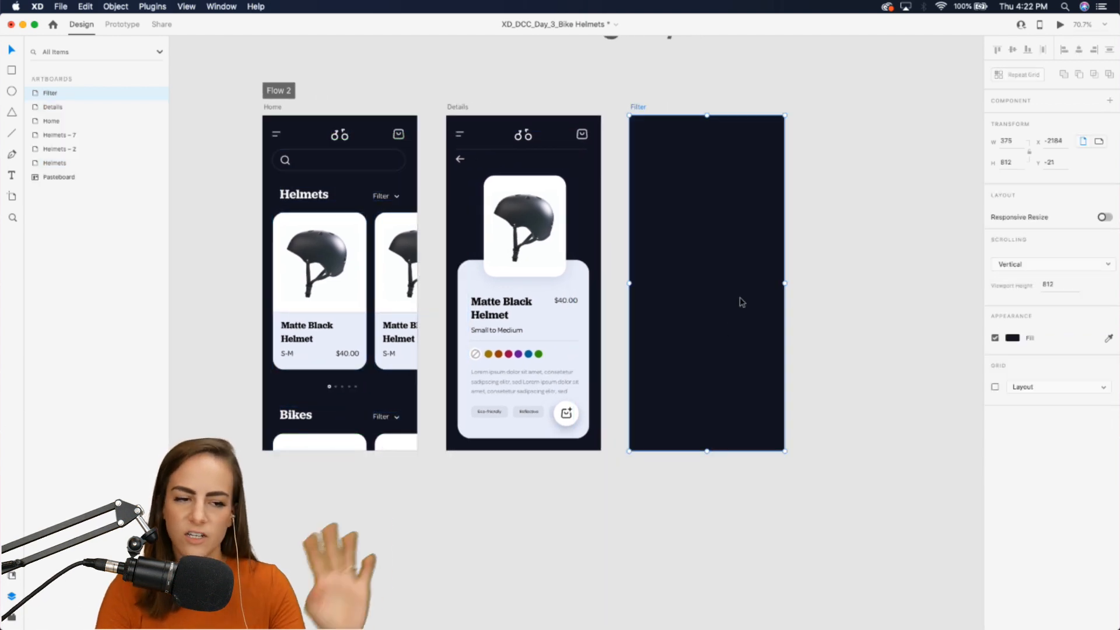
{"action": "key", "text": "super+v"}
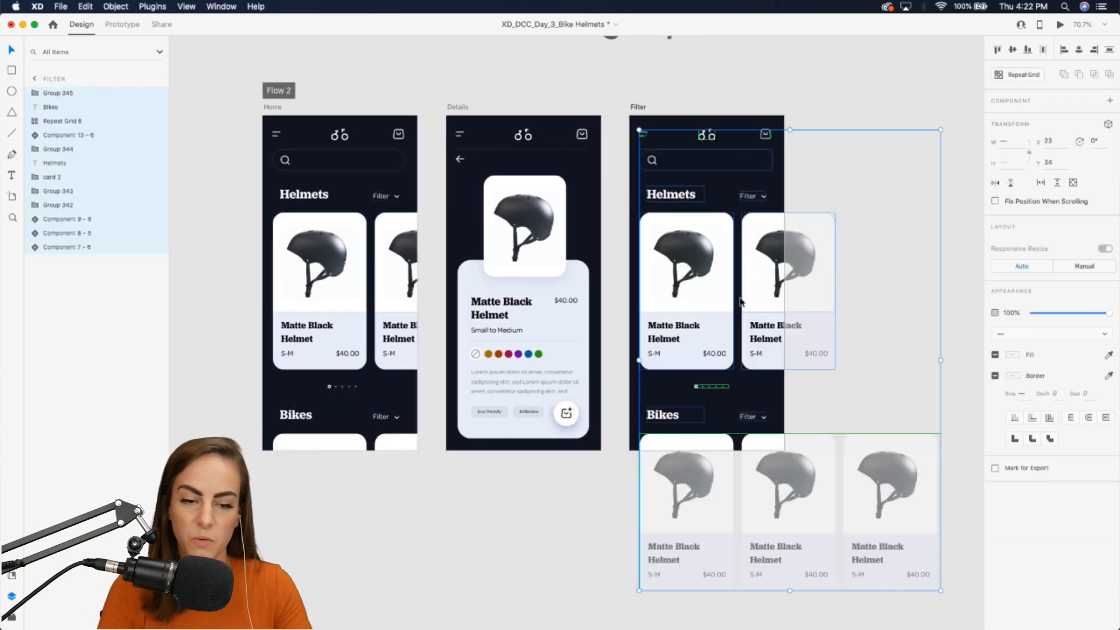
{"action": "left_click", "coordinate": [845, 209]}
Draw a 375 × 812 rectangle covering the whole Filter artboard and remove its border.
{"action": "scroll", "coordinate": [848, 211], "scroll_direction": "up", "scroll_amount": 2}
{"action": "scroll", "coordinate": [766, 188], "scroll_direction": "up", "scroll_amount": 3}
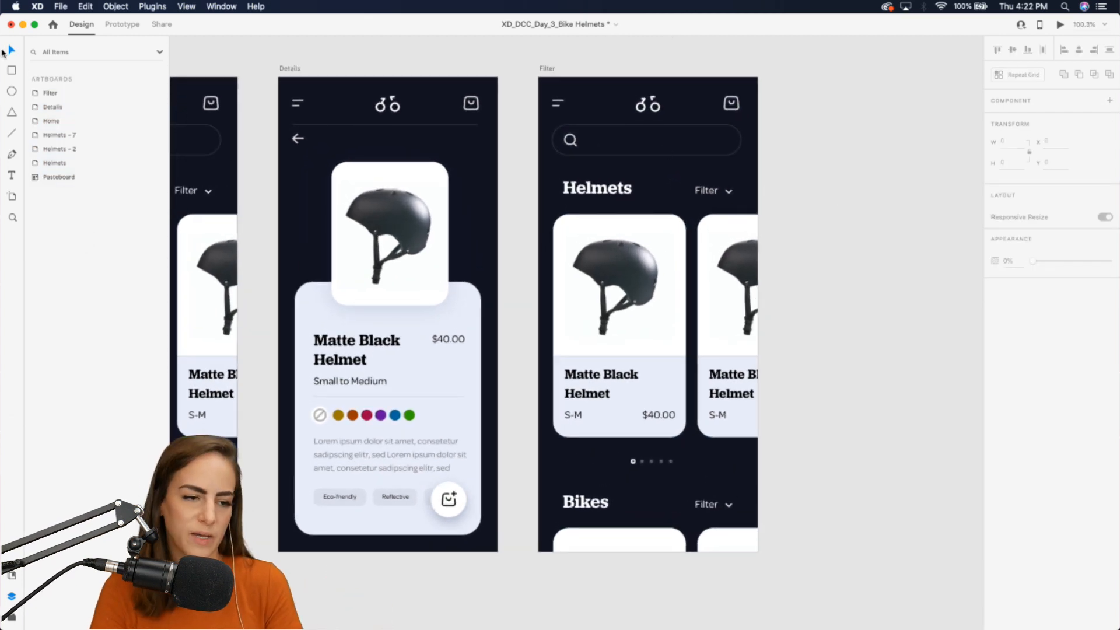
{"action": "key", "text": "r"}
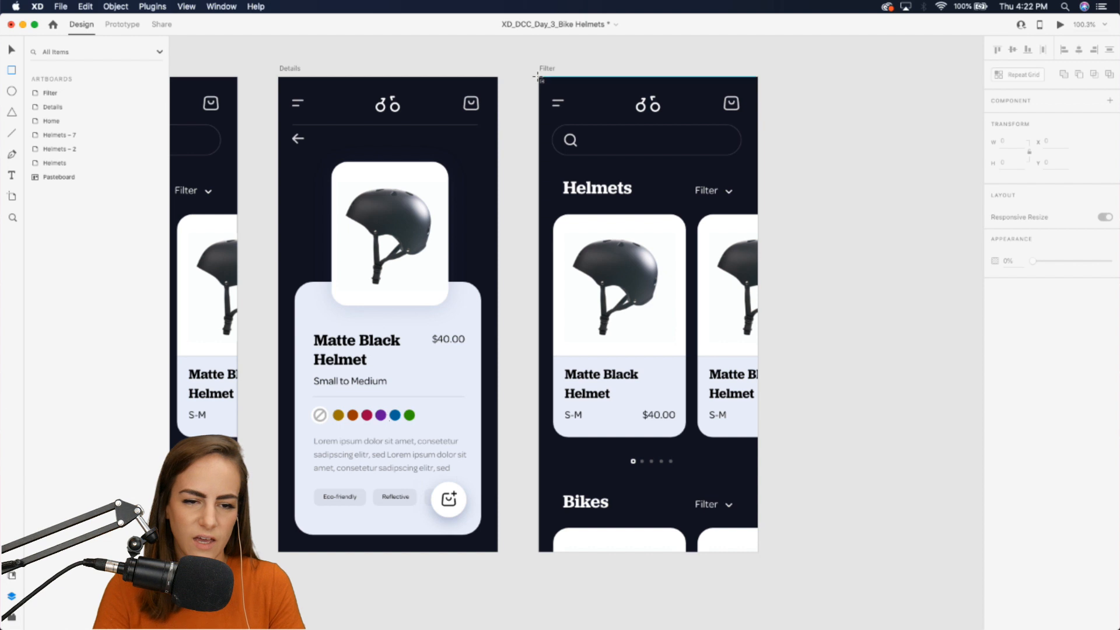
{"action": "left_click_drag", "start_coordinate": [538, 76], "coordinate": [758, 552]}
{"action": "left_click", "coordinate": [995, 397]}
Fill the covering rectangle with the dark navy sampled from the Details background and set its opacity to 54%.
{"action": "left_click", "coordinate": [1011, 377]}
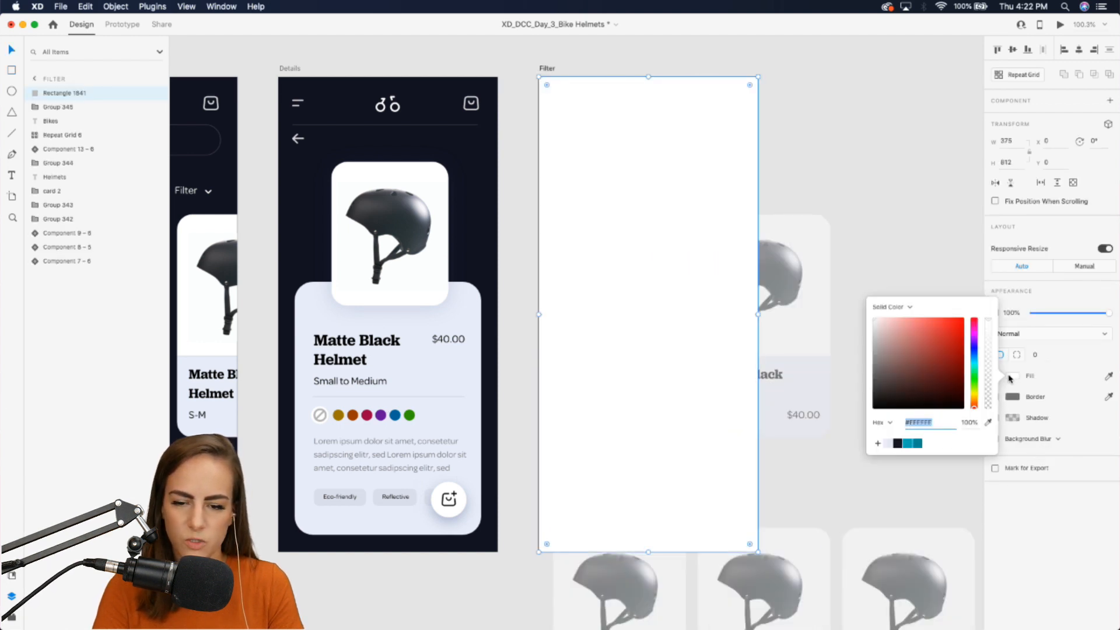
{"action": "left_click", "coordinate": [1108, 377]}
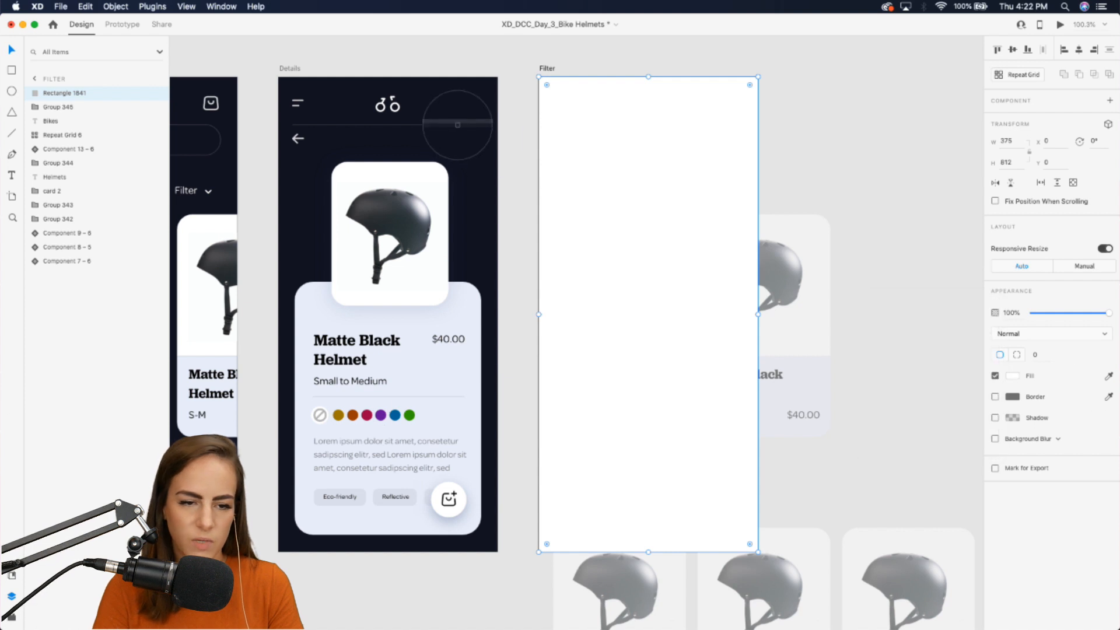
{"action": "left_click", "coordinate": [457, 147]}
{"action": "mouse_move", "coordinate": [1079, 313]}
{"action": "left_mouse_down"}
{"action": "mouse_move", "coordinate": [1059, 314]}
{"action": "mouse_move", "coordinate": [1074, 313]}
{"action": "left_mouse_up"}
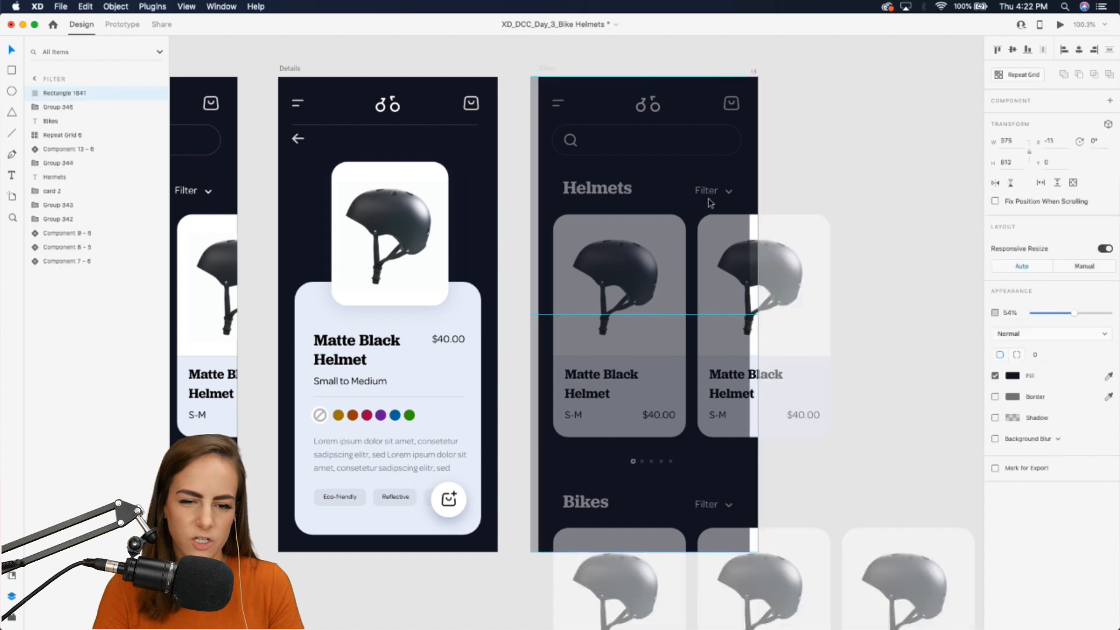
Bring the Filter dropdown beside the Helmets heading to the front, above the dark overlay.
{"action": "left_click", "coordinate": [716, 195]}
{"action": "right_click", "coordinate": [716, 191]}
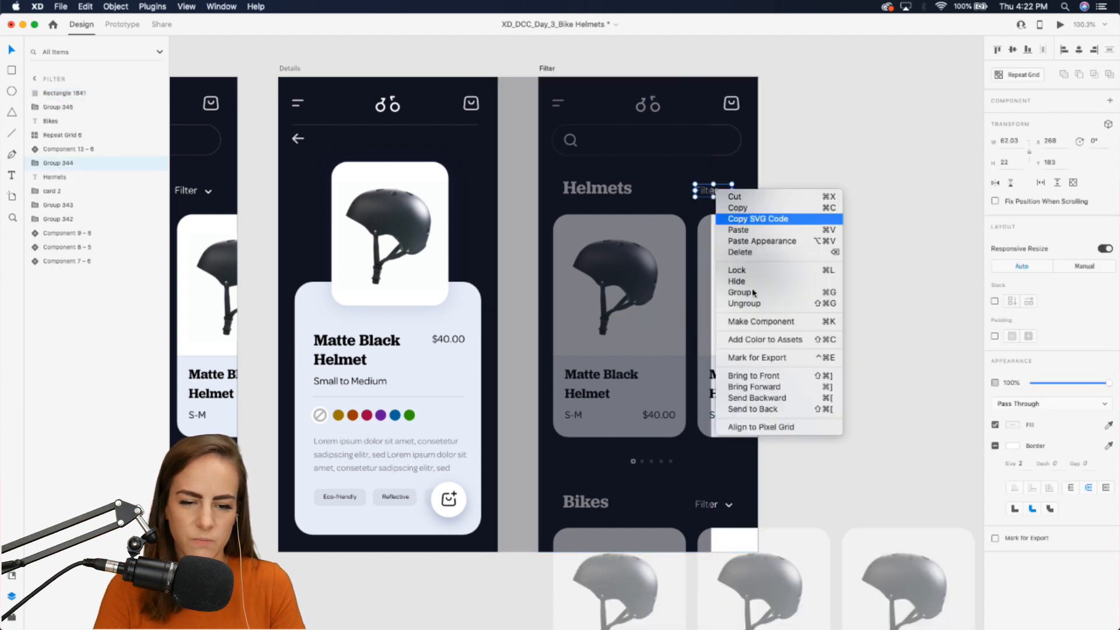
{"action": "left_click", "coordinate": [778, 376]}
{"action": "left_click", "coordinate": [661, 236]}
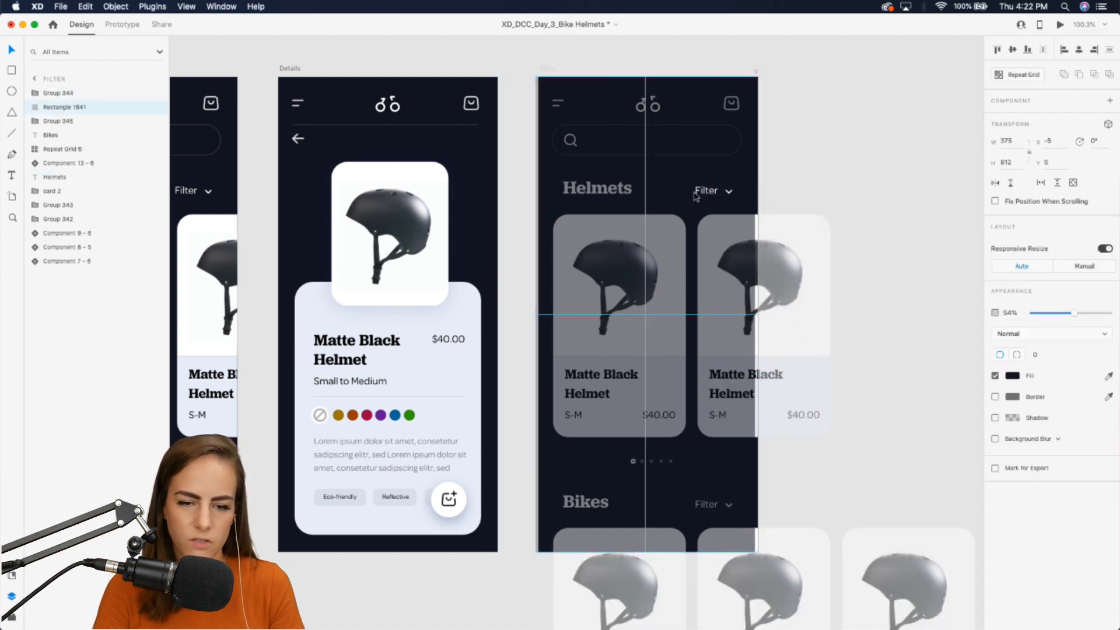
Draw a white rounded rectangle about 293 × 253 with a corner radius of 26 below the Helmets heading on Filter.
{"action": "left_click", "coordinate": [12, 576]}
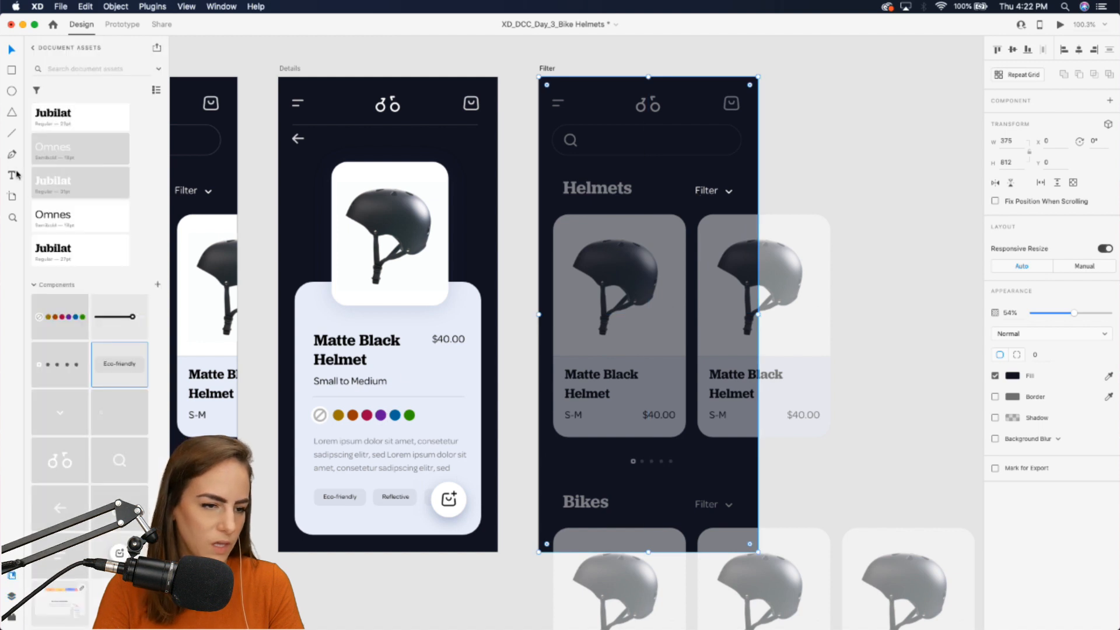
{"action": "left_click", "coordinate": [12, 71]}
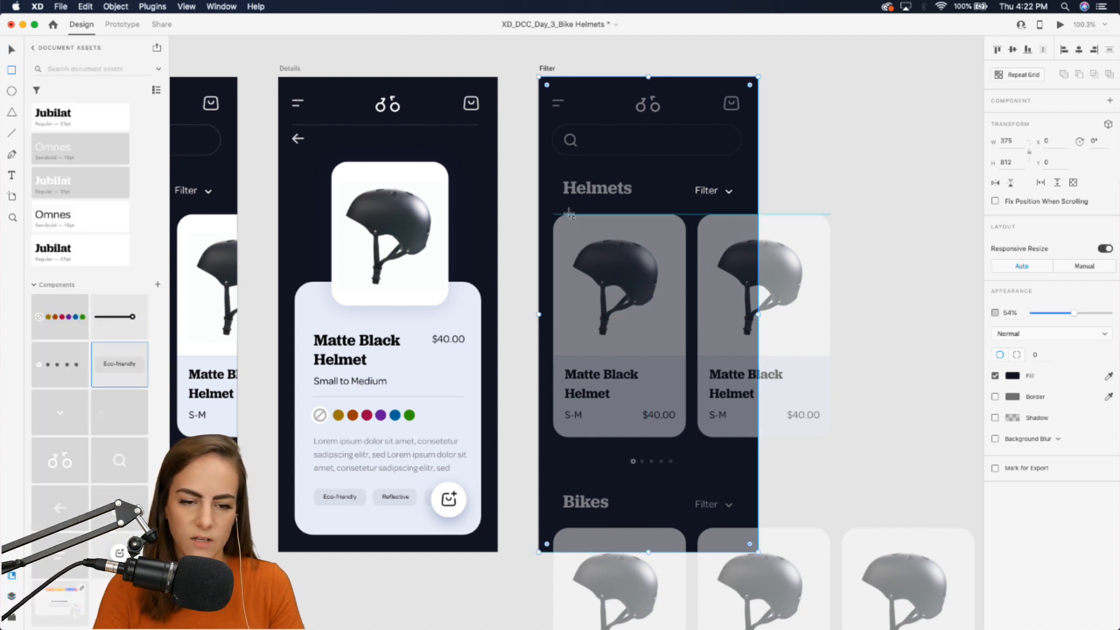
{"action": "mouse_move", "coordinate": [568, 215]}
{"action": "left_mouse_down"}
{"action": "mouse_move", "coordinate": [716, 287]}
{"action": "mouse_move", "coordinate": [738, 363]}
{"action": "mouse_move", "coordinate": [723, 348]}
{"action": "left_mouse_up"}
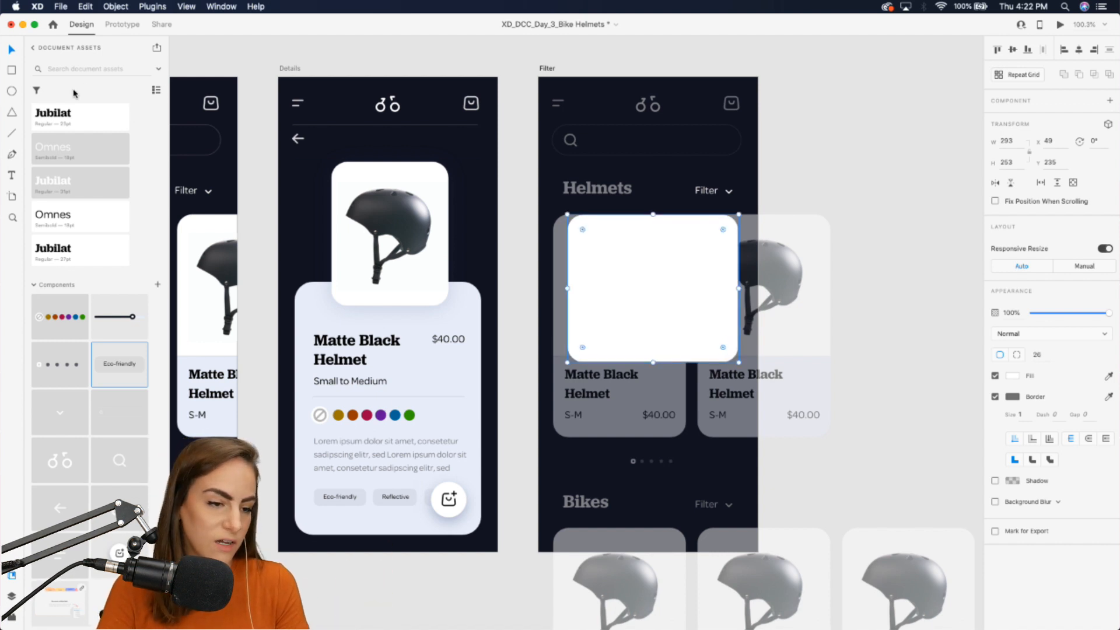
Add the text "Size" near the top of the white card using the black Omnes Regular 18 character style.
{"action": "left_click", "coordinate": [12, 178]}
{"action": "left_click_drag", "start_coordinate": [596, 231], "coordinate": [672, 276]}
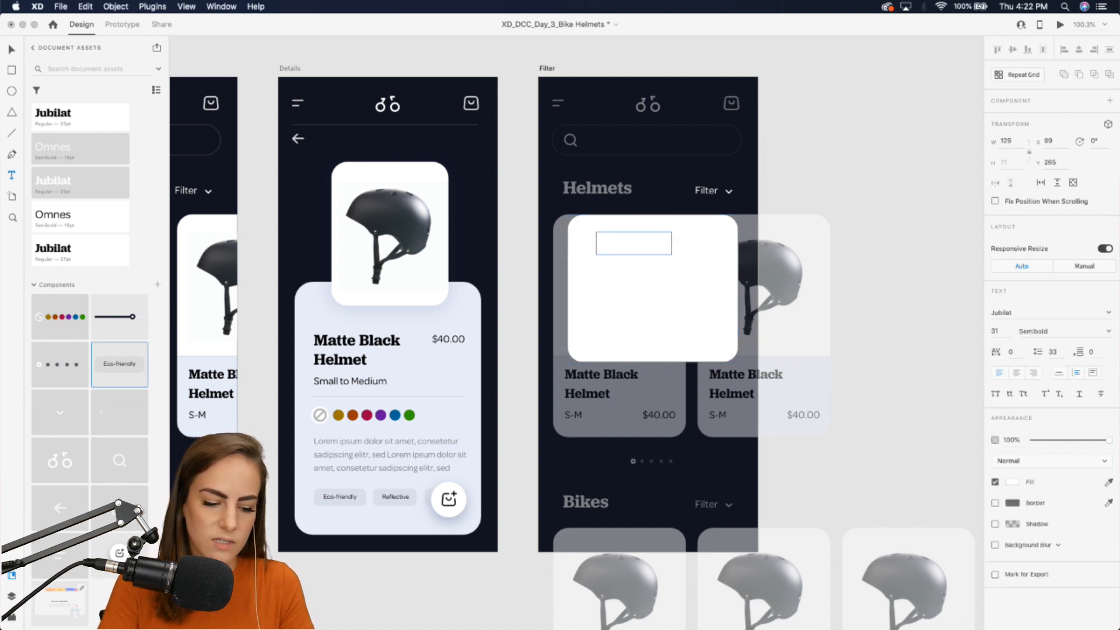
{"action": "left_click", "coordinate": [61, 217]}
{"action": "type", "text": "Size"}
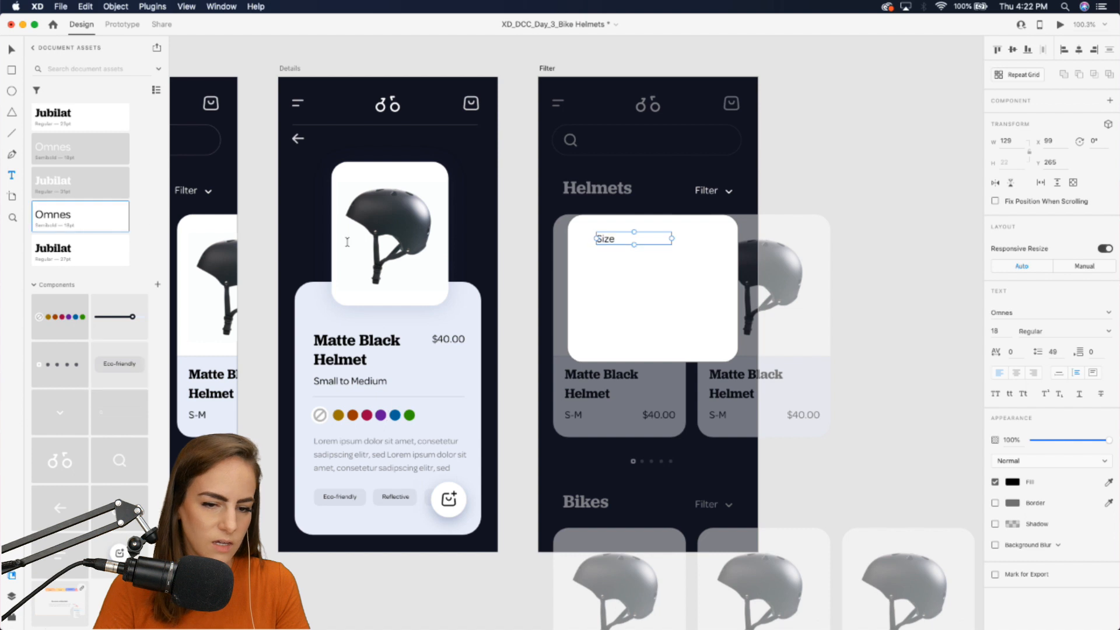
{"action": "key", "text": "Escape"}
{"action": "key", "text": "v"}
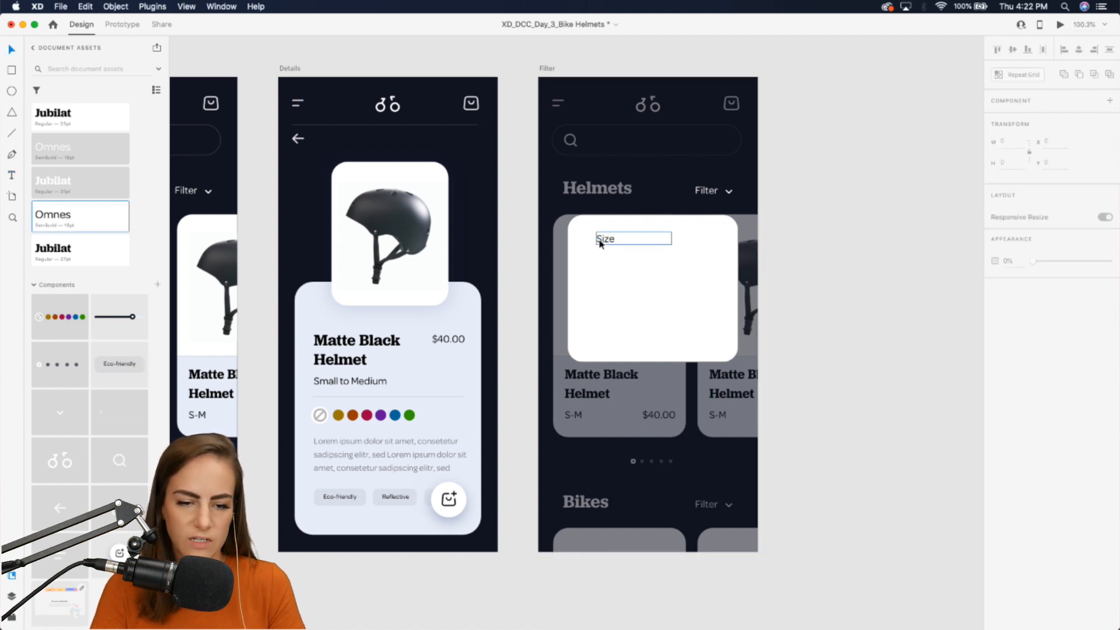
Set the Size label to auto width and duplicate it down the white card as "Price" and "Color" labels.
{"action": "left_click", "coordinate": [599, 241]}
{"action": "left_click_drag", "start_coordinate": [591, 242], "coordinate": [594, 308]}
{"action": "left_click", "coordinate": [1059, 373]}
{"action": "double_click", "coordinate": [601, 274]}
{"action": "type", "text": "Price"}
{"action": "key", "text": "Escape"}
{"action": "double_click", "coordinate": [593, 308]}
{"action": "type", "text": "Colors"}
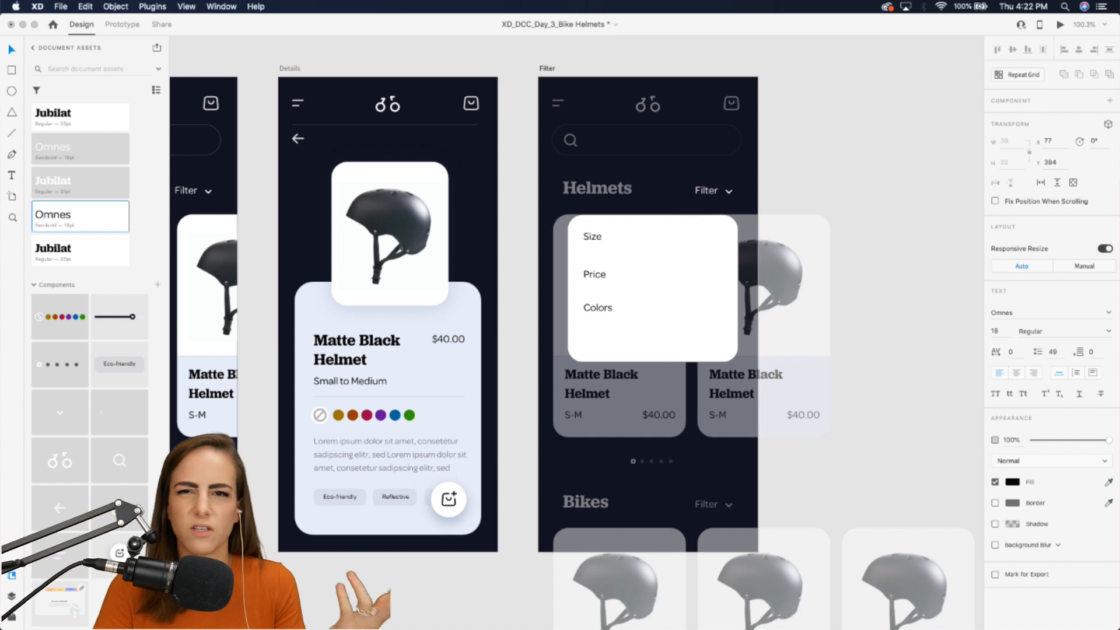
{"action": "key", "text": "BackSpace"}
{"action": "key", "text": "Escape"}
Move the Size, Price and Color labels down slightly together and shorten the white card to a height of 218.
{"action": "left_click", "coordinate": [598, 279], "text": "shift"}
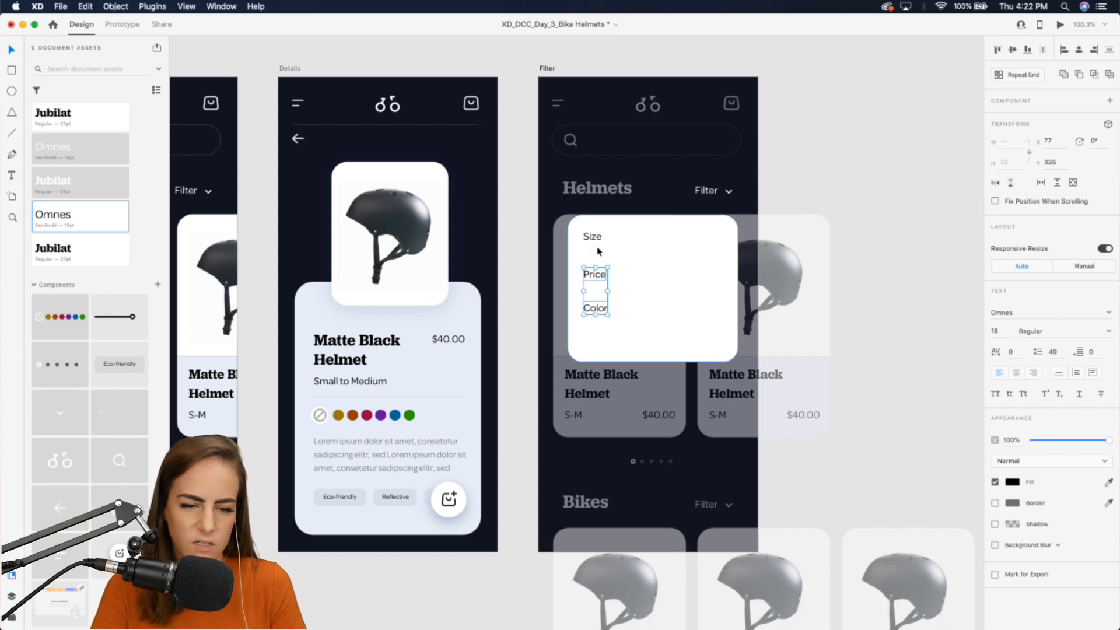
{"action": "left_click", "coordinate": [594, 239], "text": "shift"}
{"action": "left_click_drag", "start_coordinate": [593, 239], "coordinate": [597, 246]}
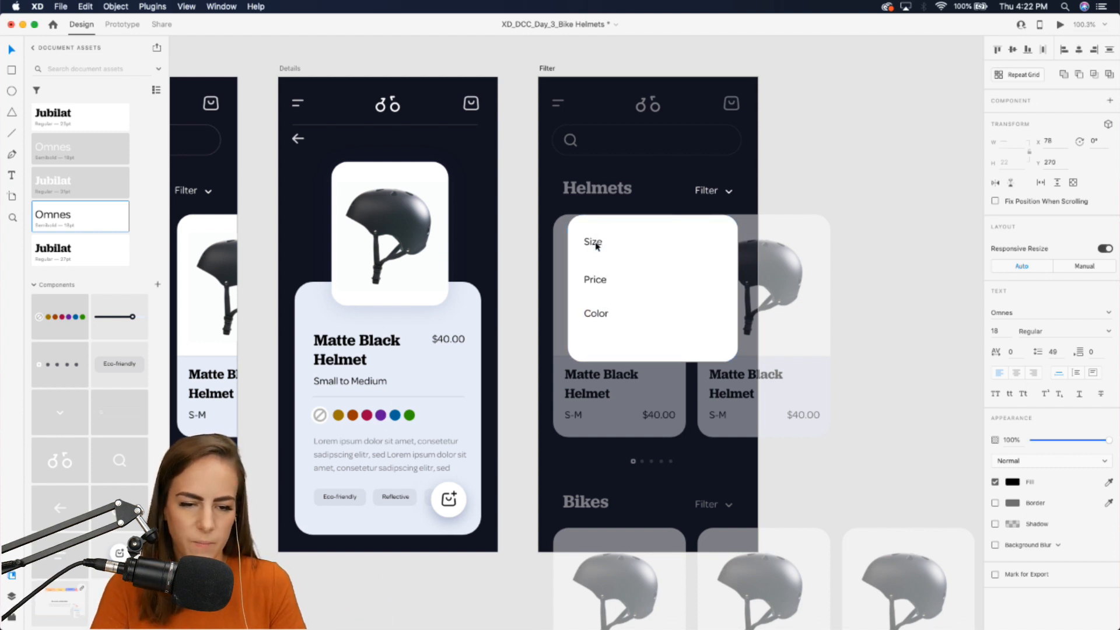
{"action": "left_click", "coordinate": [665, 325]}
{"action": "left_click_drag", "start_coordinate": [652, 361], "coordinate": [651, 342]}
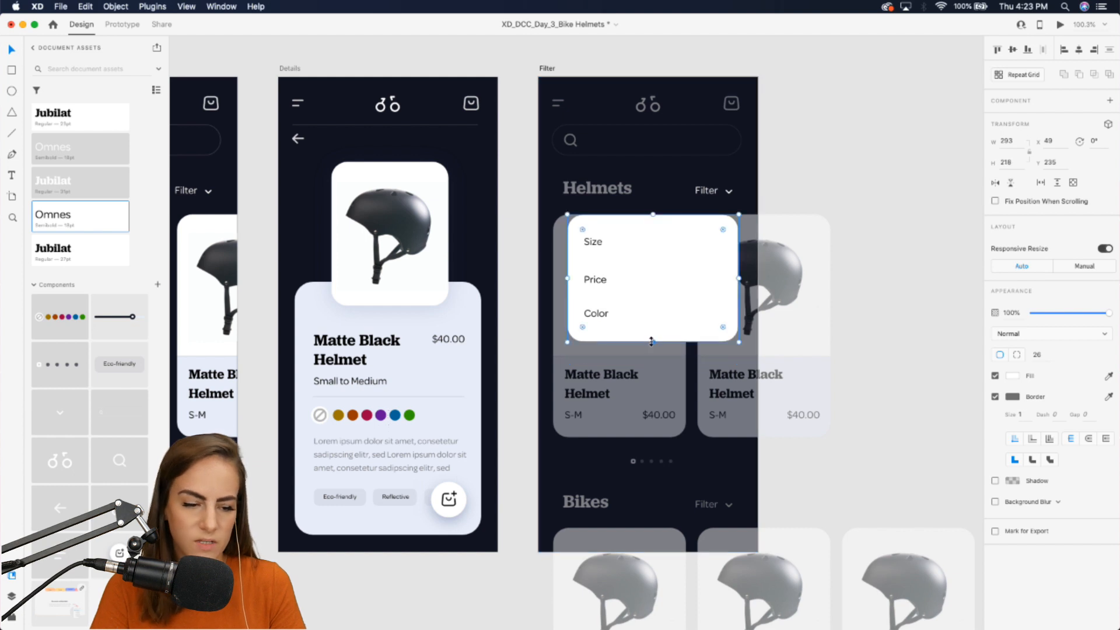
Place the slider component beside Price and add a "$0" label before it from a copy of the Price text.
{"action": "left_click_drag", "start_coordinate": [114, 330], "coordinate": [687, 280]}
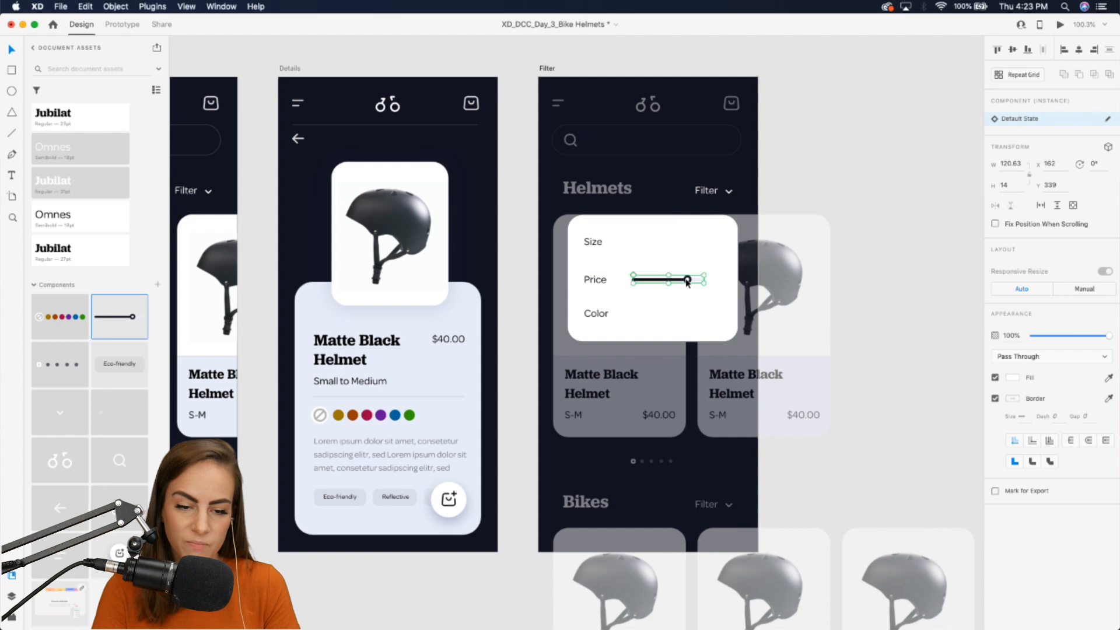
{"action": "scroll", "coordinate": [682, 231], "scroll_direction": "up", "scroll_amount": 5}
{"action": "left_click", "coordinate": [447, 372]}
{"action": "key", "text": "super+c"}
{"action": "key", "text": "super+v"}
{"action": "left_click_drag", "start_coordinate": [447, 372], "coordinate": [500, 372]}
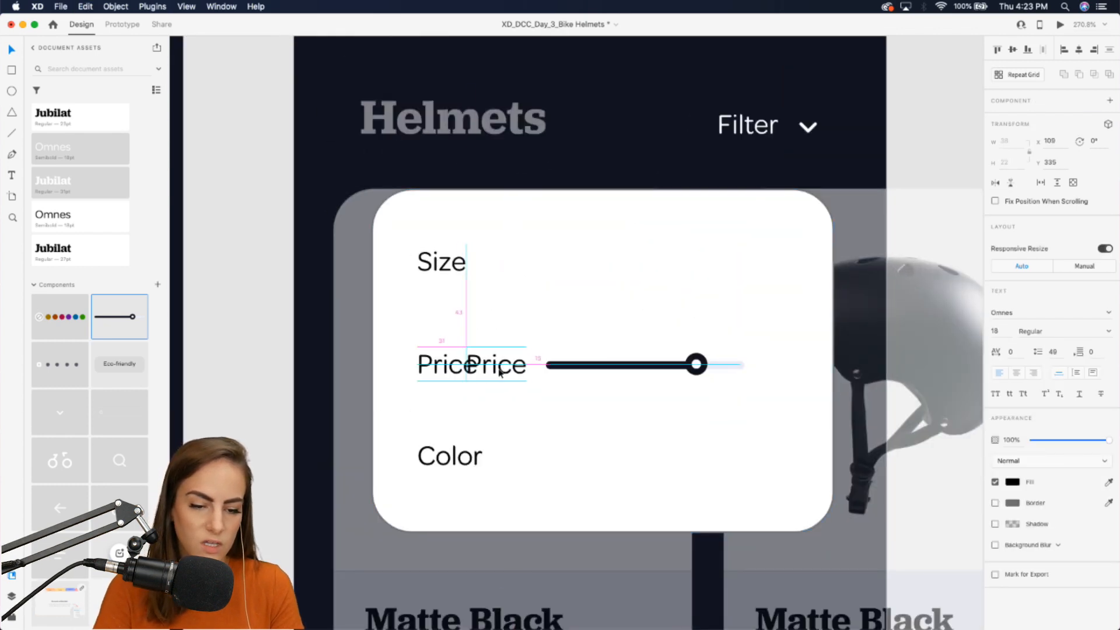
{"action": "double_click", "coordinate": [500, 371]}
{"action": "type", "text": "$0"}
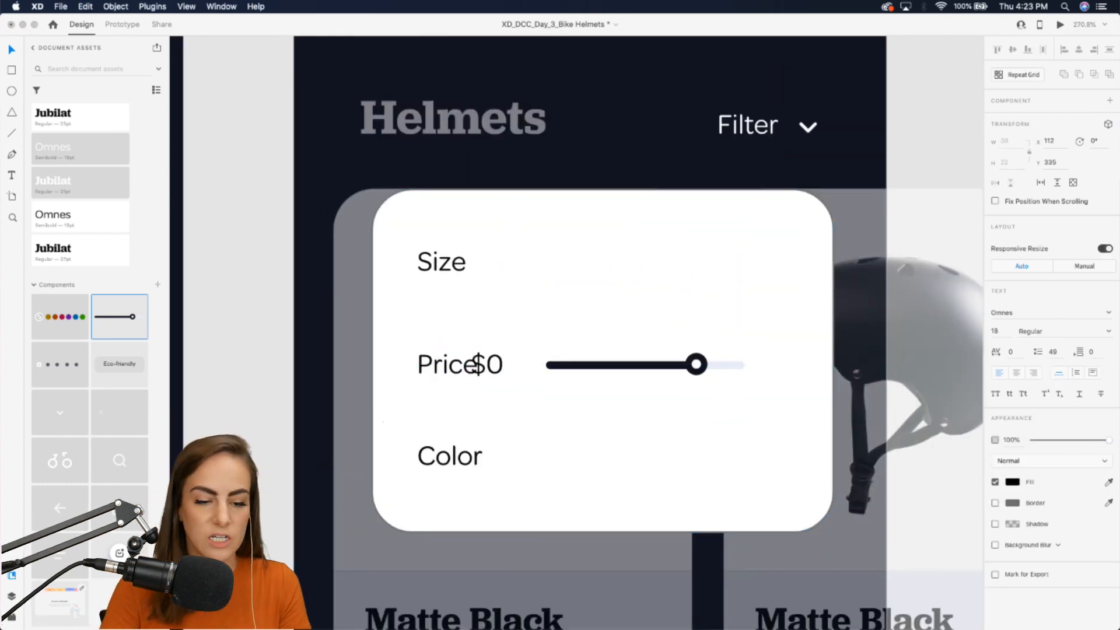
{"action": "key", "text": "Escape"}
Duplicate the $0 label to the far end of the price slider and change the copy to "$100".
{"action": "left_click_drag", "start_coordinate": [496, 366], "coordinate": [798, 374]}
{"action": "key", "text": "super+c"}
{"action": "key", "text": "super+v"}
{"action": "double_click", "coordinate": [799, 368]}
{"action": "type", "text": "$100"}
{"action": "key", "text": "Escape"}
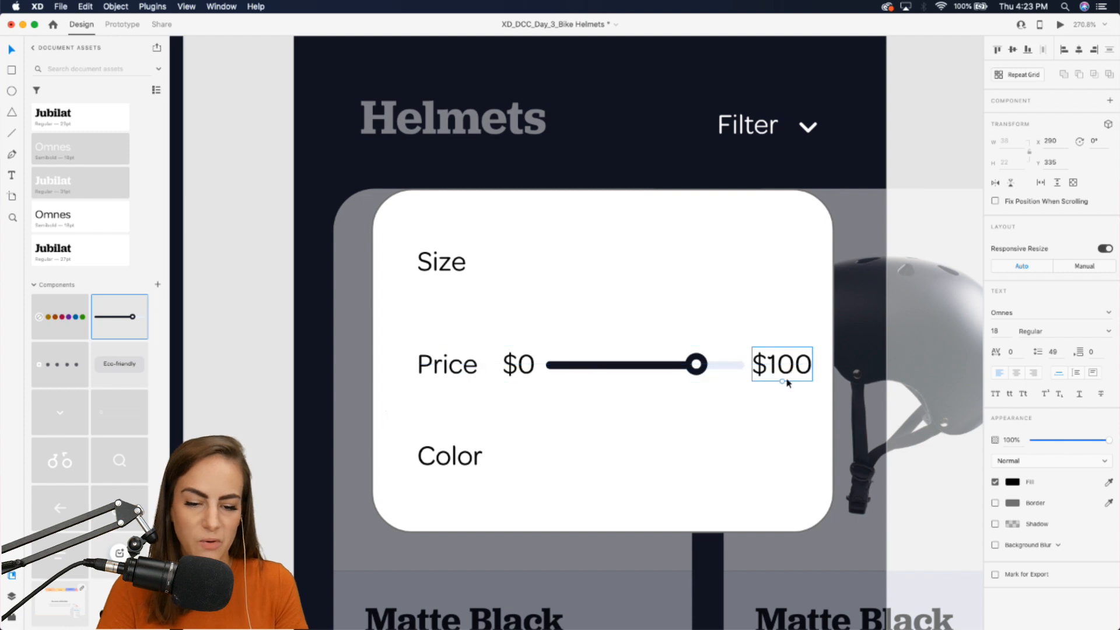
Place the color swatches component beside the Color label on the filter card.
{"action": "scroll", "coordinate": [787, 380], "scroll_direction": "down", "scroll_amount": 3}
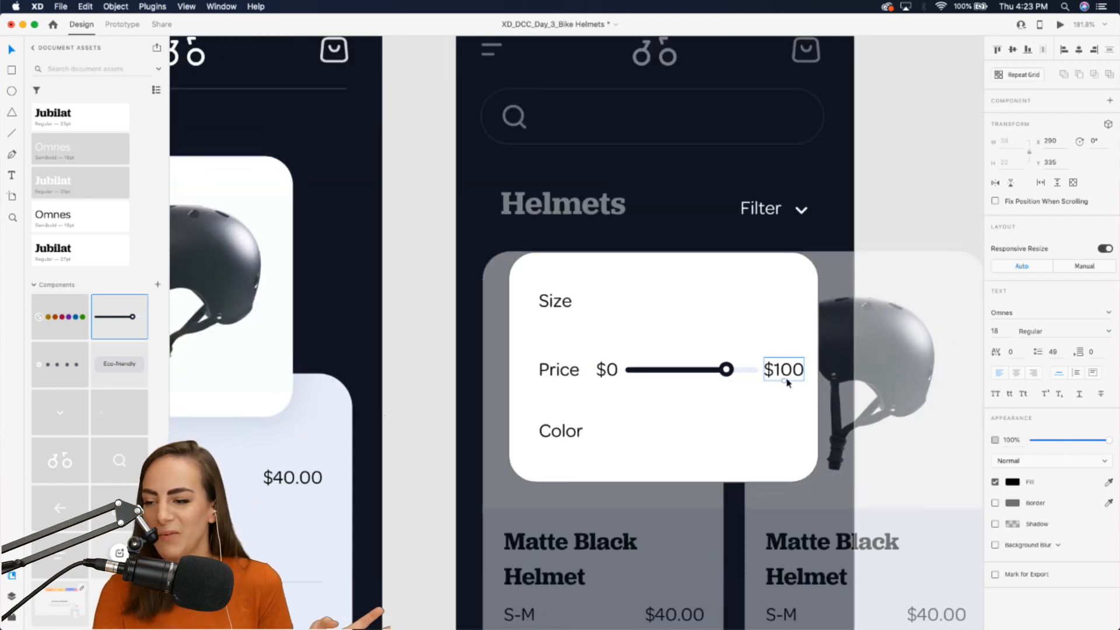
{"action": "scroll", "coordinate": [787, 383], "scroll_direction": "down", "scroll_amount": 2}
{"action": "scroll", "coordinate": [787, 384], "scroll_direction": "right", "scroll_amount": 2}
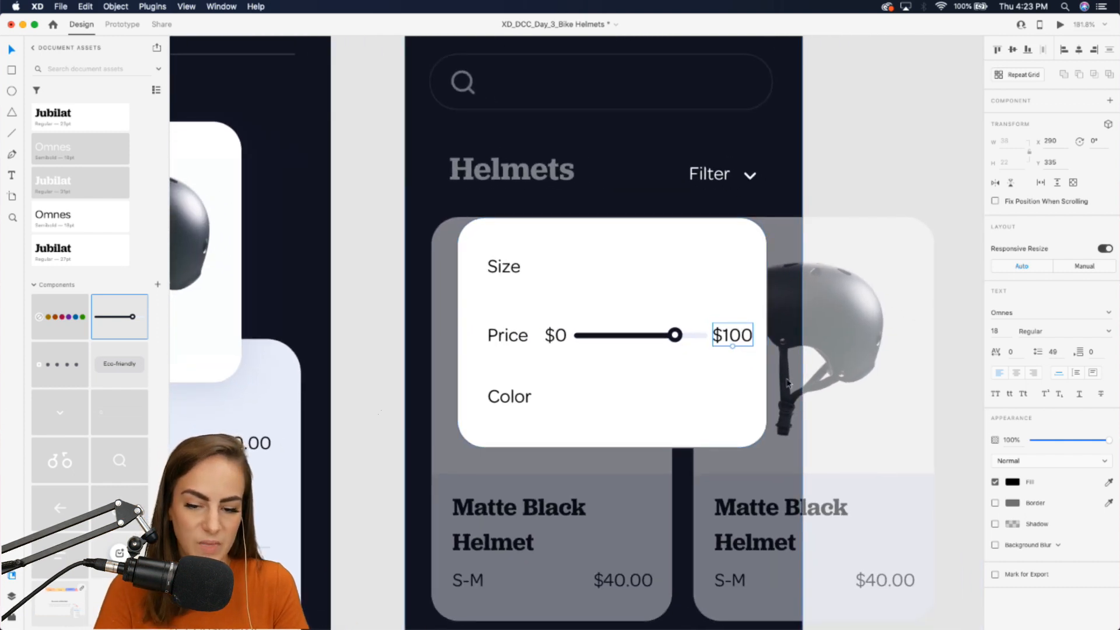
{"action": "left_click_drag", "start_coordinate": [60, 317], "coordinate": [604, 402]}
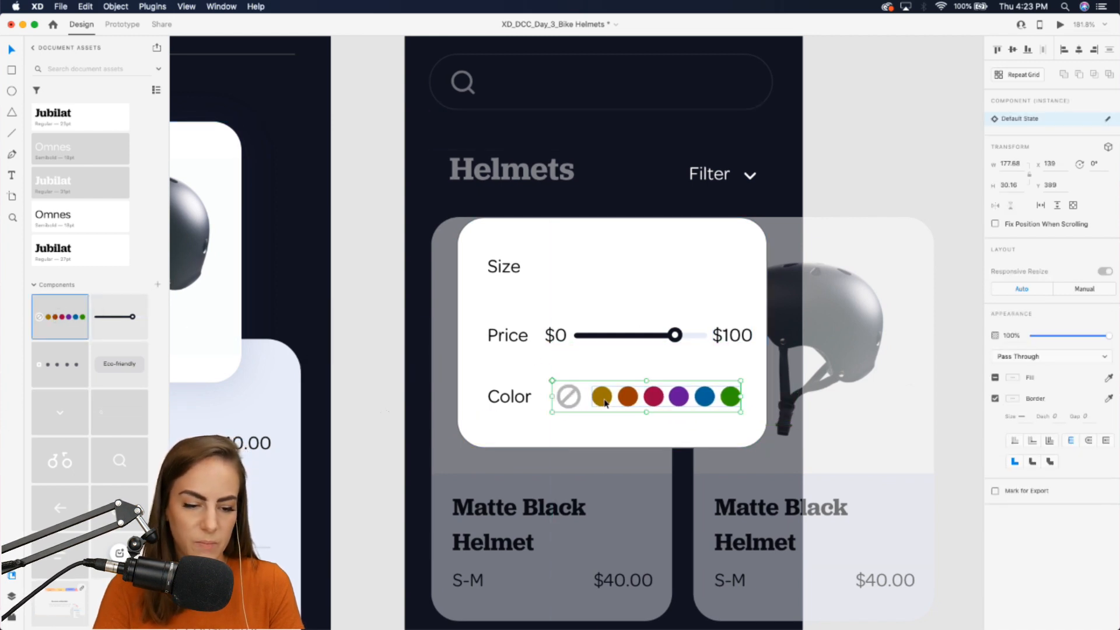
Build two 35-wide "S" tags beside the Size label from the Eco-friendly tag component.
{"action": "left_click_drag", "start_coordinate": [119, 364], "coordinate": [555, 259]}
{"action": "double_click", "coordinate": [574, 262]}
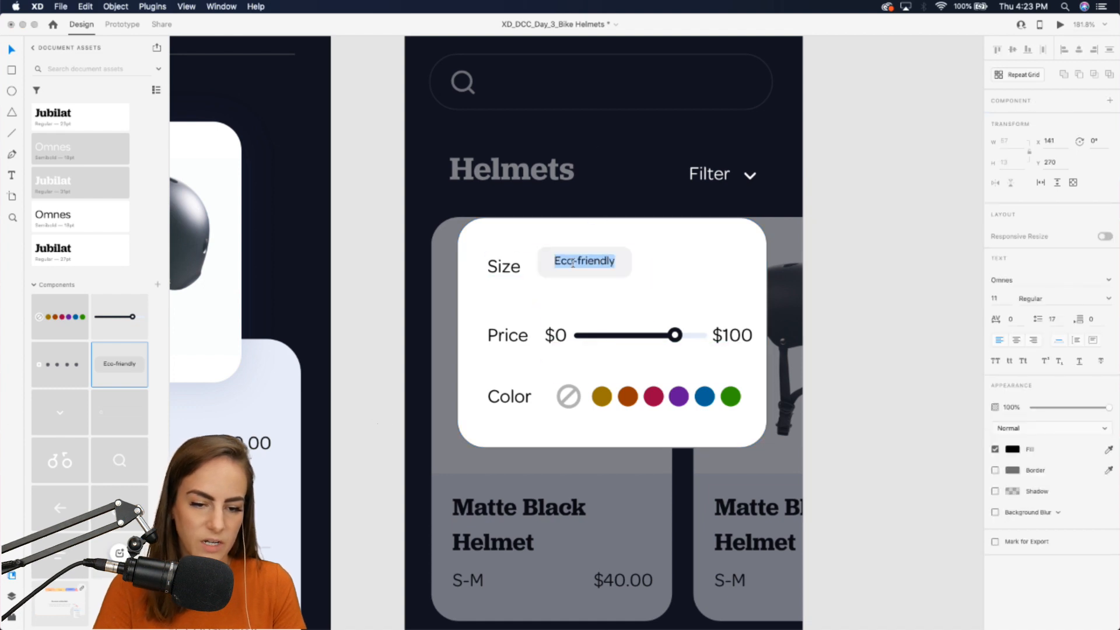
{"action": "type", "text": "S"}
{"action": "key", "text": "Escape"}
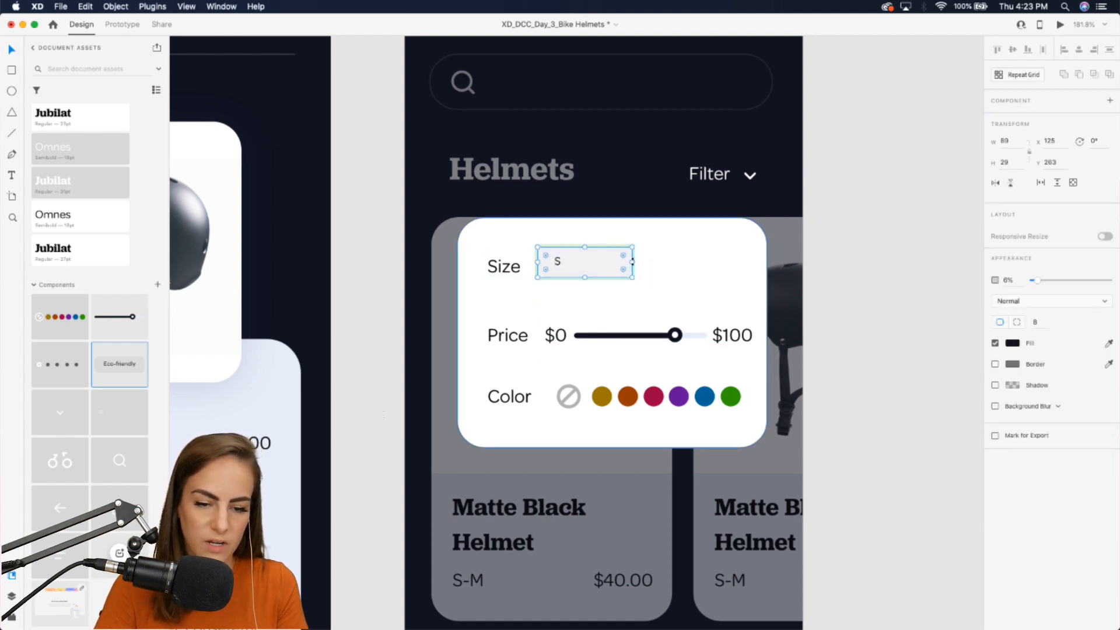
{"action": "left_click_drag", "start_coordinate": [631, 262], "coordinate": [603, 268]}
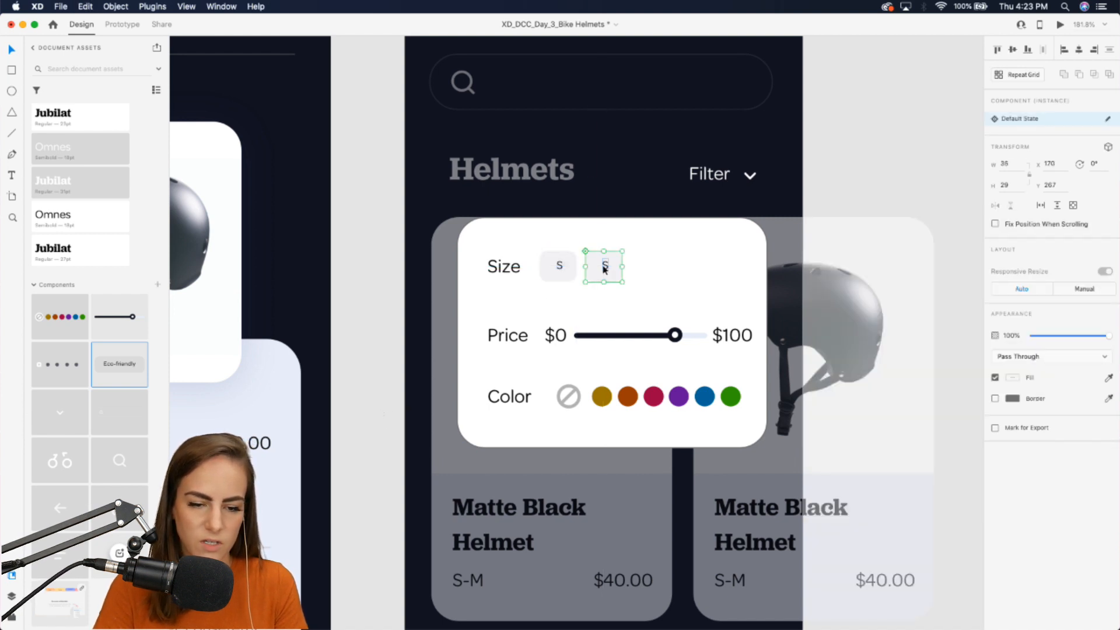
Change the second size tag's text to "M".
{"action": "double_click", "coordinate": [604, 268]}
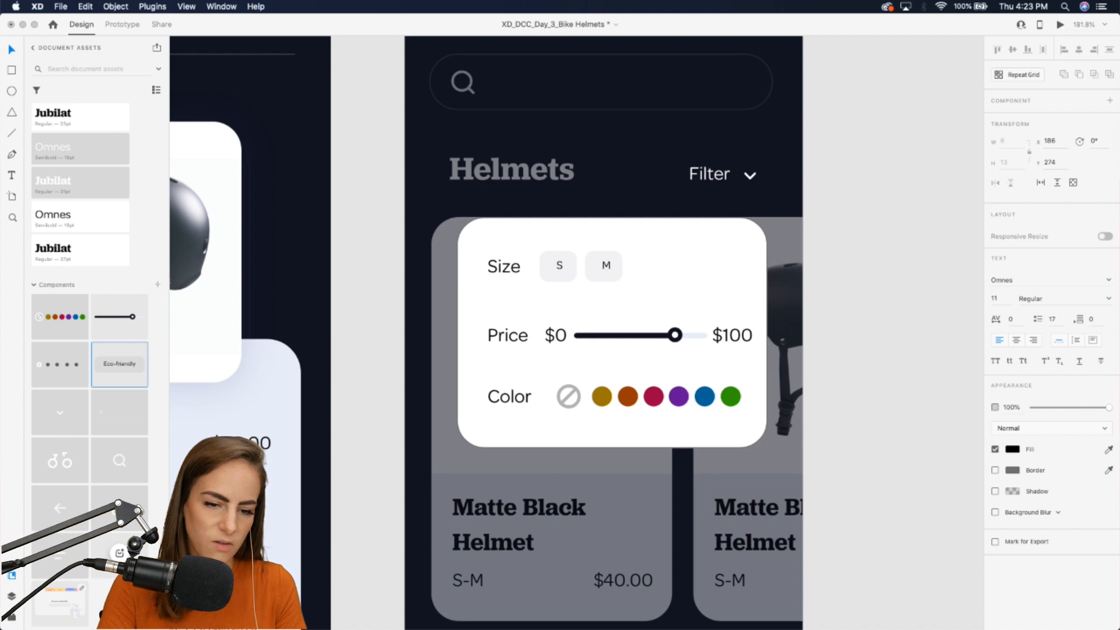
{"action": "left_click", "coordinate": [607, 267]}
{"action": "left_click", "coordinate": [610, 266]}
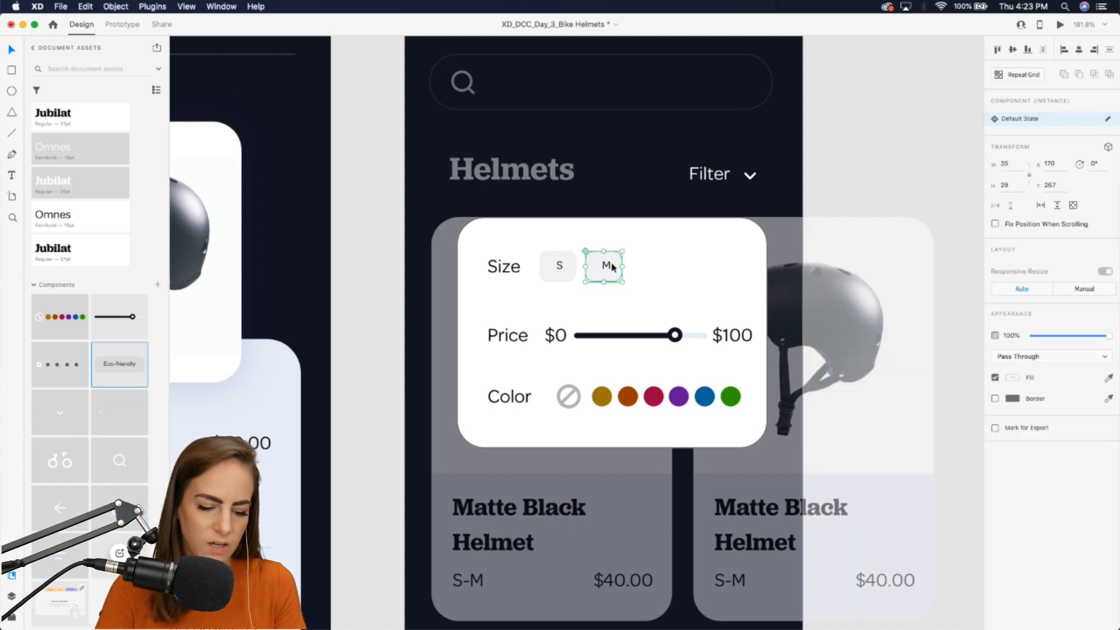
{"action": "double_click", "coordinate": [610, 265]}
{"action": "left_click", "coordinate": [663, 269]}
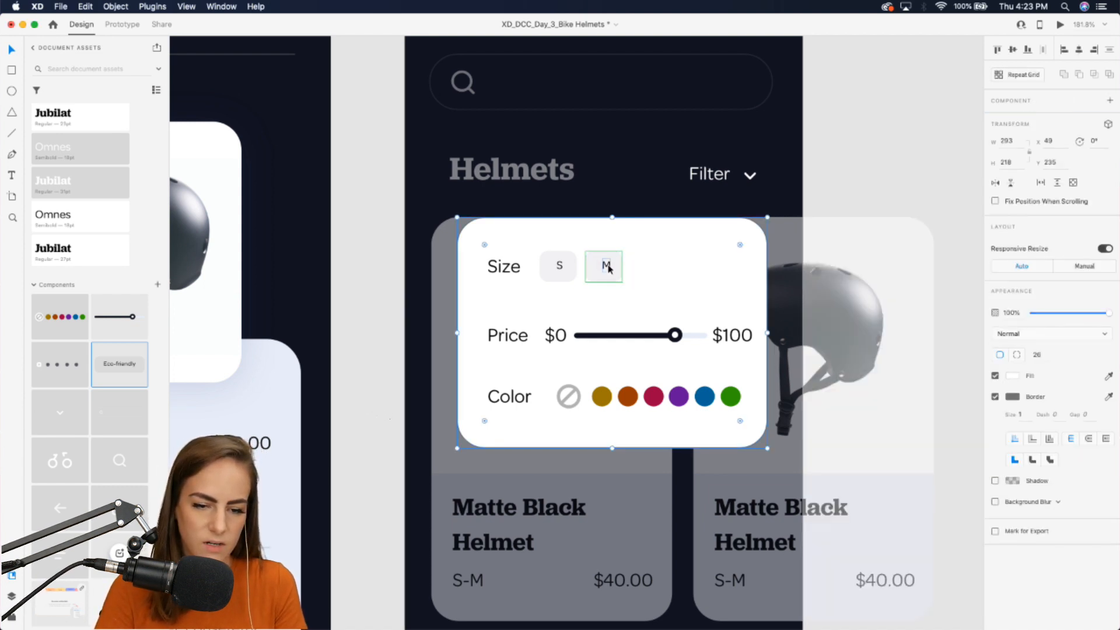
Duplicate the M tag next to itself in the Size row and change the copy's text to "L".
{"action": "left_click", "coordinate": [608, 267]}
{"action": "key", "text": "super+d"}
{"action": "left_click_drag", "start_coordinate": [608, 267], "coordinate": [657, 269]}
{"action": "double_click", "coordinate": [657, 269]}
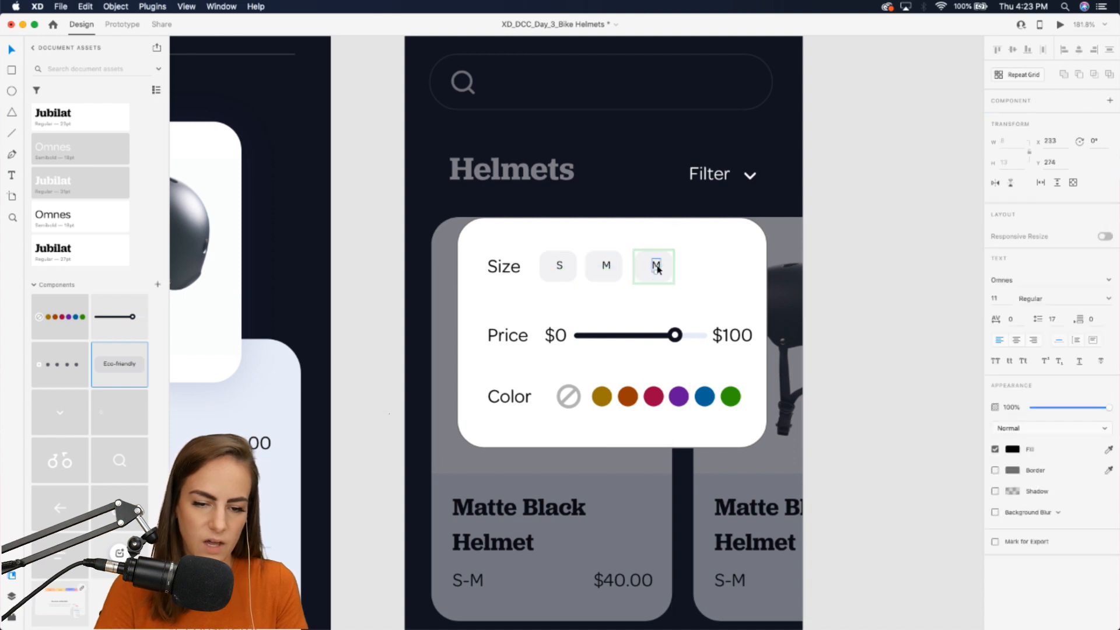
{"action": "double_click", "coordinate": [658, 268]}
{"action": "type", "text": "L"}
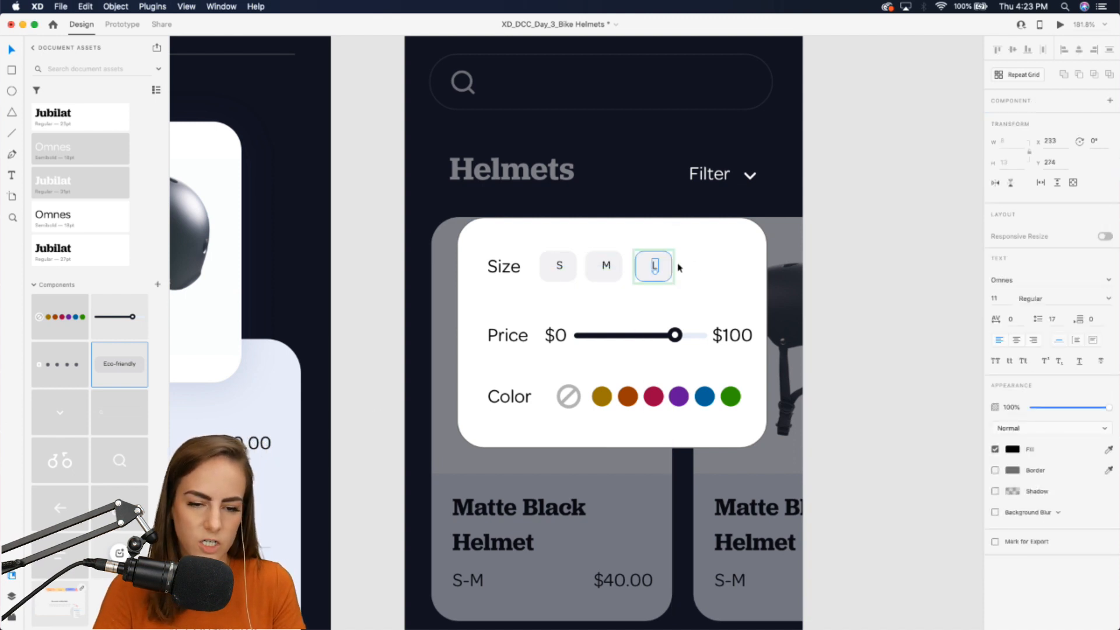
Duplicate the L tag at the end of the Size row and change the copy's text to "All".
{"action": "key", "text": "Escape"}
{"action": "left_click_drag", "start_coordinate": [657, 266], "coordinate": [711, 268]}
{"action": "double_click", "coordinate": [709, 267]}
{"action": "double_click", "coordinate": [710, 267]}
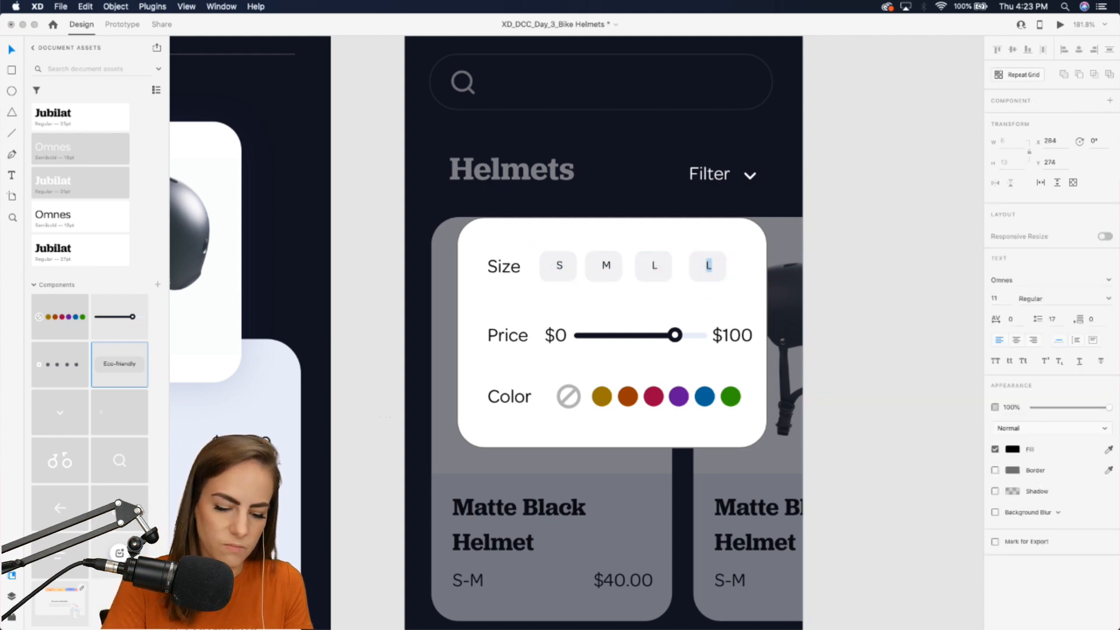
{"action": "key", "text": "Escape"}
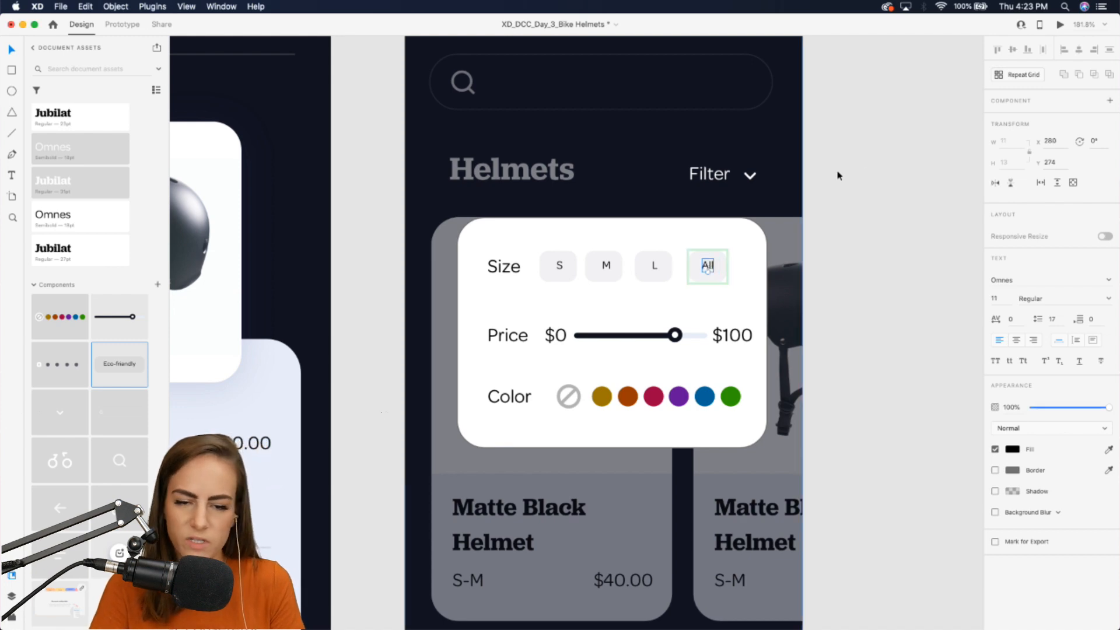
{"action": "left_click", "coordinate": [865, 162]}
{"action": "scroll", "coordinate": [865, 162], "scroll_direction": "down", "scroll_amount": 5}
{"action": "scroll", "coordinate": [828, 214], "scroll_direction": "up", "scroll_amount": 5}
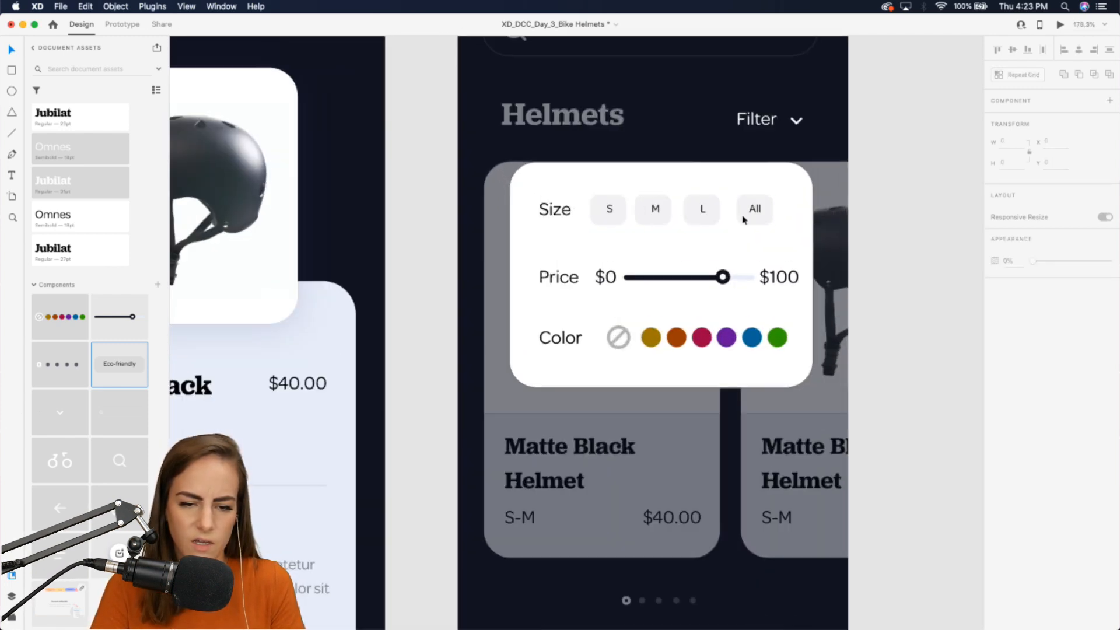
Select the filter card's size tags, price slider, color swatches and labels, and group them together with the white card.
{"action": "left_click", "coordinate": [753, 209]}
{"action": "left_click", "coordinate": [645, 216]}
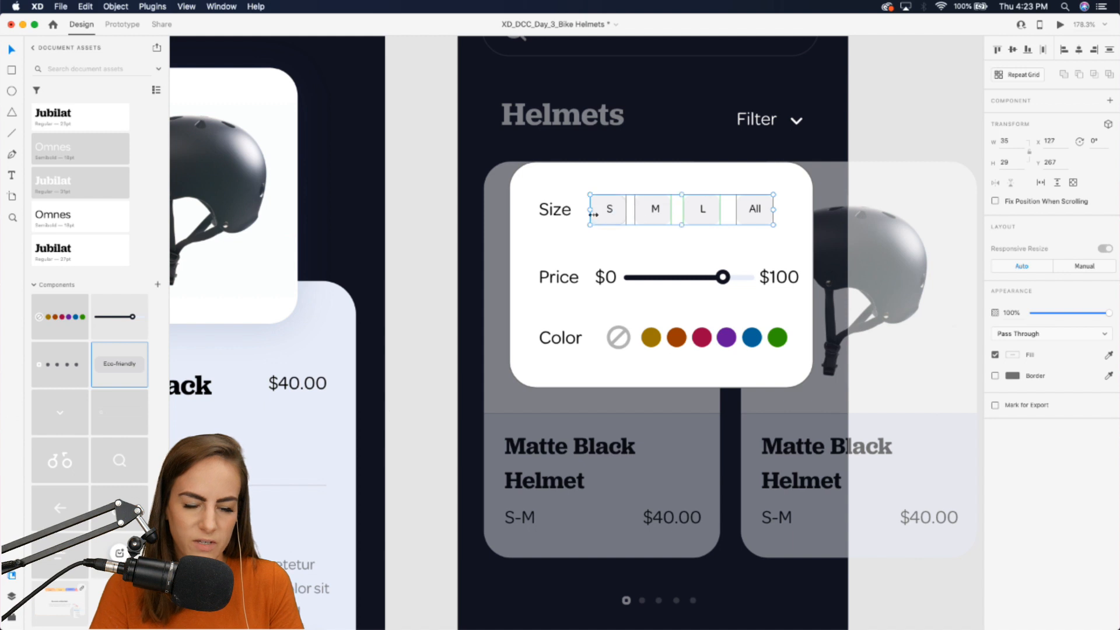
{"action": "left_click", "coordinate": [555, 209], "text": "shift"}
{"action": "left_click", "coordinate": [569, 277], "text": "shift"}
{"action": "left_click", "coordinate": [606, 277], "text": "shift"}
{"action": "left_click", "coordinate": [671, 277], "text": "shift"}
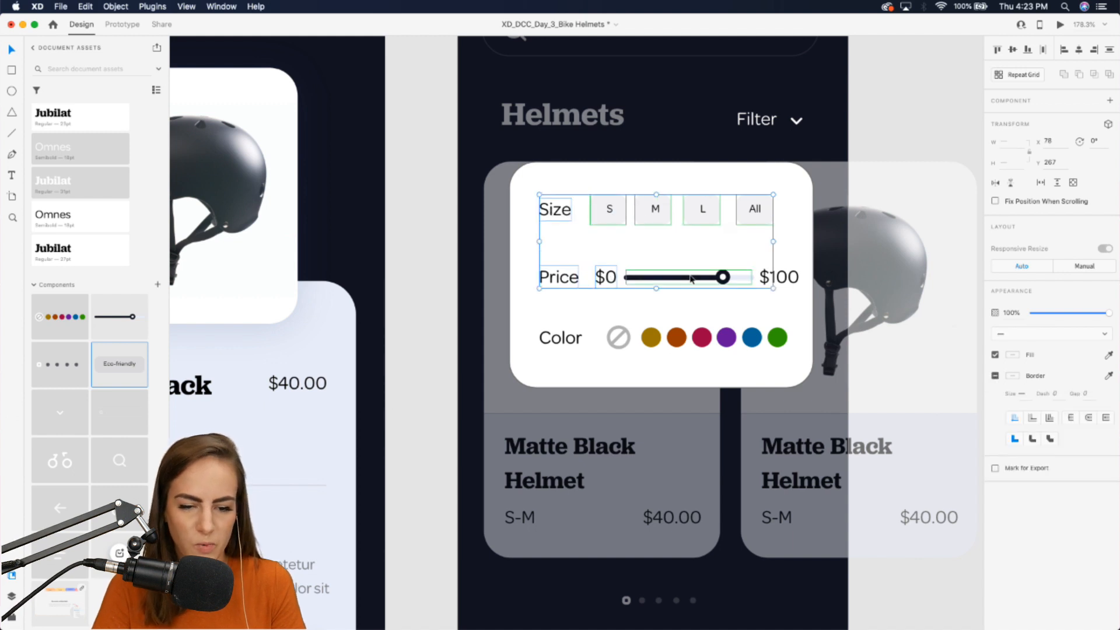
{"action": "left_click", "coordinate": [773, 280], "text": "shift"}
{"action": "left_click", "coordinate": [777, 349], "text": "shift"}
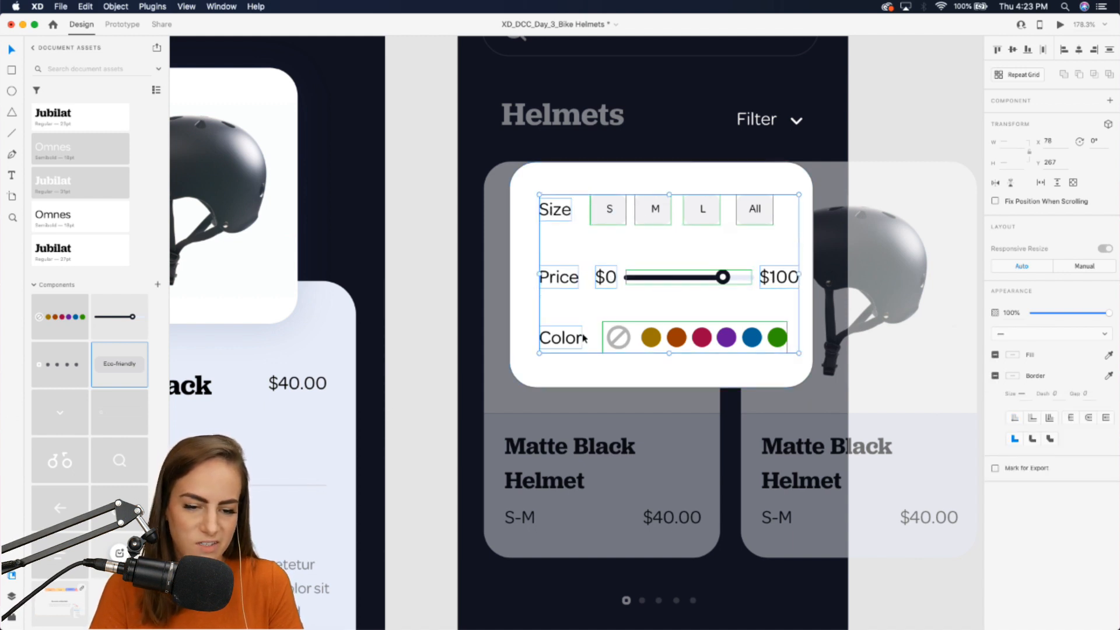
{"action": "left_click", "coordinate": [584, 337]}
{"action": "scroll", "coordinate": [589, 325], "scroll_direction": "down", "scroll_amount": 5}
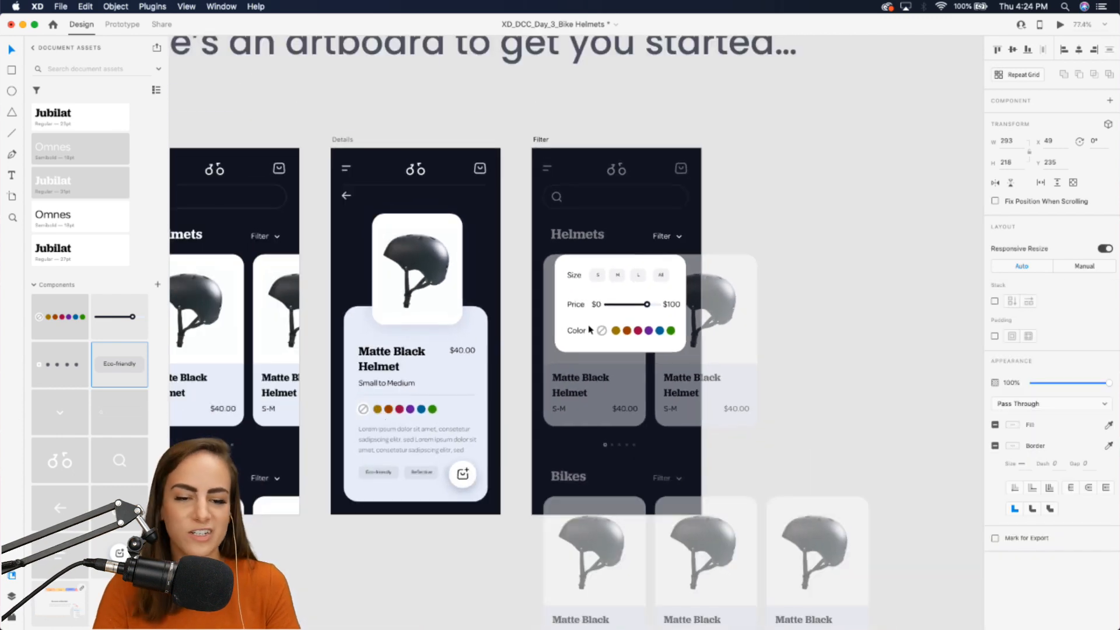
{"action": "scroll", "coordinate": [589, 328], "scroll_direction": "left", "scroll_amount": 4}
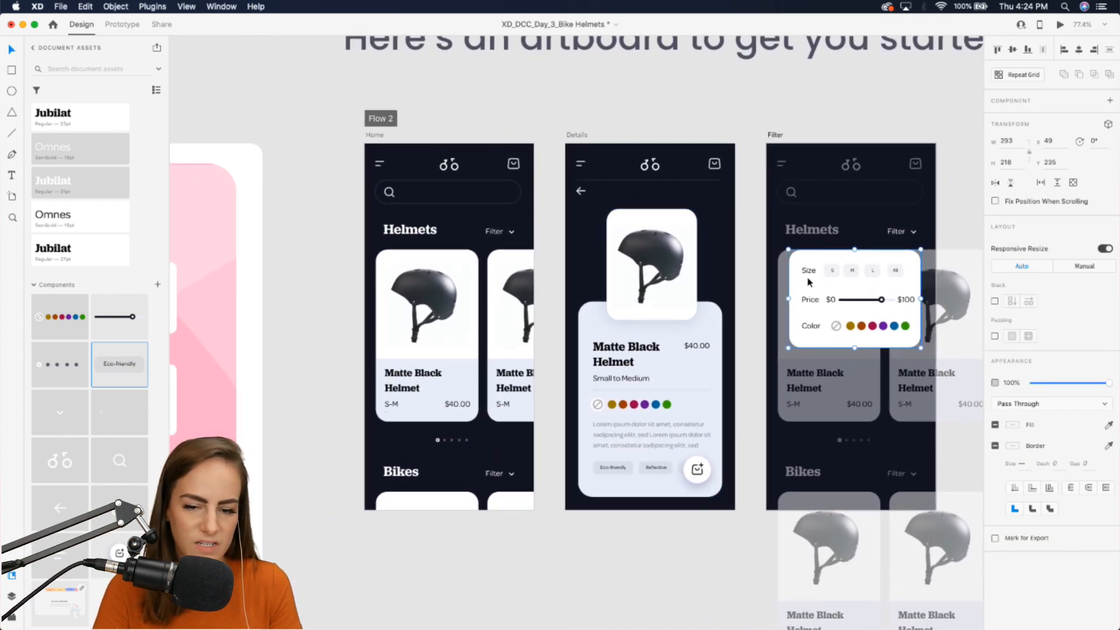
In prototype mode, link the Helmets Filter button on the Home artboard to the Filter artboard.
{"action": "left_click", "coordinate": [127, 25]}
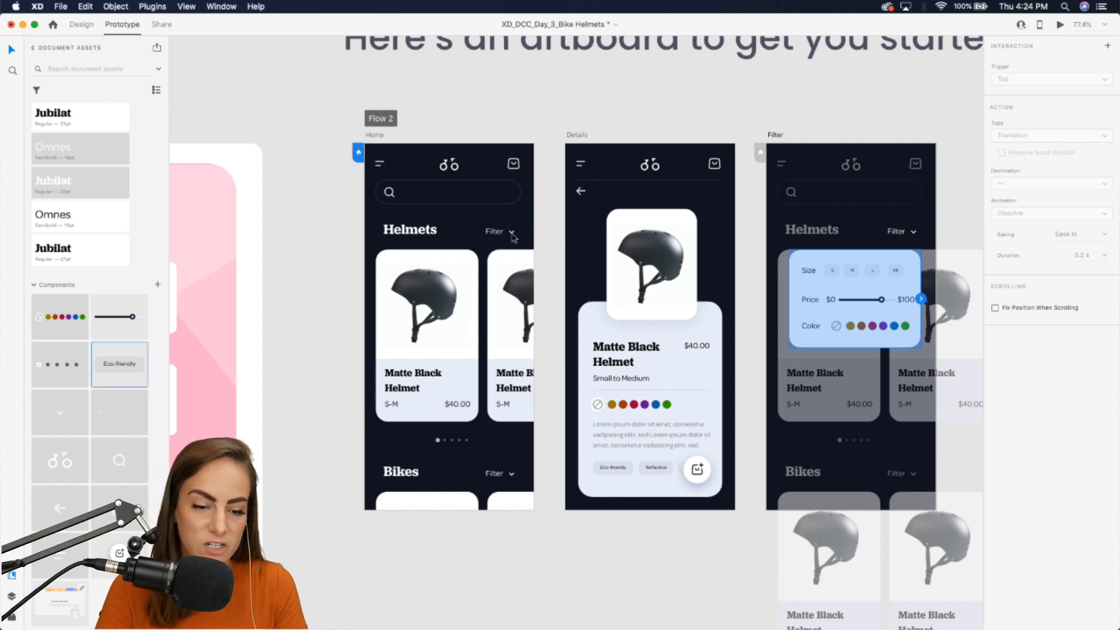
{"action": "left_click", "coordinate": [514, 235]}
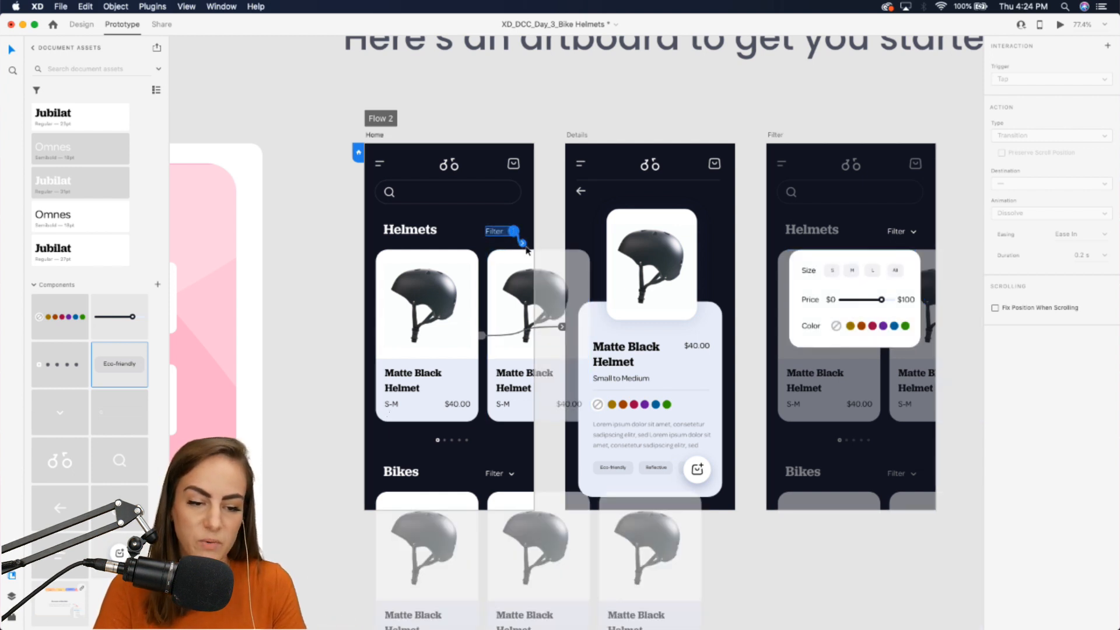
{"action": "left_click_drag", "start_coordinate": [522, 242], "coordinate": [862, 264]}
{"action": "scroll", "coordinate": [822, 260], "scroll_direction": "right", "scroll_amount": 3}
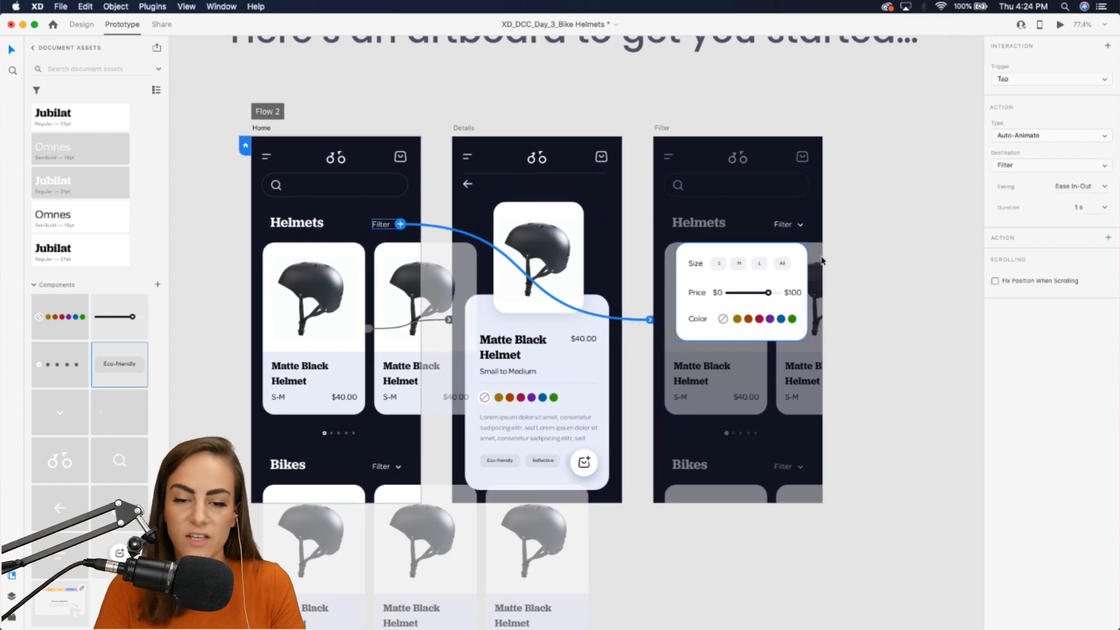
Keep the Tap trigger on the Home-to-Filter link and set its action type to Transition.
{"action": "scroll", "coordinate": [822, 261], "scroll_direction": "right", "scroll_amount": 3}
{"action": "scroll", "coordinate": [820, 255], "scroll_direction": "up", "scroll_amount": 3}
{"action": "left_click", "coordinate": [1054, 79]}
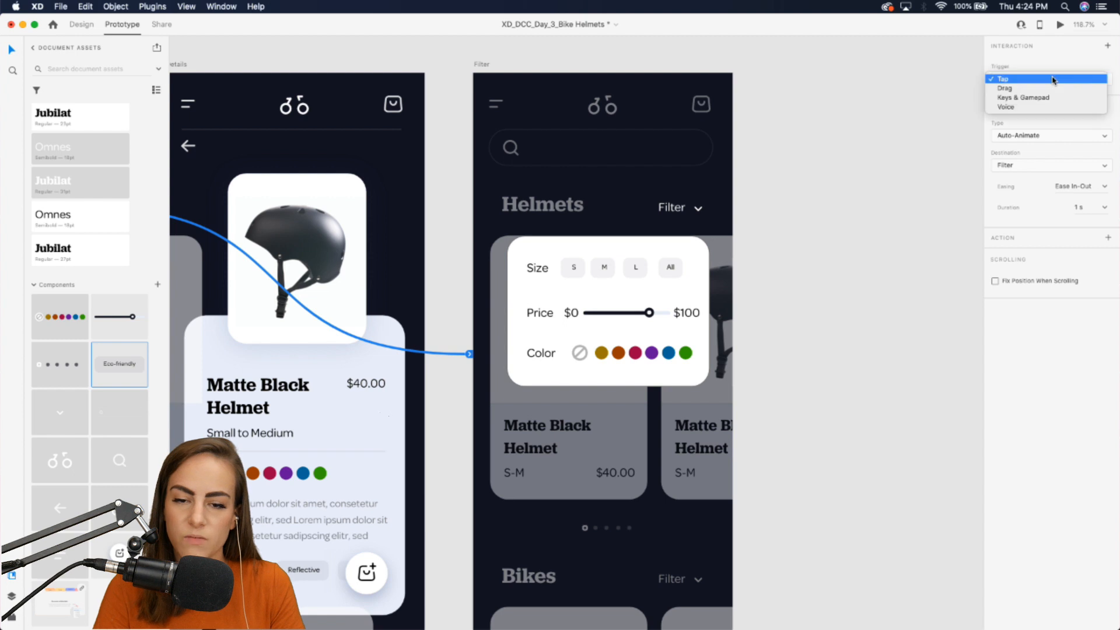
{"action": "left_click", "coordinate": [1054, 78]}
{"action": "left_click", "coordinate": [1063, 137]}
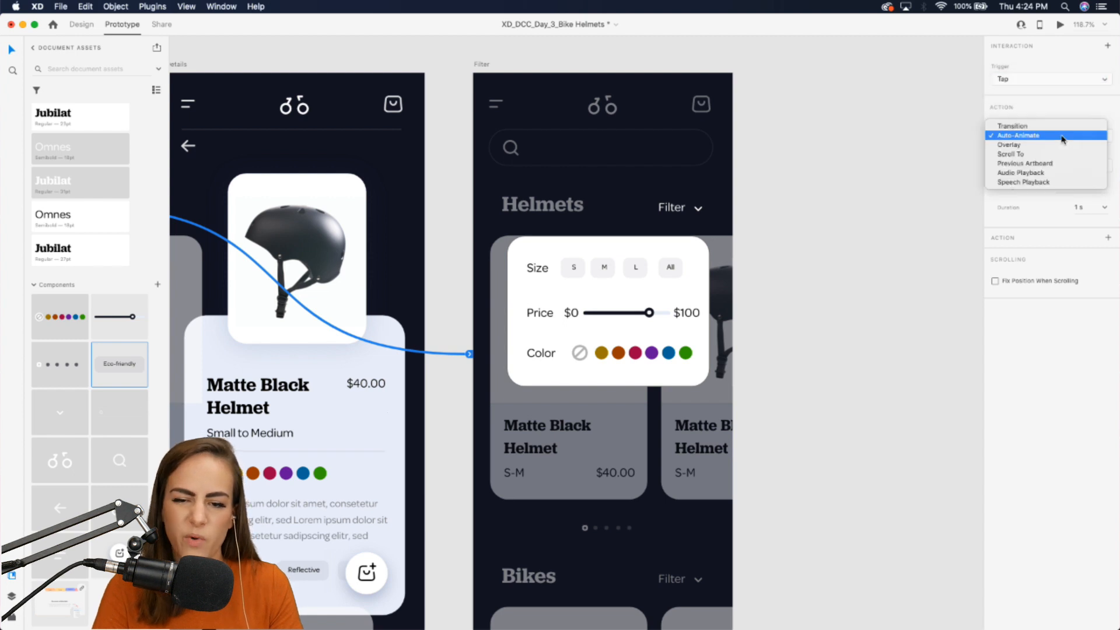
{"action": "left_click", "coordinate": [1030, 127]}
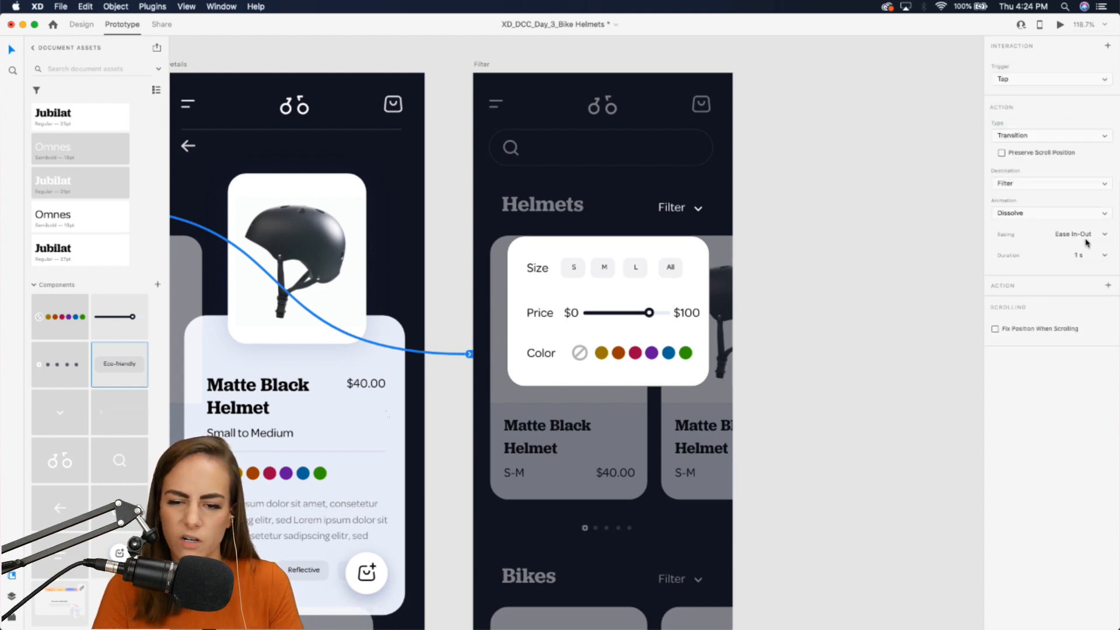
Link the Filter button on the Filter artboard back to the Home artboard.
{"action": "left_click", "coordinate": [684, 215]}
{"action": "scroll", "coordinate": [680, 220], "scroll_direction": "down", "scroll_amount": 5}
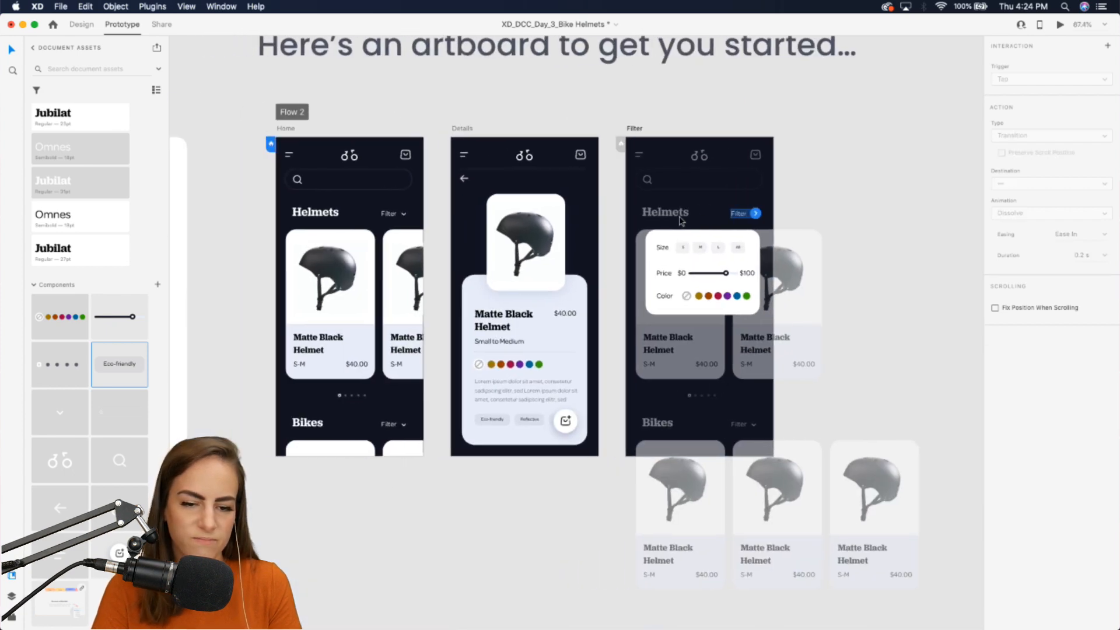
{"action": "left_click_drag", "start_coordinate": [755, 213], "coordinate": [383, 266]}
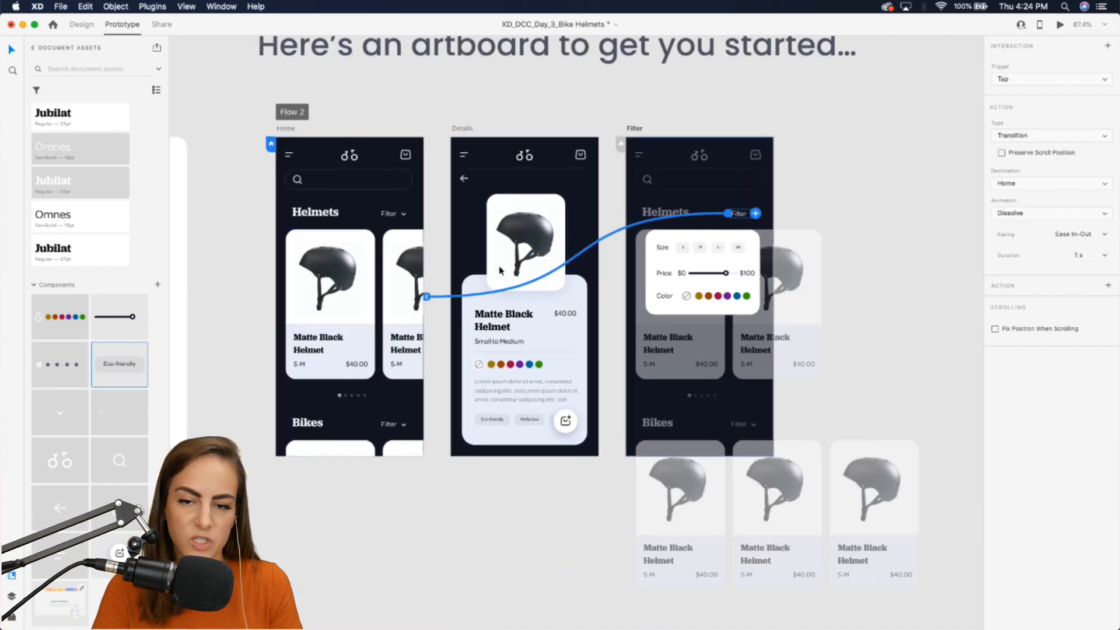
Preview the prototype from Home, test opening and closing the filter card with the Filter button, and close the preview.
{"action": "left_click", "coordinate": [327, 347]}
{"action": "left_click", "coordinate": [1060, 26]}
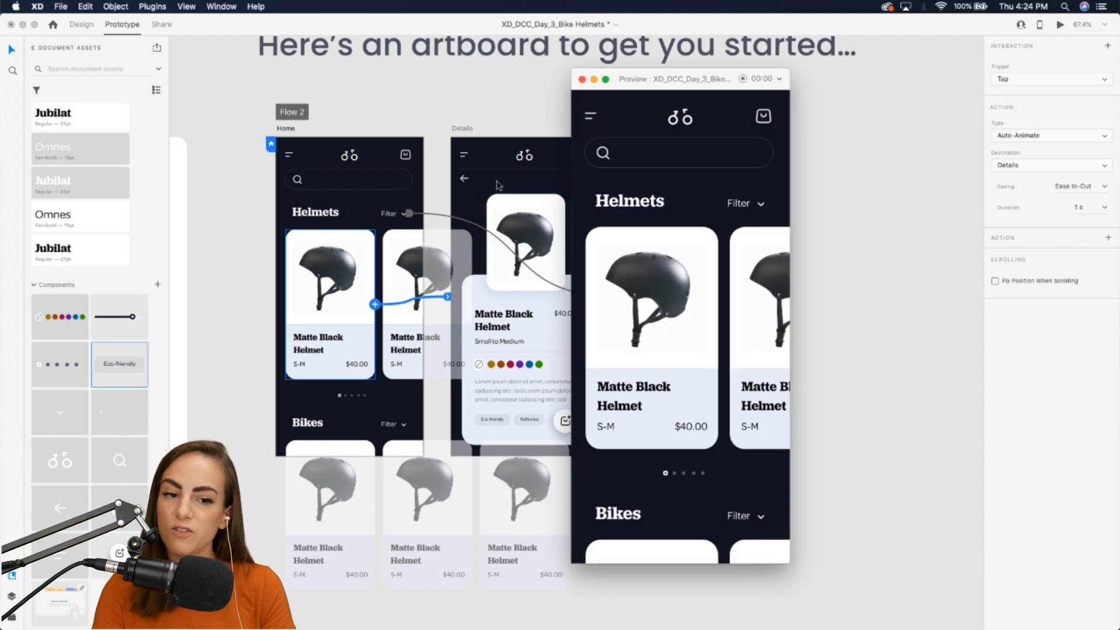
{"action": "scroll", "coordinate": [831, 187], "scroll_direction": "right", "scroll_amount": 5}
{"action": "scroll", "coordinate": [831, 187], "scroll_direction": "down", "scroll_amount": 2}
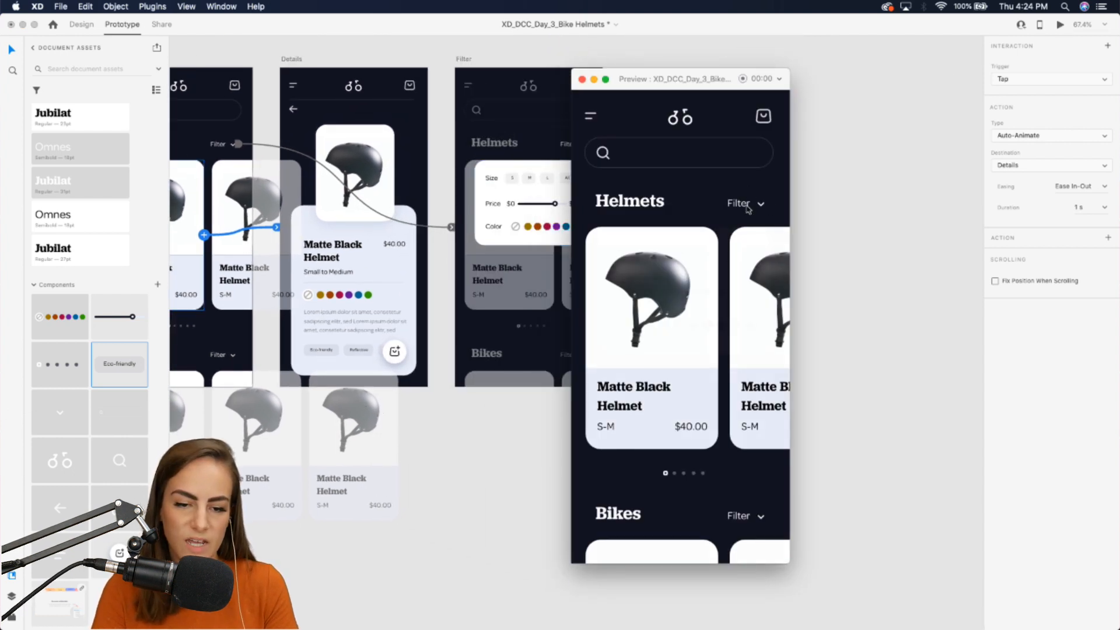
{"action": "left_click", "coordinate": [746, 206]}
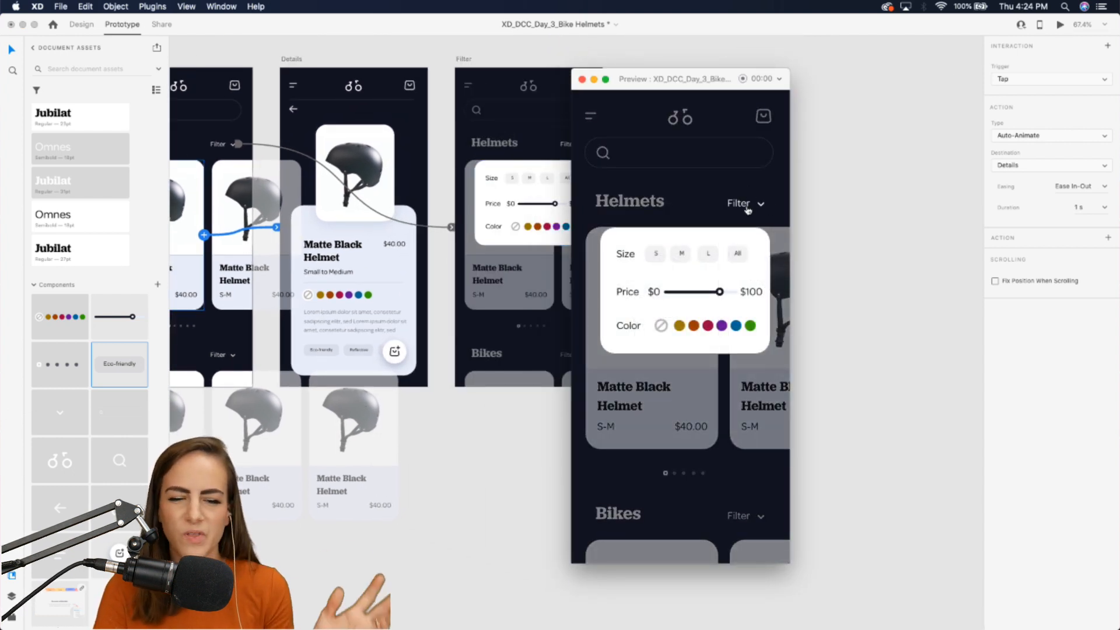
{"action": "left_click", "coordinate": [748, 209]}
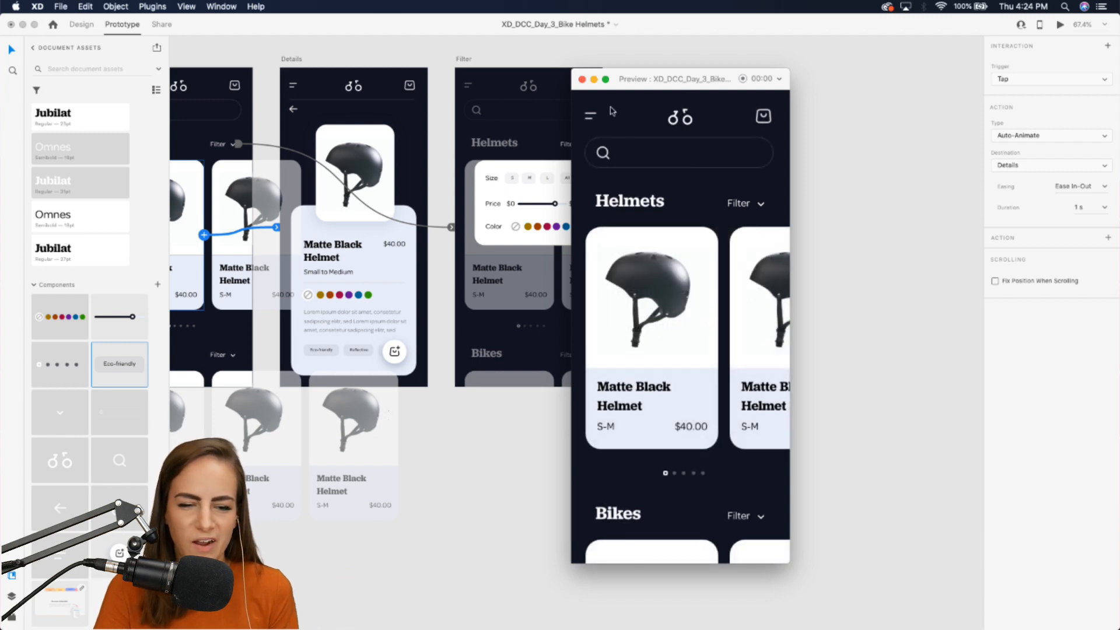
{"action": "left_click", "coordinate": [582, 80]}
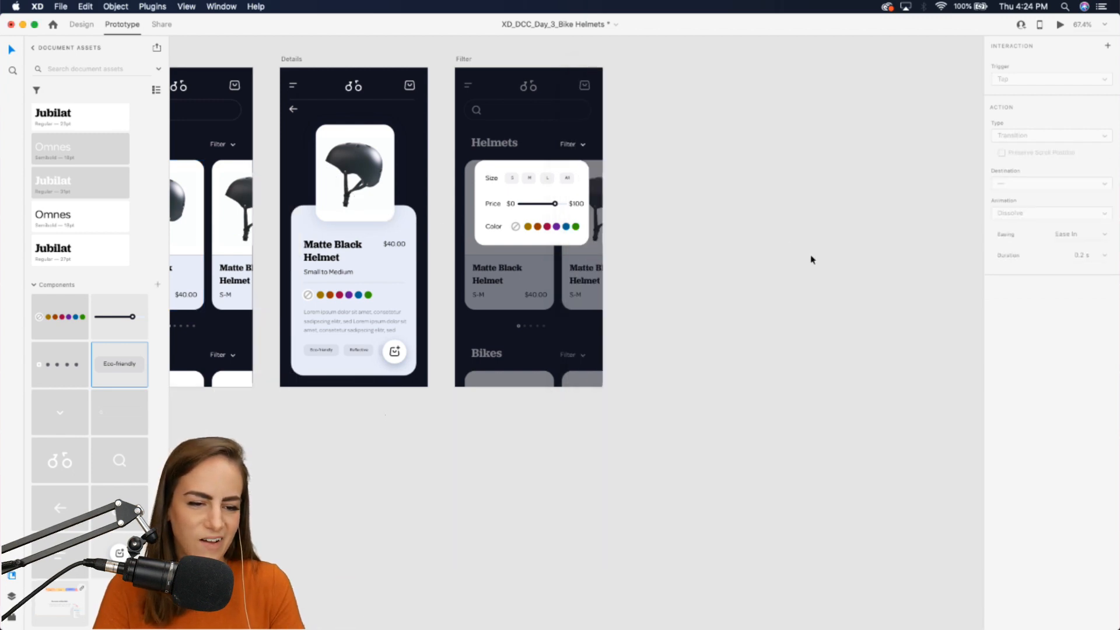
Bring the Home, Details and Filter artboards into view and save the document.
{"action": "scroll", "coordinate": [811, 258], "scroll_direction": "down", "scroll_amount": 5}
{"action": "scroll", "coordinate": [811, 258], "scroll_direction": "up", "scroll_amount": 4}
{"action": "scroll", "coordinate": [811, 258], "scroll_direction": "up", "scroll_amount": 2}
{"action": "scroll", "coordinate": [810, 258], "scroll_direction": "left", "scroll_amount": 3}
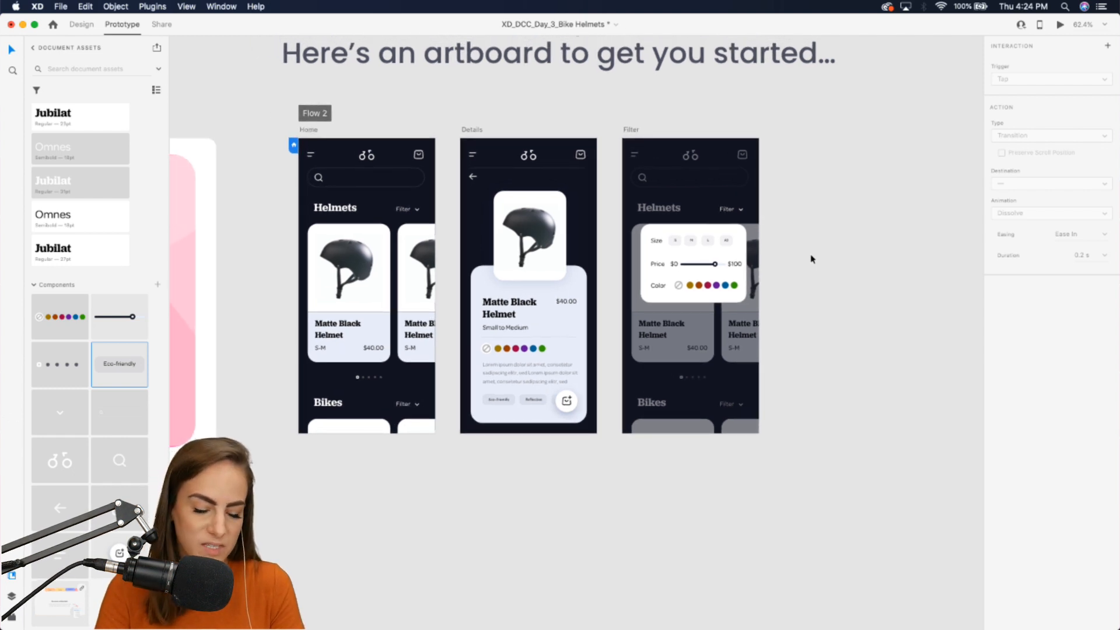
{"action": "key", "text": "super+s"}
Switch to Chrome and look through the Behance project "Adobe XD Creative Challenge Day 1 - Pet Dress-Up".
{"action": "mouse_move", "coordinate": [528, 617]}
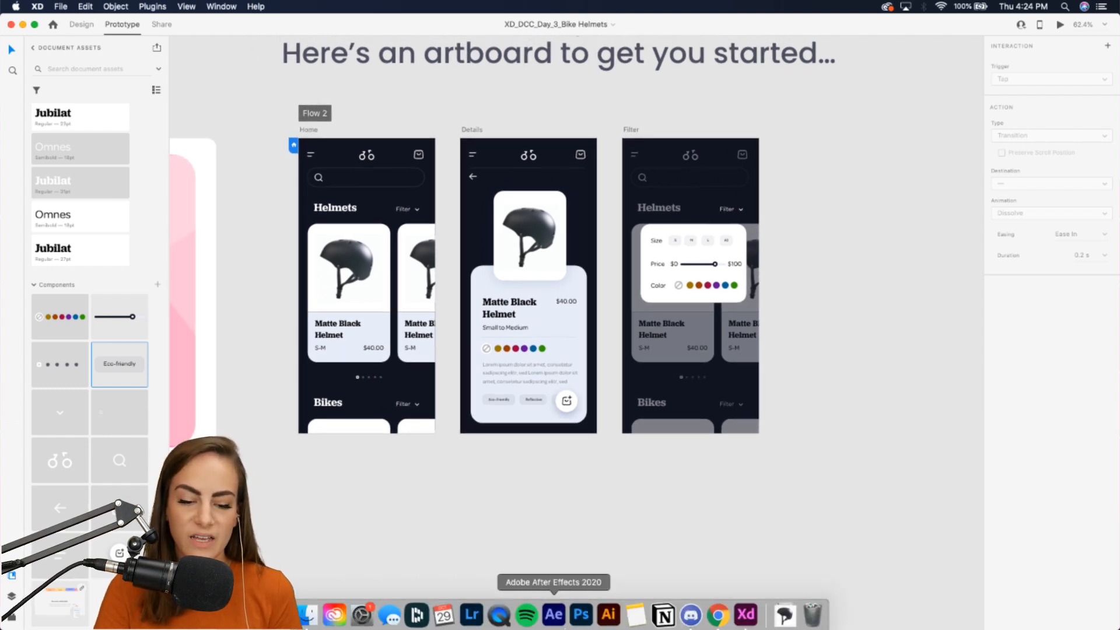
{"action": "left_click", "coordinate": [718, 613]}
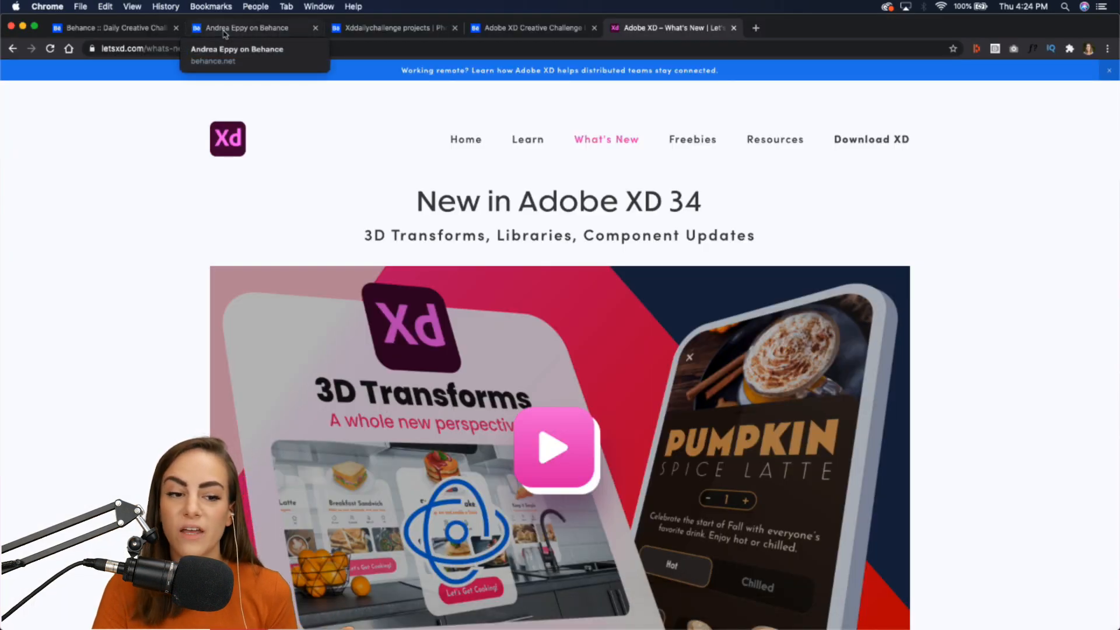
{"action": "left_click", "coordinate": [540, 29]}
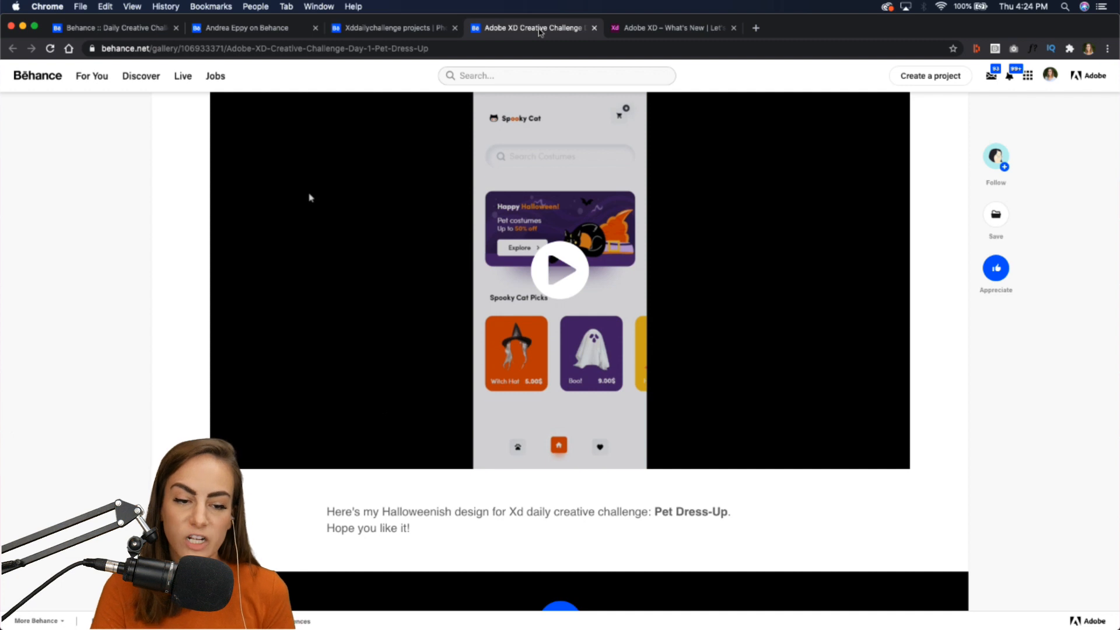
{"action": "scroll", "coordinate": [276, 182], "scroll_direction": "up", "scroll_amount": 10}
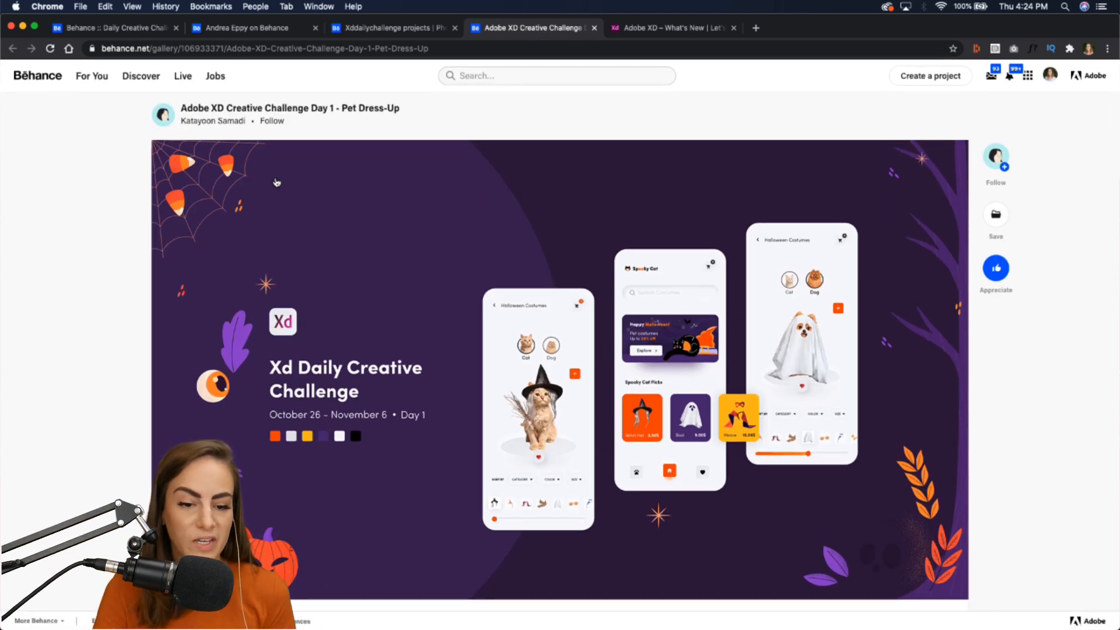
{"action": "scroll", "coordinate": [276, 182], "scroll_direction": "down", "scroll_amount": 1}
{"action": "scroll", "coordinate": [277, 182], "scroll_direction": "up", "scroll_amount": 2}
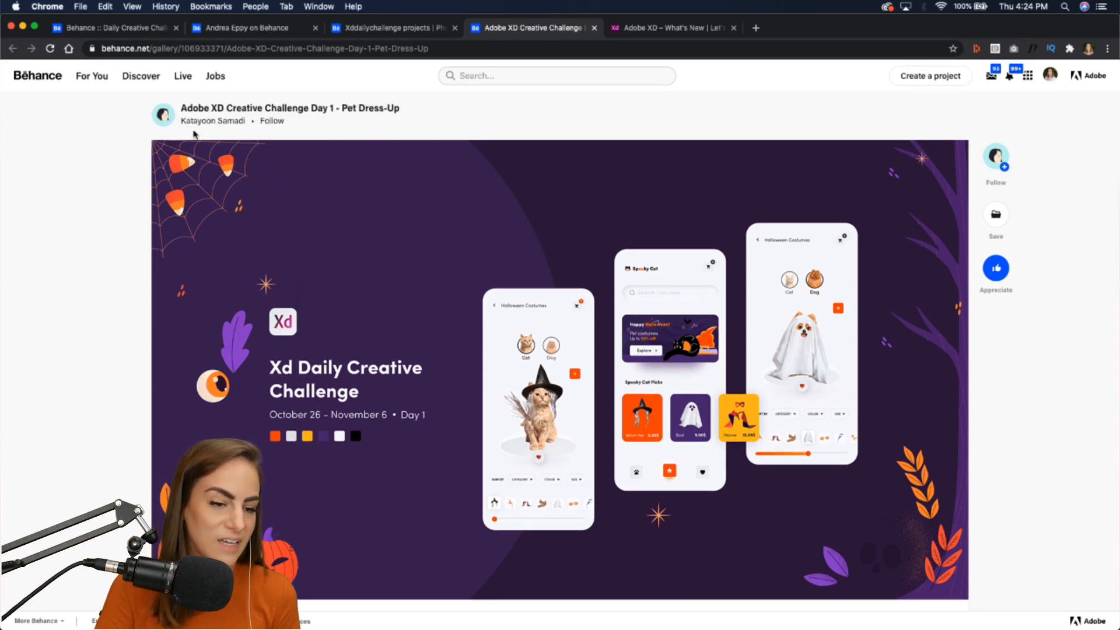
{"action": "scroll", "coordinate": [194, 134], "scroll_direction": "down", "scroll_amount": 1}
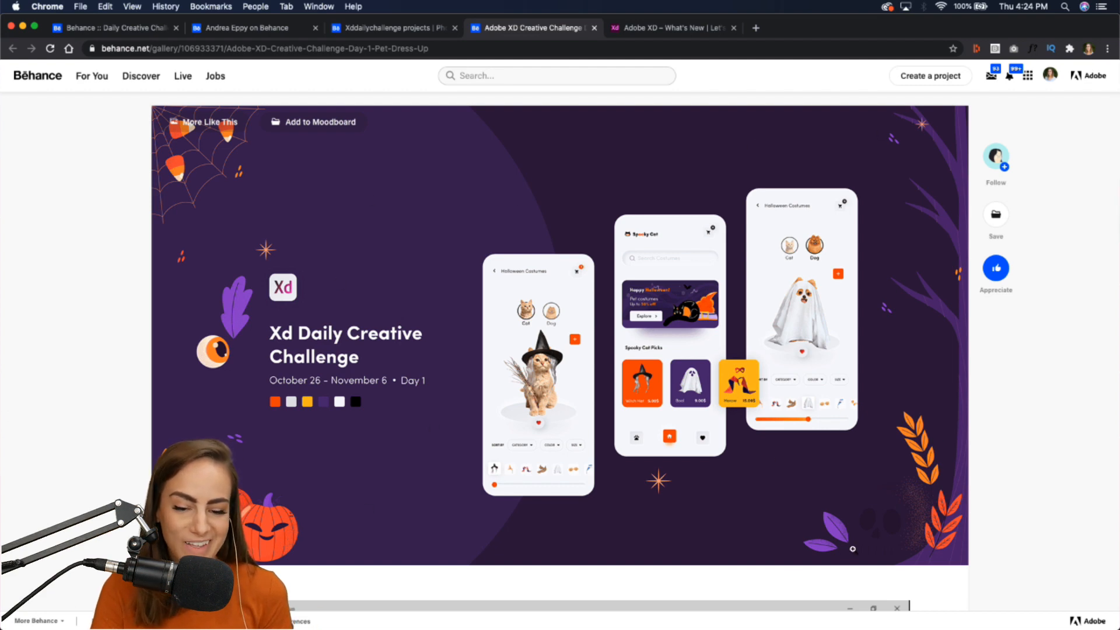
{"action": "scroll", "coordinate": [310, 405], "scroll_direction": "down", "scroll_amount": 5}
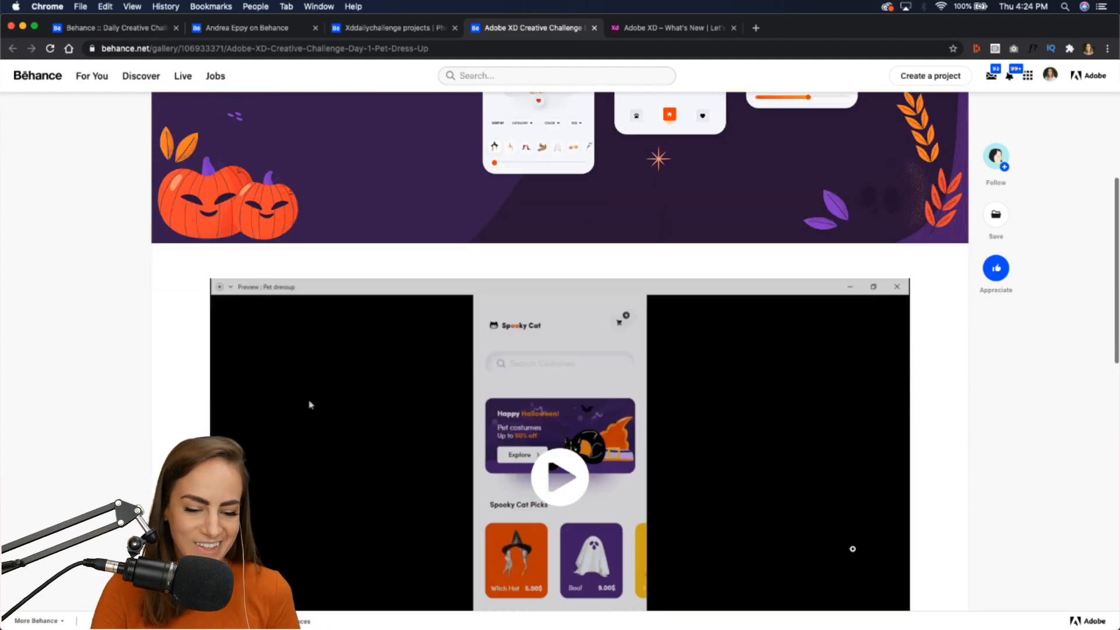
{"action": "scroll", "coordinate": [852, 549], "scroll_direction": "down", "scroll_amount": 2}
Play the Pet Dress-Up project's prototype video, watch it in full screen, and exit full screen.
{"action": "left_click", "coordinate": [568, 354]}
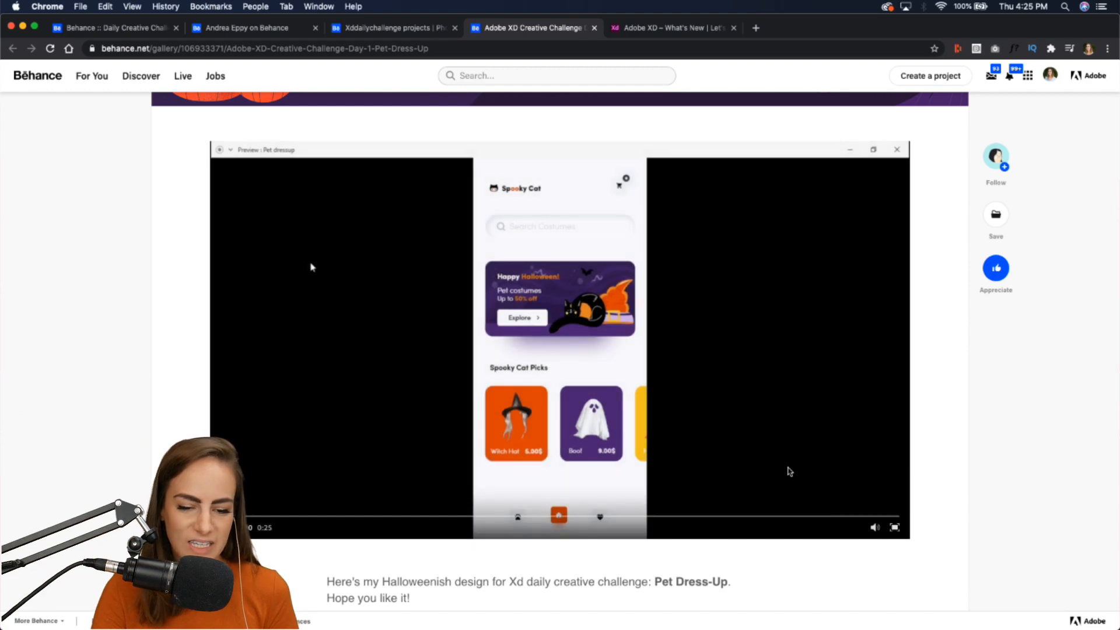
{"action": "left_click", "coordinate": [895, 528]}
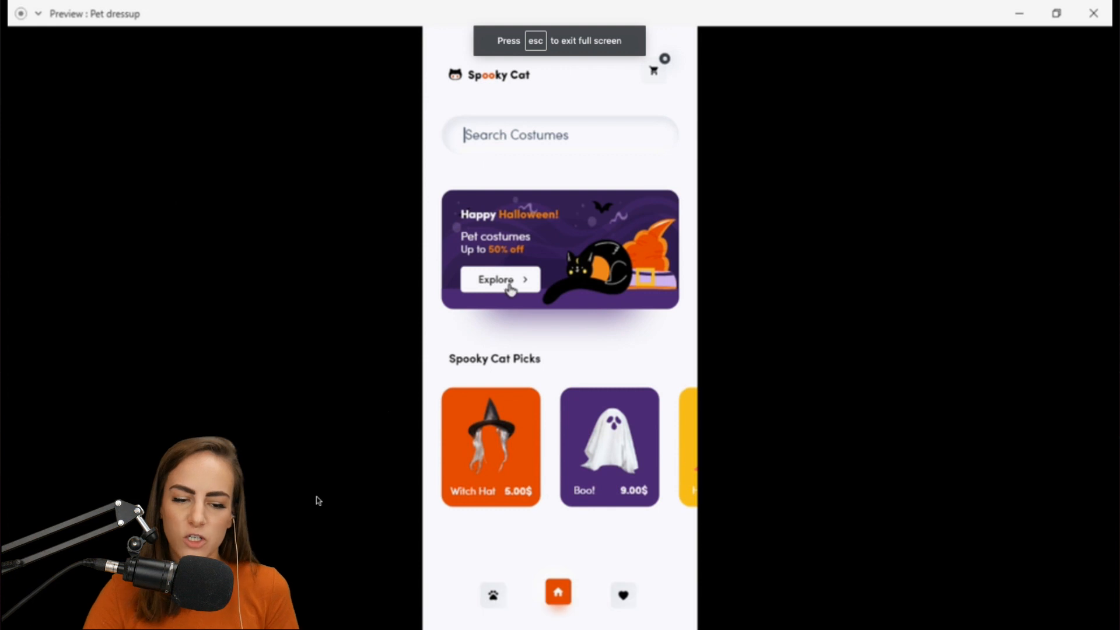
{"action": "mouse_move", "coordinate": [507, 350]}
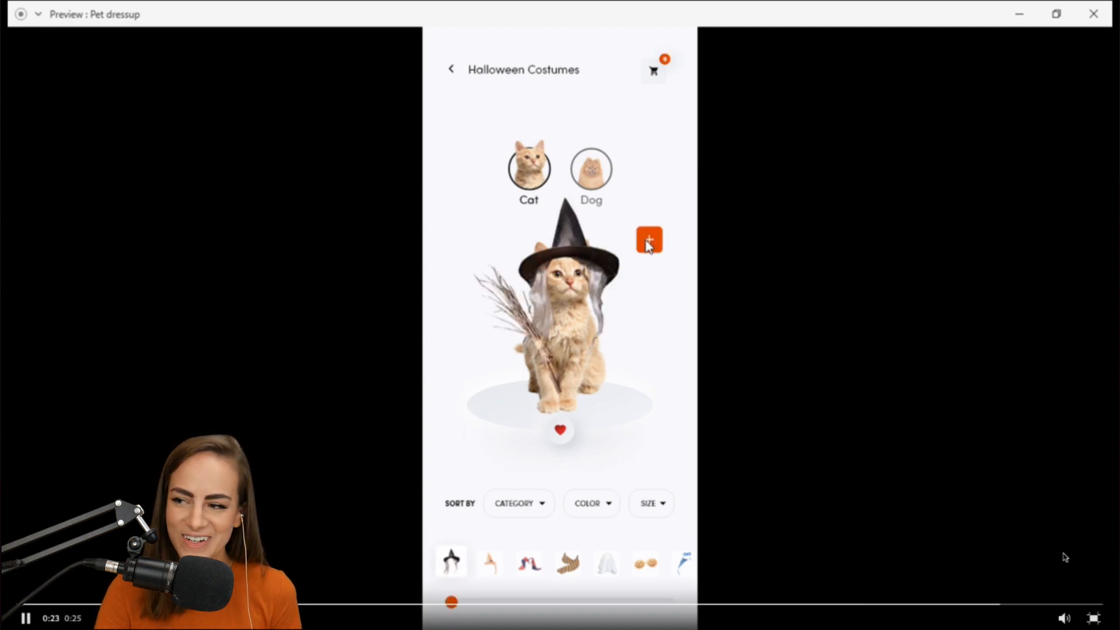
{"action": "left_click", "coordinate": [1094, 619]}
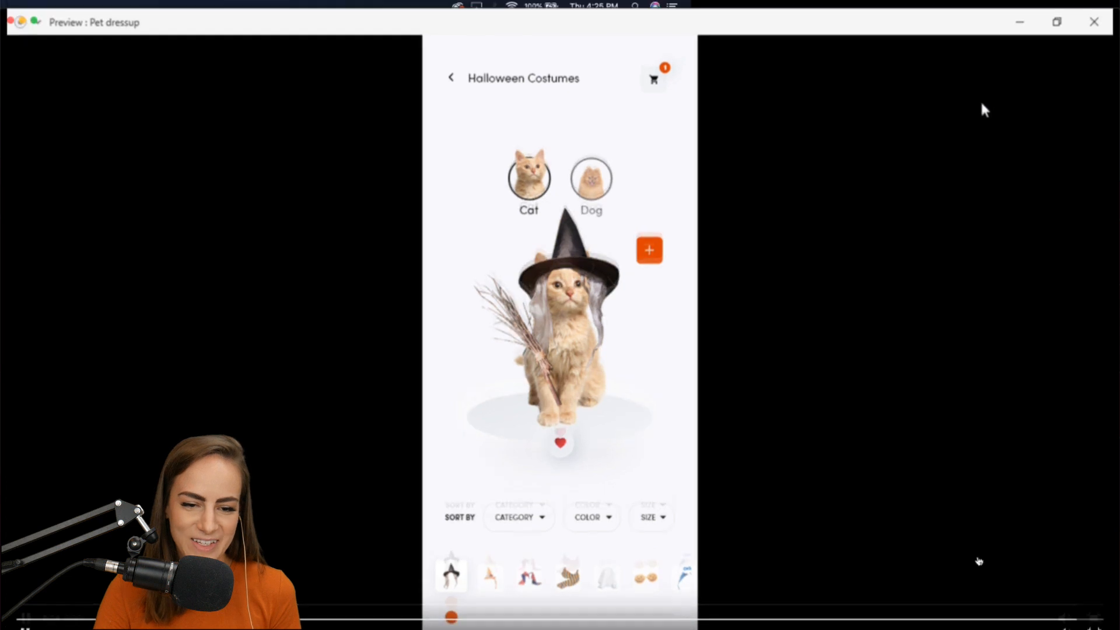